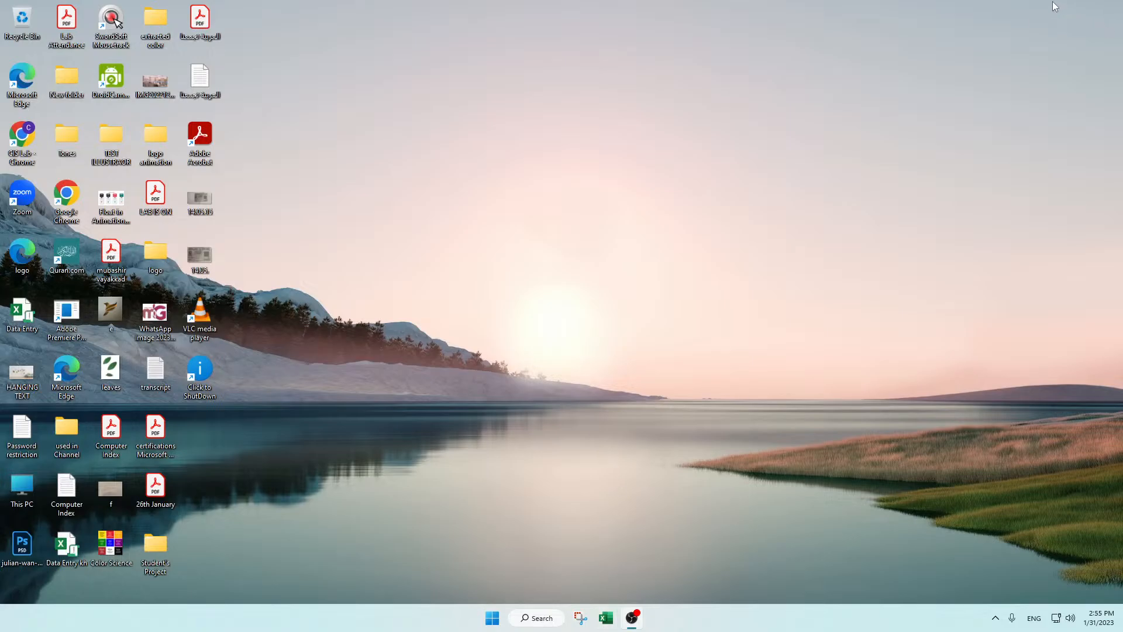
# Step: Refresh the desktop, launch Excel and create a blank workbook
pyautogui.rightClick(488, 223)
pyautogui.click(529, 269)
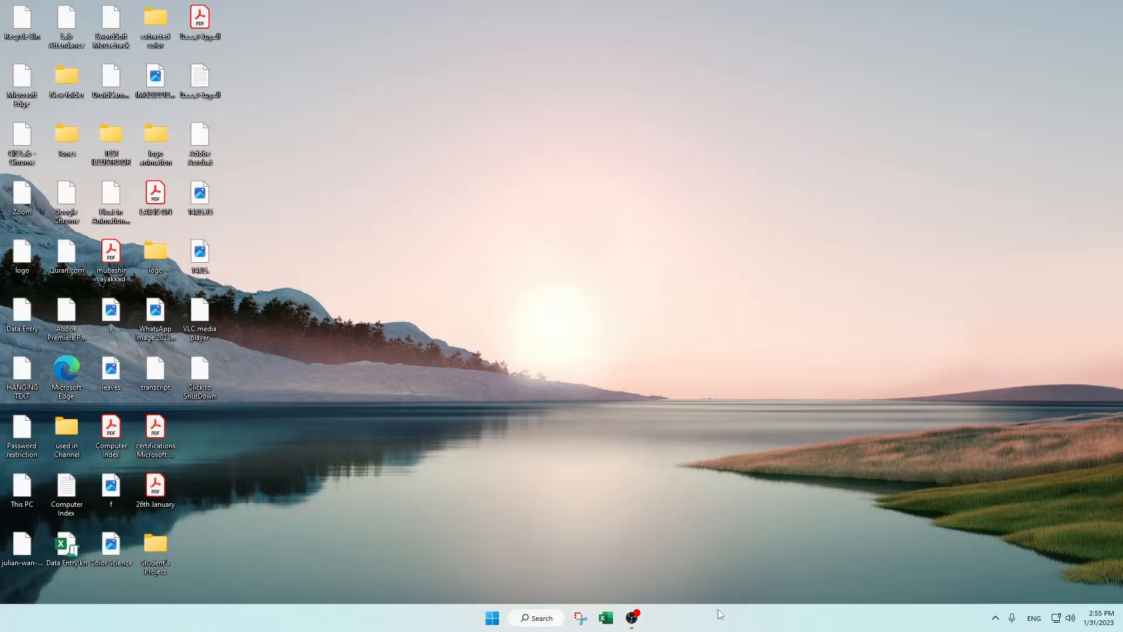
pyautogui.moveTo(636, 622)
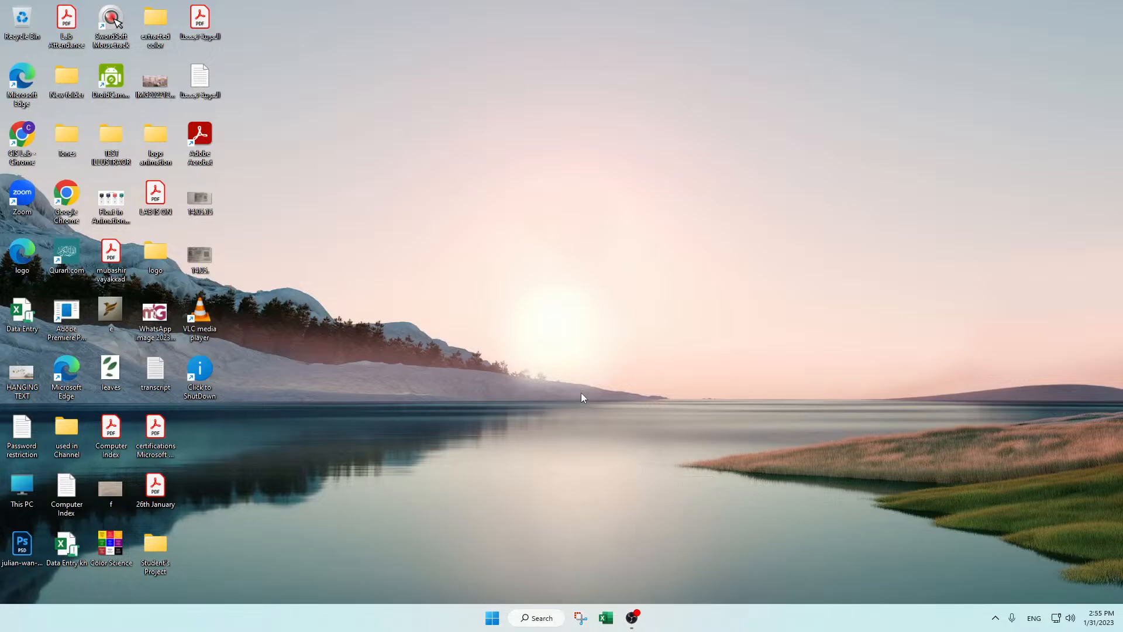
pyautogui.click(607, 618)
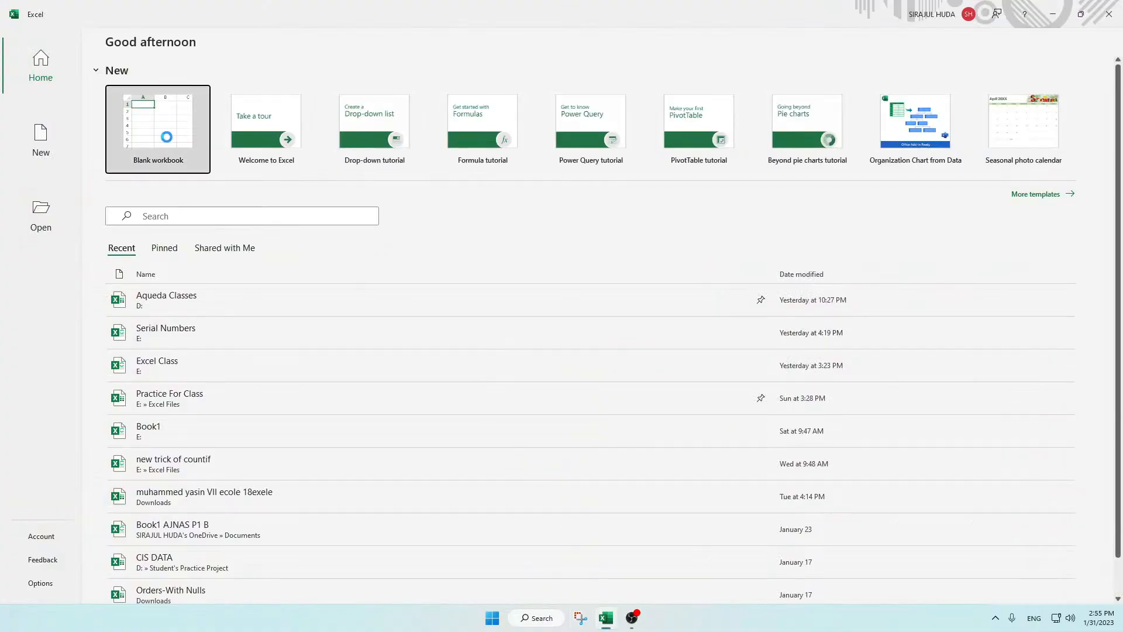
pyautogui.click(167, 137)
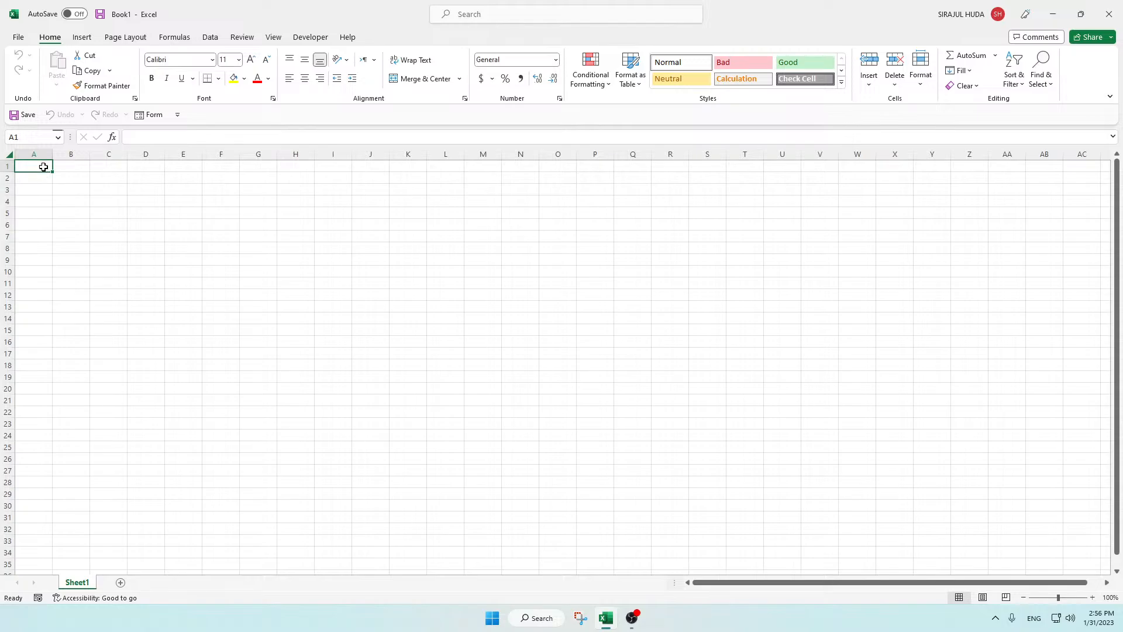
# Step: Enter the headers Sr. No. in A1 and Names in B1, and fill Subjects1 through Subjects6 across C1:H1
pyautogui.write('S')
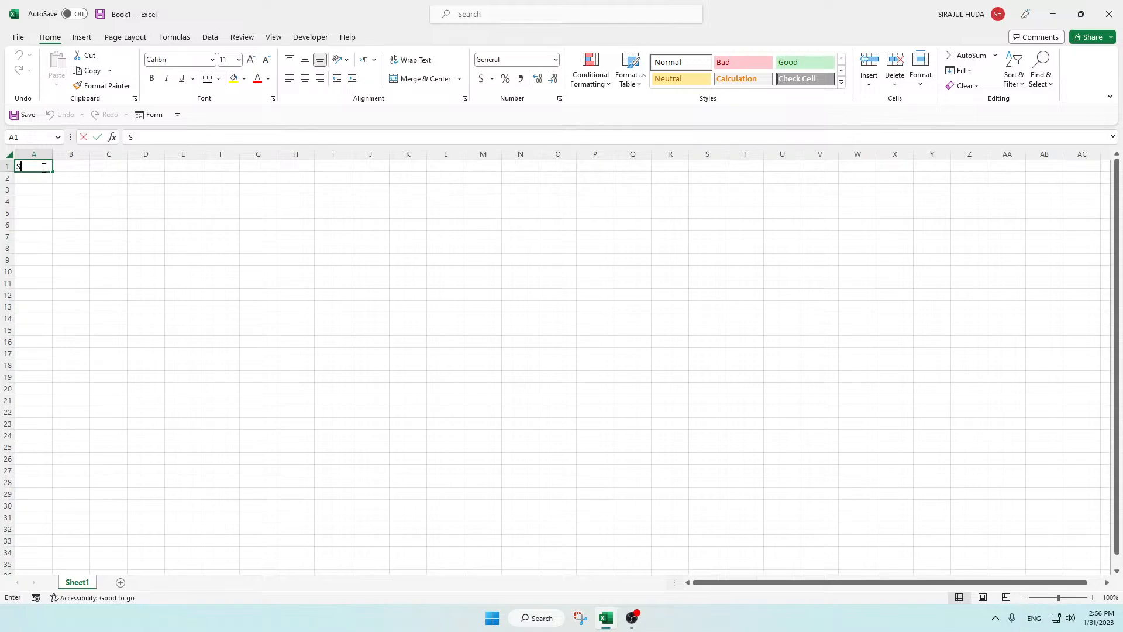
pyautogui.write('r. No.')
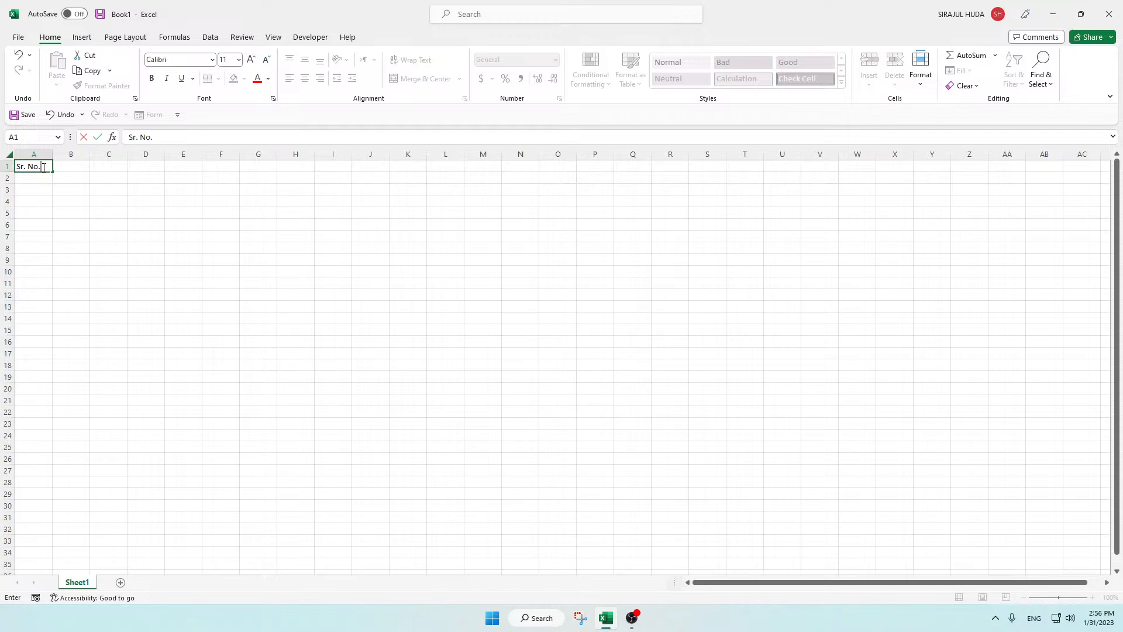
pyautogui.press('Tab')
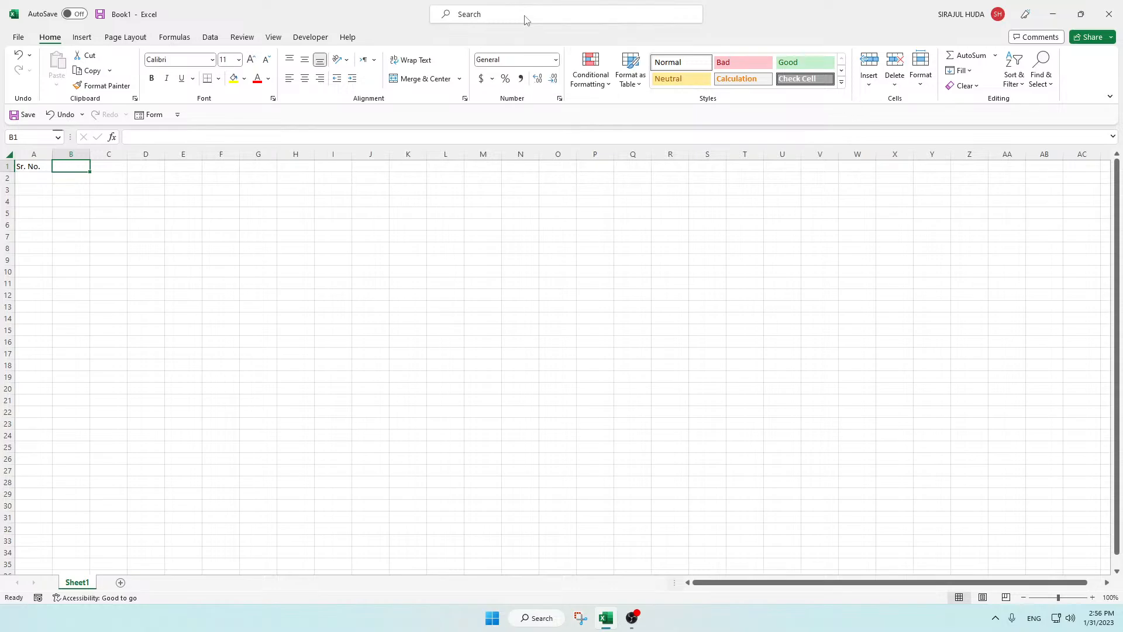
pyautogui.write('Names')
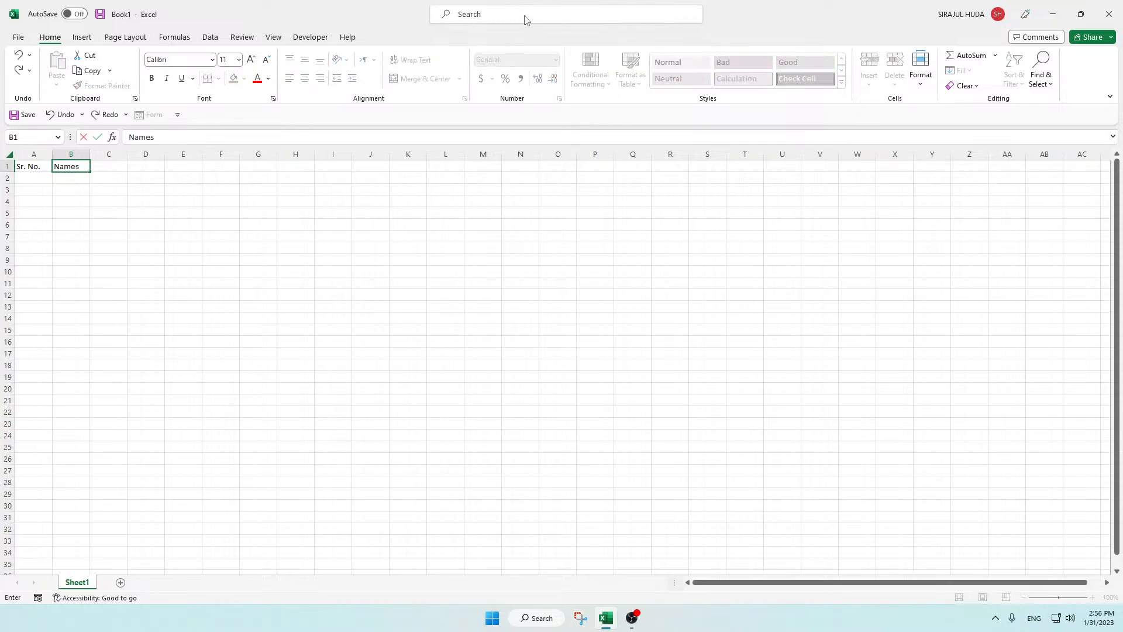
pyautogui.press('Tab')
pyautogui.write('Subje')
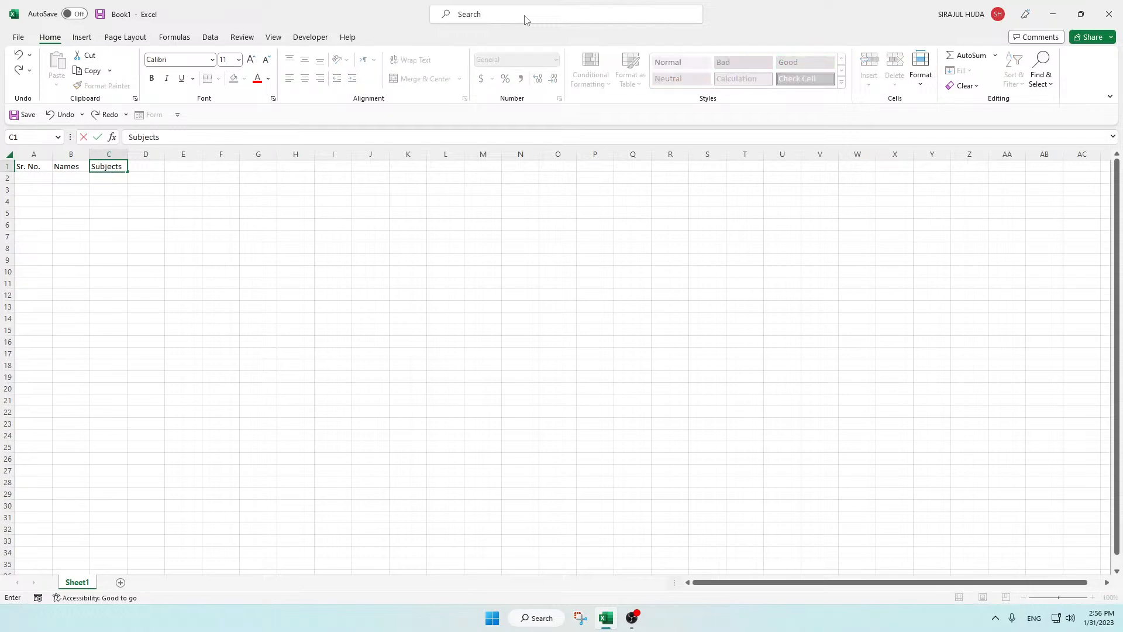
pyautogui.write('cts1')
pyautogui.moveTo(128, 173); pyautogui.dragTo(321, 167)
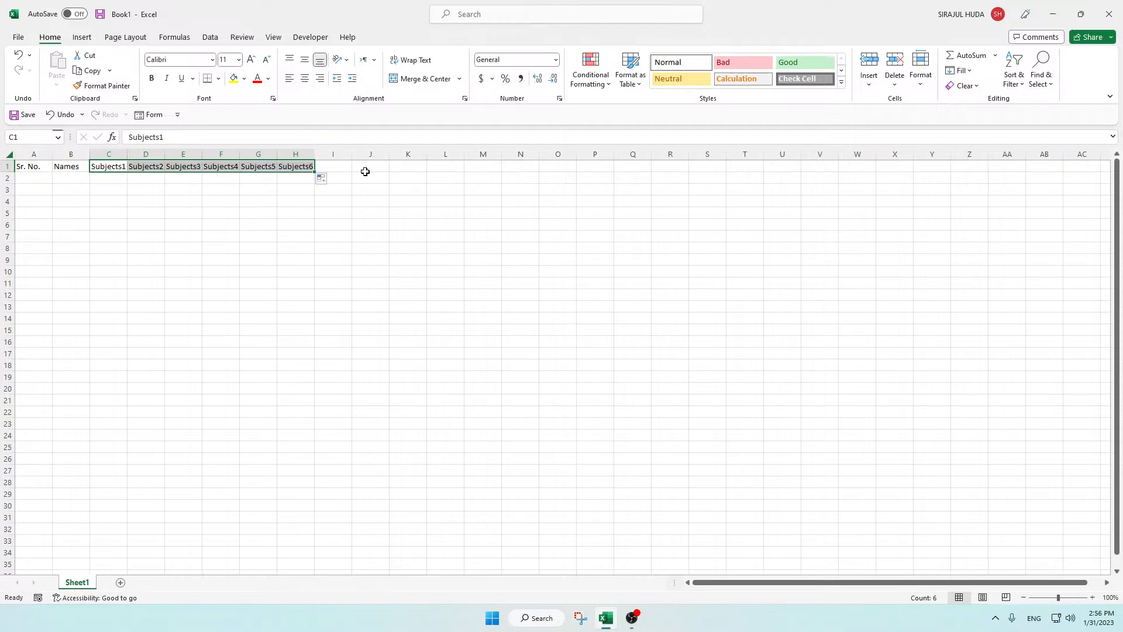
# Step: Add the header Total in I1 and autofit the width of all columns
pyautogui.click(330, 168)
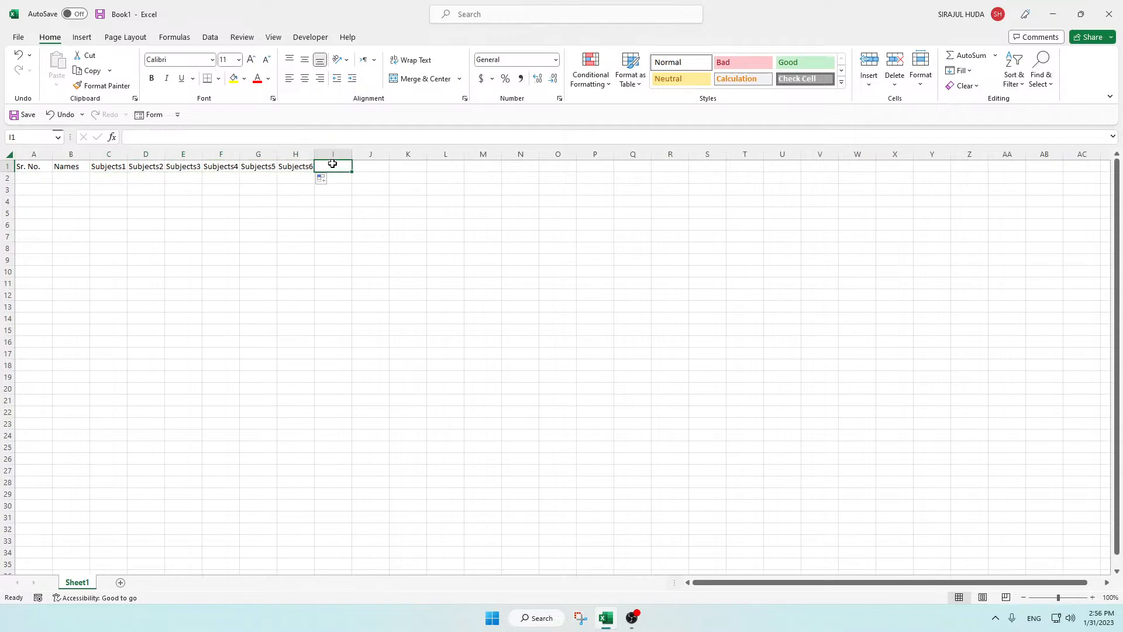
pyautogui.write('Tota')
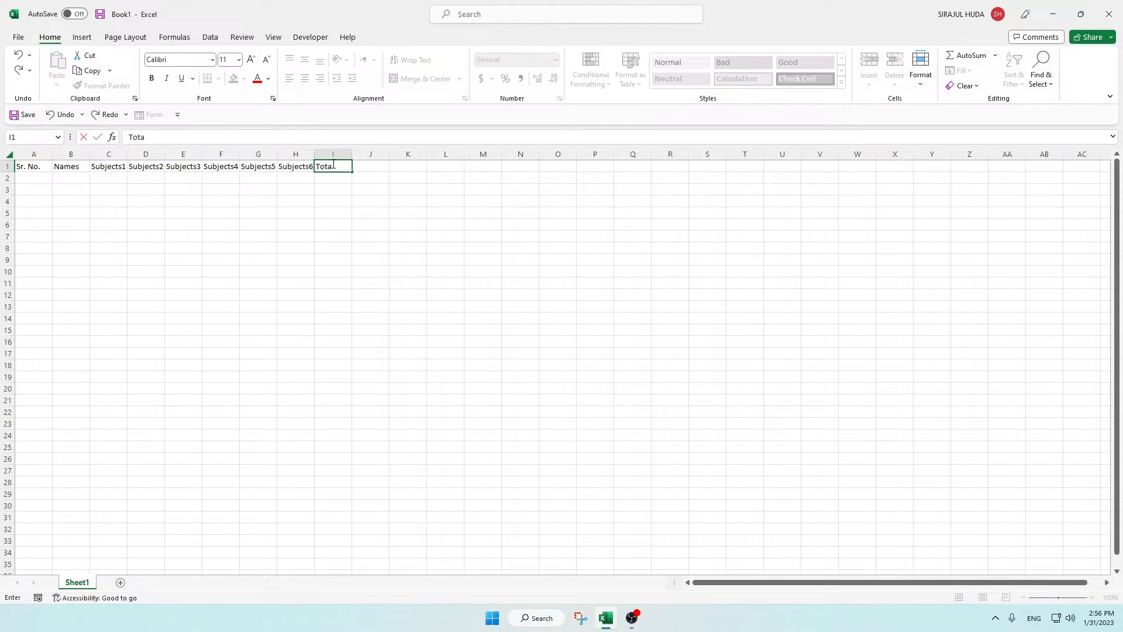
pyautogui.write('l')
pyautogui.click(334, 202)
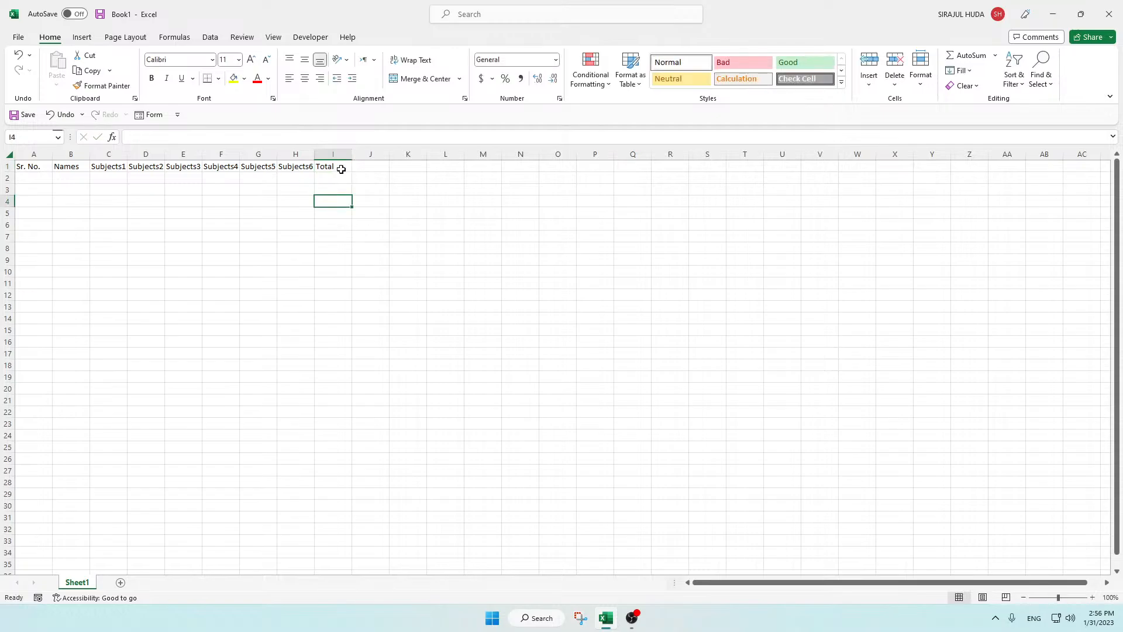
pyautogui.click(11, 155)
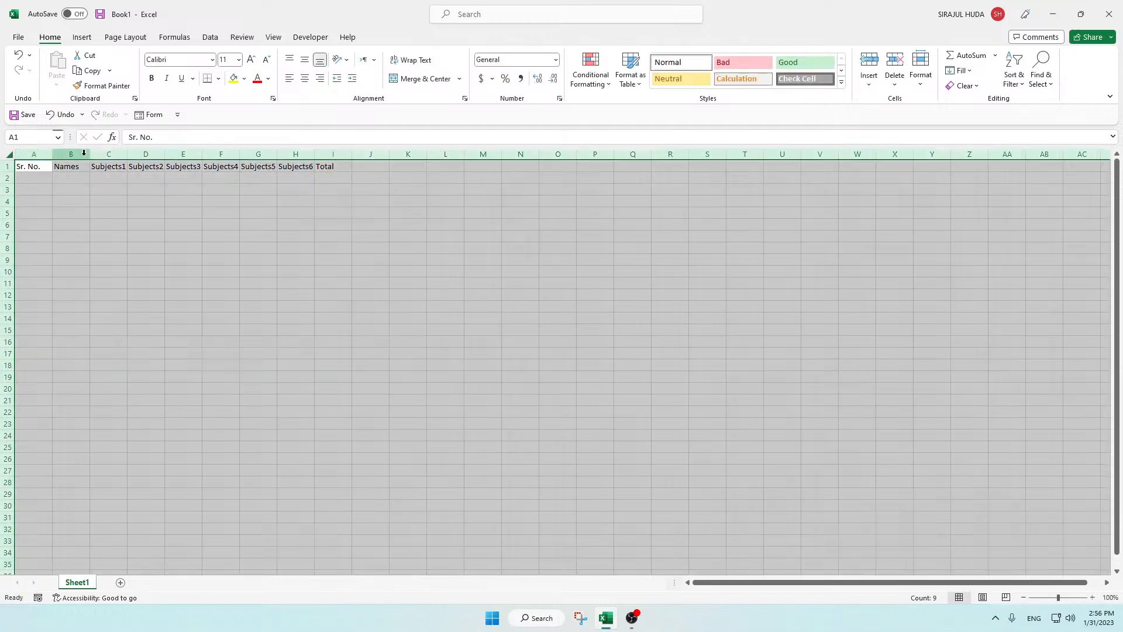
pyautogui.doubleClick(90, 154)
pyautogui.click(139, 203)
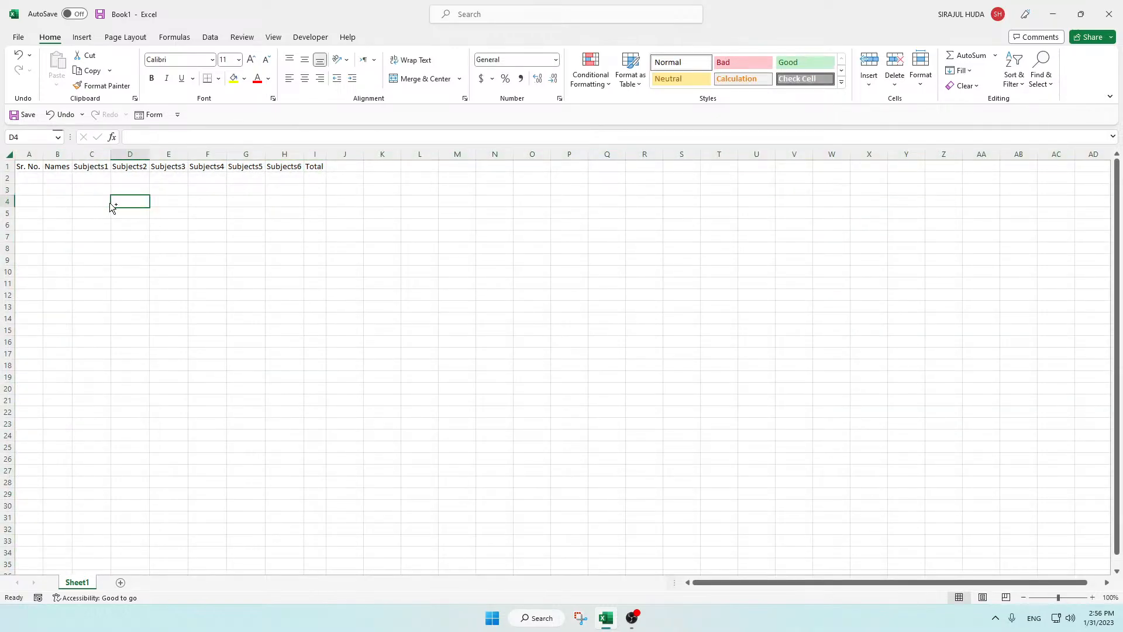
# Step: Enter 1 in A2 and fill the number series down to 17 in A18
pyautogui.scroll(4, 109, 202)
pyautogui.click(65, 196)
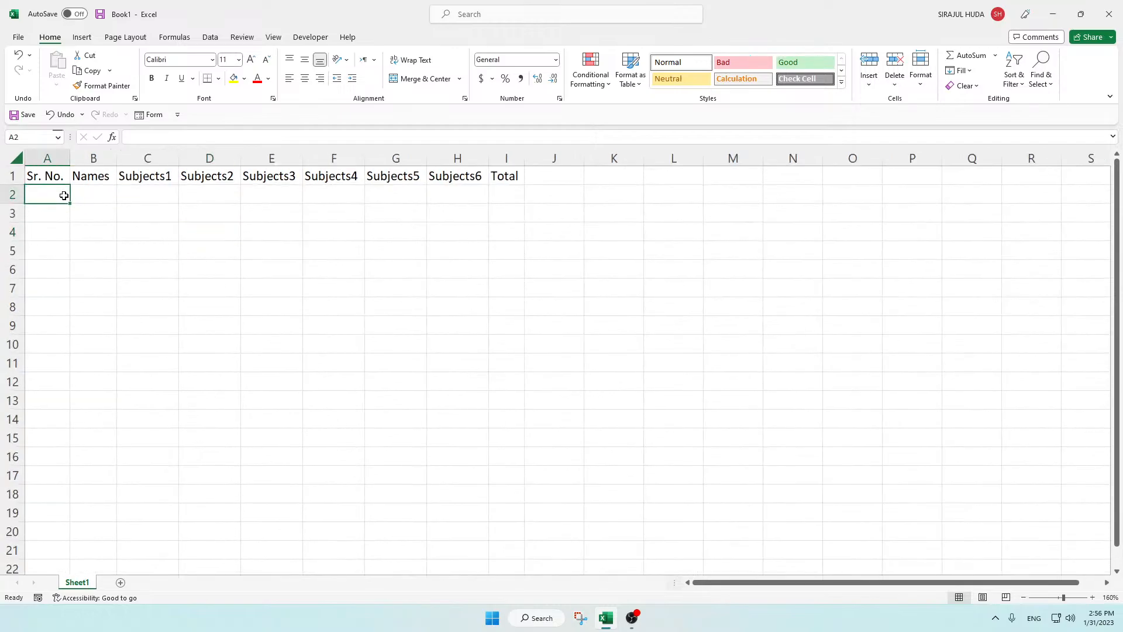
pyautogui.write('1')
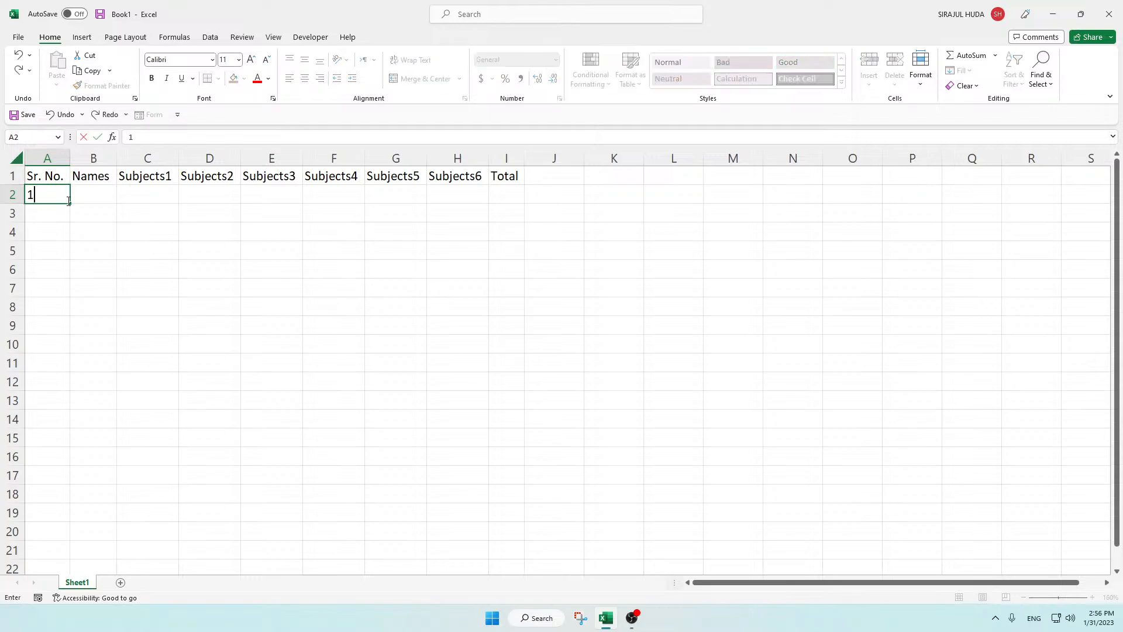
pyautogui.moveTo(72, 204); pyautogui.dragTo(63, 494)
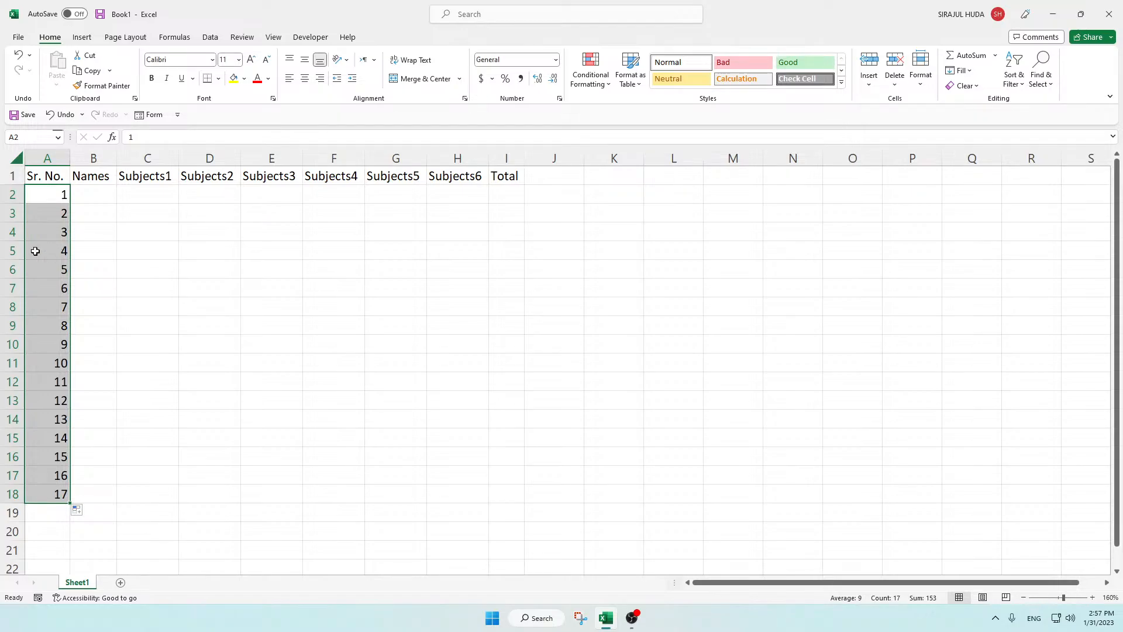
pyautogui.click(65, 237)
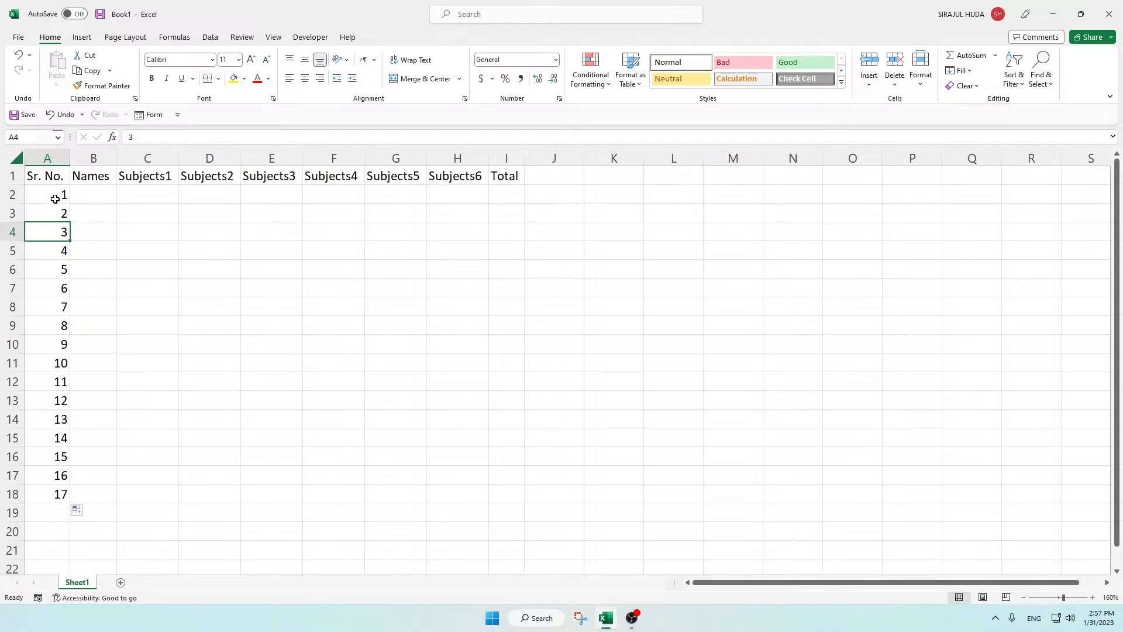
pyautogui.moveTo(55, 199); pyautogui.dragTo(43, 511)
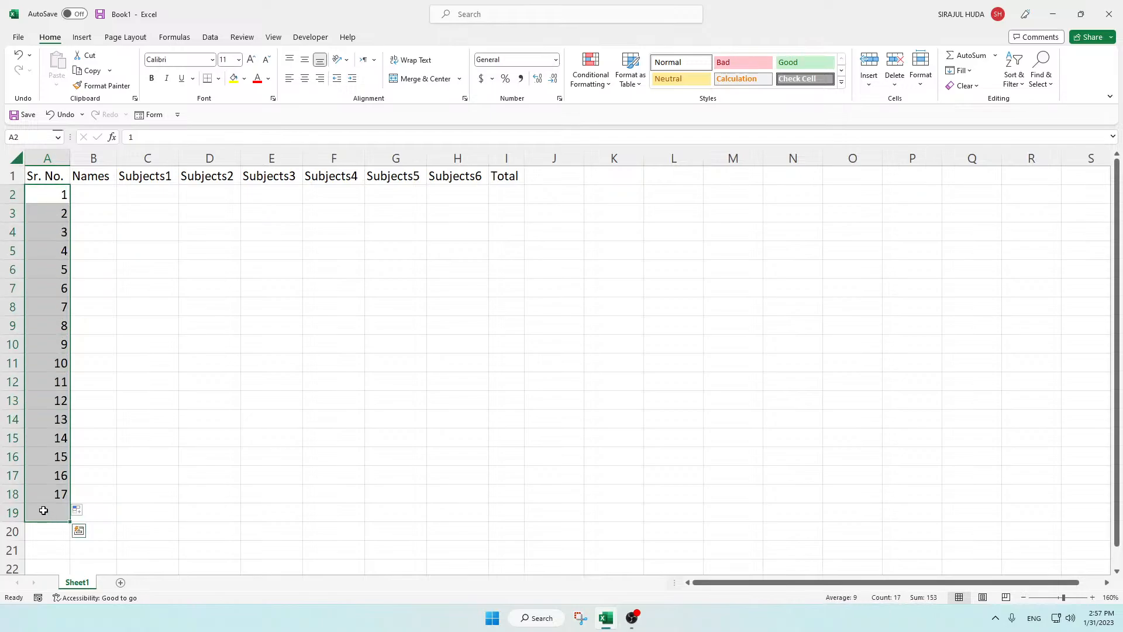
pyautogui.write('=')
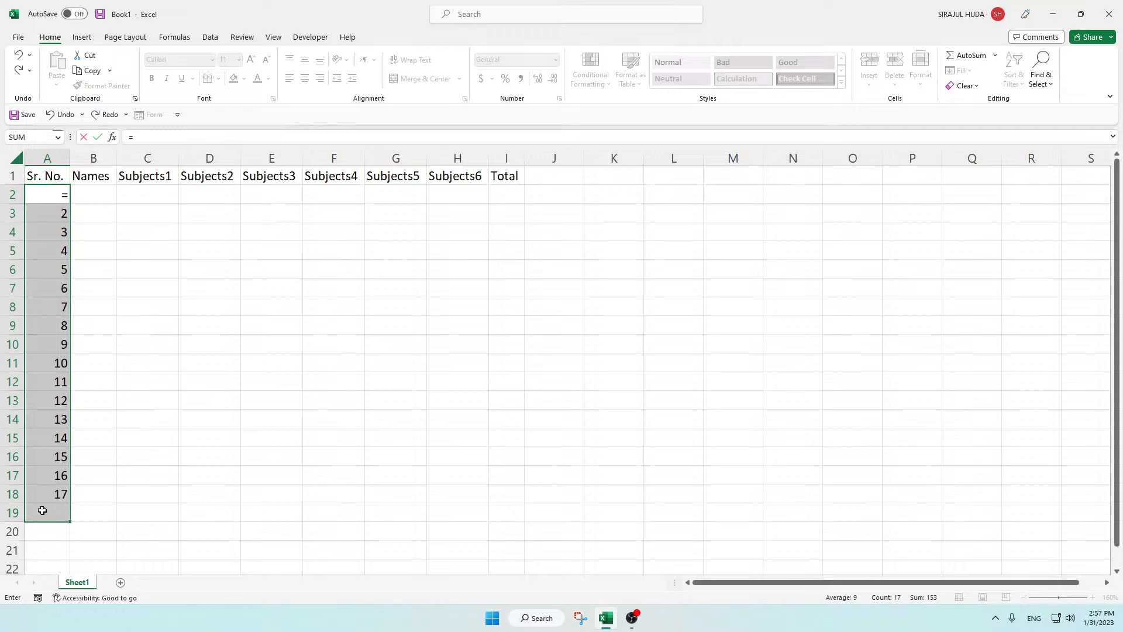
pyautogui.click(143, 358)
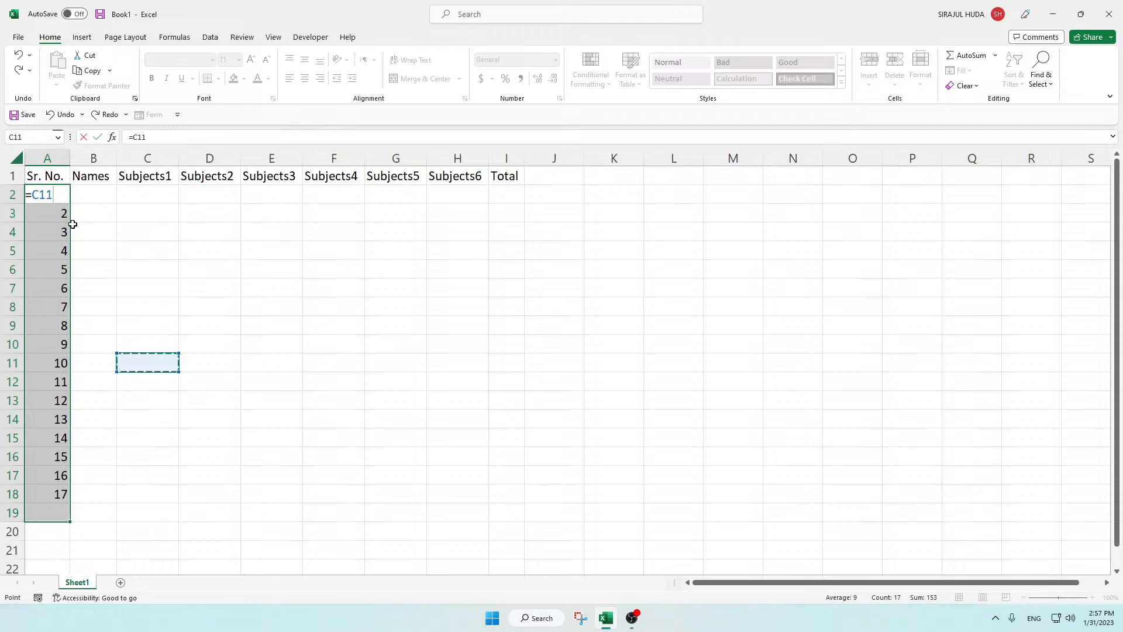
pyautogui.press('Escape')
# Step: Clear the serial numbers from cells A2:A19 below the Sr. No. header
pyautogui.moveTo(64, 195); pyautogui.dragTo(62, 515)
pyautogui.press('Delete')
pyautogui.click(135, 350)
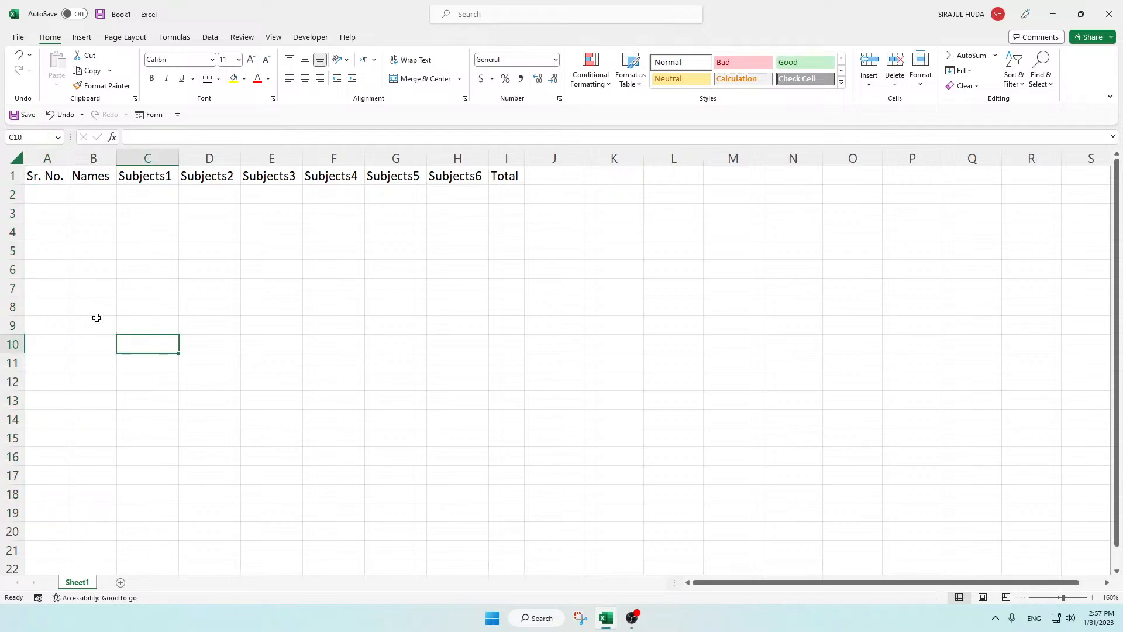
# Step: Enter the formula =ROW()-1 in A2 under the Sr. No. header
pyautogui.click(46, 193)
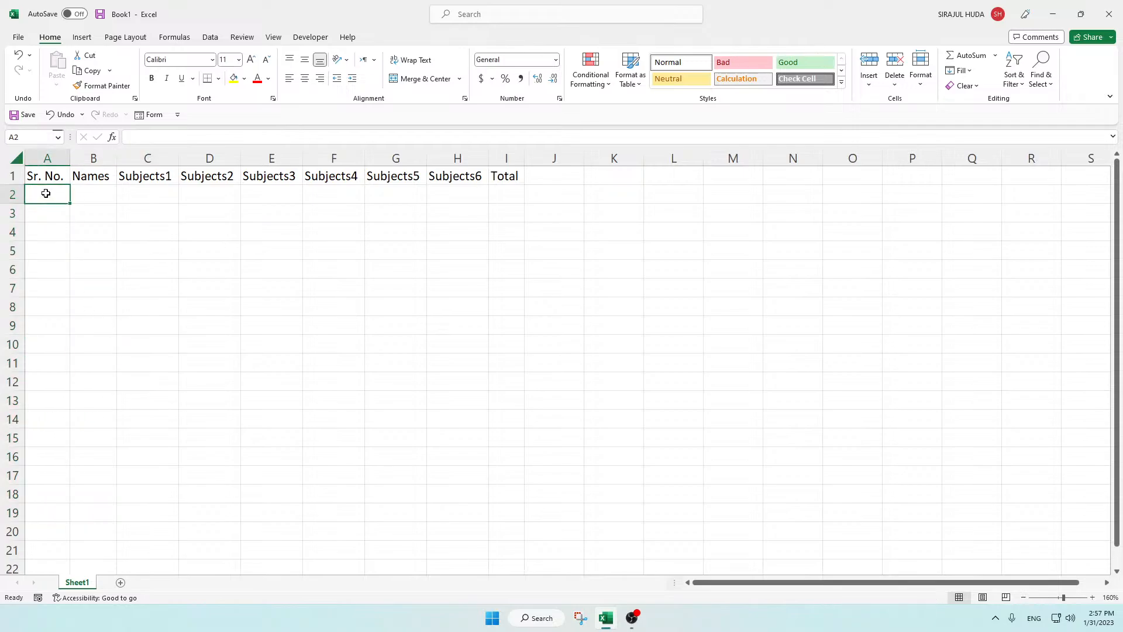
pyautogui.write('=row')
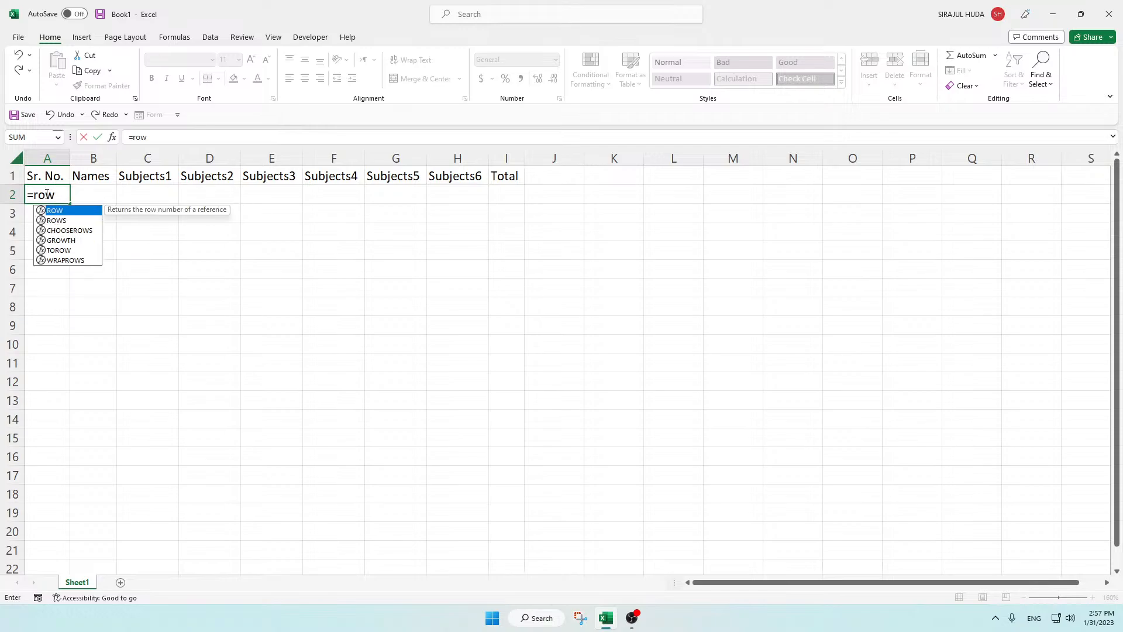
pyautogui.press('Tab')
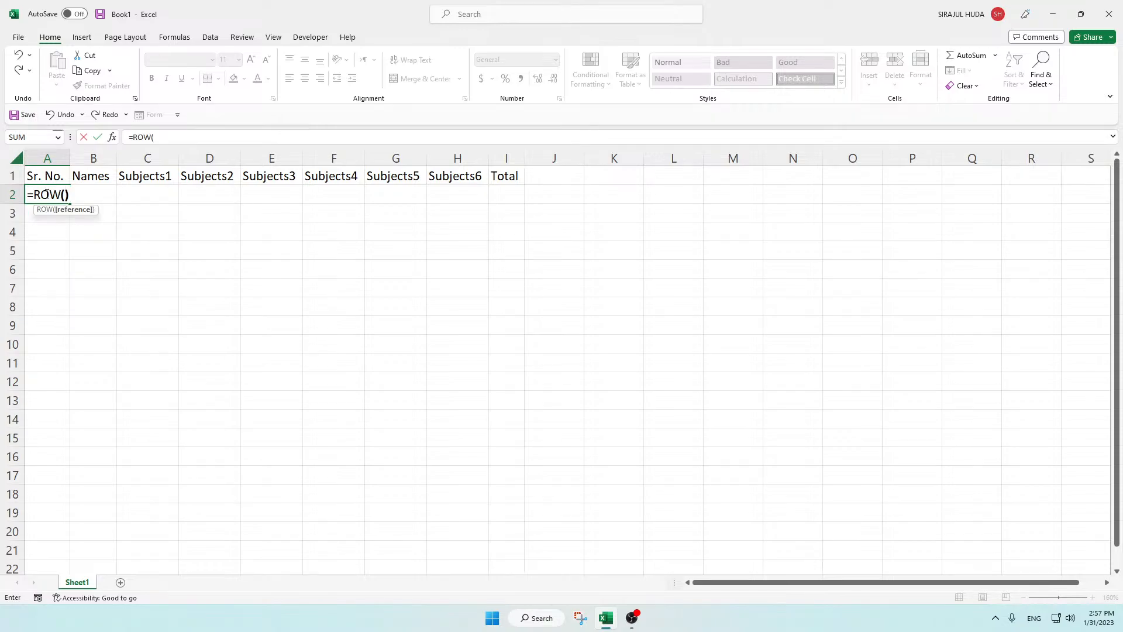
pyautogui.write(')-1')
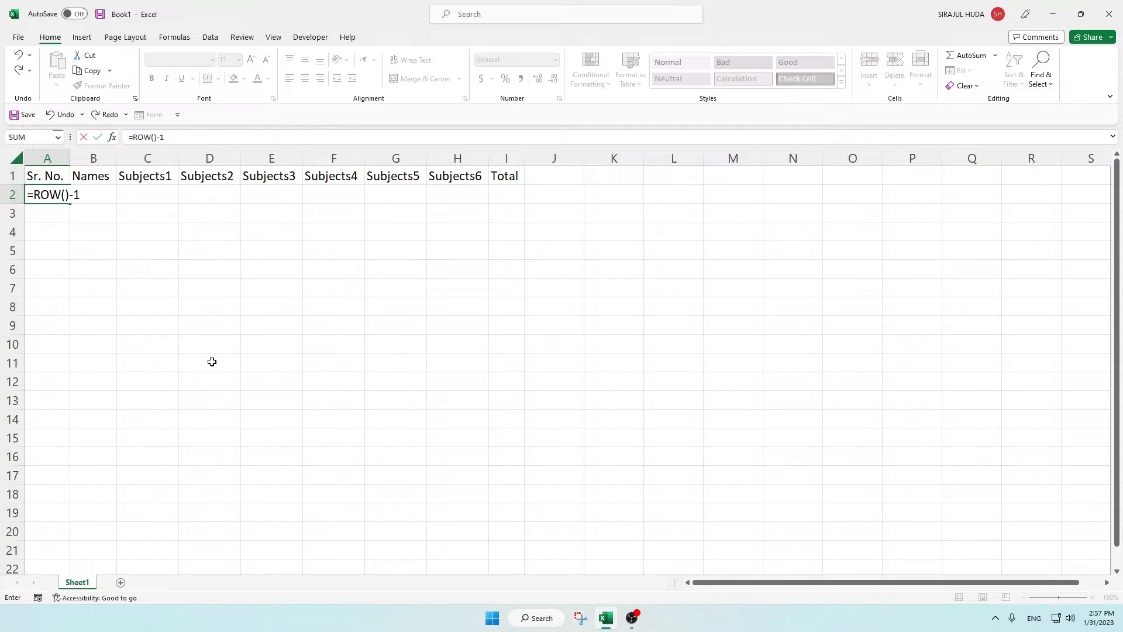
pyautogui.press('Return')
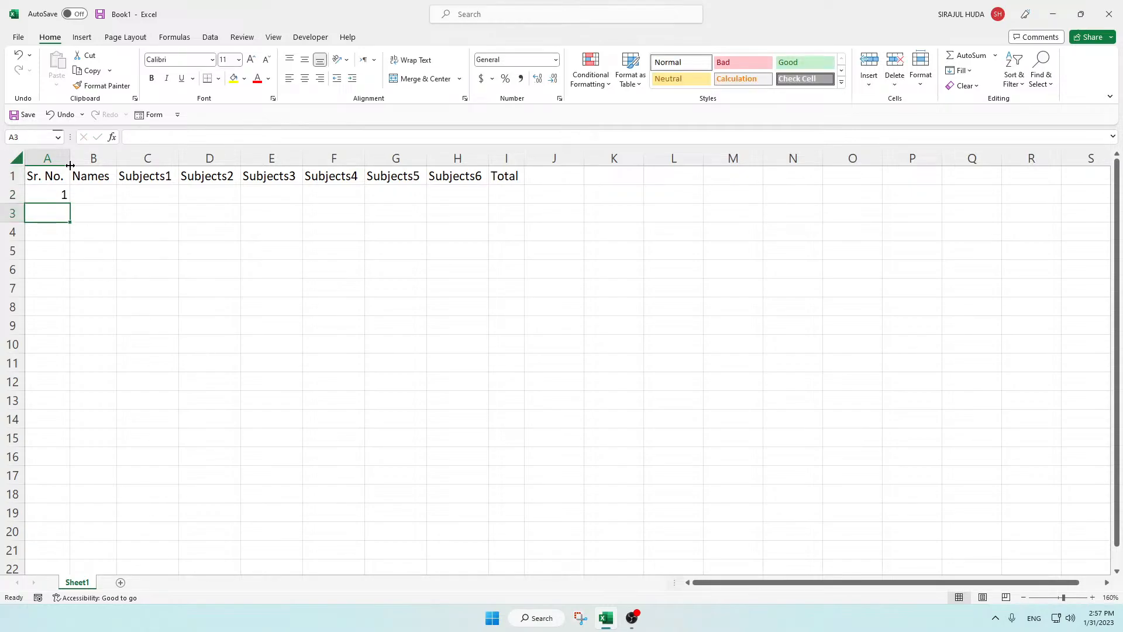
# Step: Copy the serial number formula from A2 down through A19
pyautogui.click(42, 195)
pyautogui.moveTo(76, 207); pyautogui.dragTo(62, 501)
pyautogui.click(66, 361)
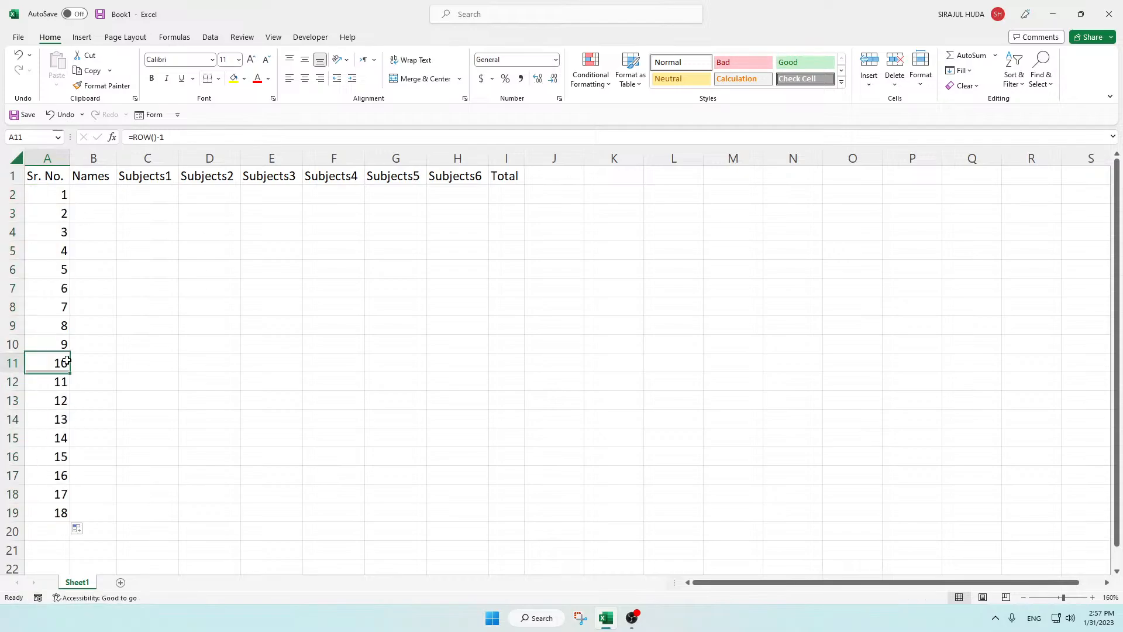
pyautogui.click(119, 269)
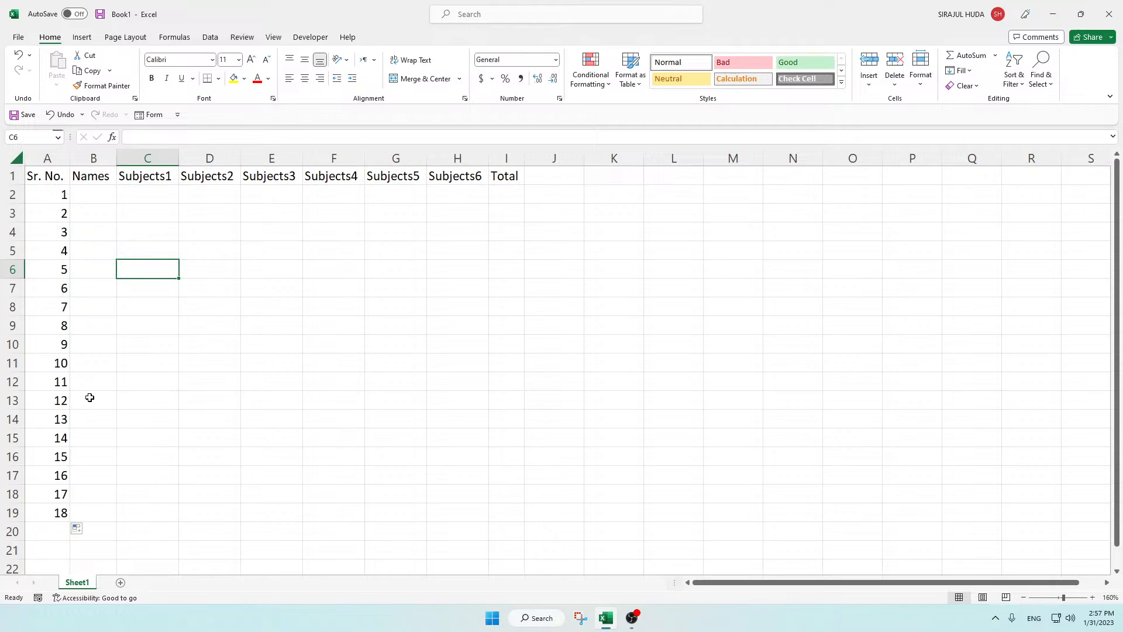
# Step: Enter 1 in B2 under Names and fill the number series down to 18 in B19
pyautogui.click(103, 195)
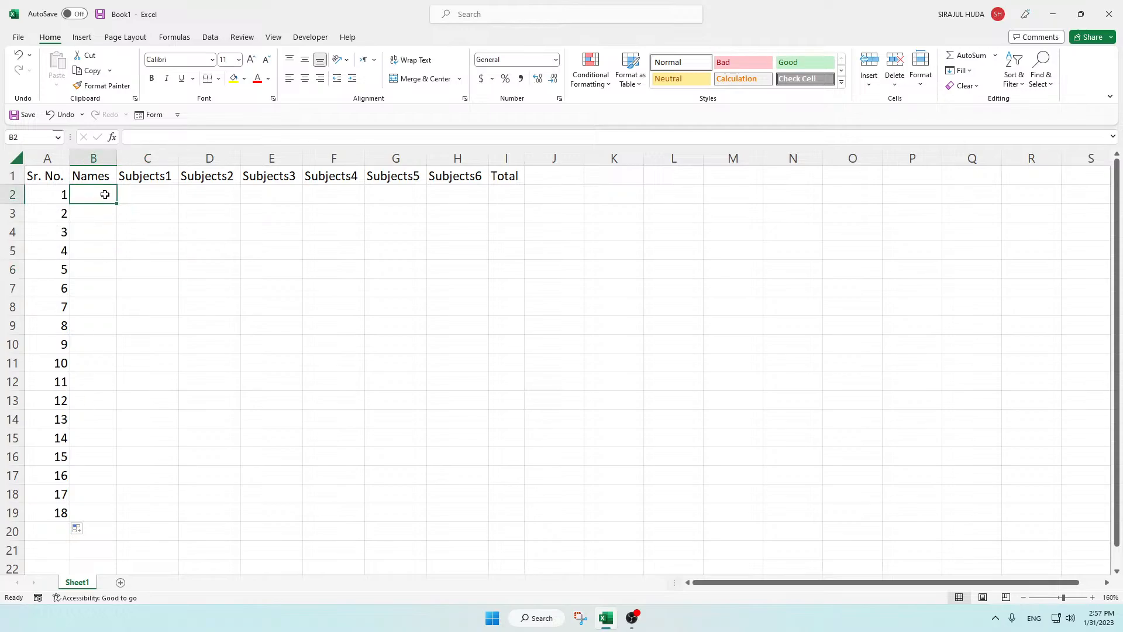
pyautogui.write('1')
pyautogui.moveTo(116, 203); pyautogui.dragTo(109, 516)
pyautogui.click(156, 379)
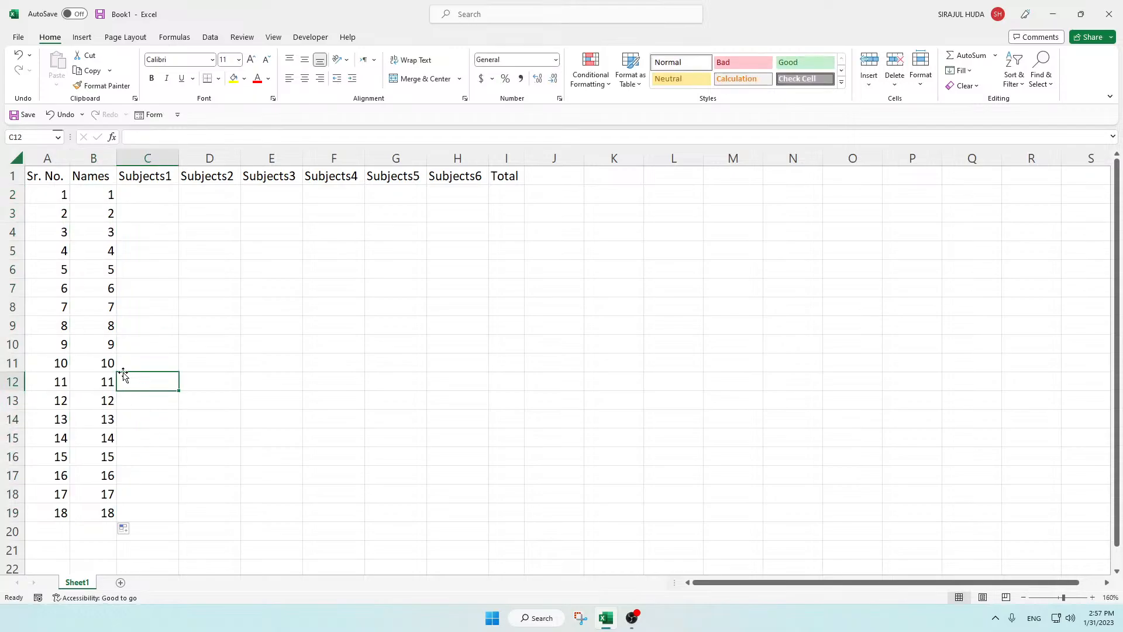
# Step: Delete worksheet row 4 and compare the formula-driven serial numbers in column A with the plain series in column B
pyautogui.click(57, 233)
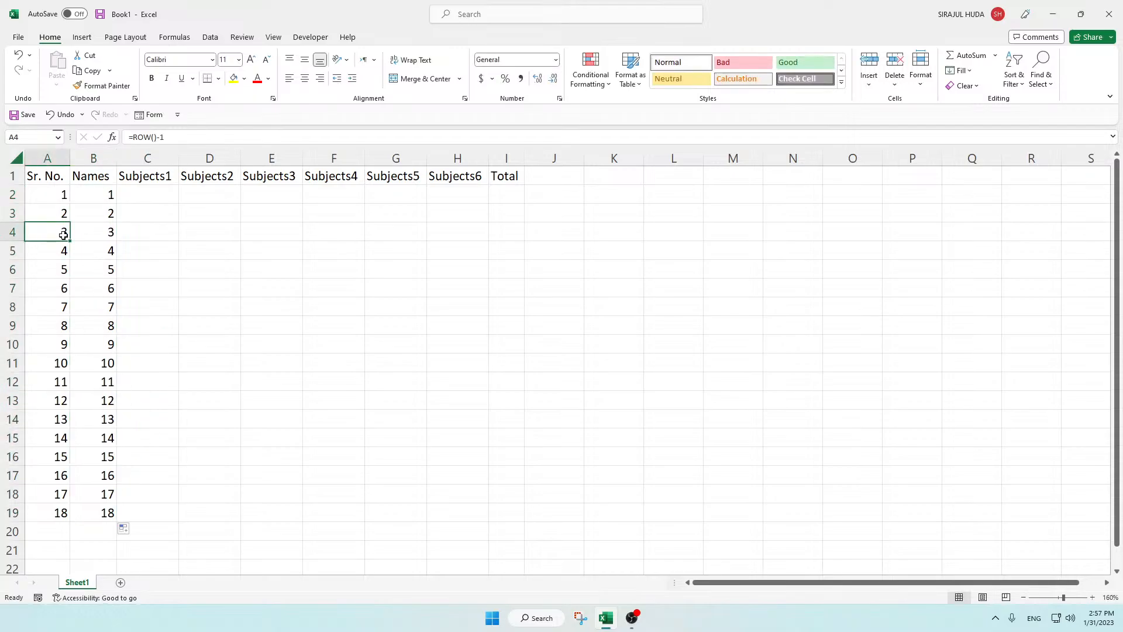
pyautogui.click(110, 231)
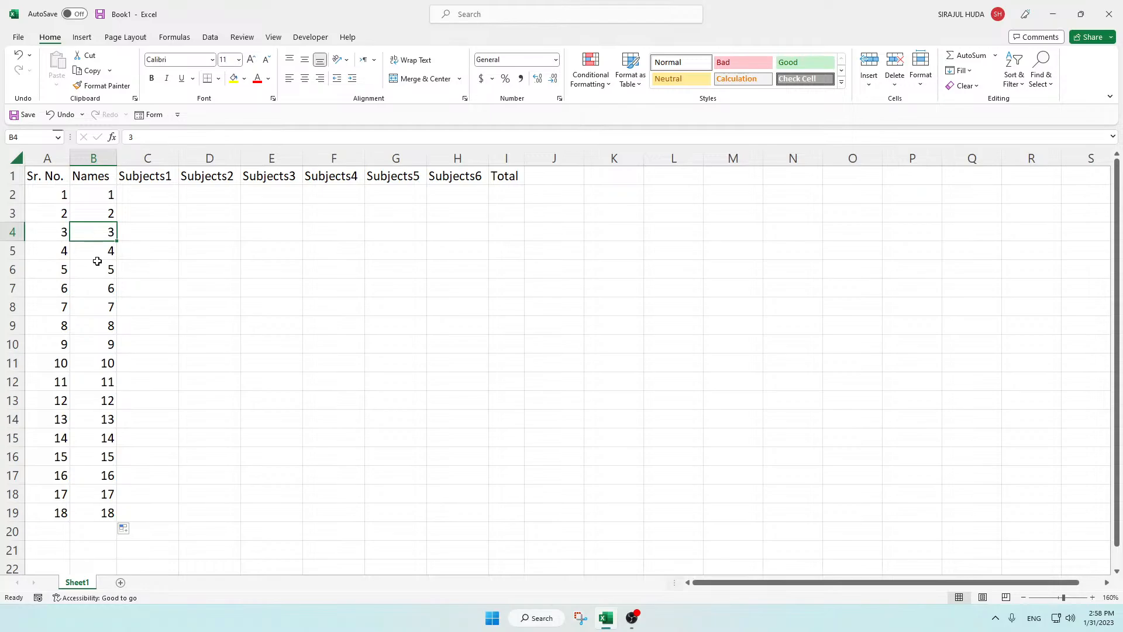
pyautogui.click(17, 232)
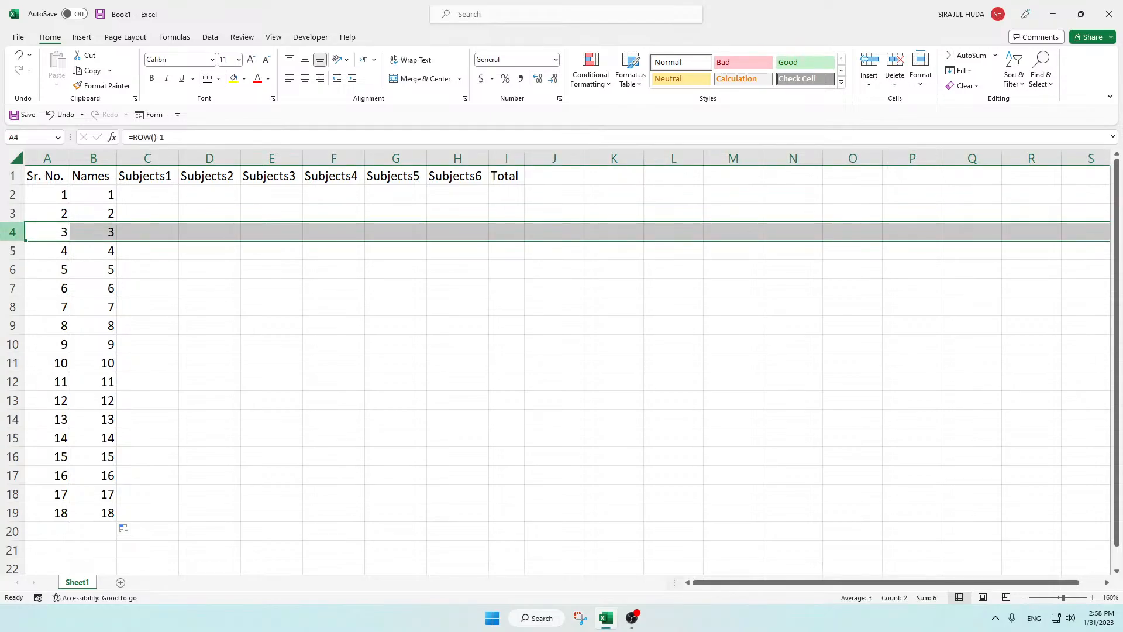
pyautogui.rightClick(17, 233)
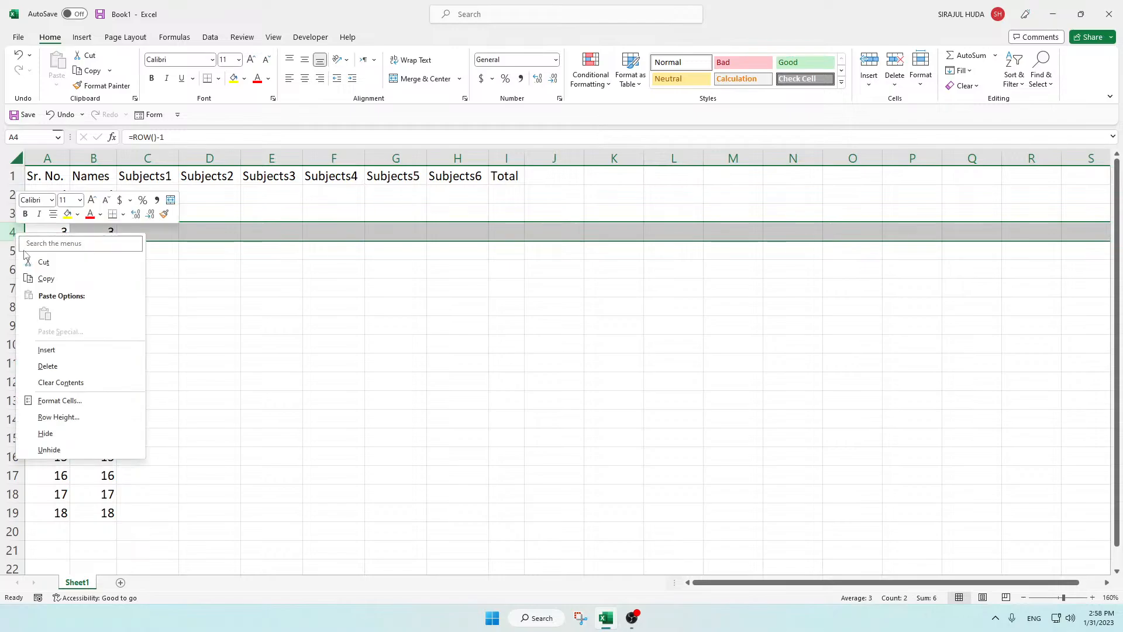
pyautogui.click(48, 365)
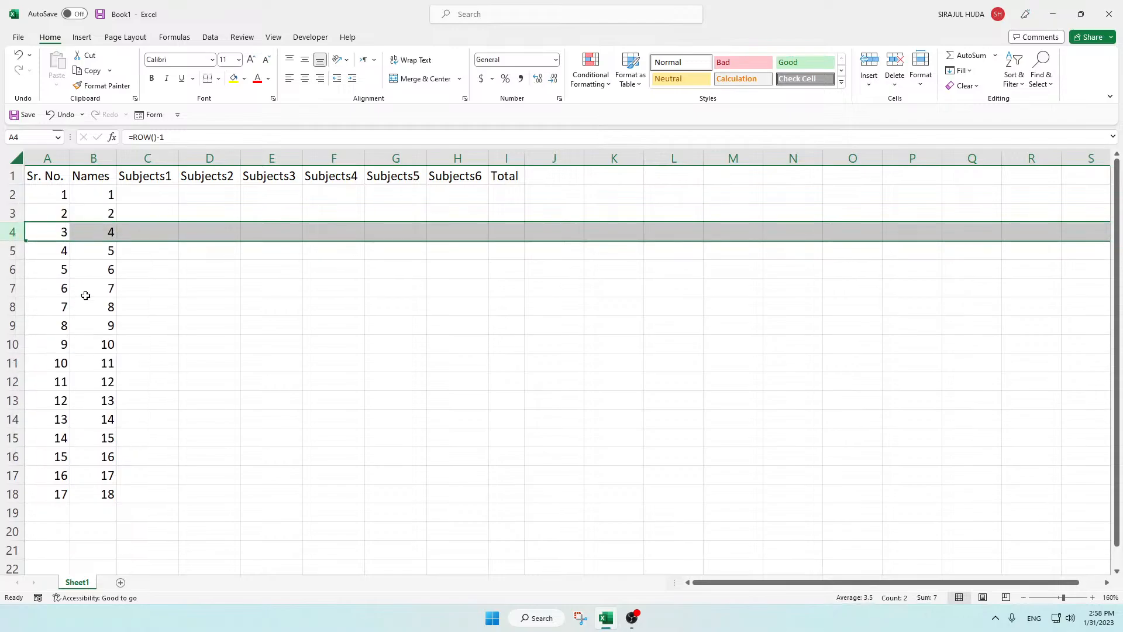
pyautogui.click(93, 274)
pyautogui.click(60, 249)
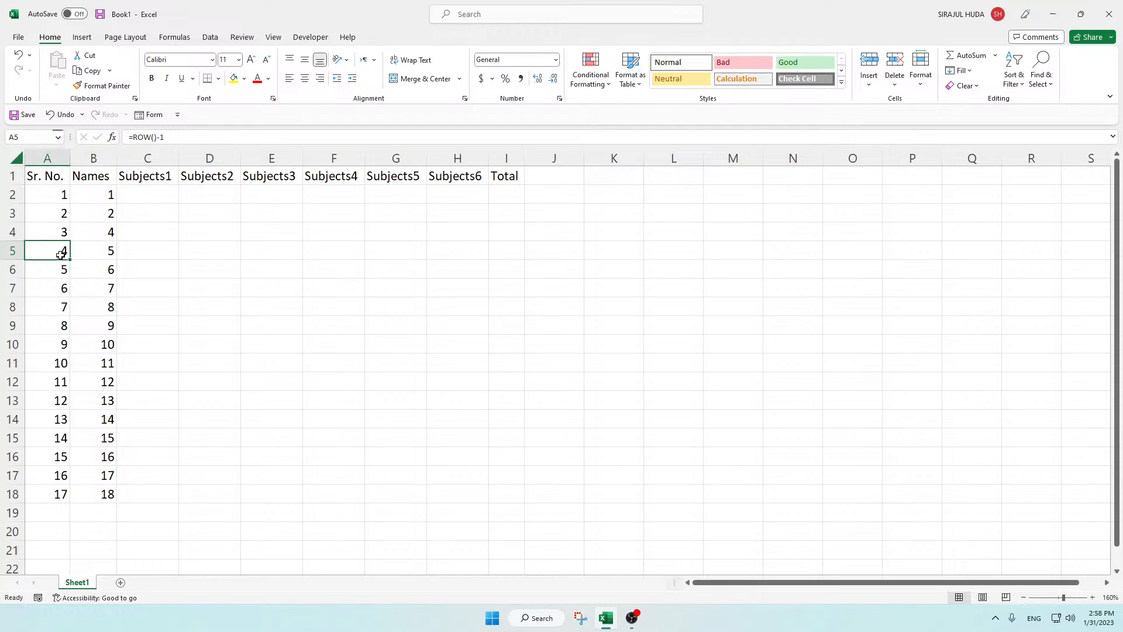
pyautogui.click(97, 234)
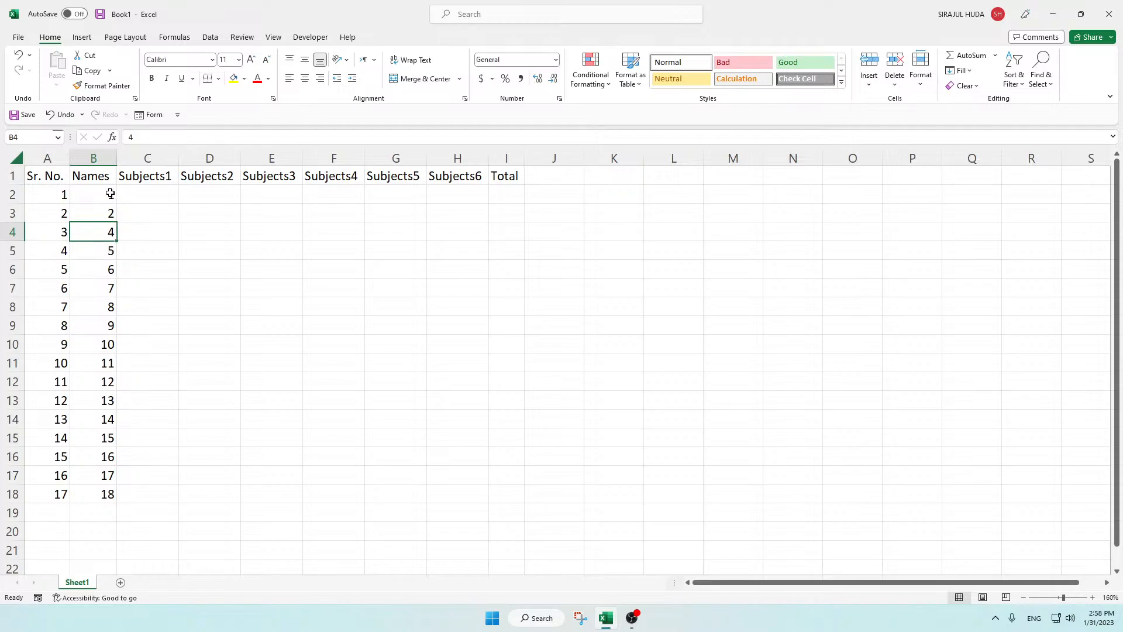
# Step: Clear the plain number series from column B below the Names header
pyautogui.moveTo(111, 194); pyautogui.dragTo(103, 499)
pyautogui.press('Delete')
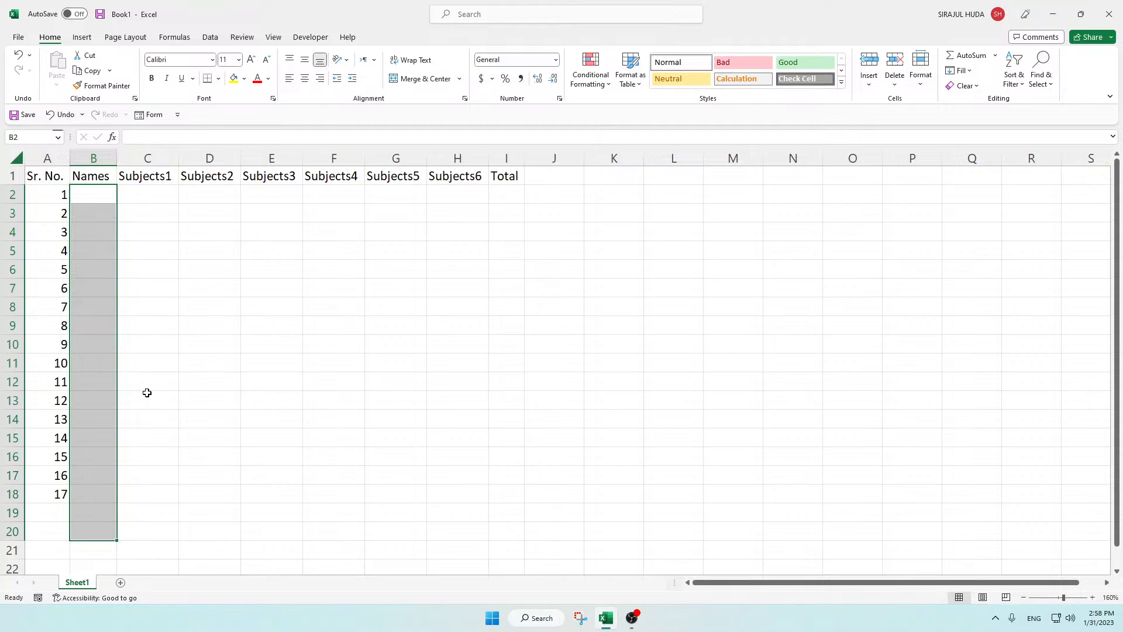
pyautogui.click(147, 344)
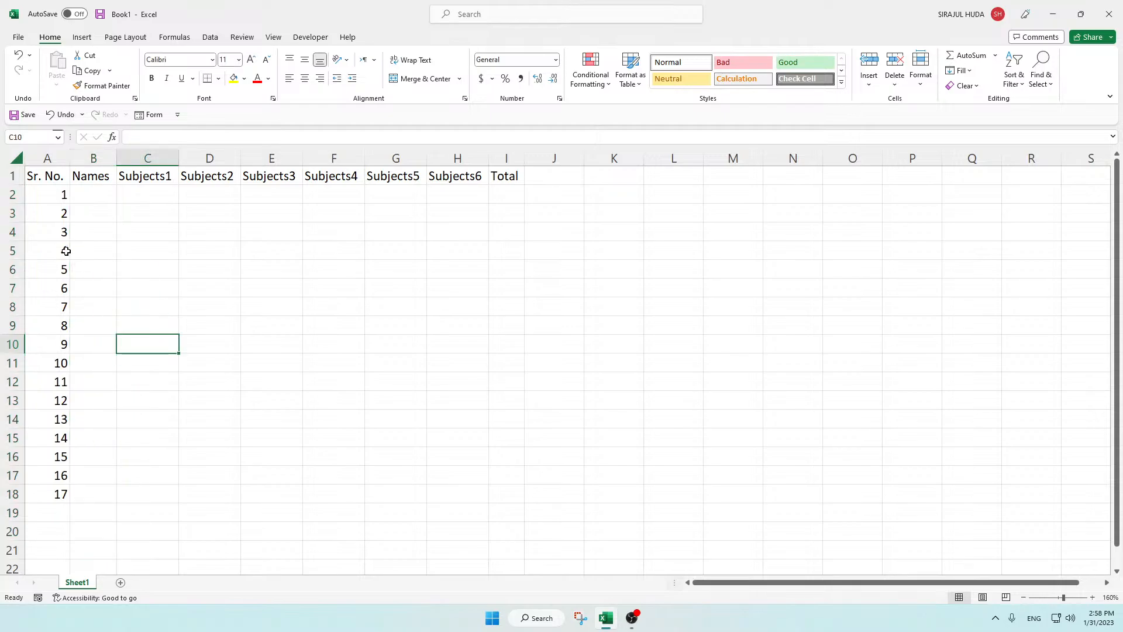
pyautogui.click(51, 200)
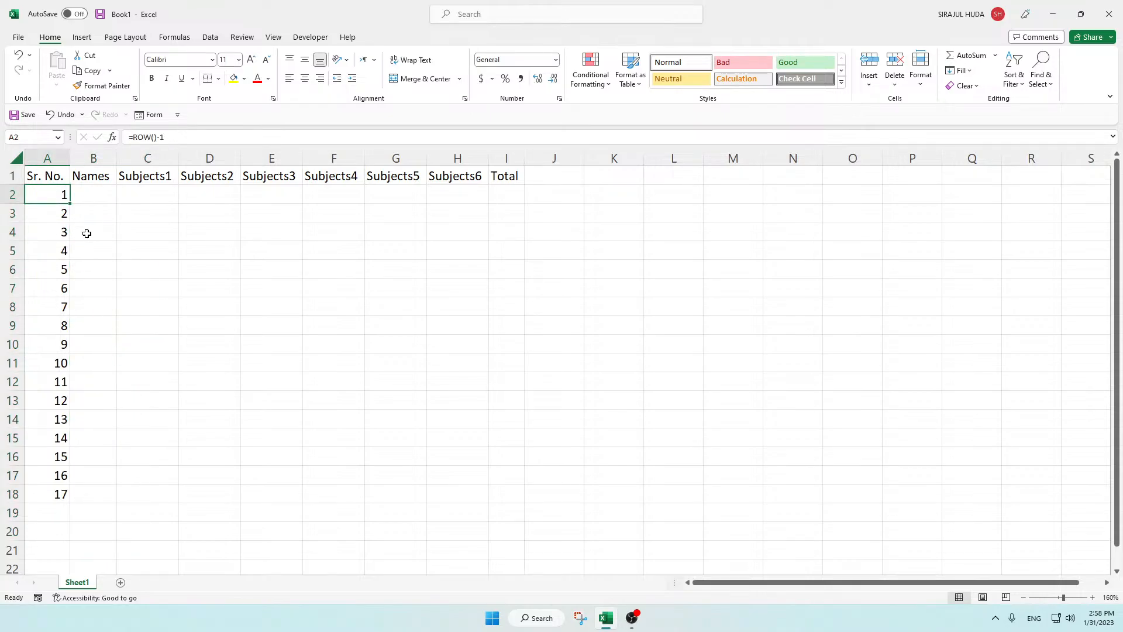
pyautogui.click(53, 226)
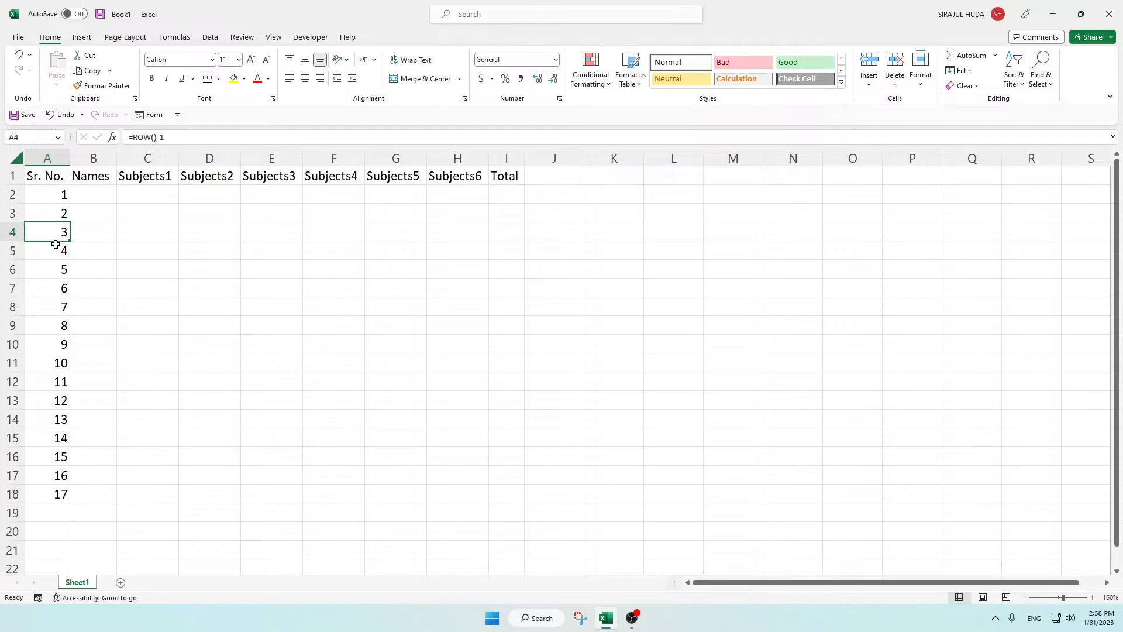
pyautogui.click(118, 265)
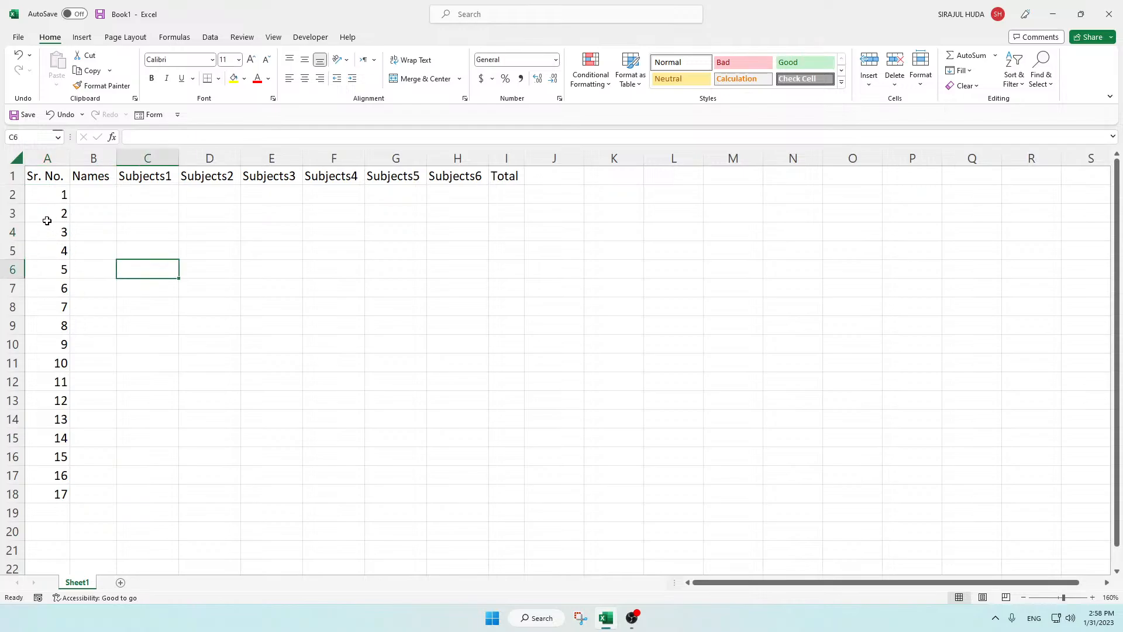
pyautogui.click(50, 199)
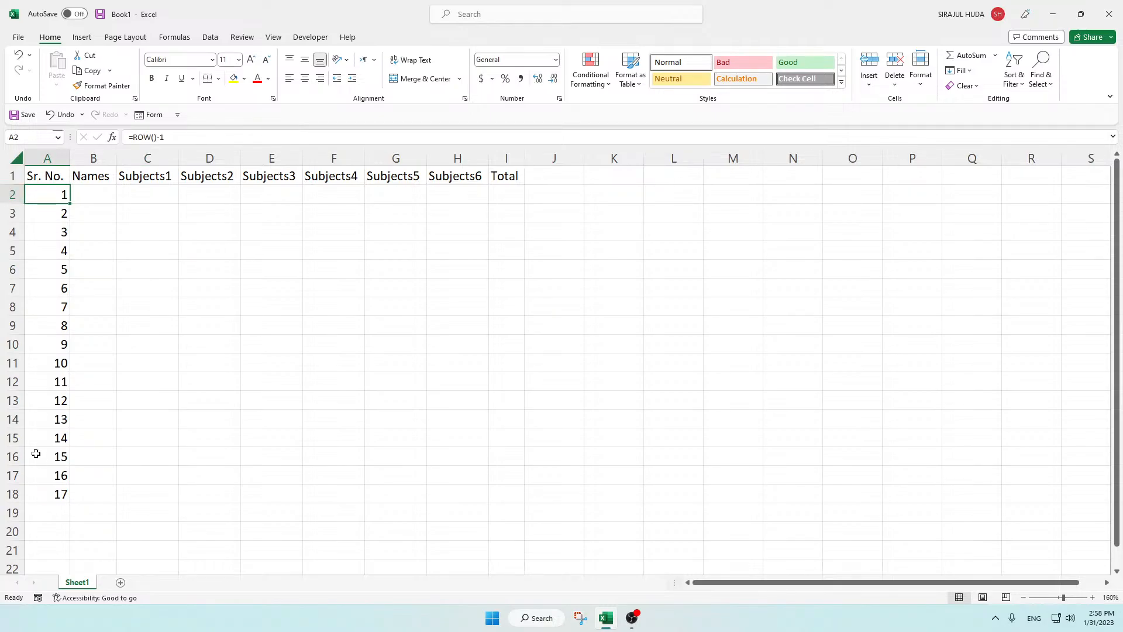
# Step: Enter the header Sr. N. in cell A31, below the existing table
pyautogui.scroll(-2, 39, 458)
pyautogui.scroll(-2, 40, 444)
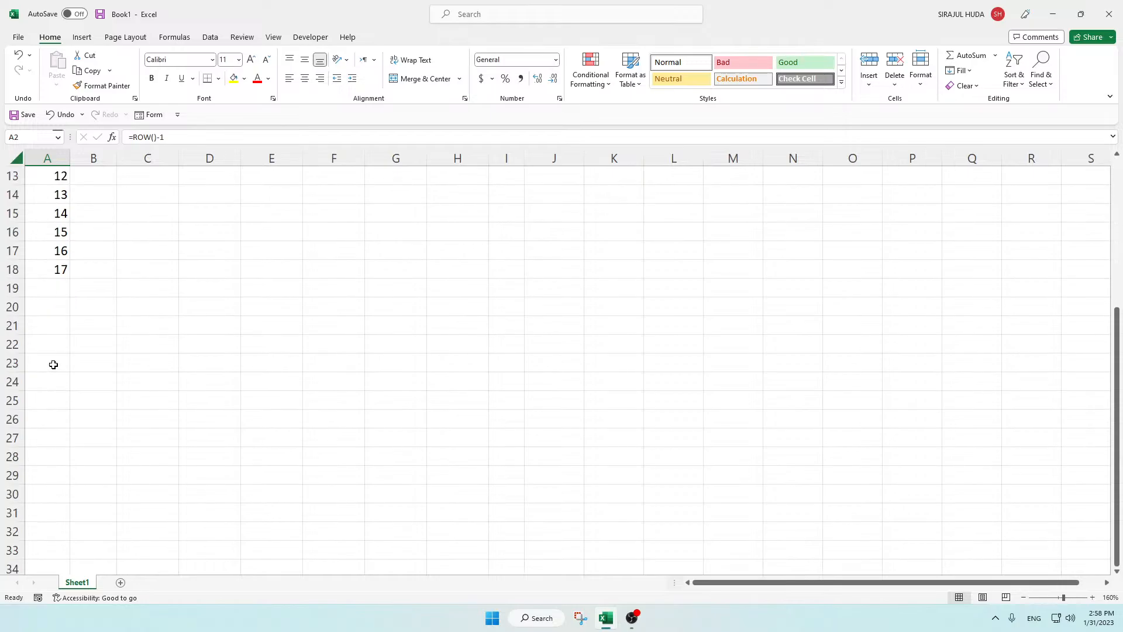
pyautogui.scroll(-4, 61, 353)
pyautogui.click(64, 288)
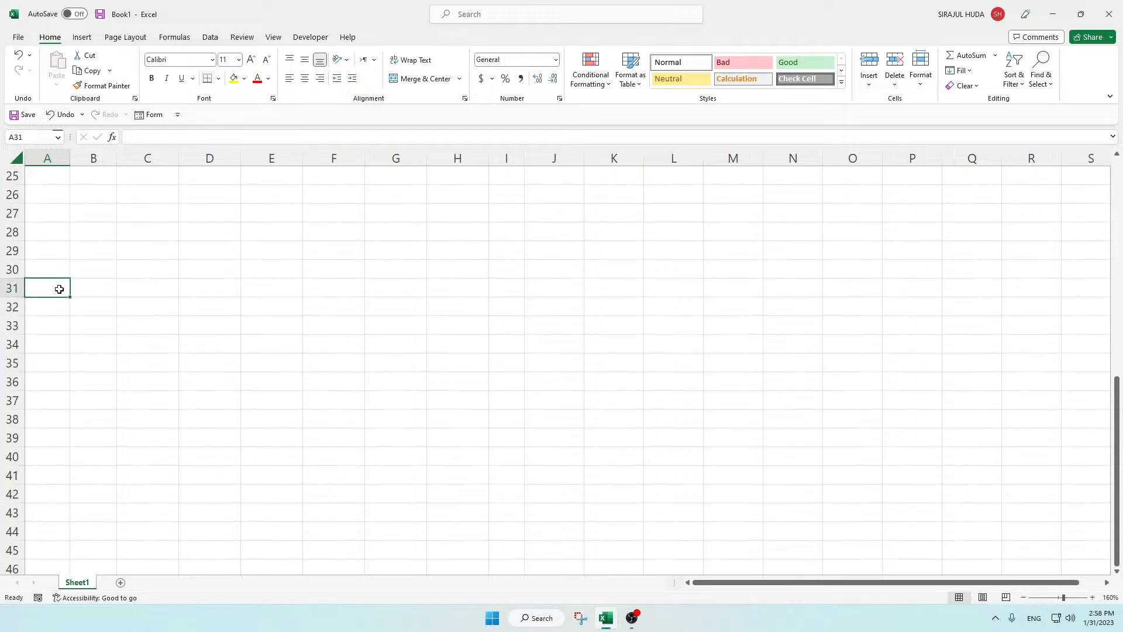
pyautogui.write('Sr. N')
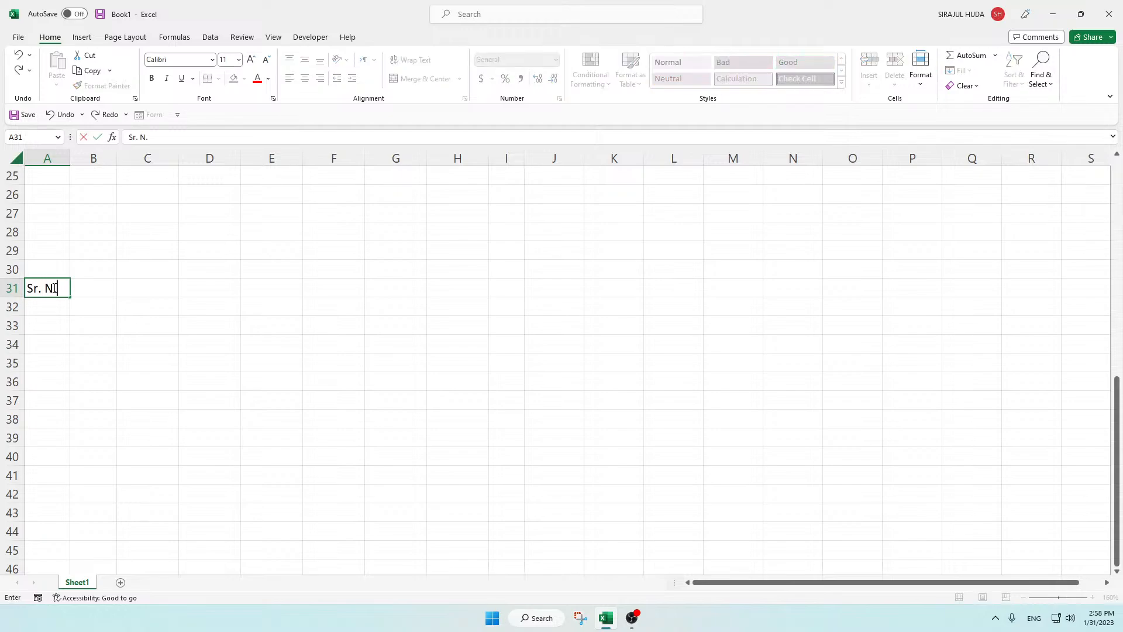
pyautogui.write('.')
pyautogui.click(50, 305)
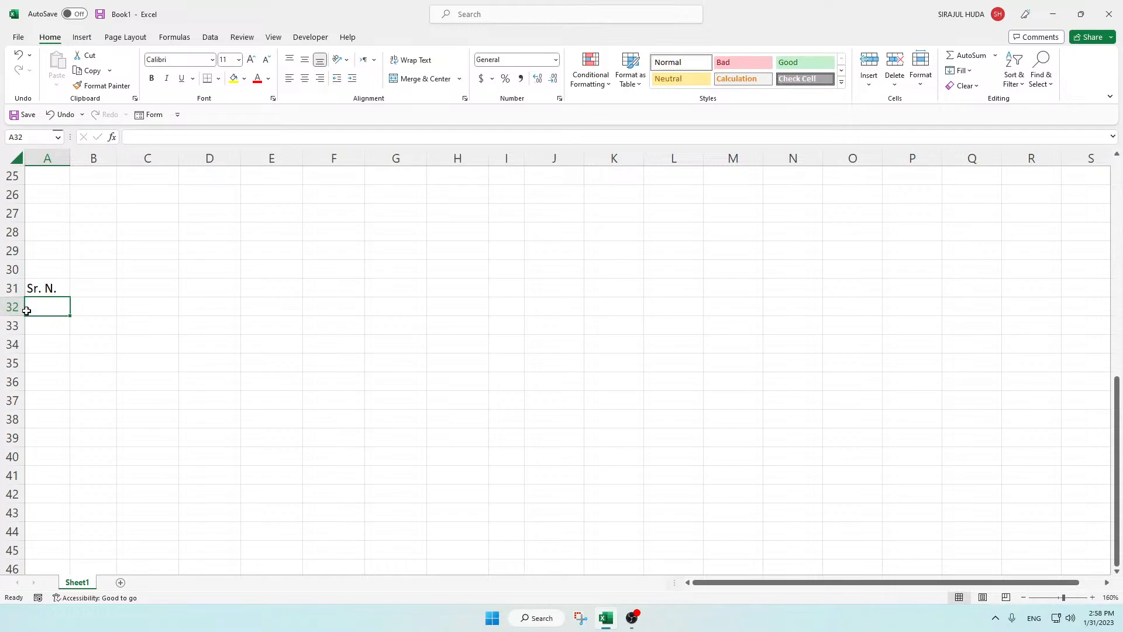
# Step: Enter the formula =ROW()-31 in A32 under the Sr. N. header and copy it down through A42
pyautogui.write('=row')
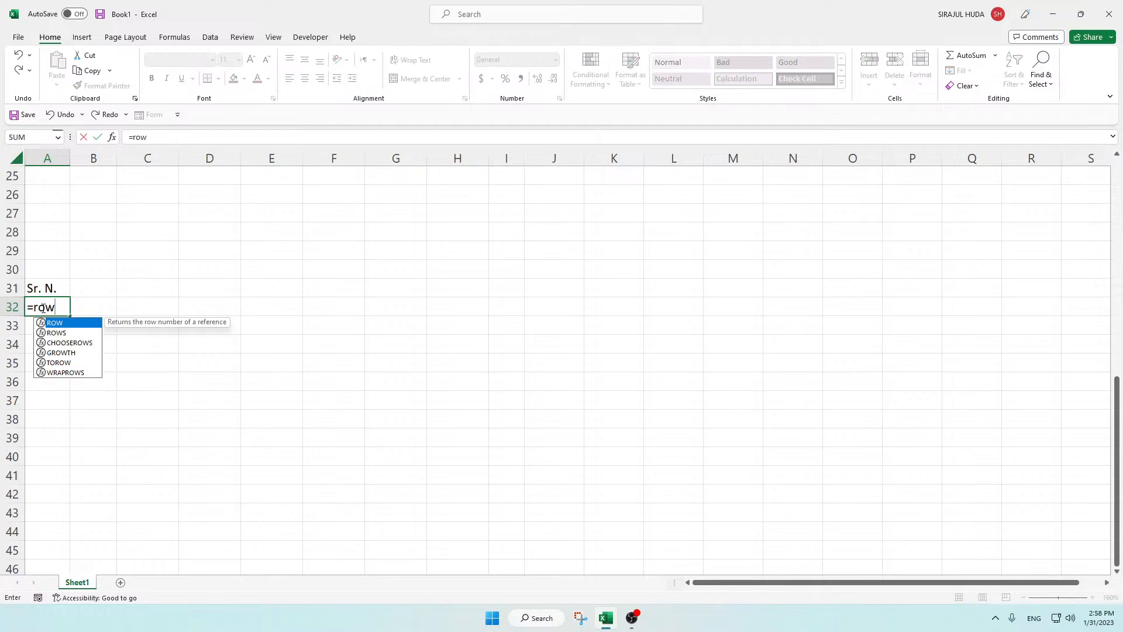
pyautogui.press('Tab')
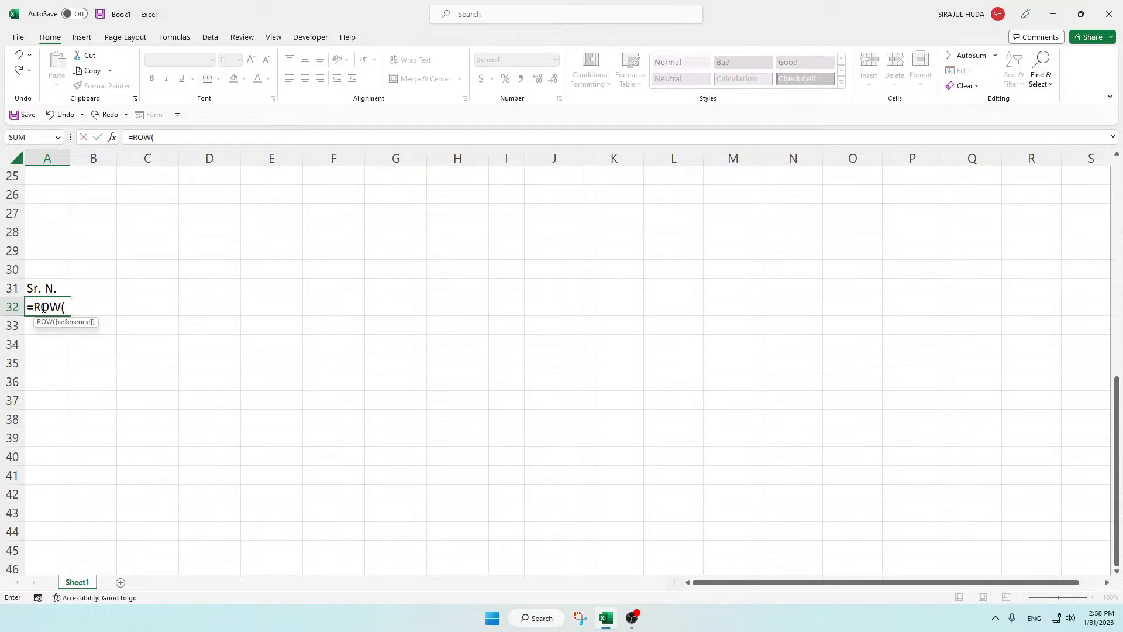
pyautogui.write(')-')
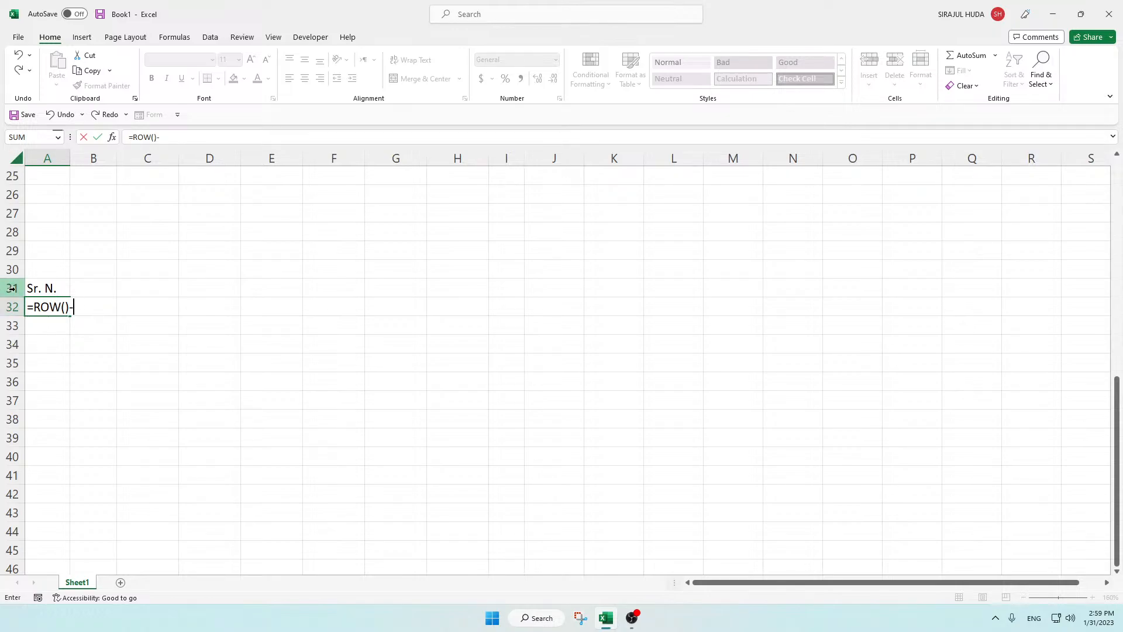
pyautogui.scroll(10, 12, 289)
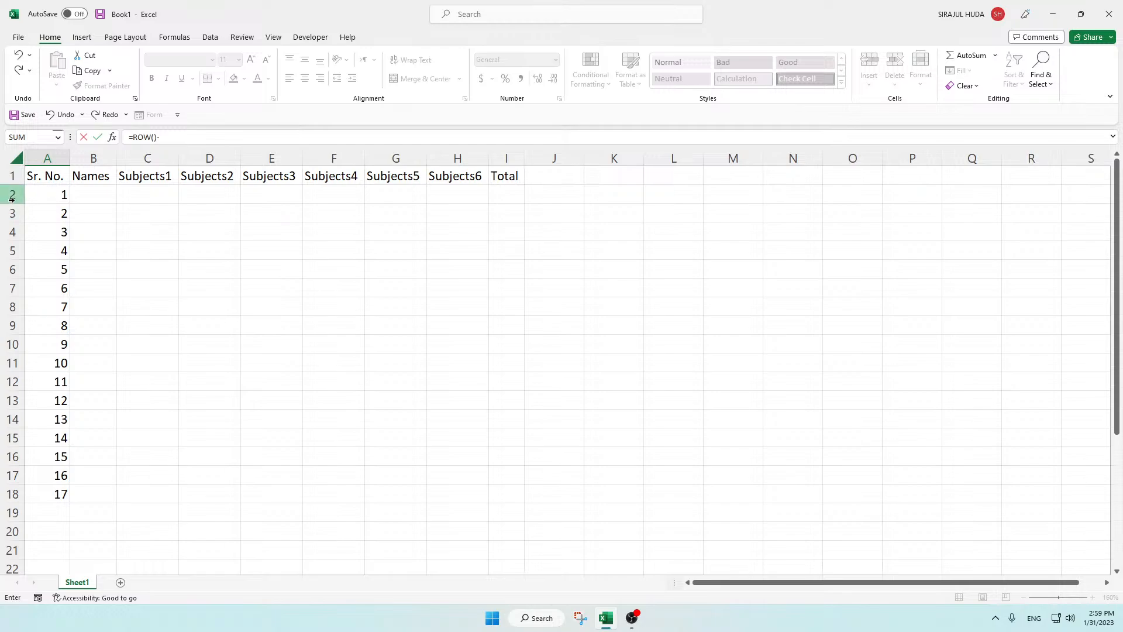
pyautogui.scroll(-10, 68, 245)
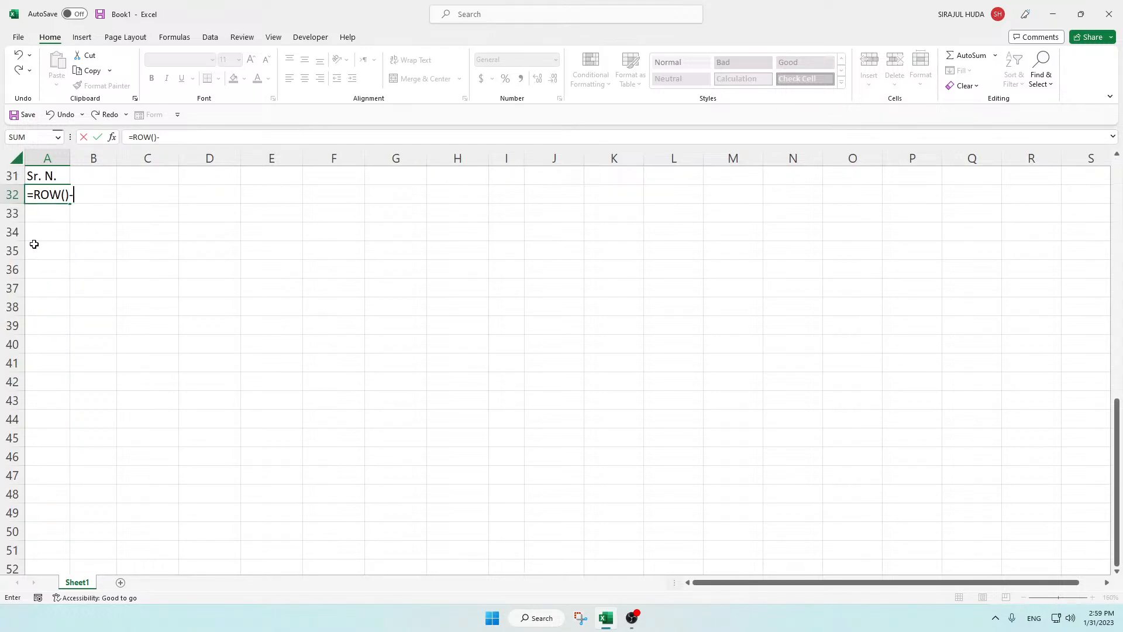
pyautogui.scroll(2, 34, 244)
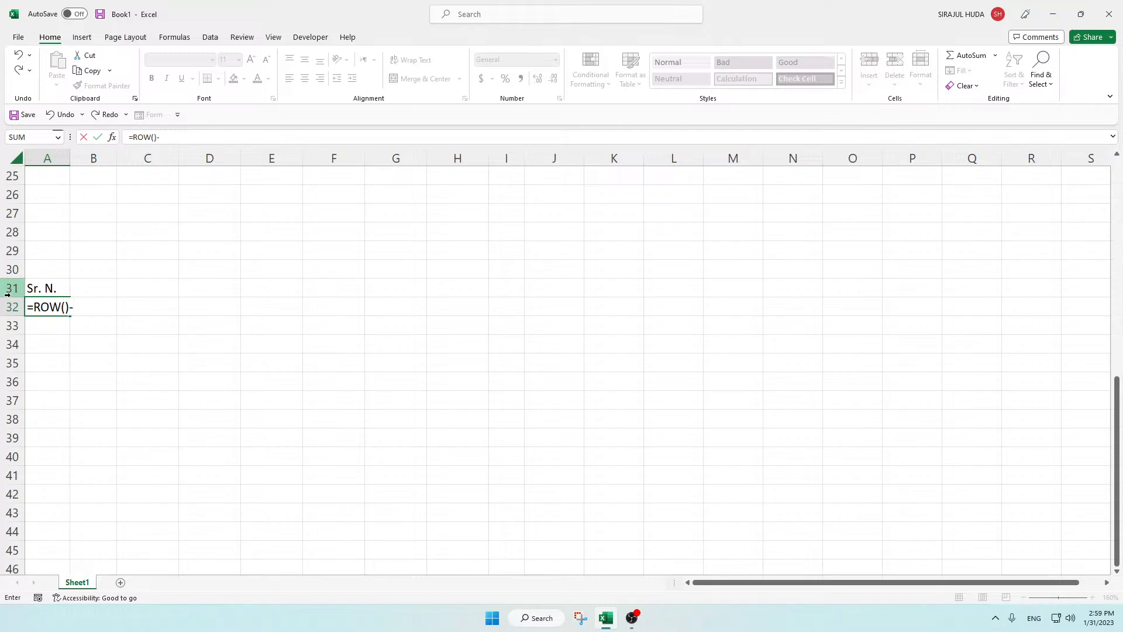
pyautogui.write('31')
pyautogui.press('Return')
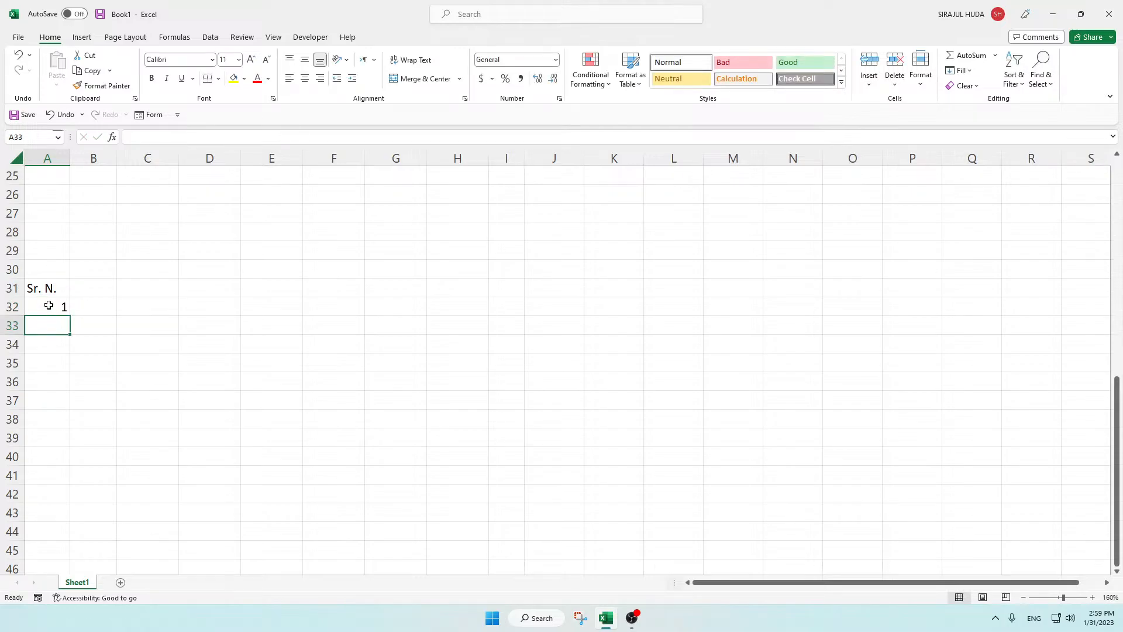
pyautogui.click(47, 306)
pyautogui.moveTo(62, 319); pyautogui.dragTo(68, 495)
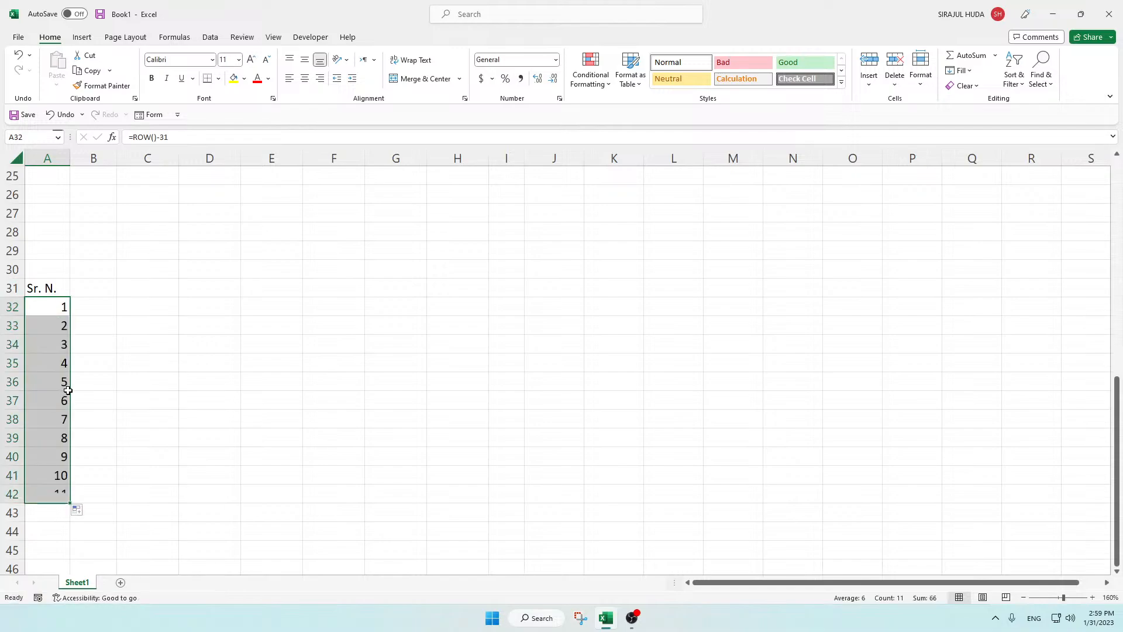
# Step: Clear the trial Sr. N. header and its serial numbers from A30:A43
pyautogui.moveTo(52, 274); pyautogui.dragTo(53, 504)
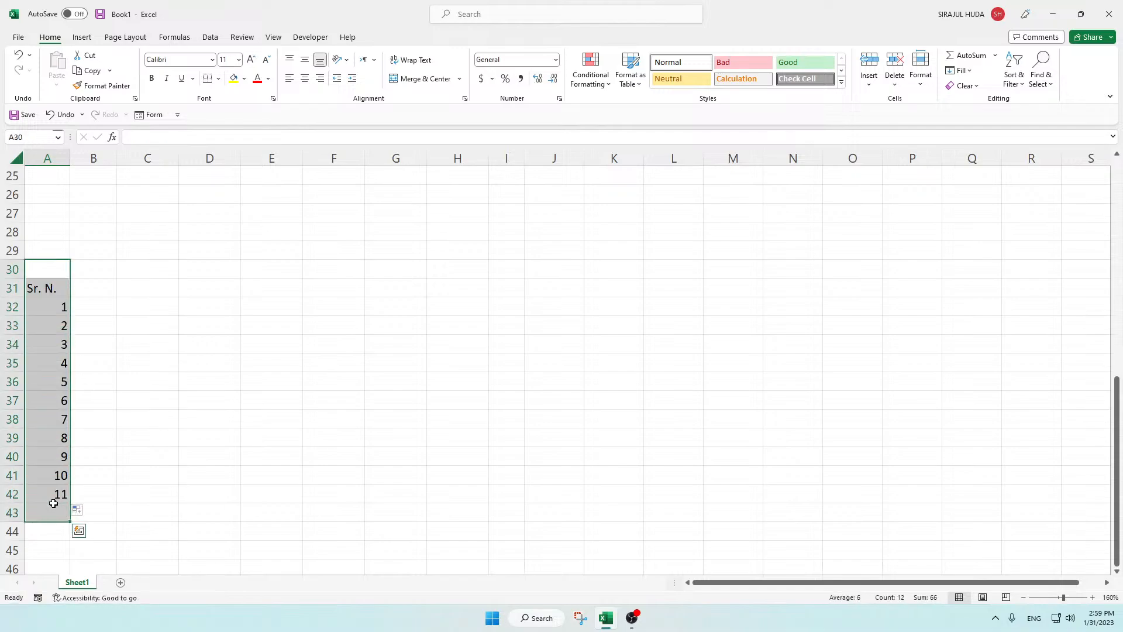
pyautogui.press('Delete')
pyautogui.click(141, 382)
# Step: Enter the first student's name in B2, fill the names list down through B18, and autofit column B
pyautogui.scroll(8, 141, 381)
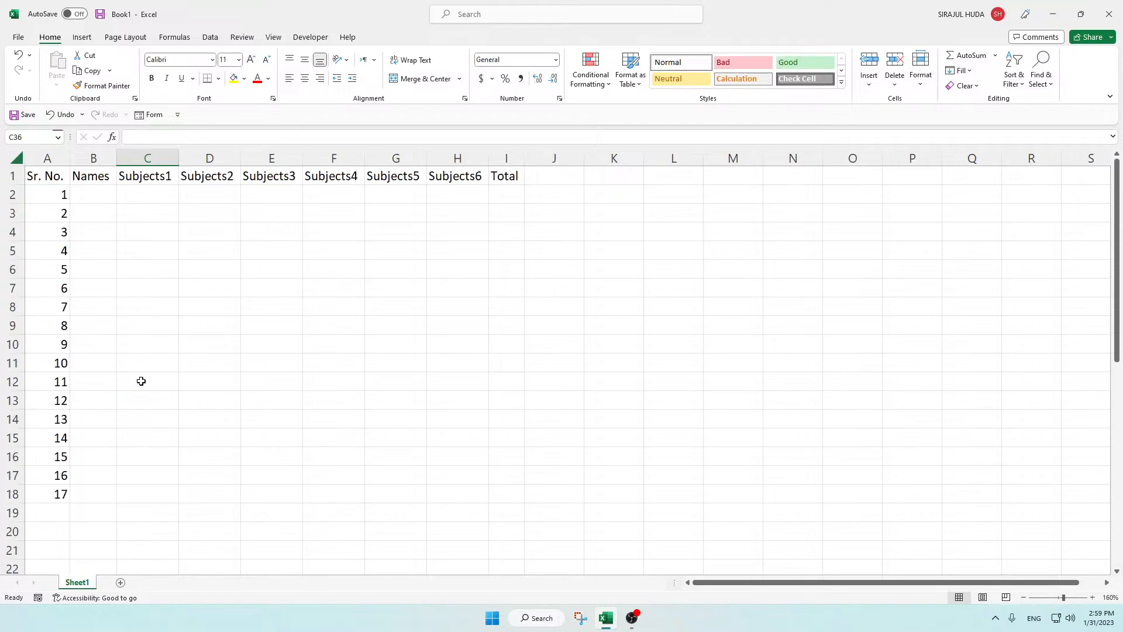
pyautogui.click(93, 181)
pyautogui.click(94, 190)
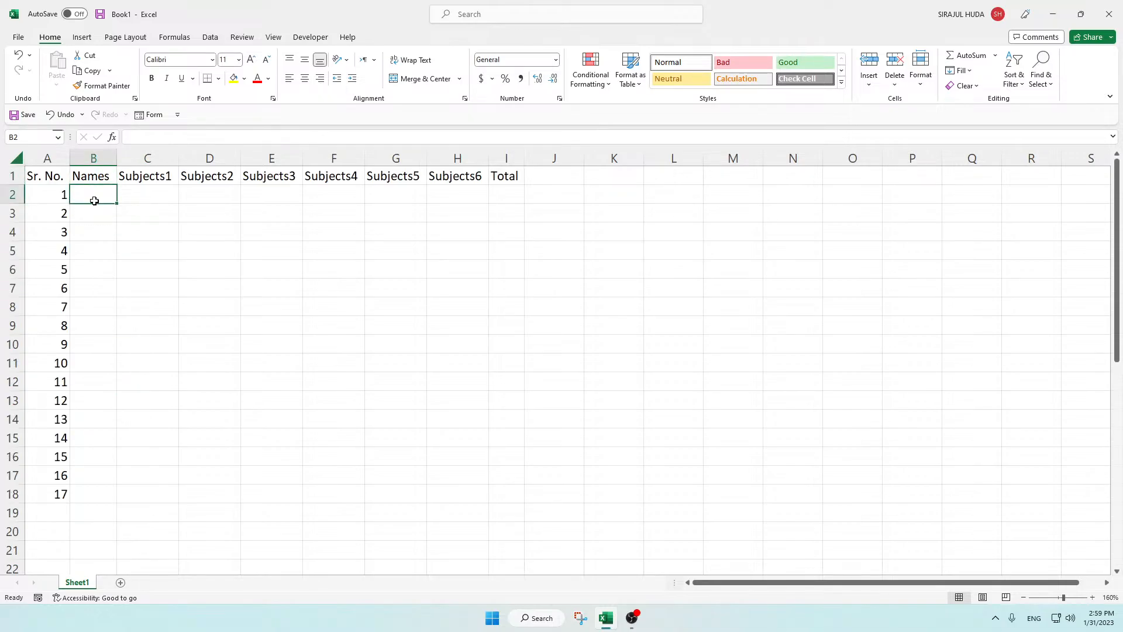
pyautogui.write('Asjad')
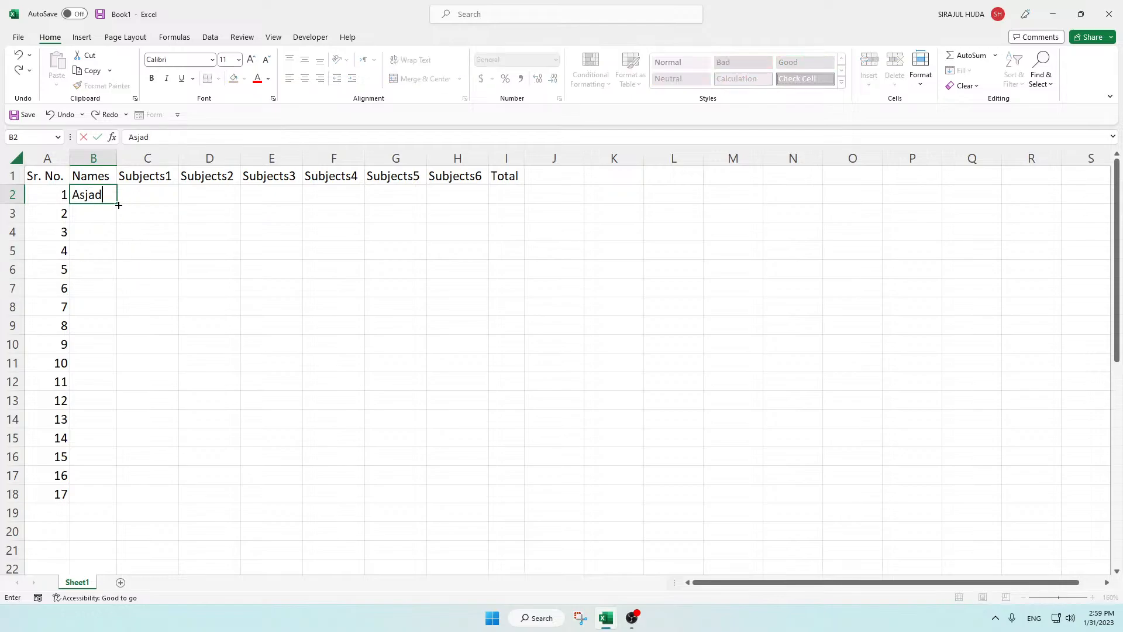
pyautogui.moveTo(117, 203); pyautogui.dragTo(116, 497)
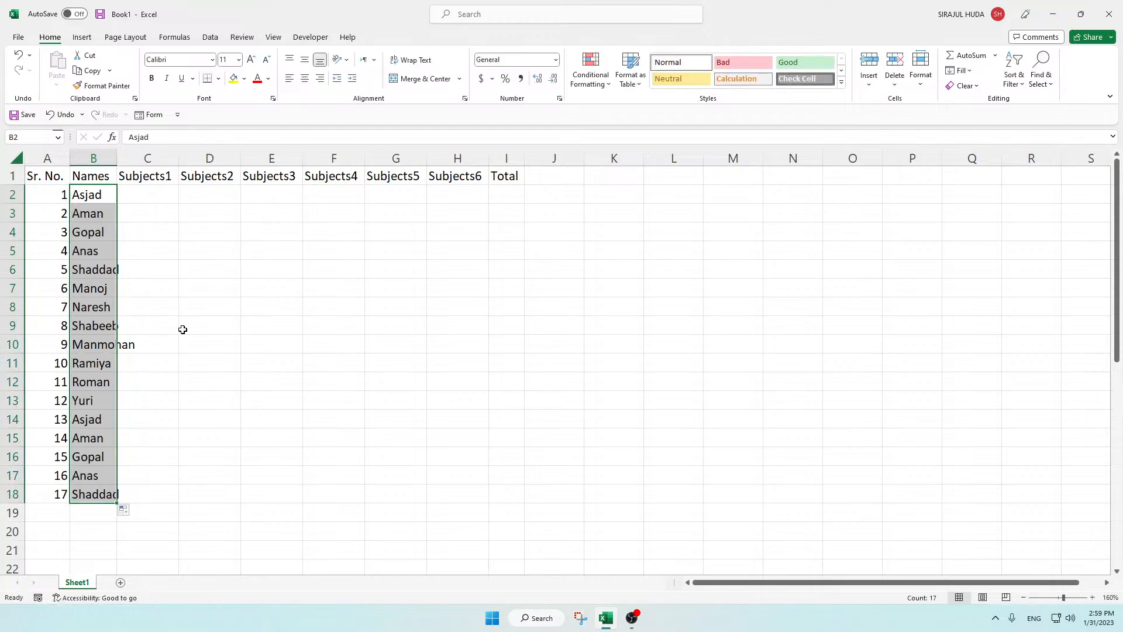
pyautogui.doubleClick(117, 158)
# Step: Enter the formula =RANDBETWEEN(20,100) in C2 under the Subjects1 header
pyautogui.click(162, 199)
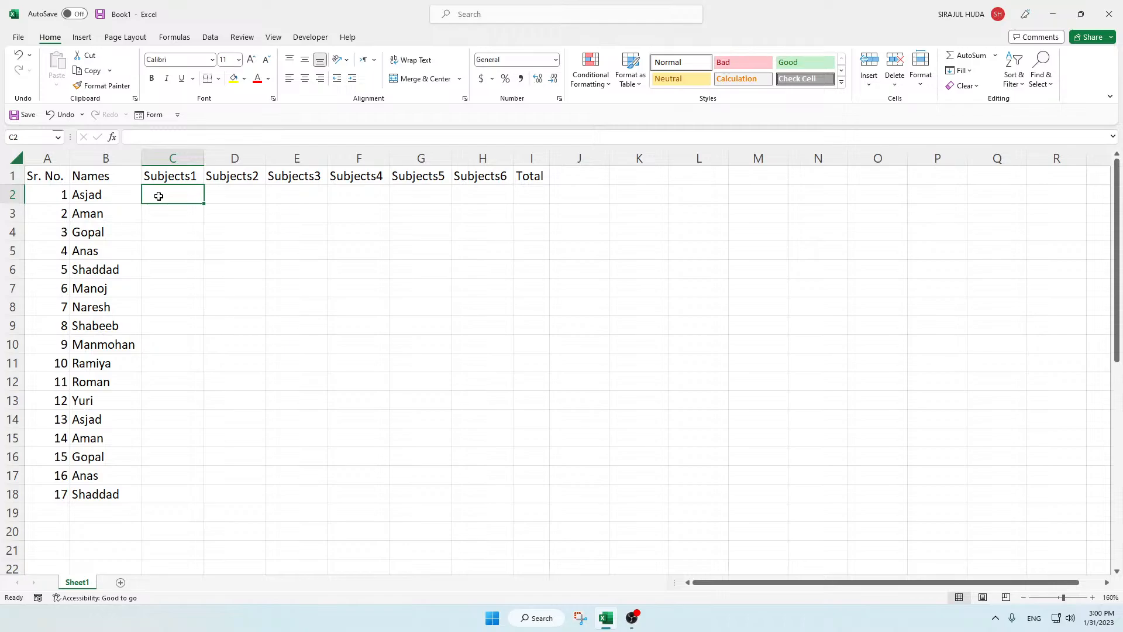
pyautogui.write('=')
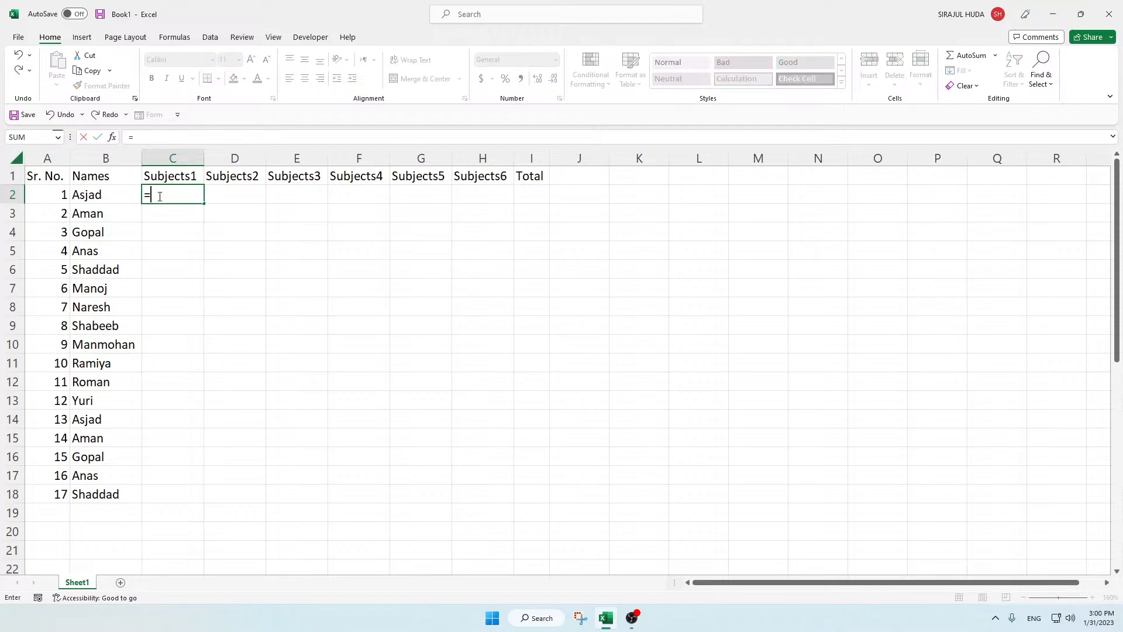
pyautogui.write('rand')
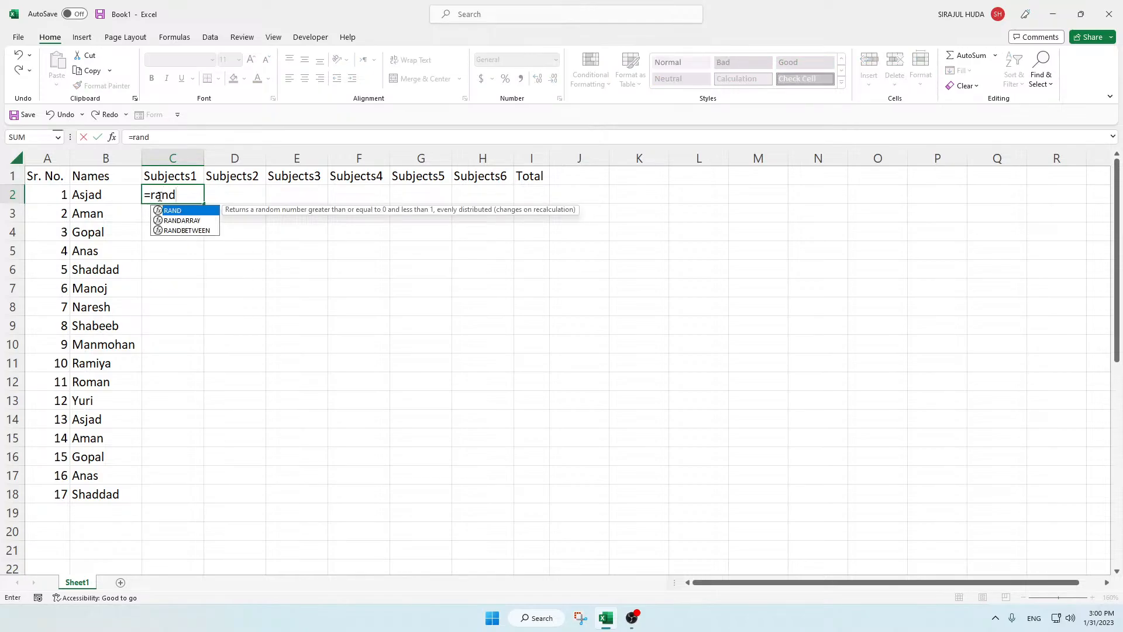
pyautogui.write('b')
pyautogui.press('Tab')
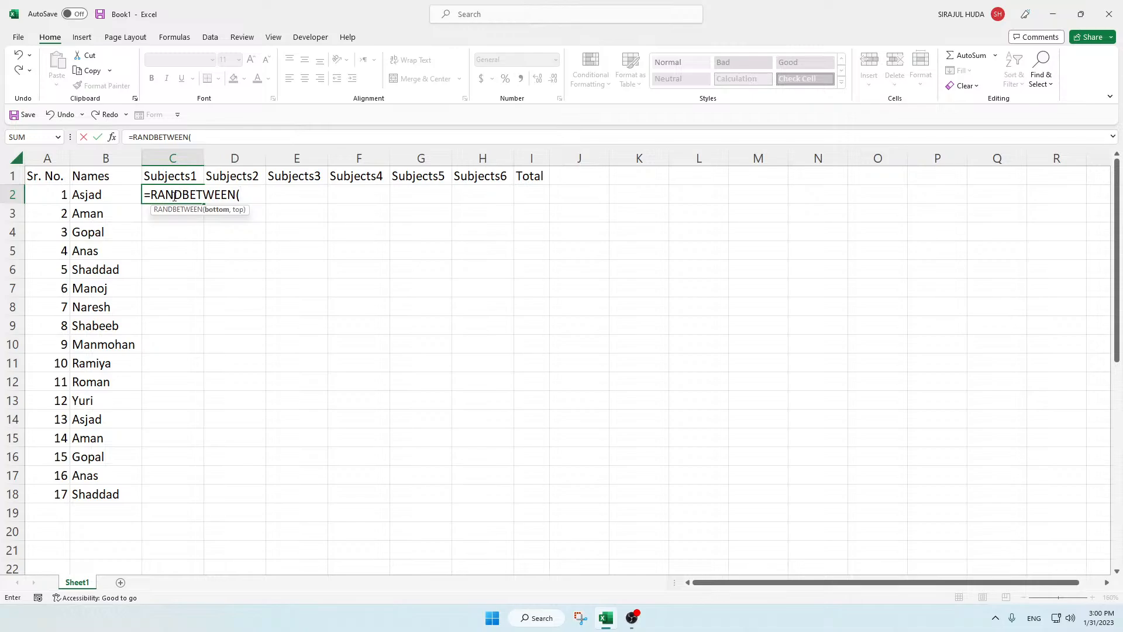
pyautogui.moveTo(172, 195)
pyautogui.mouseDown()
pyautogui.moveTo(147, 195)
pyautogui.moveTo(171, 196)
pyautogui.mouseUp()
pyautogui.click(244, 193)
pyautogui.write('20,100')
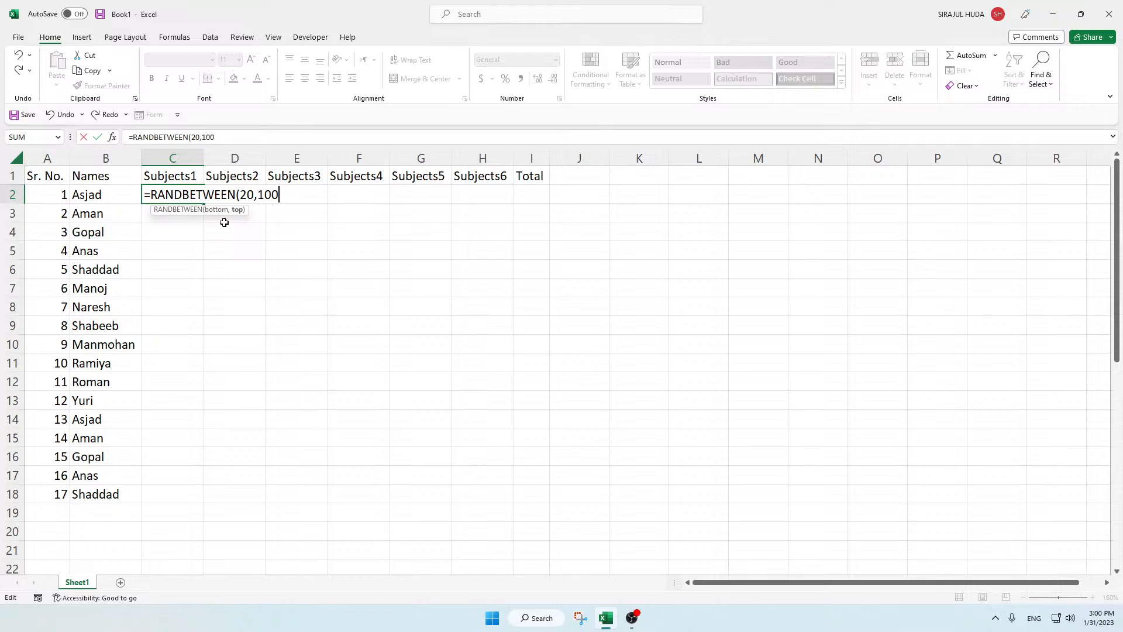
pyautogui.write(')')
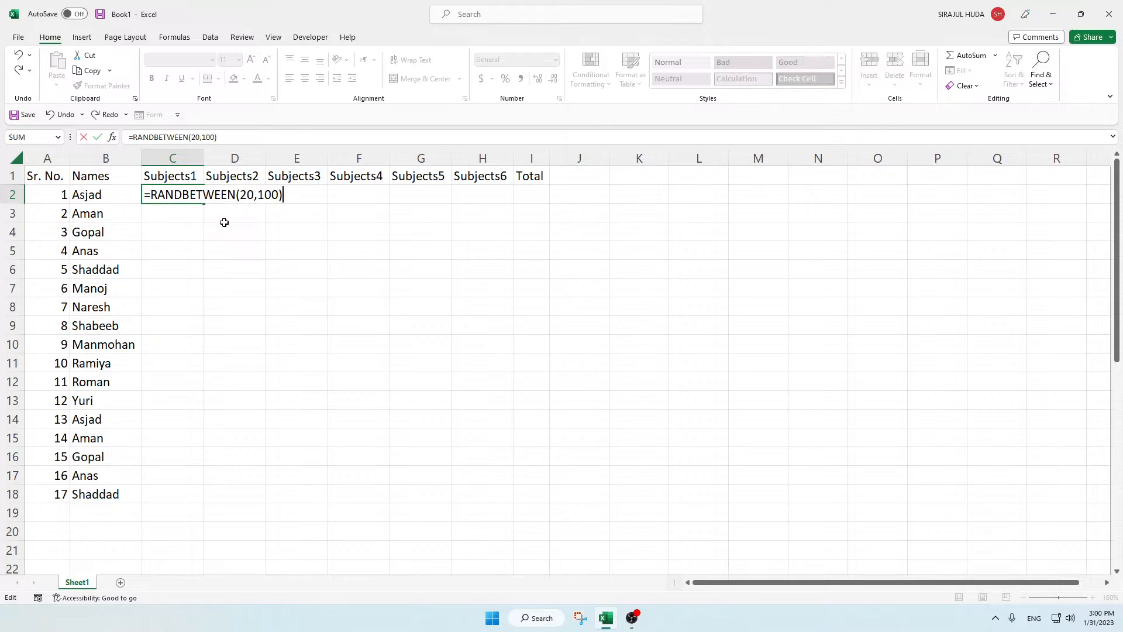
pyautogui.press('Return')
# Step: Copy the C2 formula across and down to fill the subject marks range C2:H18
pyautogui.click(183, 195)
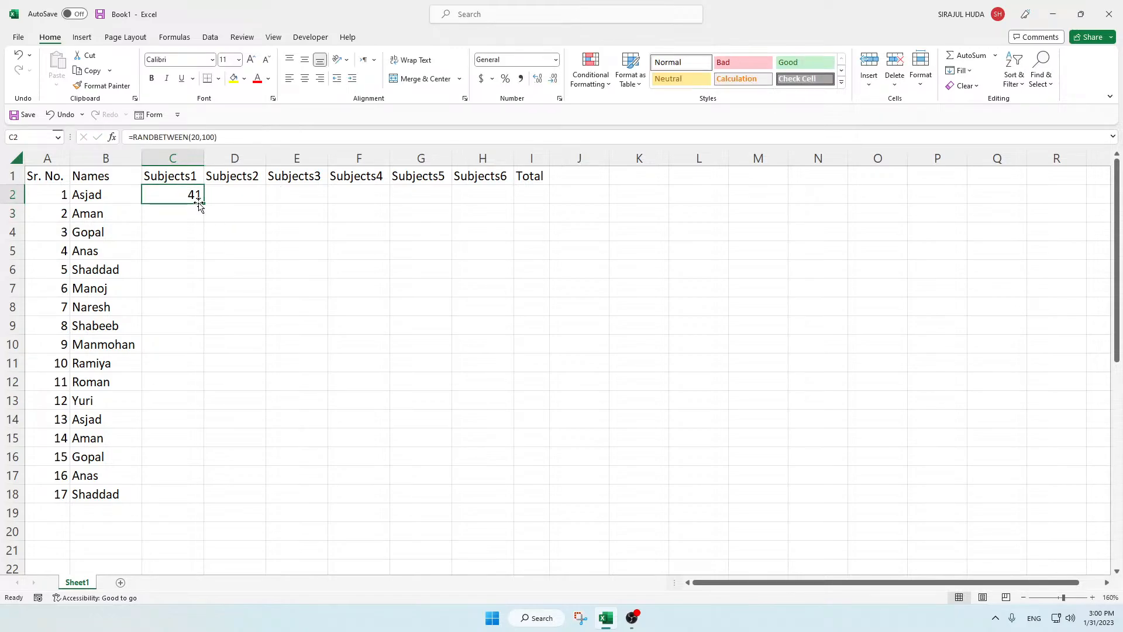
pyautogui.moveTo(204, 203); pyautogui.dragTo(509, 505)
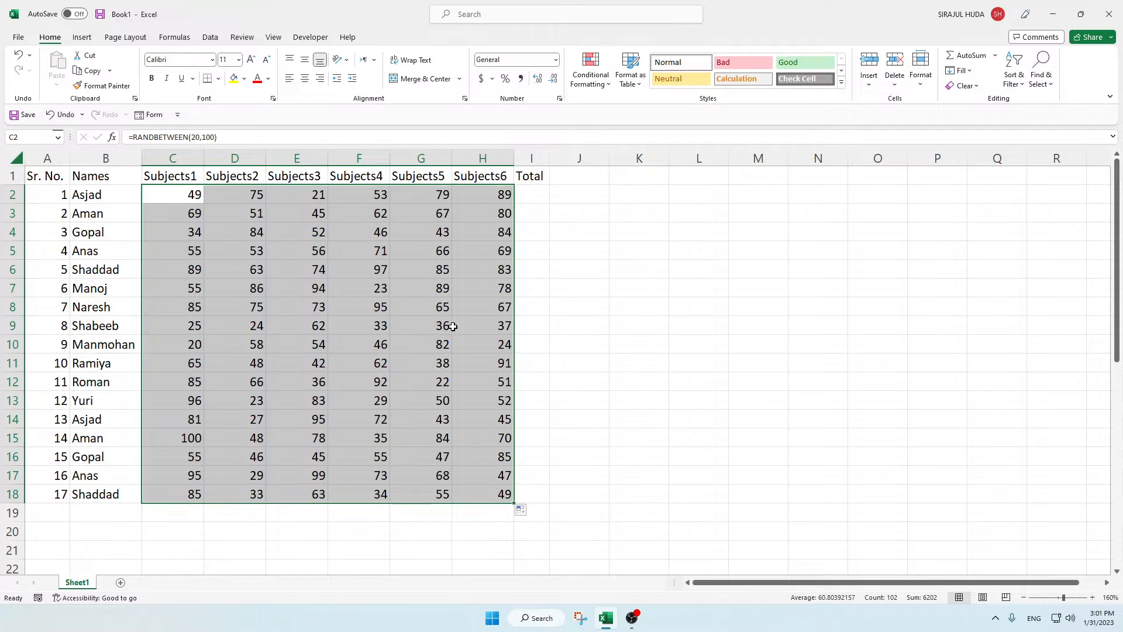
pyautogui.click(454, 326)
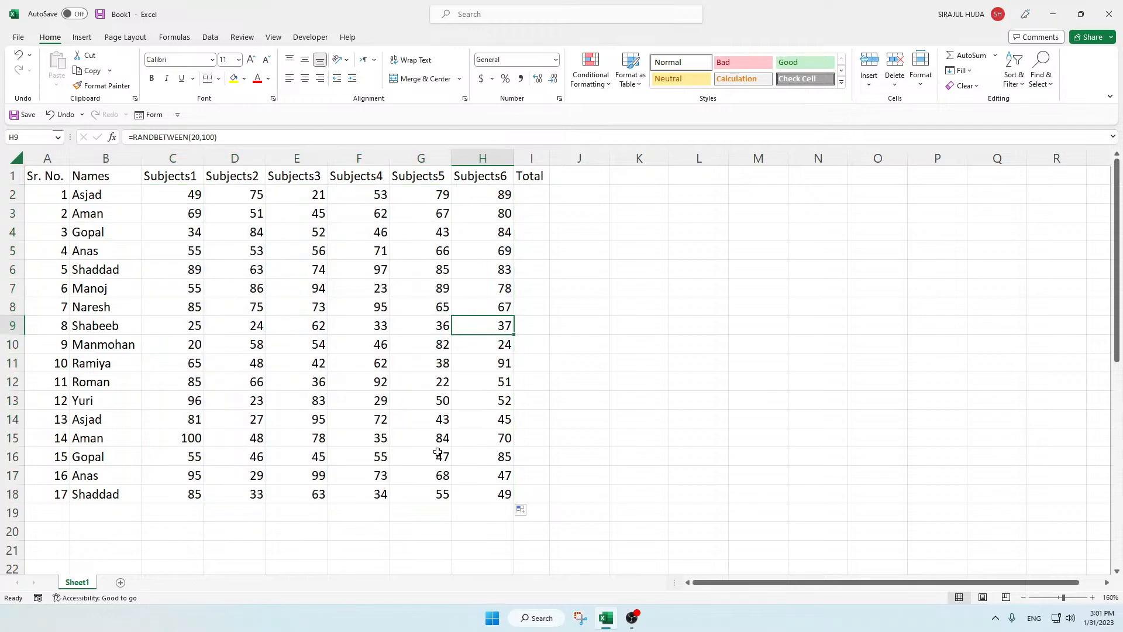
# Step: Undo the fill of the marks range and clear the RANDBETWEEN formula from C2
pyautogui.hotkey('ctrl', 'z')
pyautogui.hotkey('ctrl', 'z')
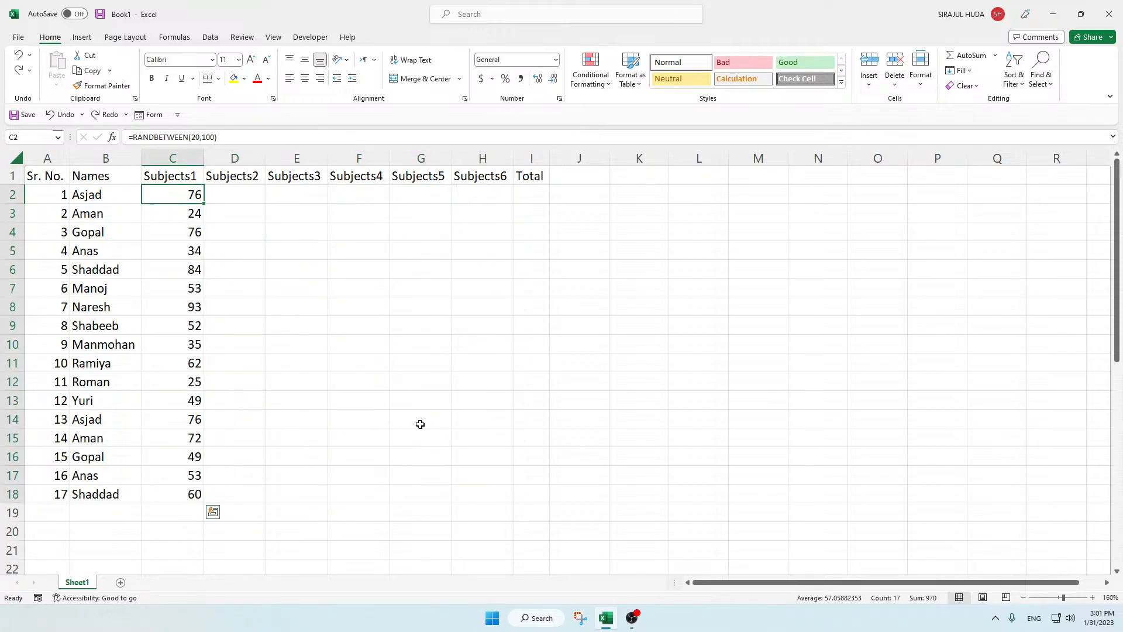
pyautogui.press('Delete')
pyautogui.click(187, 224)
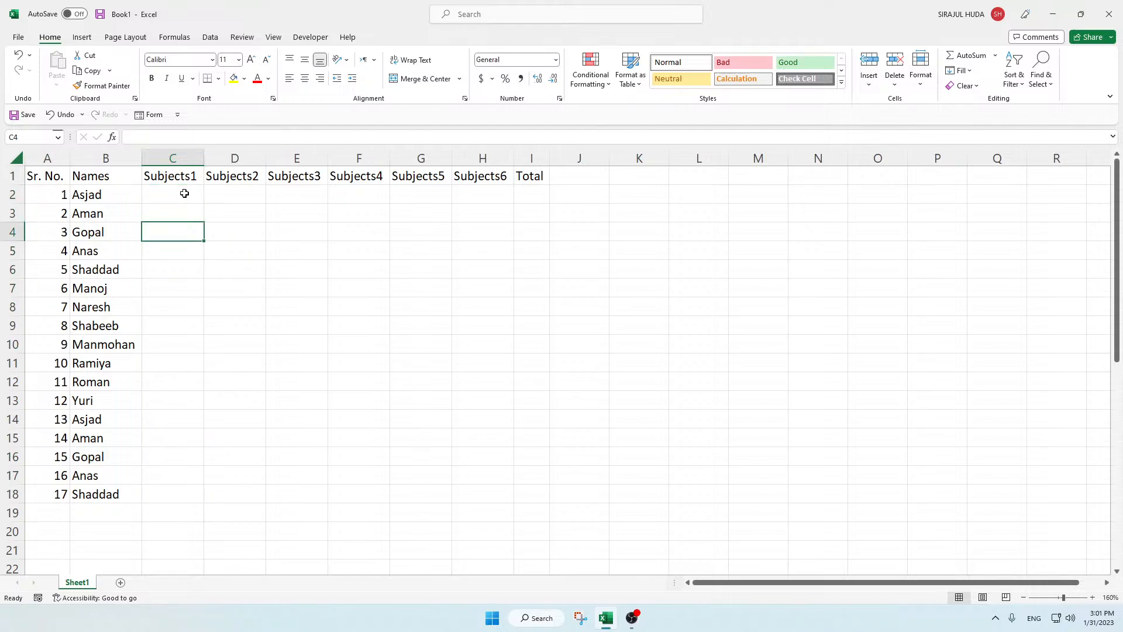
# Step: Fill the whole range C2:H18 at once with the formula =RANDBETWEEN(15,100)
pyautogui.click(184, 193)
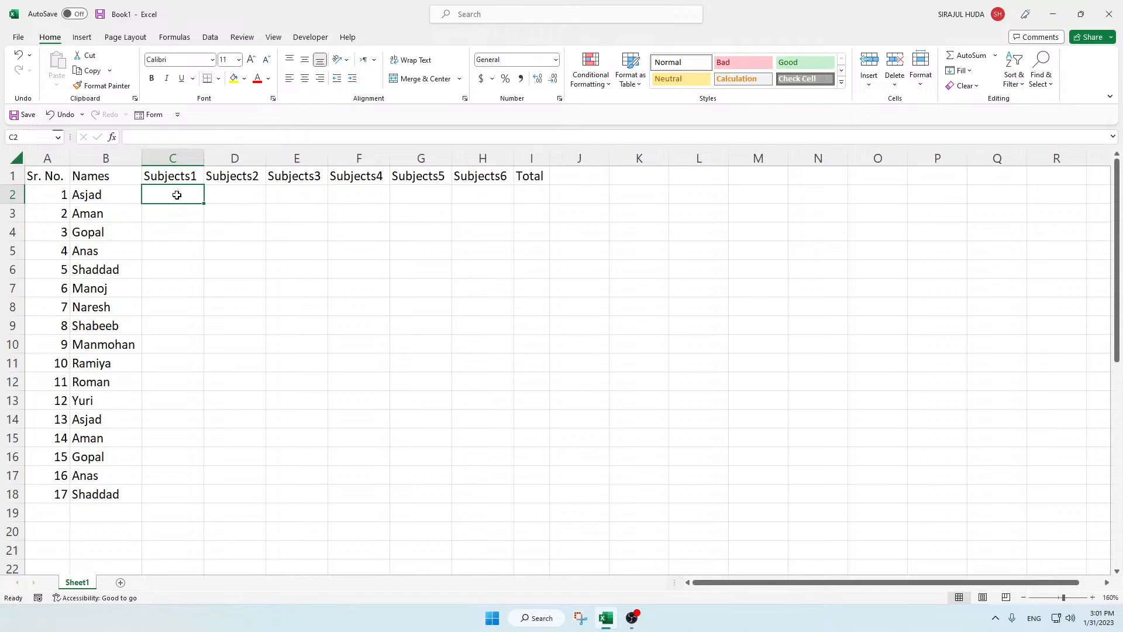
pyautogui.click(483, 495)
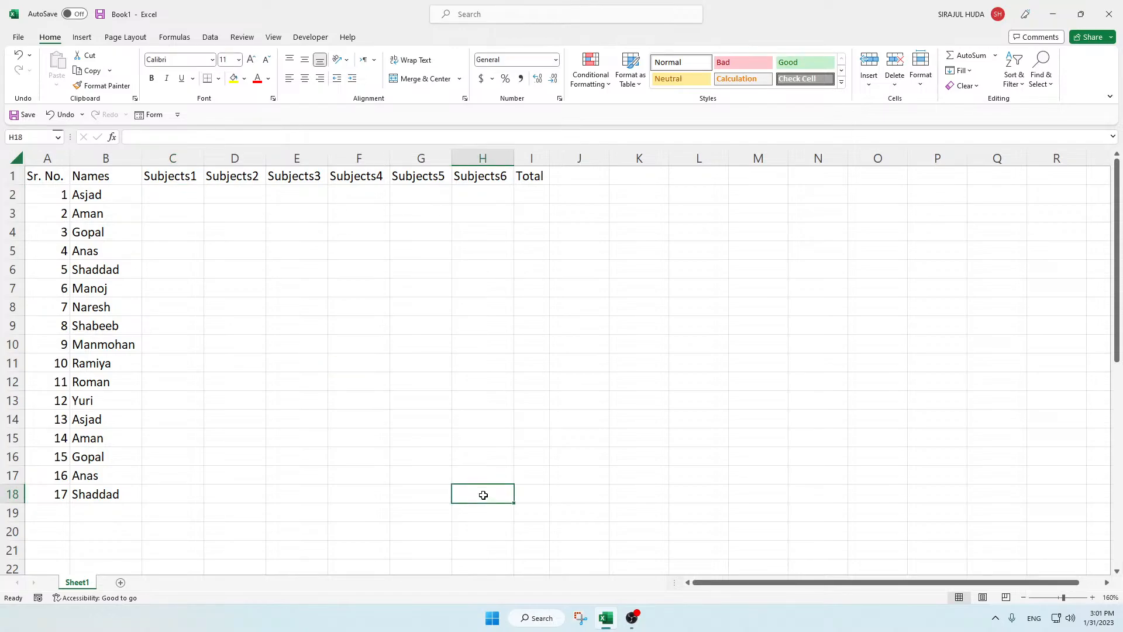
pyautogui.click(174, 188)
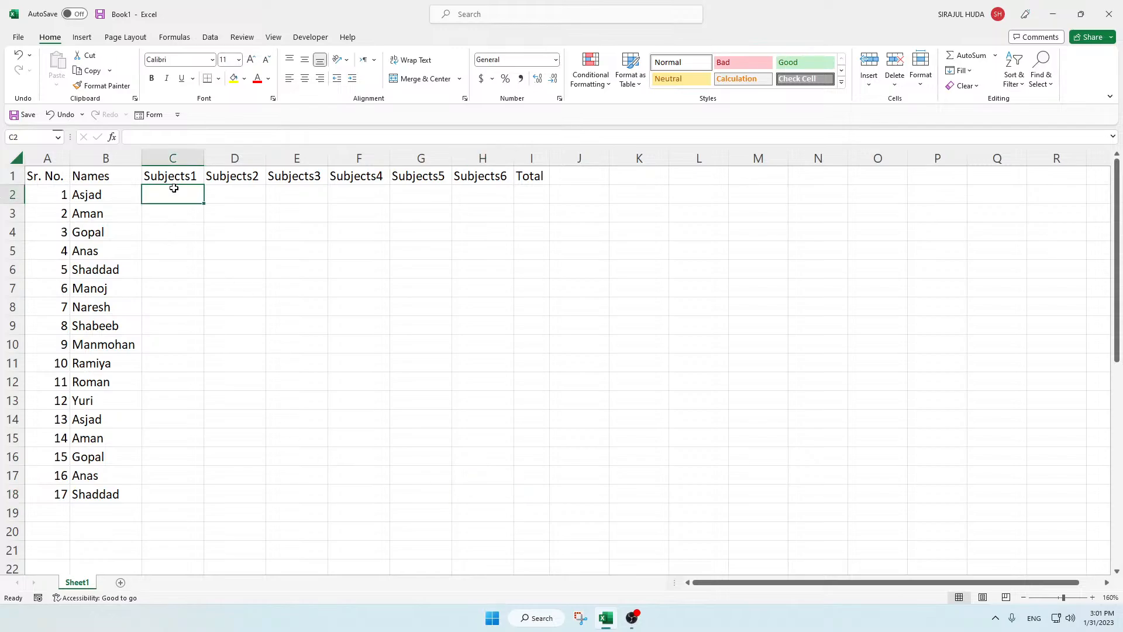
pyautogui.moveTo(169, 191); pyautogui.dragTo(479, 500)
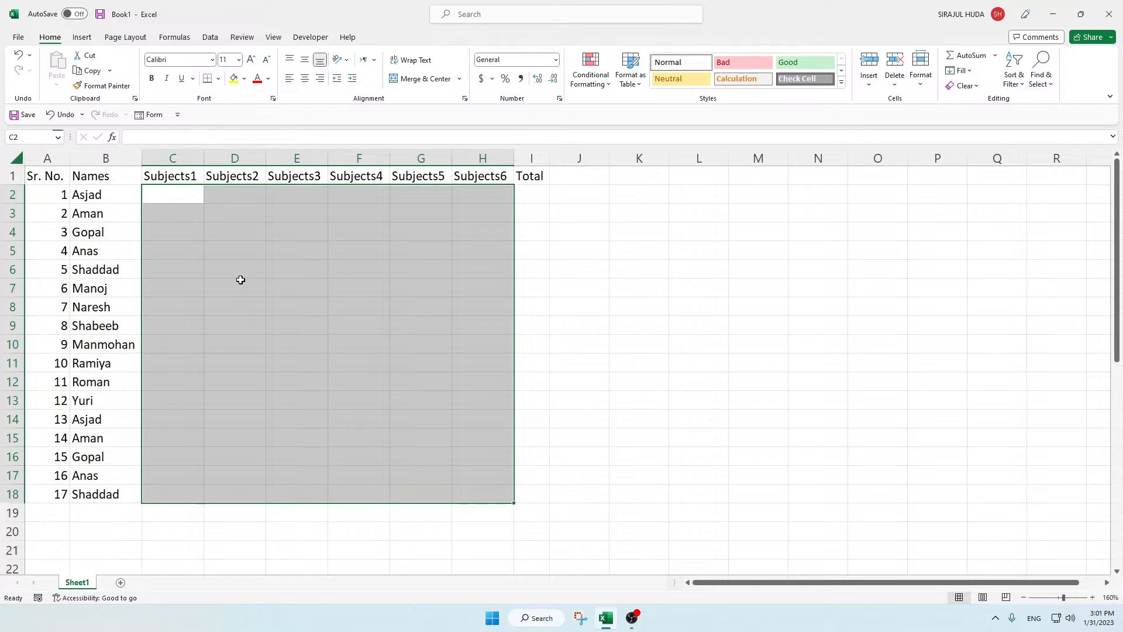
pyautogui.click(172, 131)
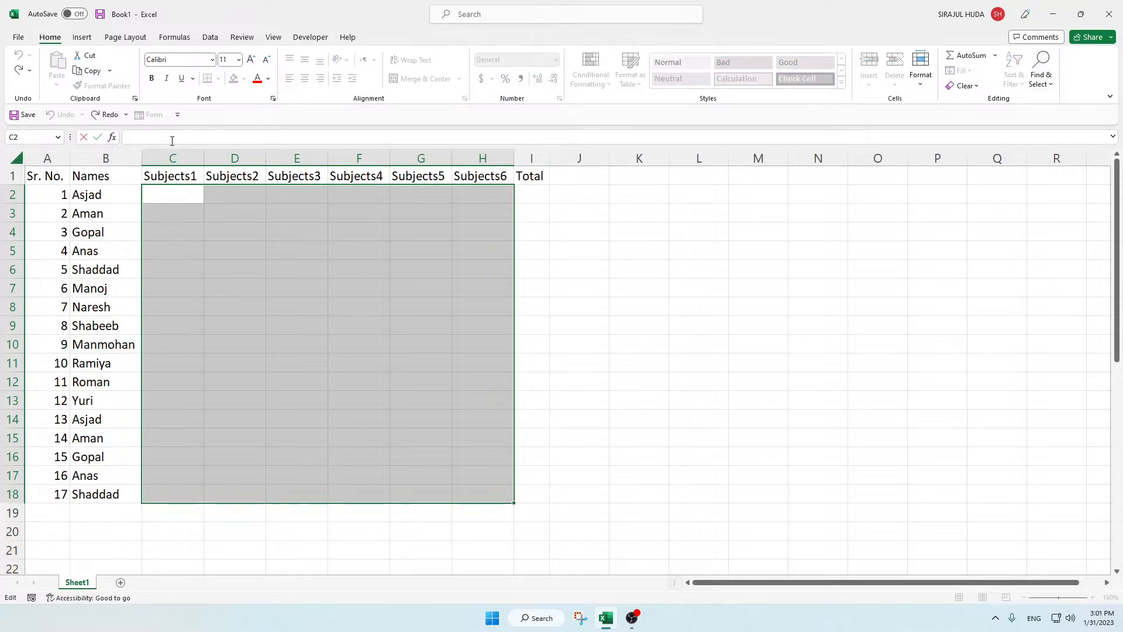
pyautogui.write('=randb')
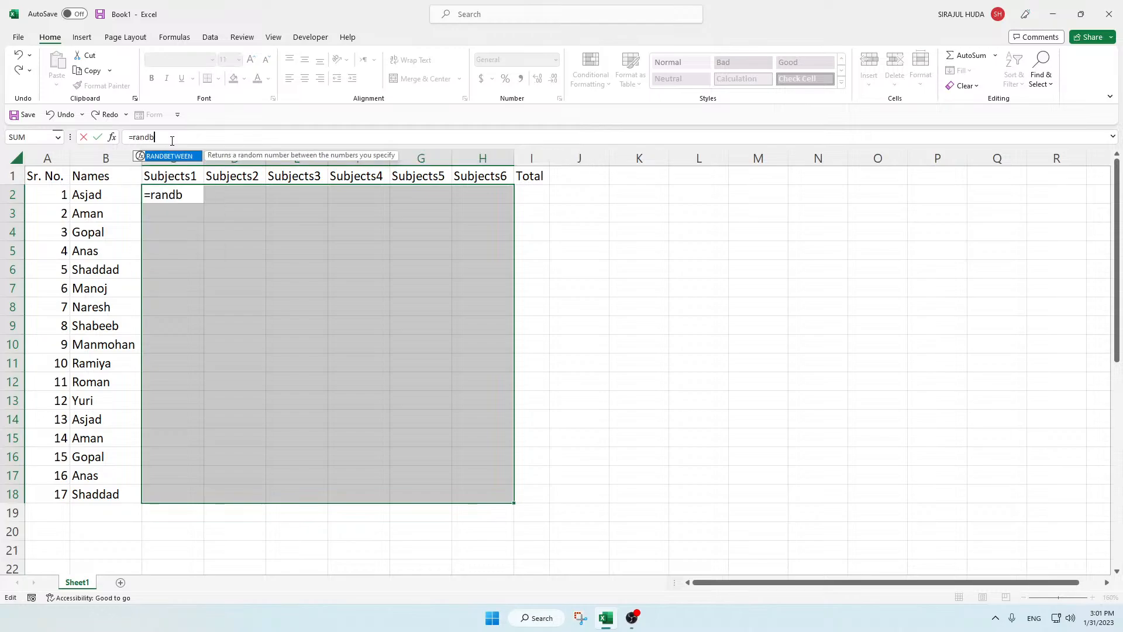
pyautogui.press('Tab')
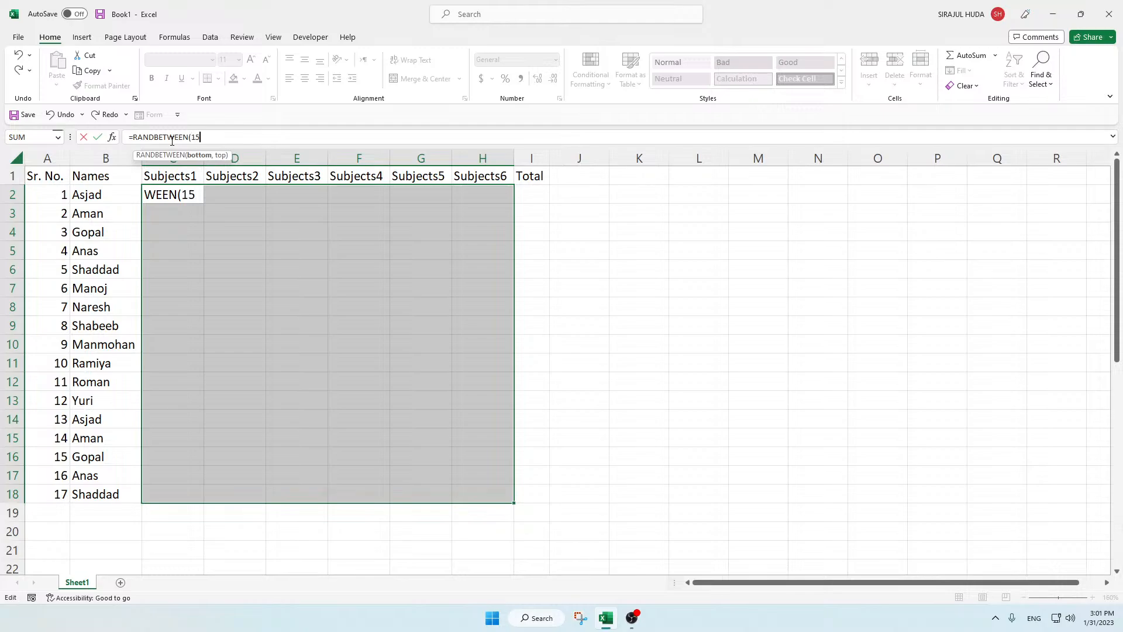
pyautogui.write('15,100')
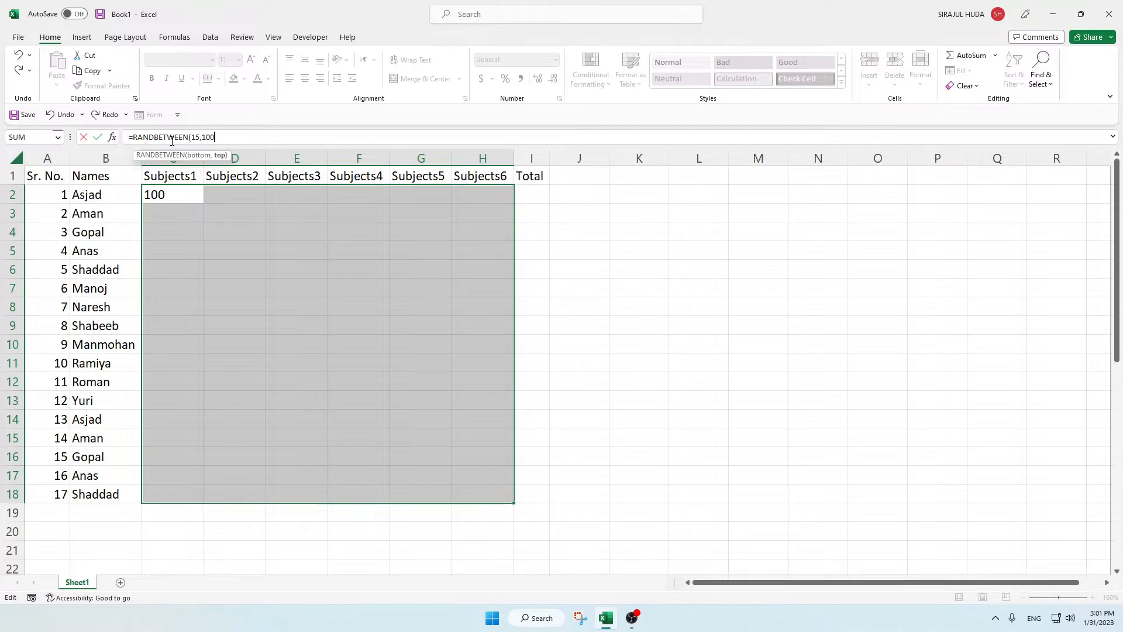
pyautogui.write(')')
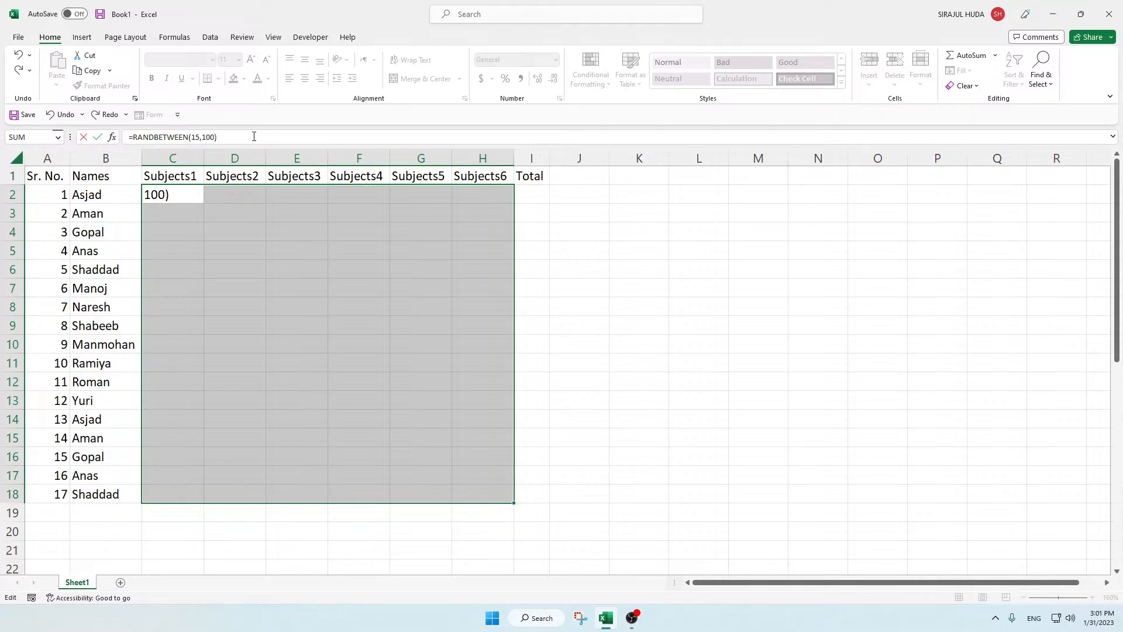
pyautogui.hotkey('ctrl', 'Return')
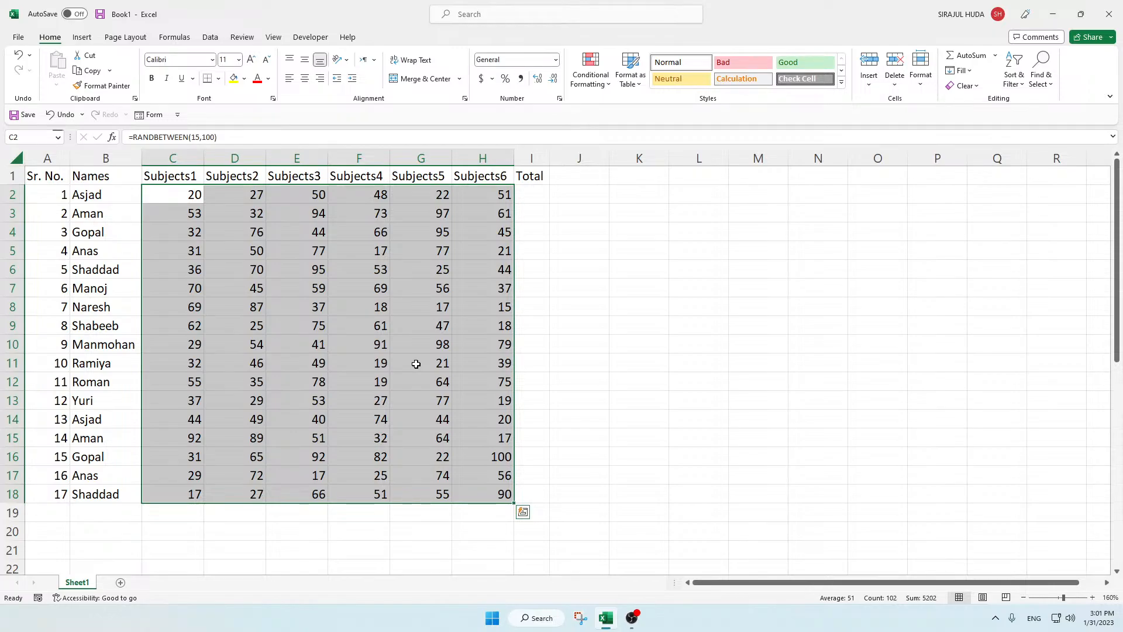
pyautogui.click(443, 343)
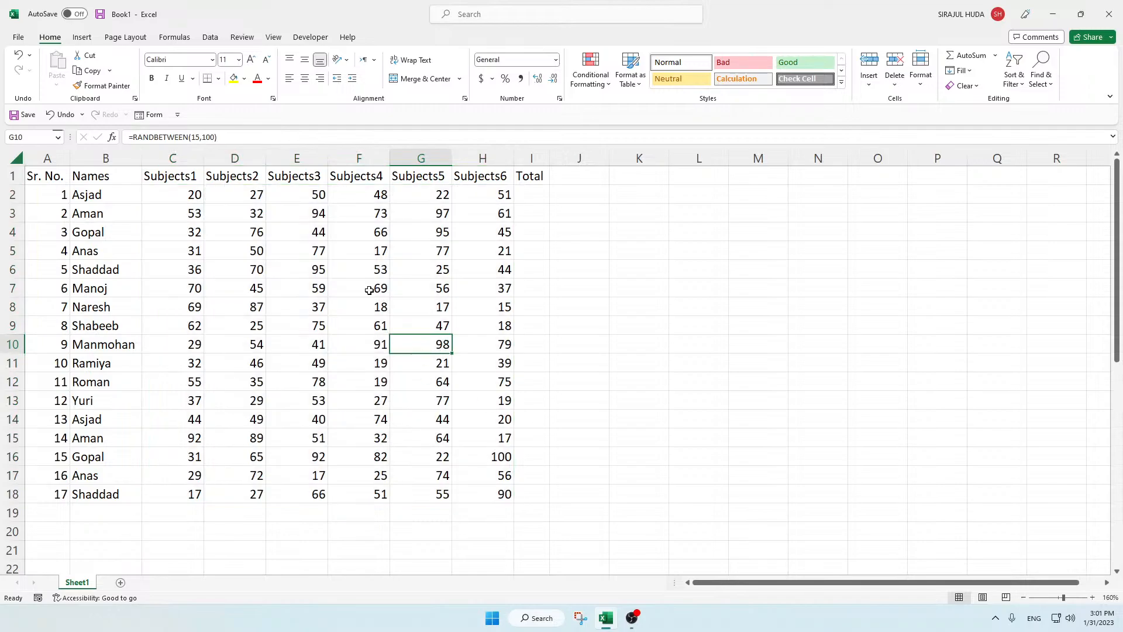
# Step: Replace the RANDBETWEEN formulas in F7 and E10 with their calculated static values
pyautogui.click(369, 290)
pyautogui.doubleClick(376, 295)
pyautogui.press('F9')
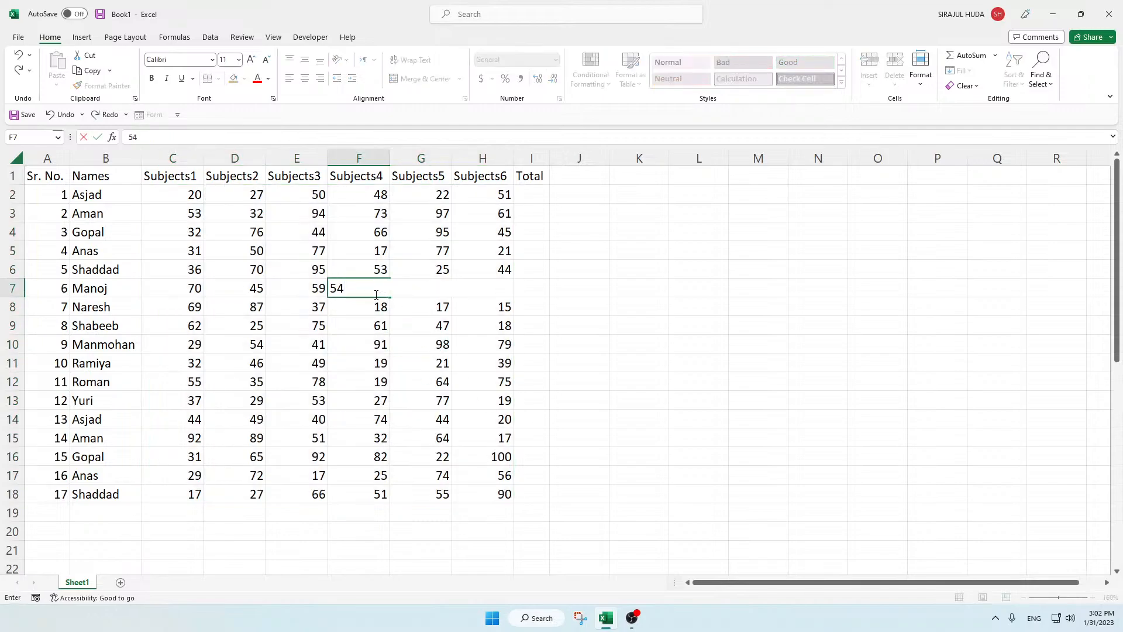
pyautogui.click(415, 338)
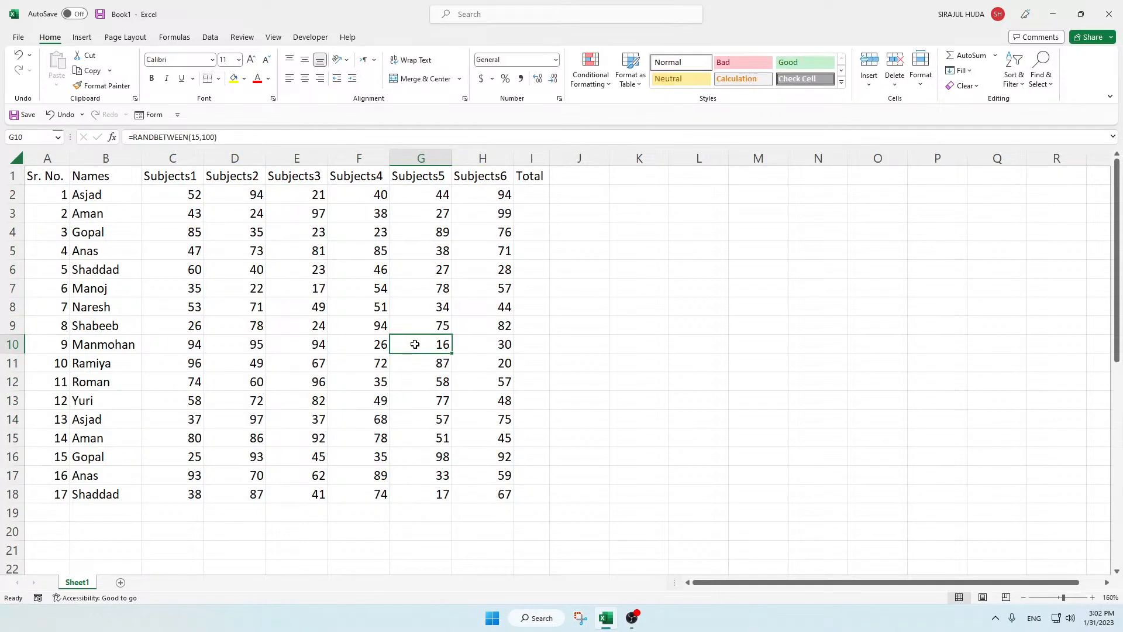
pyautogui.click(317, 345)
pyautogui.doubleClick(317, 345)
pyautogui.press('F9')
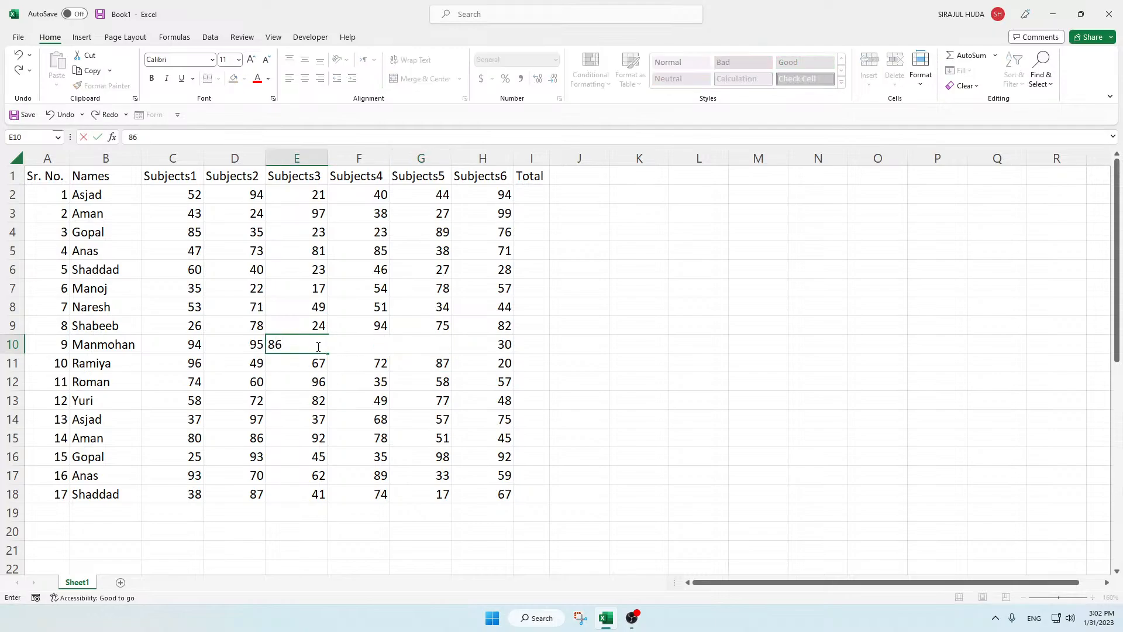
pyautogui.click(368, 378)
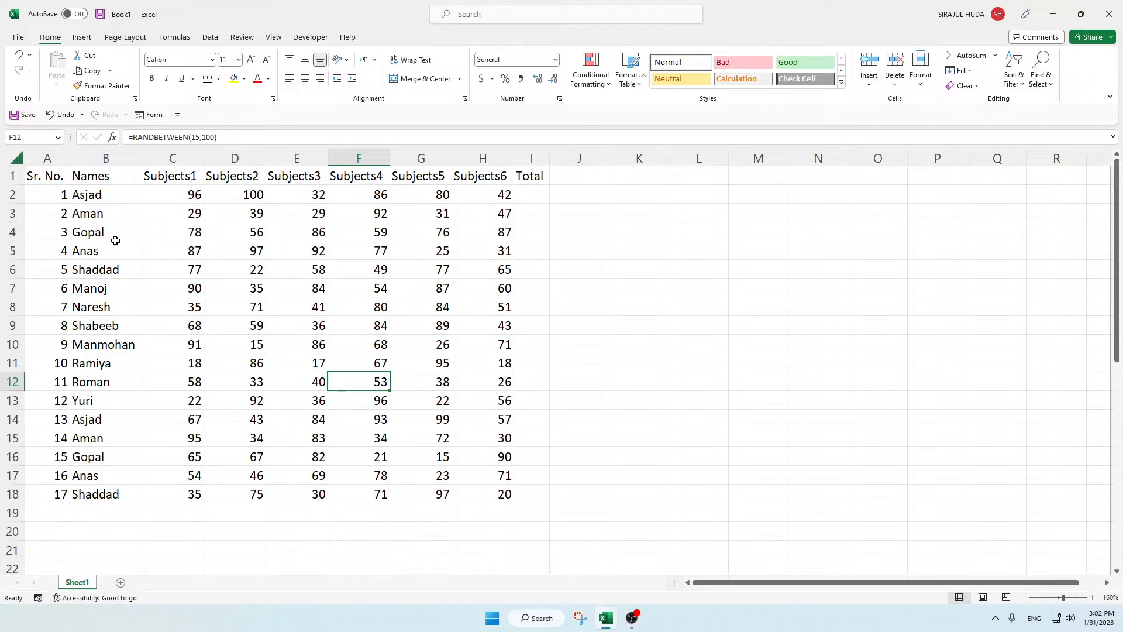
# Step: Copy the marks in C2:H18 and paste them over themselves with Paste Special set to Values
pyautogui.moveTo(163, 191); pyautogui.dragTo(479, 503)
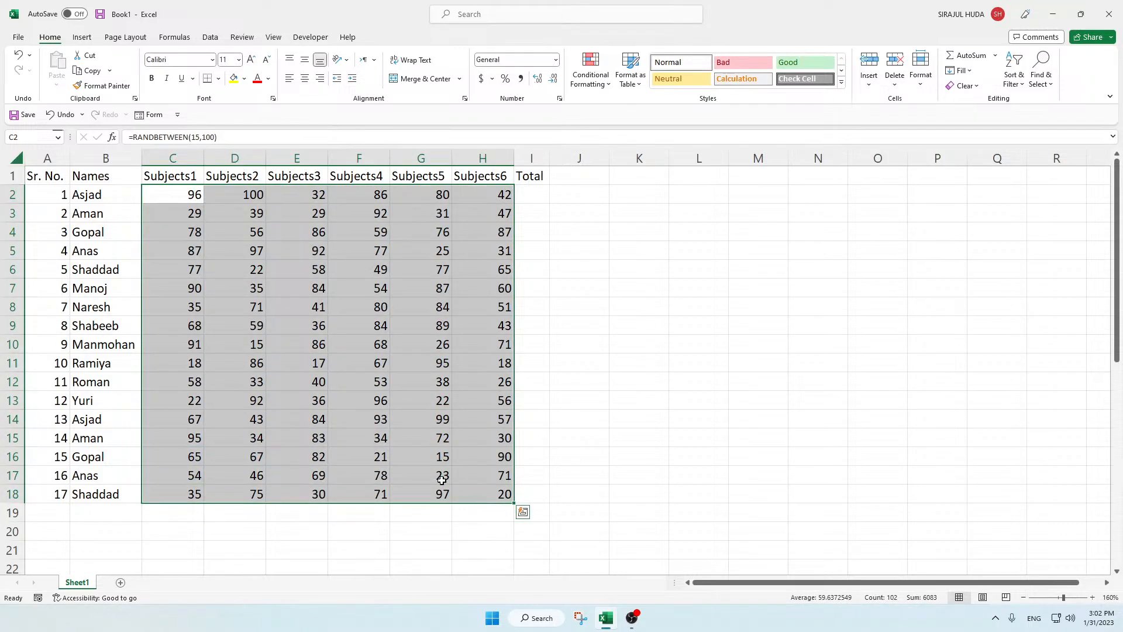
pyautogui.click(76, 71)
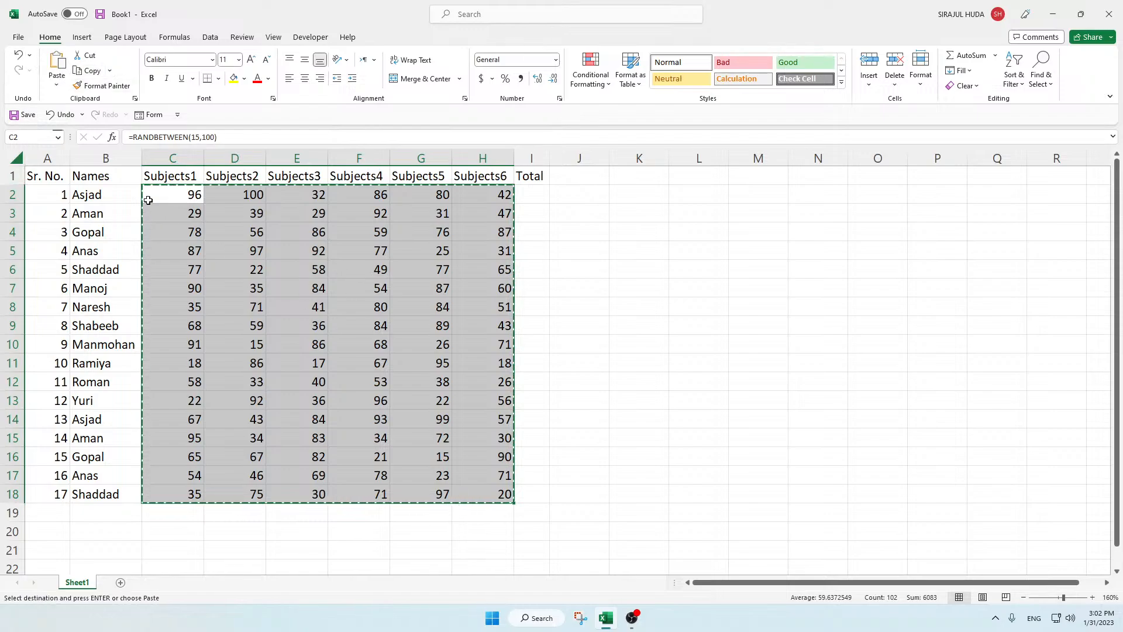
pyautogui.click(57, 85)
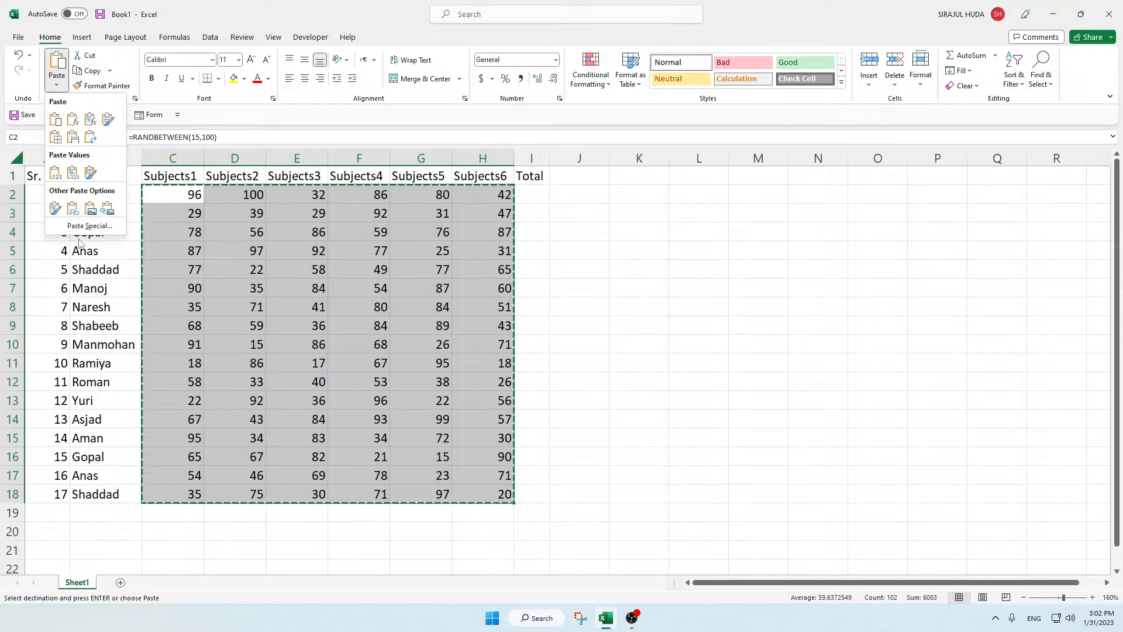
pyautogui.click(193, 253)
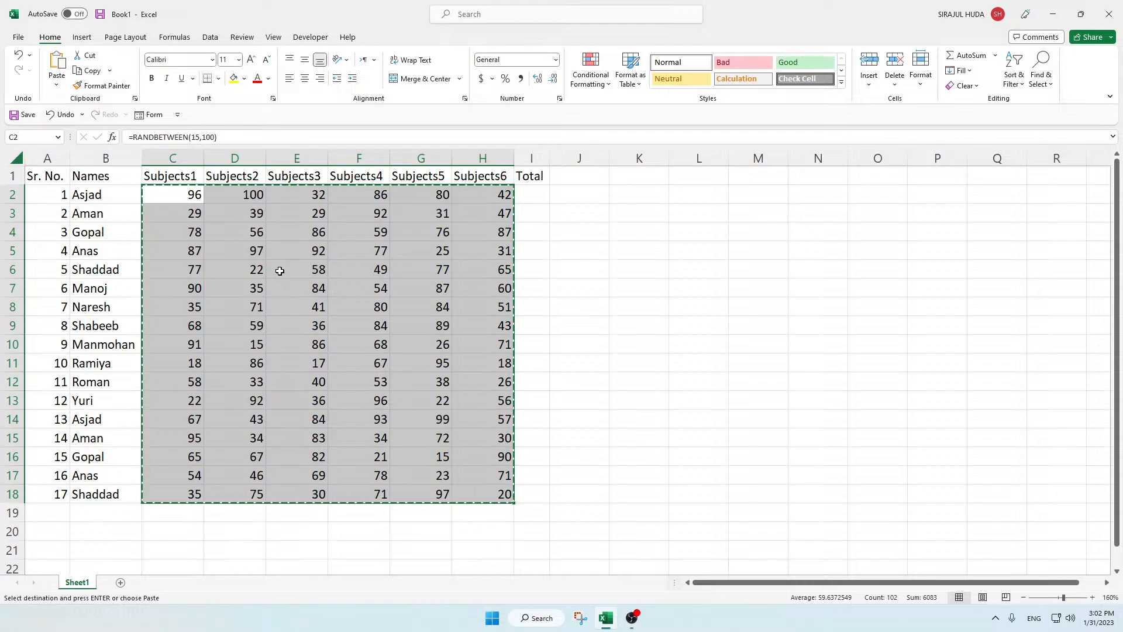
pyautogui.hotkey('ctrl', 'alt', 'v')
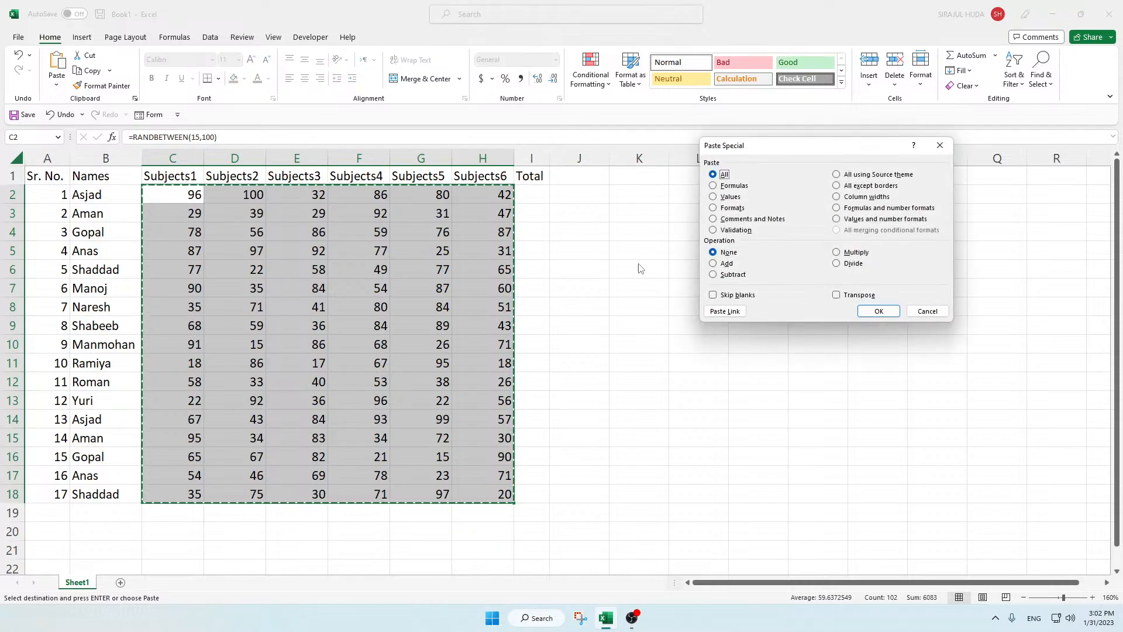
pyautogui.moveTo(764, 146); pyautogui.dragTo(402, 161)
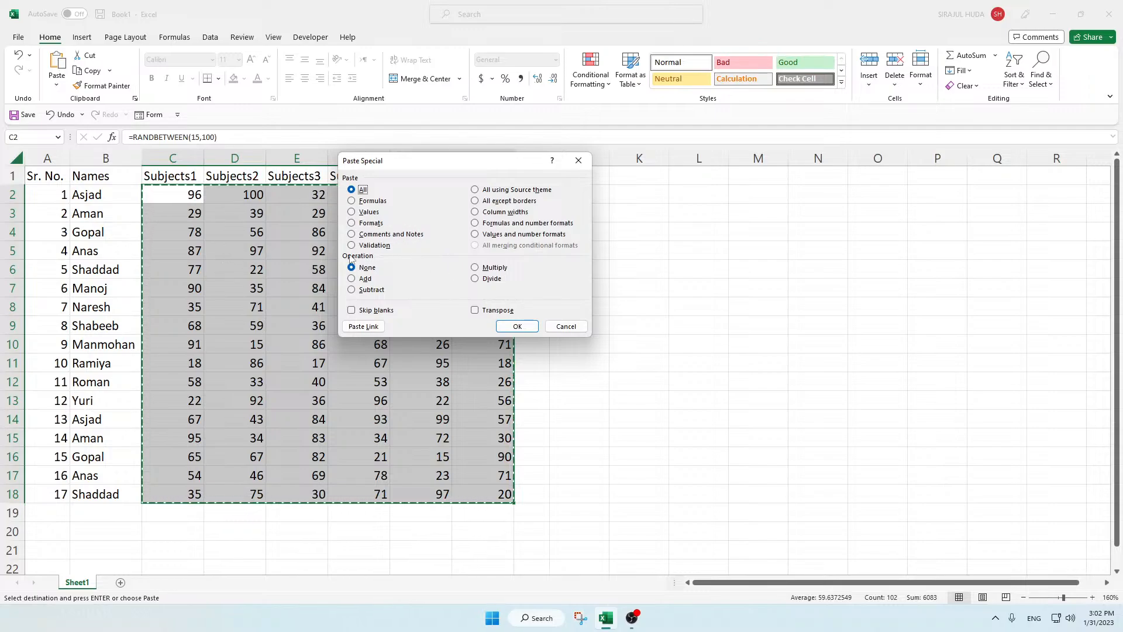
pyautogui.click(352, 212)
pyautogui.click(512, 325)
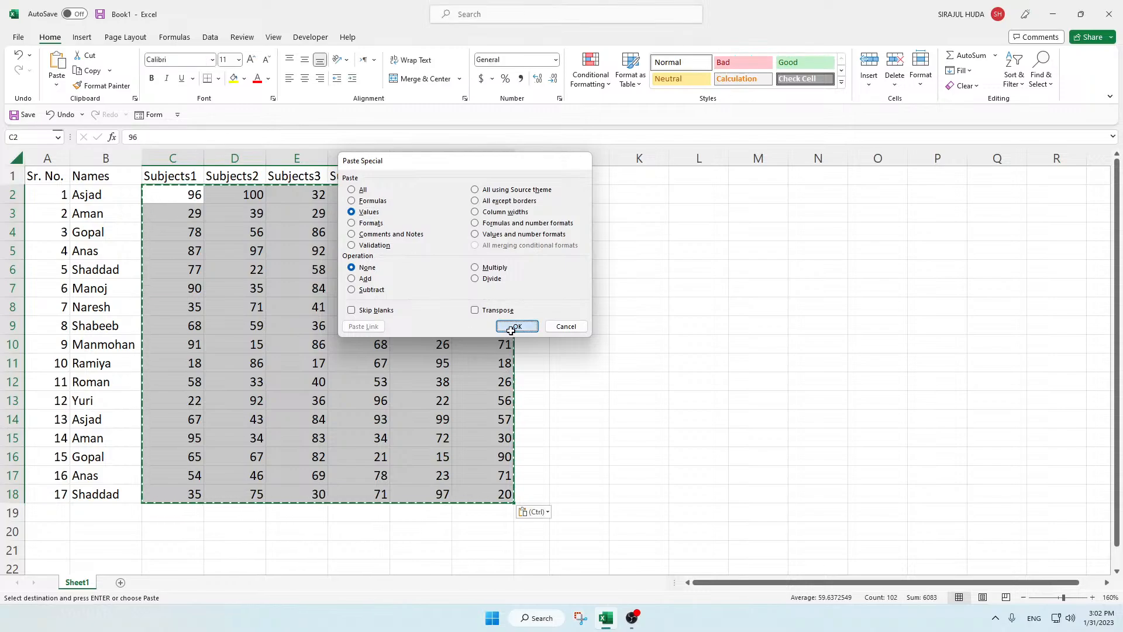
# Step: Check several pasted marks for static values, and undo the values-only paste over C2:H18
pyautogui.click(310, 313)
pyautogui.click(276, 292)
pyautogui.click(321, 237)
pyautogui.click(407, 269)
pyautogui.click(244, 247)
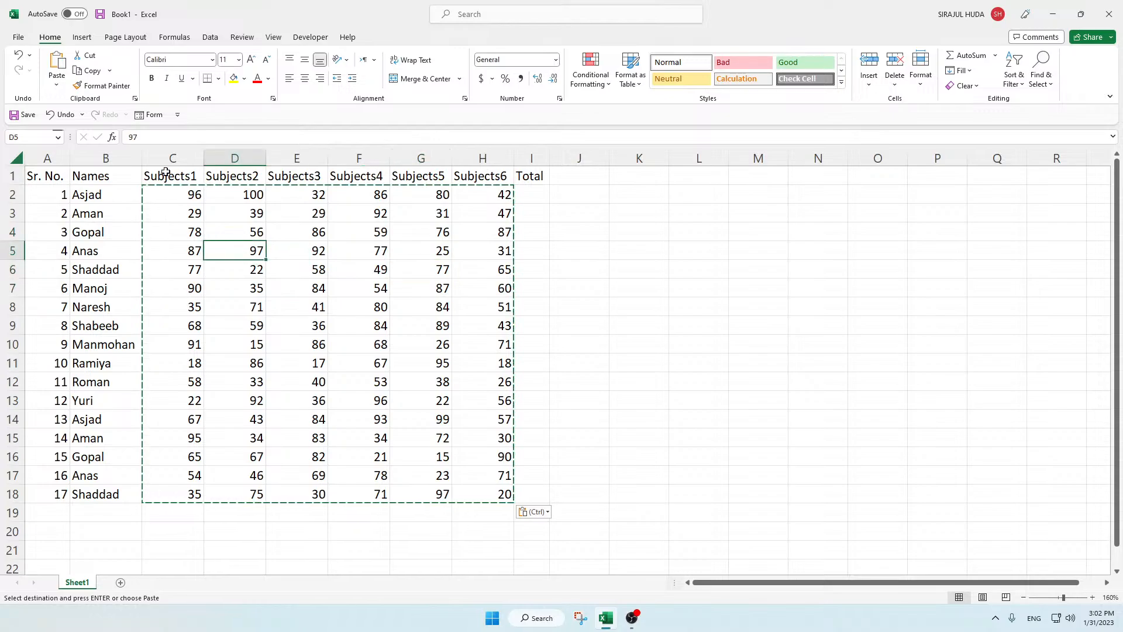
pyautogui.hotkey('ctrl', 'z')
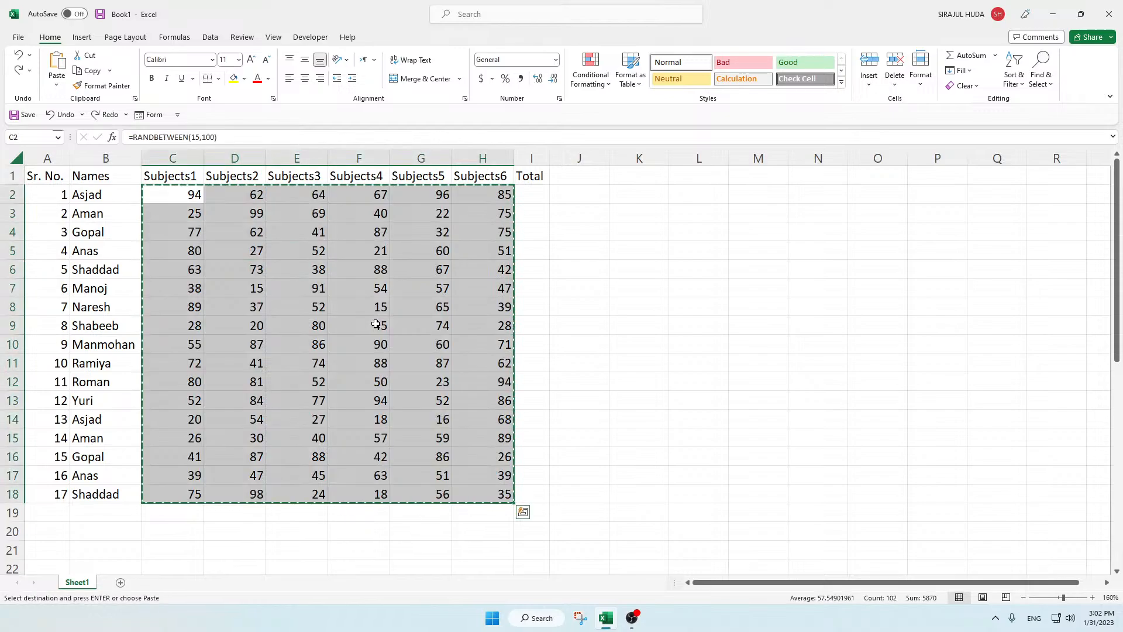
# Step: Check several marks in C2:H18 for the RANDBETWEEN formula, and redo the values-only paste over the range
pyautogui.click(299, 320)
pyautogui.click(255, 265)
pyautogui.click(227, 235)
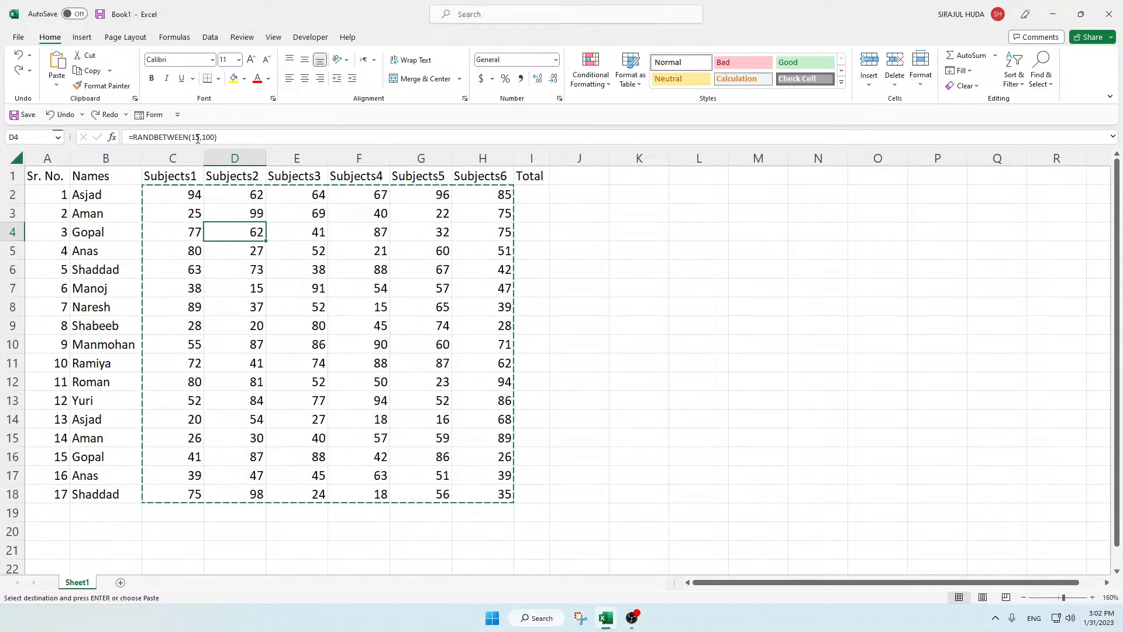
pyautogui.click(240, 288)
pyautogui.click(296, 329)
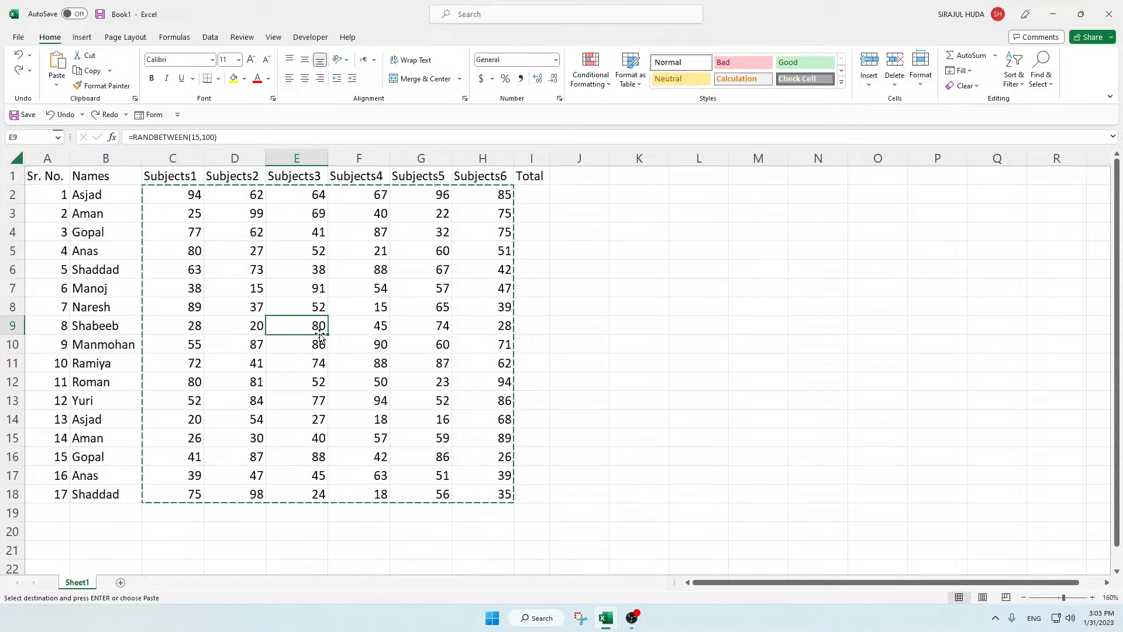
pyautogui.hotkey('ctrl', 'y')
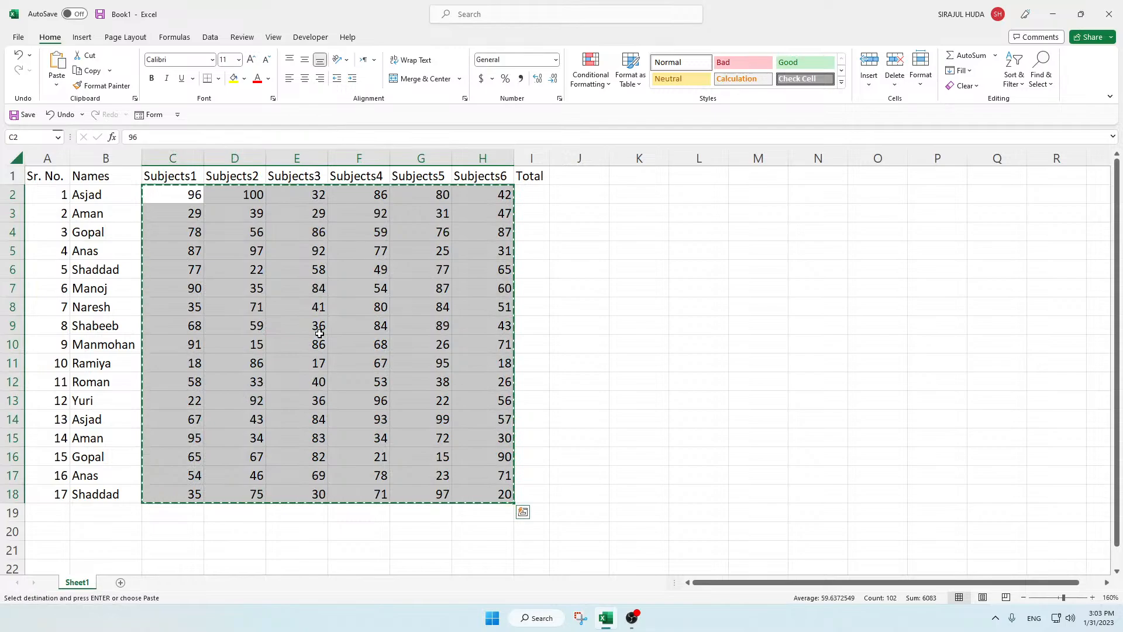
# Step: Check several pasted marks for static values, and set the Subjects4 mark in F7 to 78
pyautogui.click(318, 332)
pyautogui.click(261, 305)
pyautogui.click(206, 252)
pyautogui.click(206, 207)
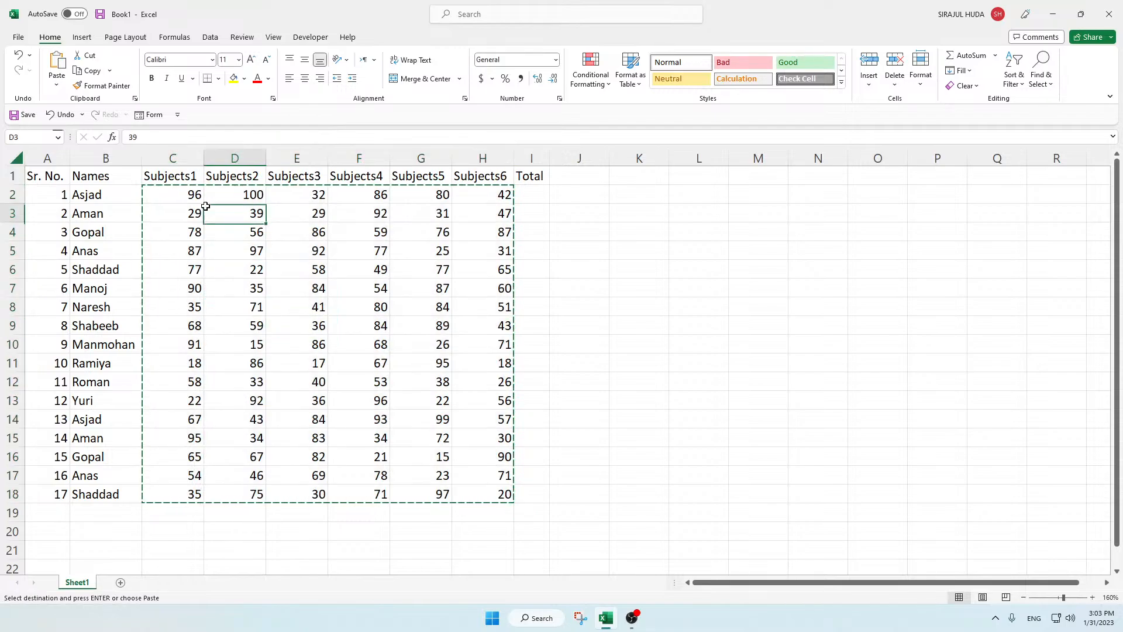
pyautogui.click(361, 268)
pyautogui.press('Escape')
pyautogui.click(370, 307)
pyautogui.click(359, 281)
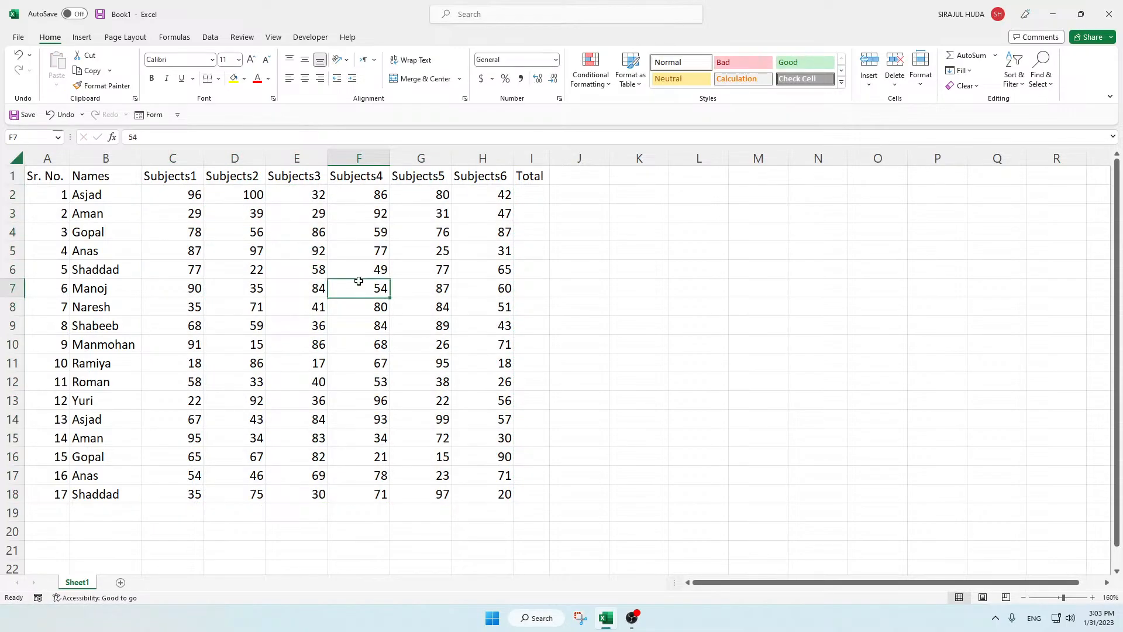
pyautogui.write('78')
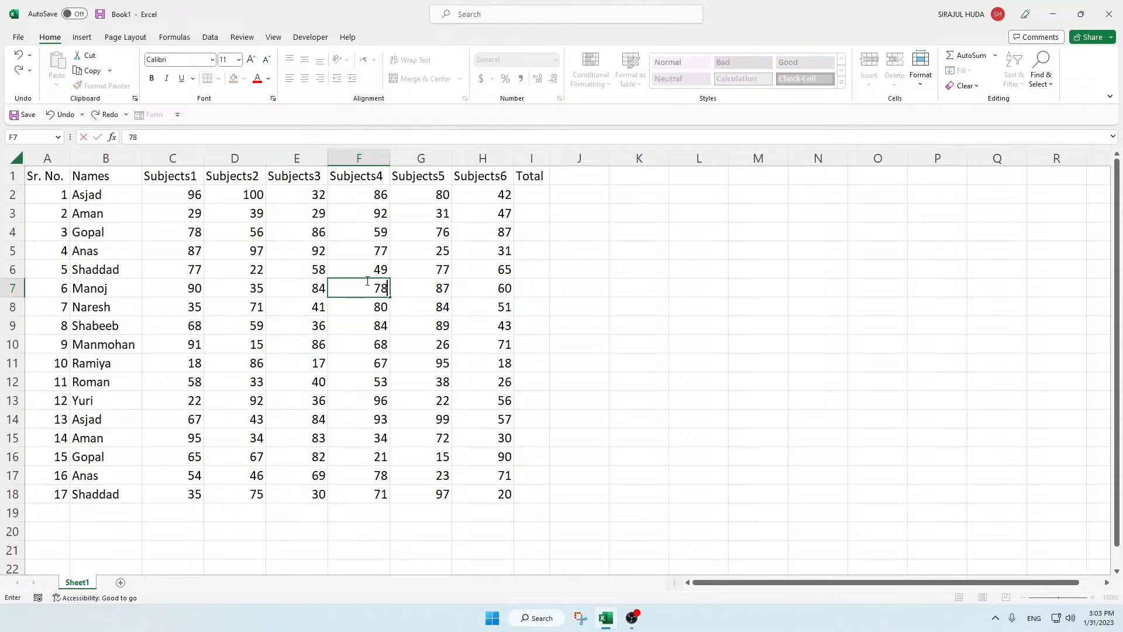
pyautogui.press('Return')
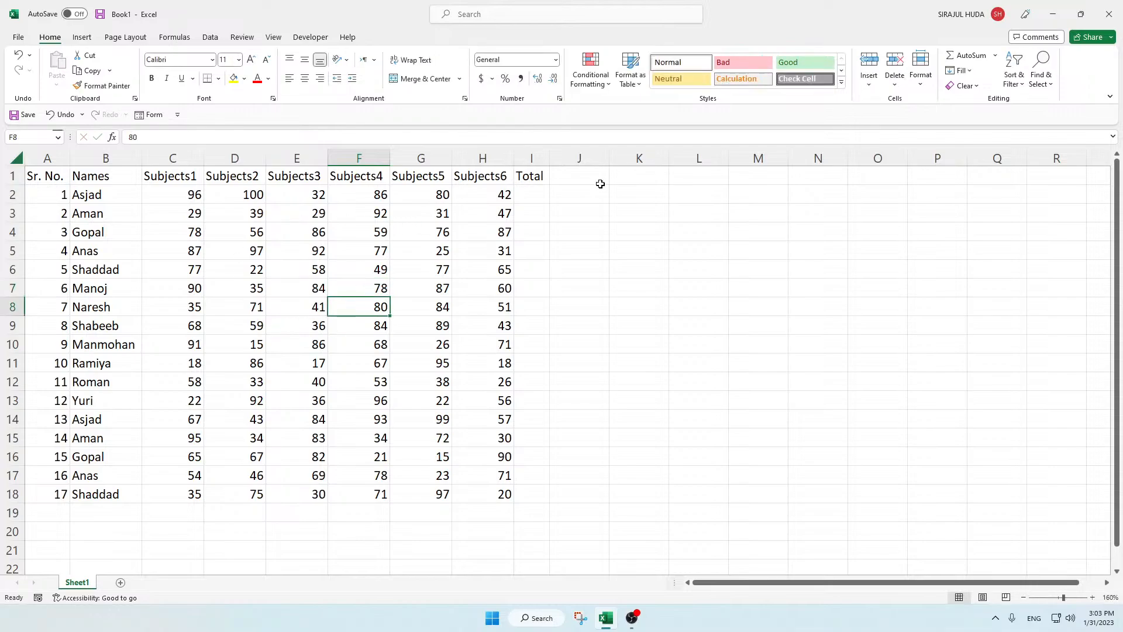
# Step: Try totalling the first student's marks in I2 with =SUM(C2:H2) filled down to I18, and undo the totals
pyautogui.click(541, 196)
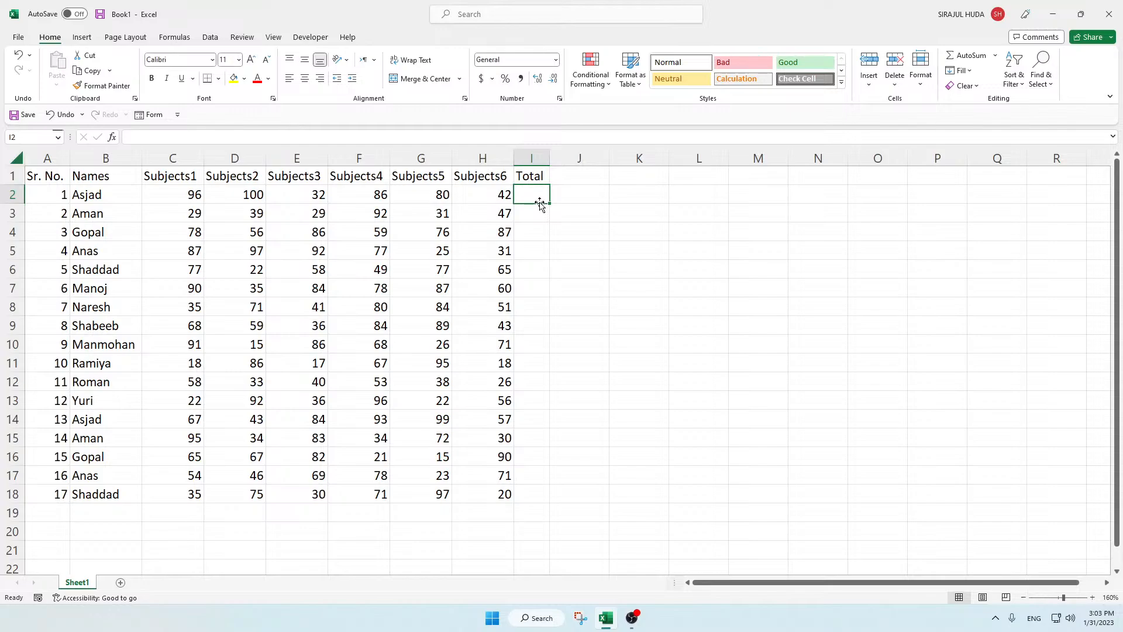
pyautogui.hotkey('alt', '=')
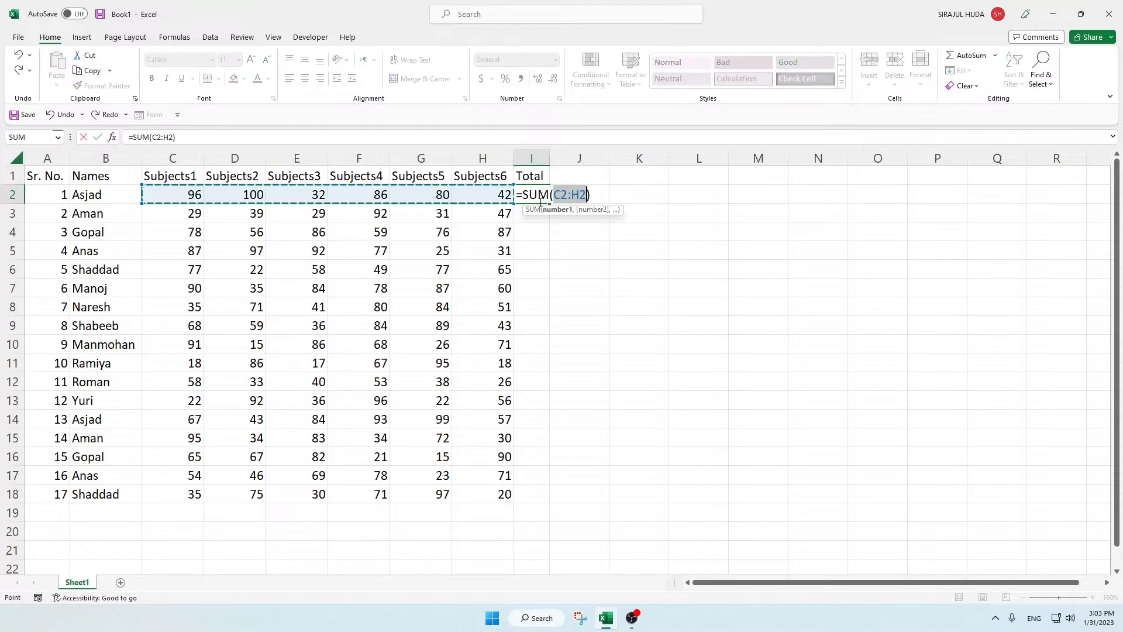
pyautogui.press('Return')
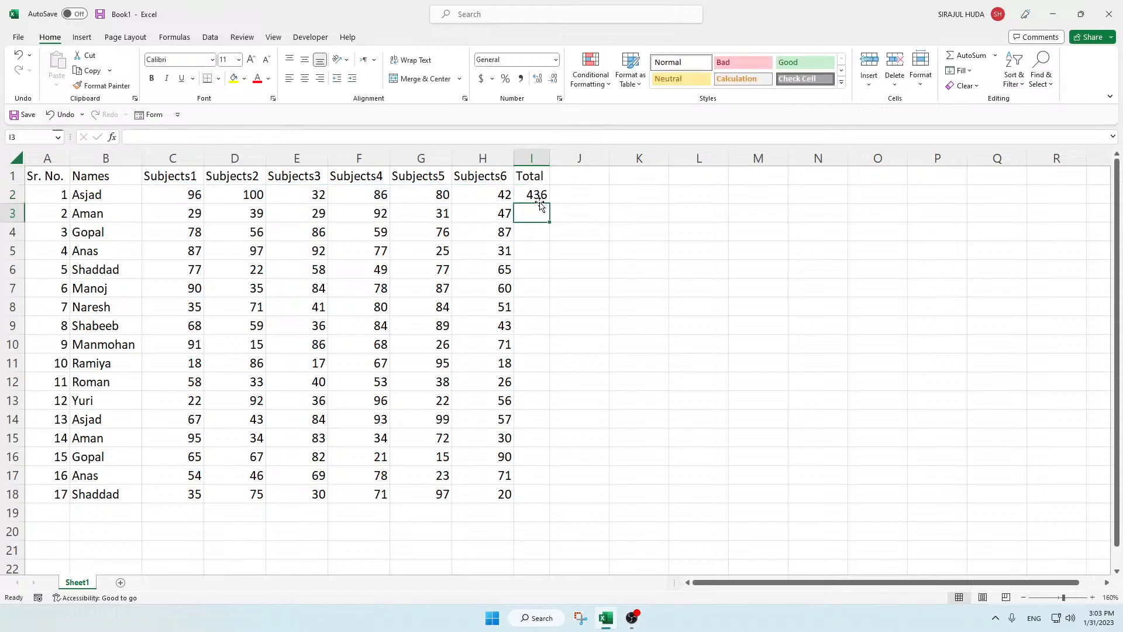
pyautogui.press('Up')
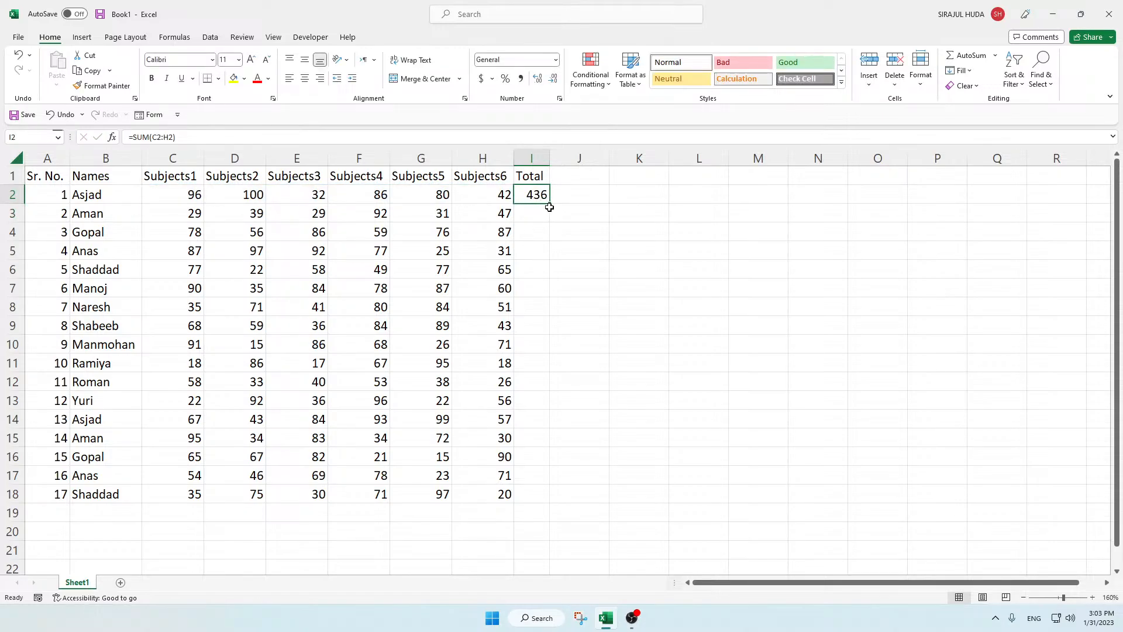
pyautogui.moveTo(550, 204); pyautogui.dragTo(550, 503)
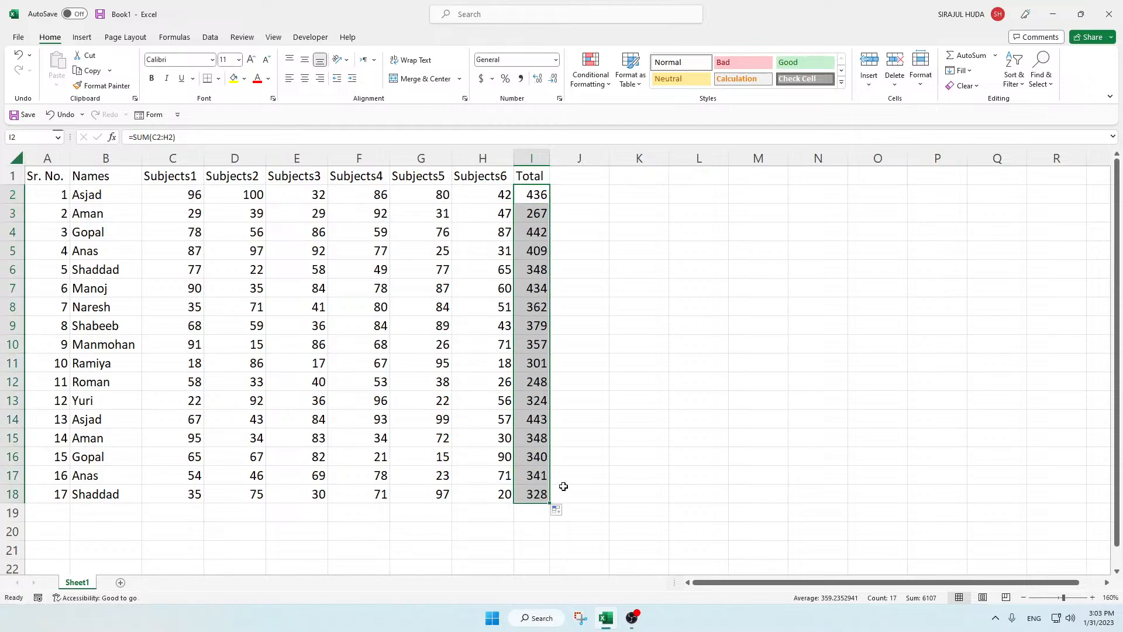
pyautogui.hotkey('ctrl', 'z')
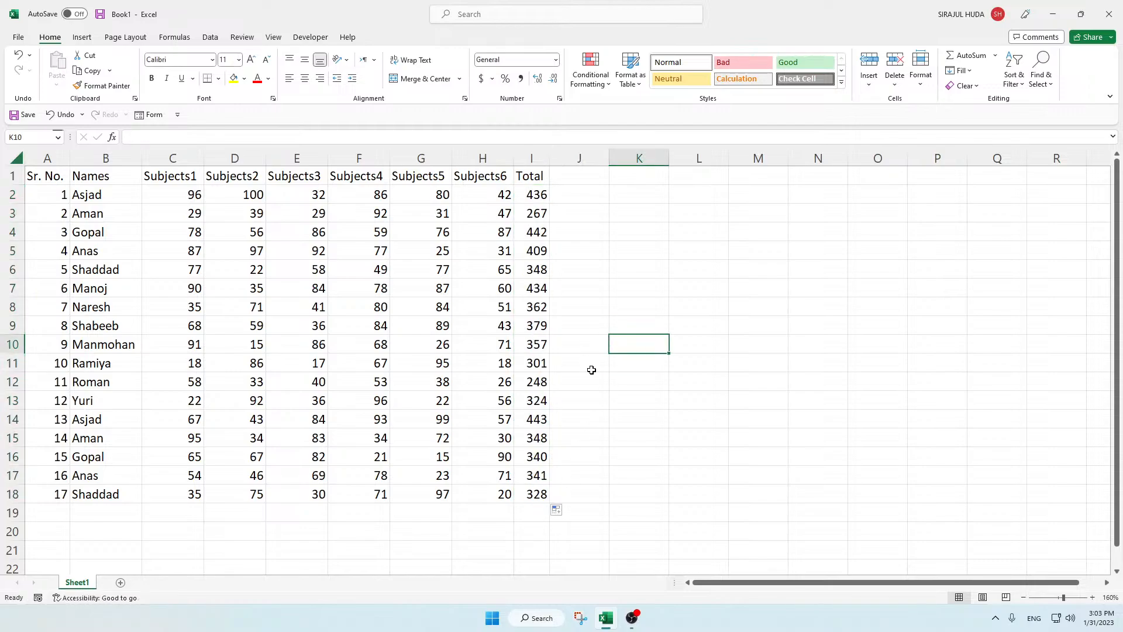
pyautogui.hotkey('ctrl', 'z')
# Step: Fill the whole Total range I2:I18 at once with AutoSum formulas adding each student's six subject marks
pyautogui.moveTo(530, 280); pyautogui.dragTo(529, 268)
pyautogui.moveTo(529, 193); pyautogui.dragTo(535, 489)
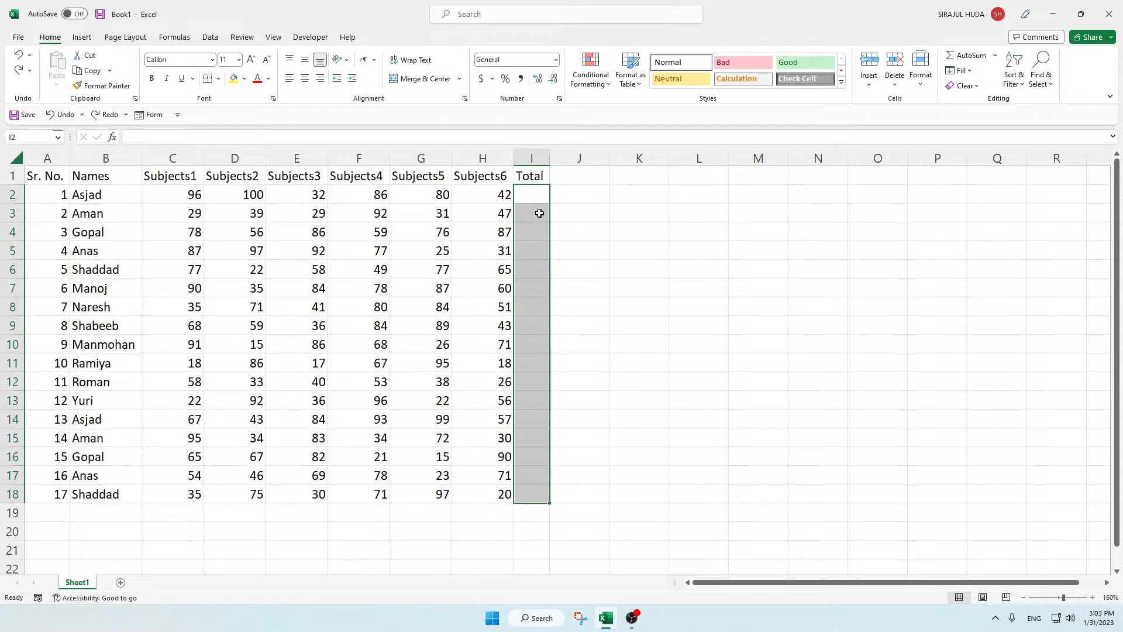
pyautogui.hotkey('alt', '=')
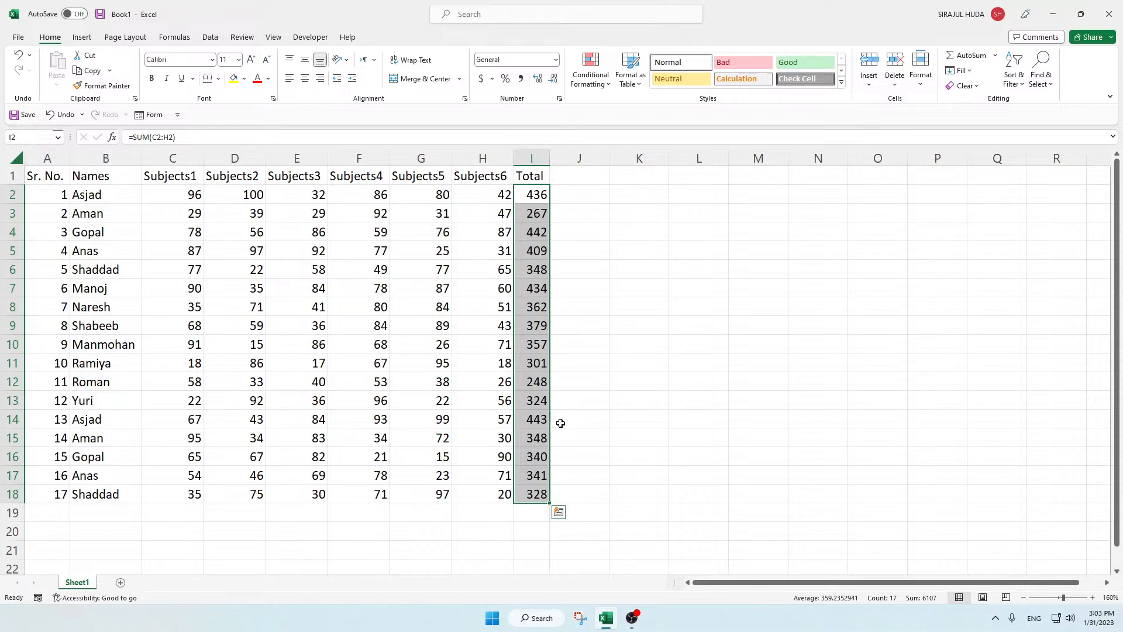
# Step: Enter the column header Max Marks in J1
pyautogui.click(571, 189)
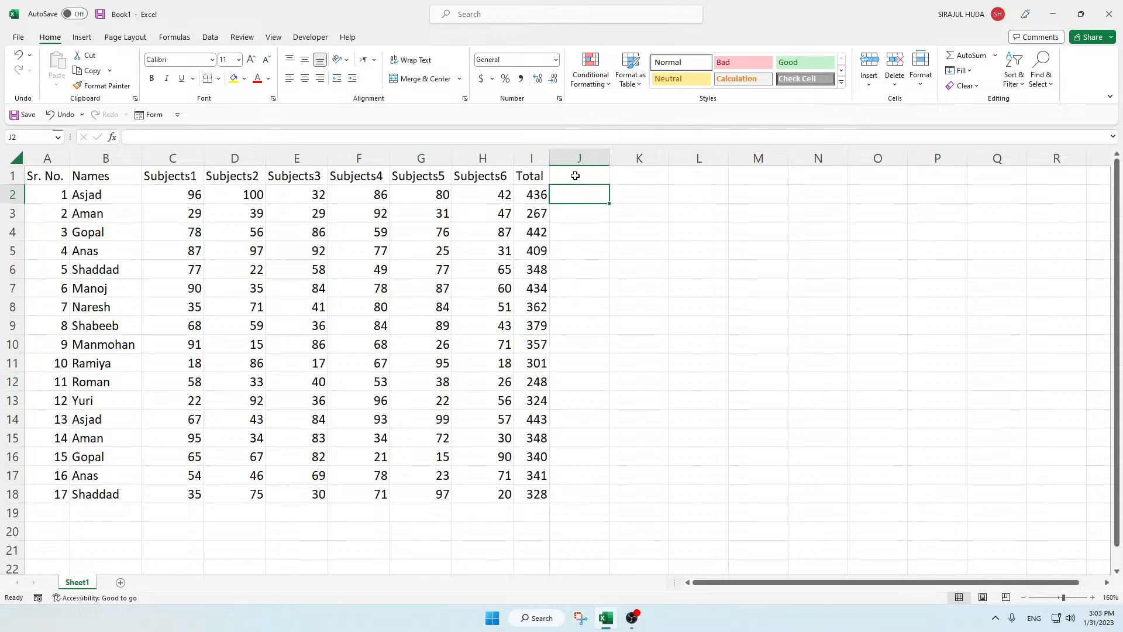
pyautogui.click(576, 176)
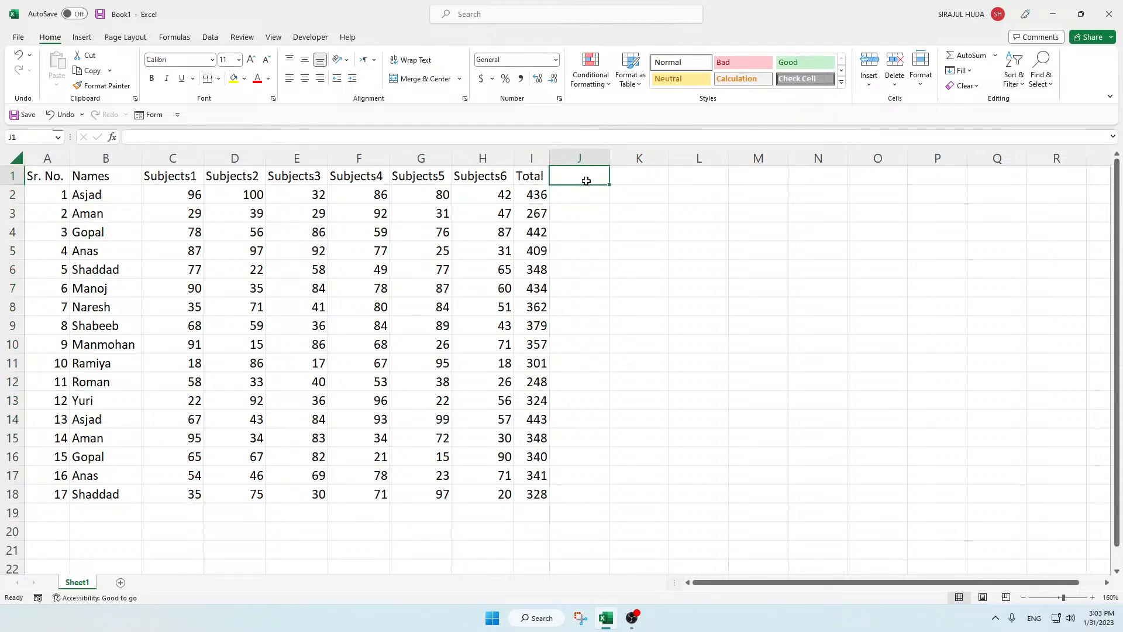
pyautogui.write('Maz')
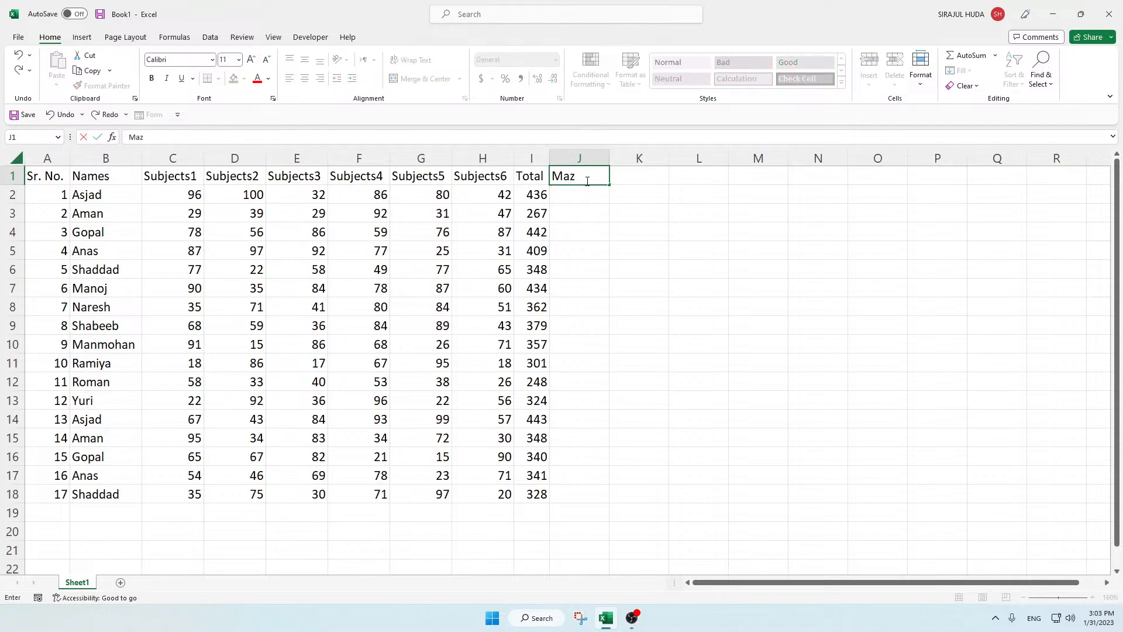
pyautogui.press('BackSpace')
pyautogui.write('x Marks')
pyautogui.press('Return')
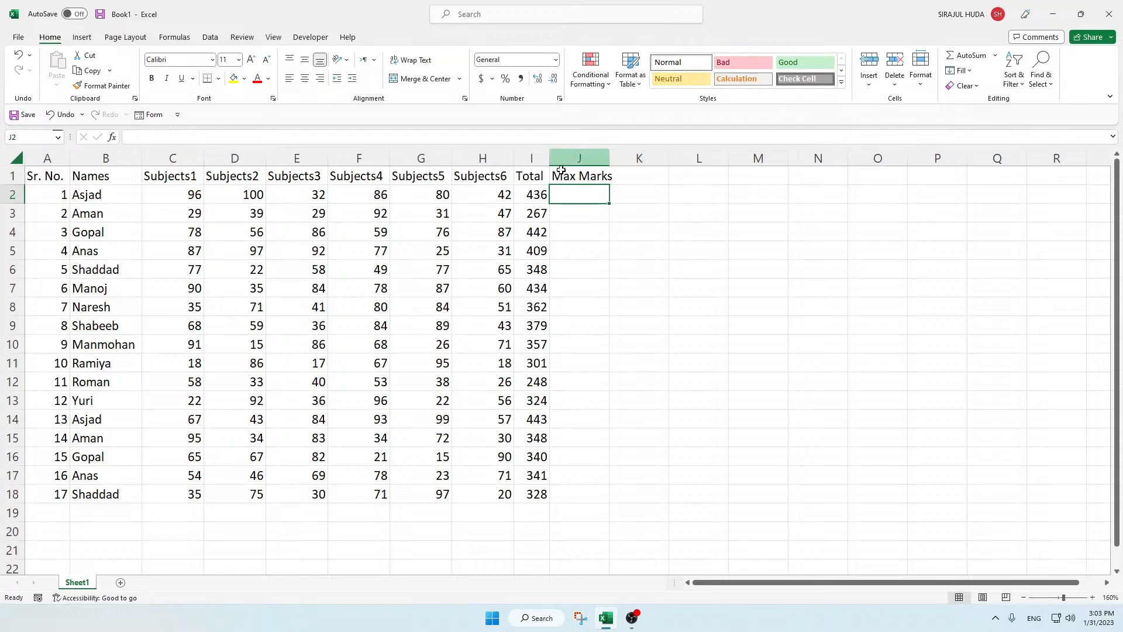
# Step: Autofit the width of column J and fill J2:J18 with the maximum marks value 600
pyautogui.doubleClick(612, 156)
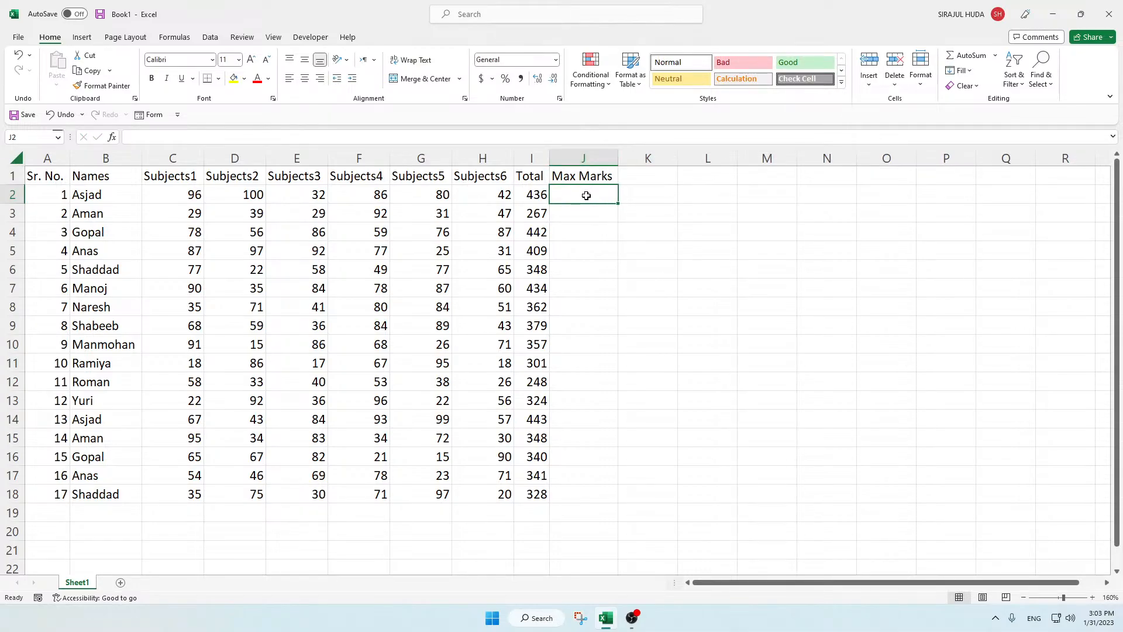
pyautogui.write('600')
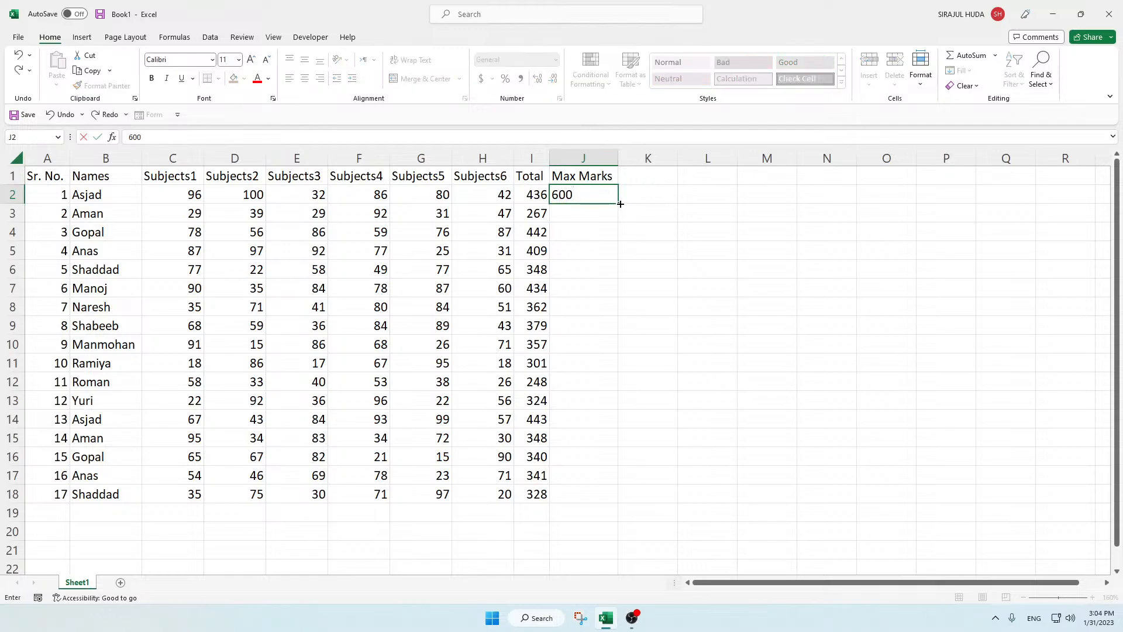
pyautogui.moveTo(620, 204); pyautogui.dragTo(608, 494)
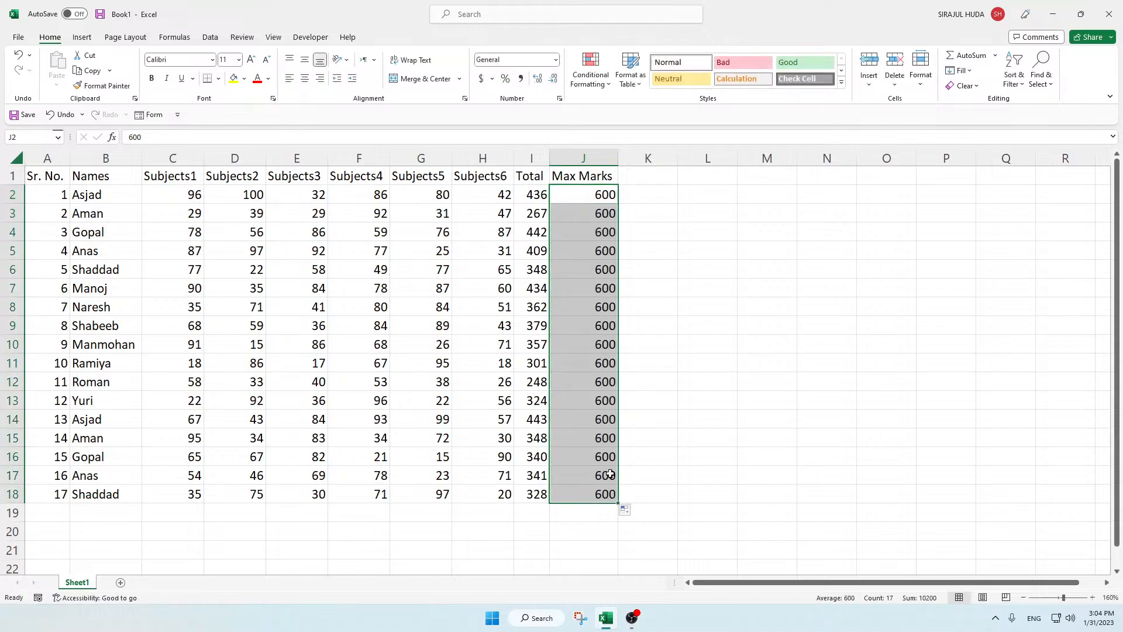
# Step: Enter the column headers percent in K1 and perc in L1
pyautogui.click(643, 185)
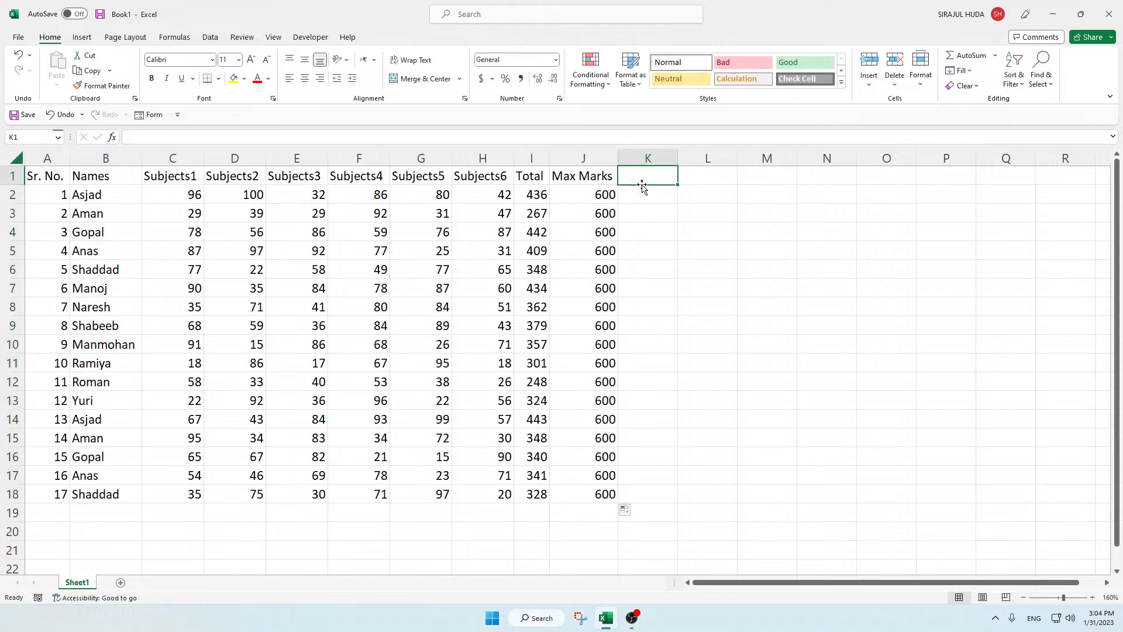
pyautogui.write('percen')
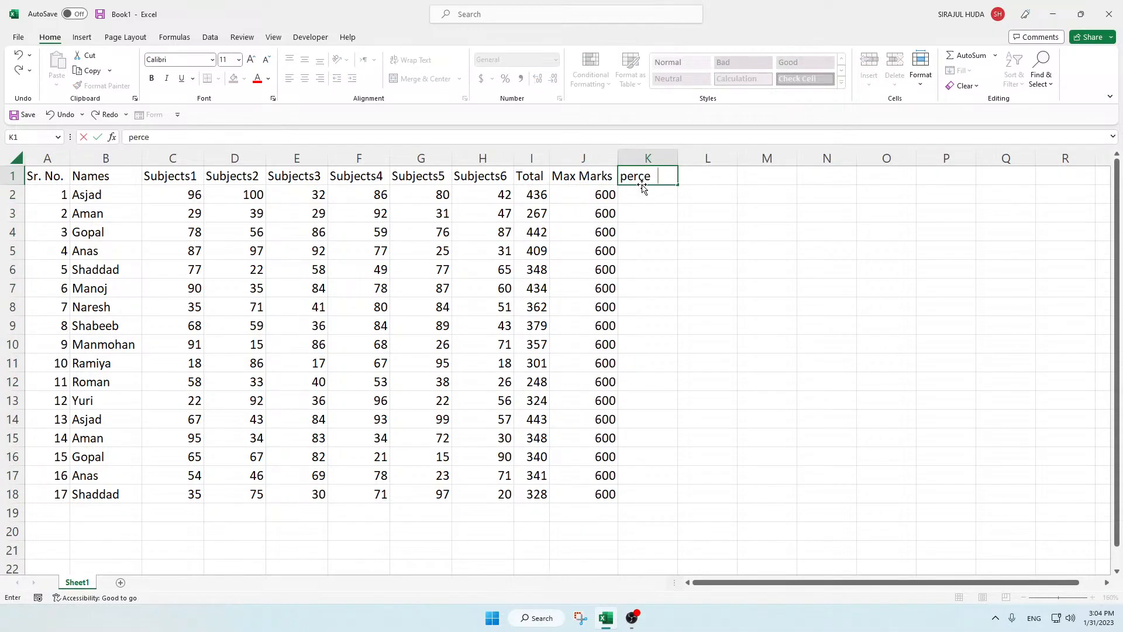
pyautogui.press('BackSpace')
pyautogui.press('BackSpace')
pyautogui.press('Tab')
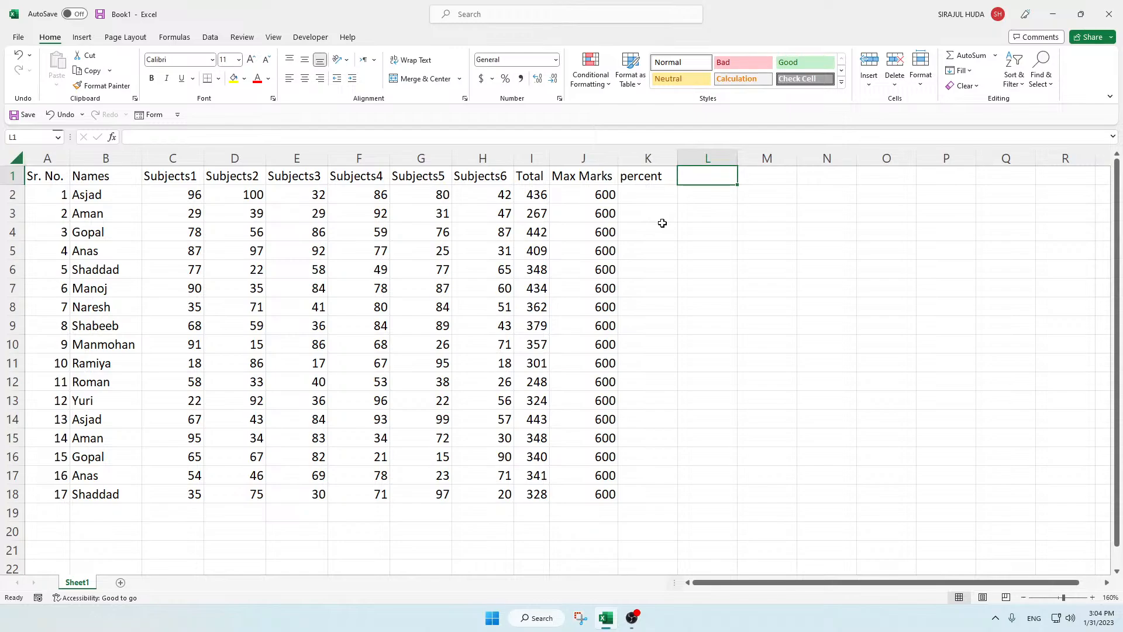
pyautogui.write('perc')
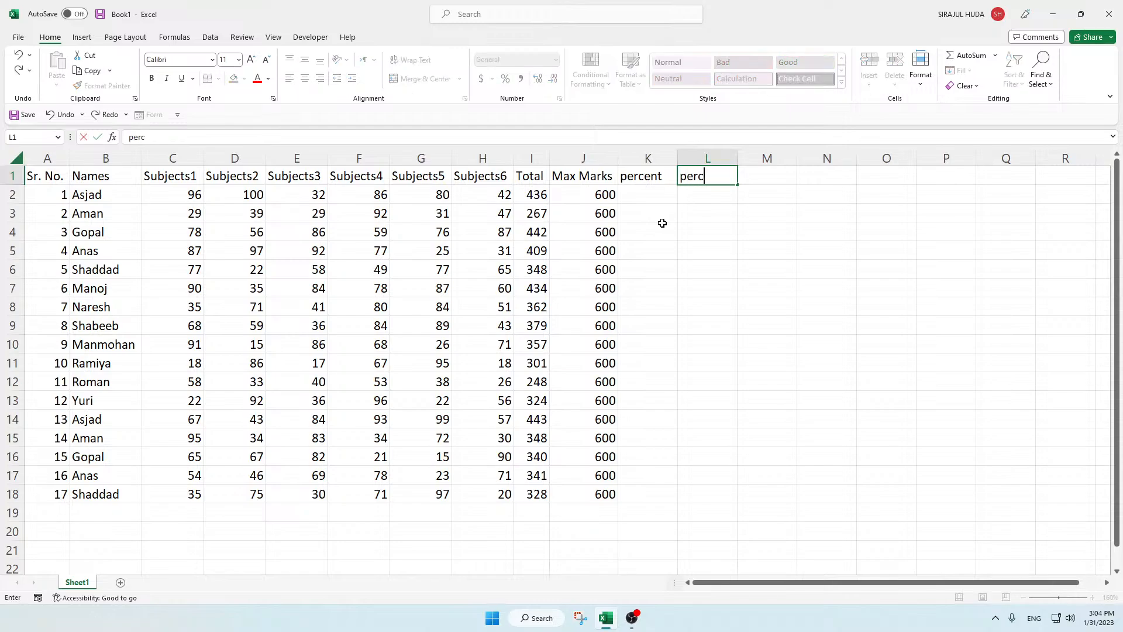
pyautogui.press('Return')
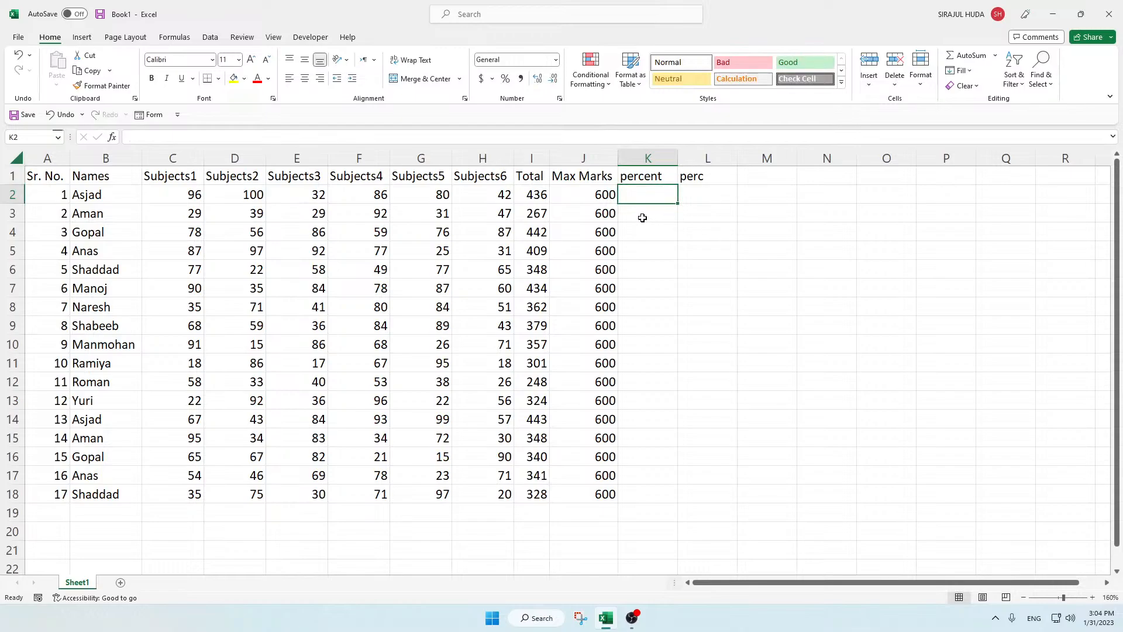
# Step: Calculate the percent column with the formula =I2/J2 in K2, filled down to K18
pyautogui.write('=')
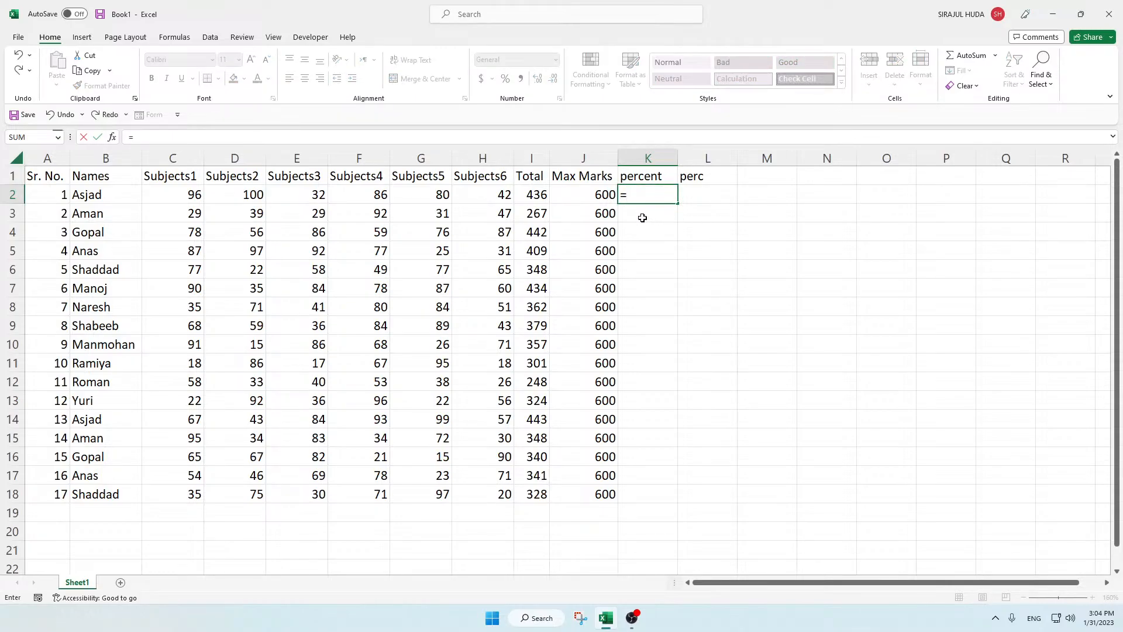
pyautogui.click(531, 196)
pyautogui.write('/')
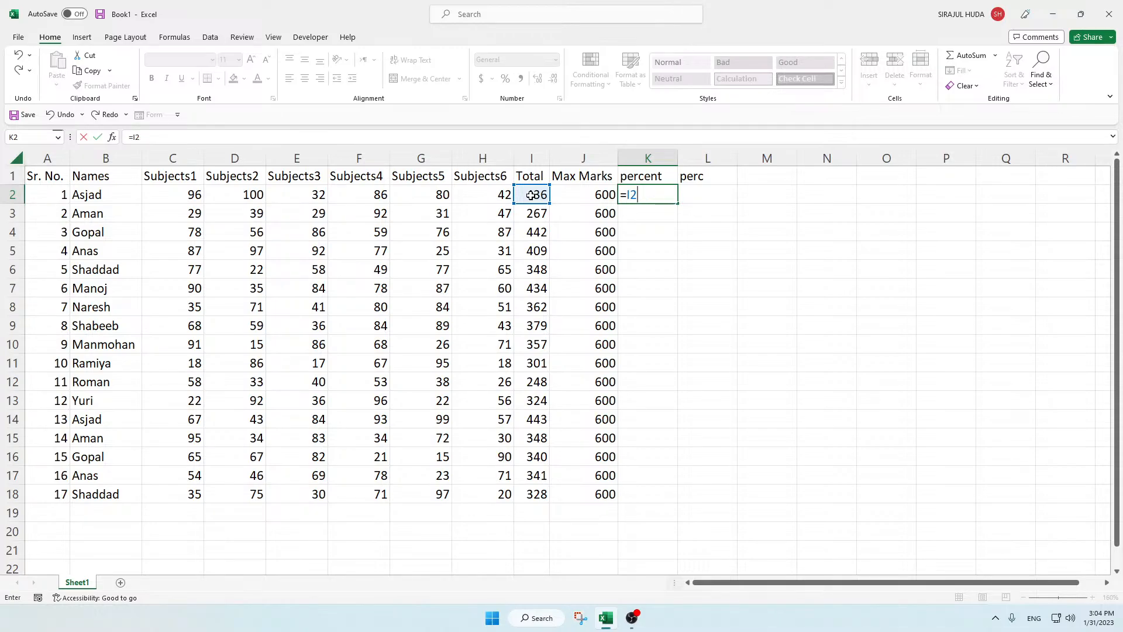
pyautogui.write('/')
pyautogui.click(598, 195)
pyautogui.press('Return')
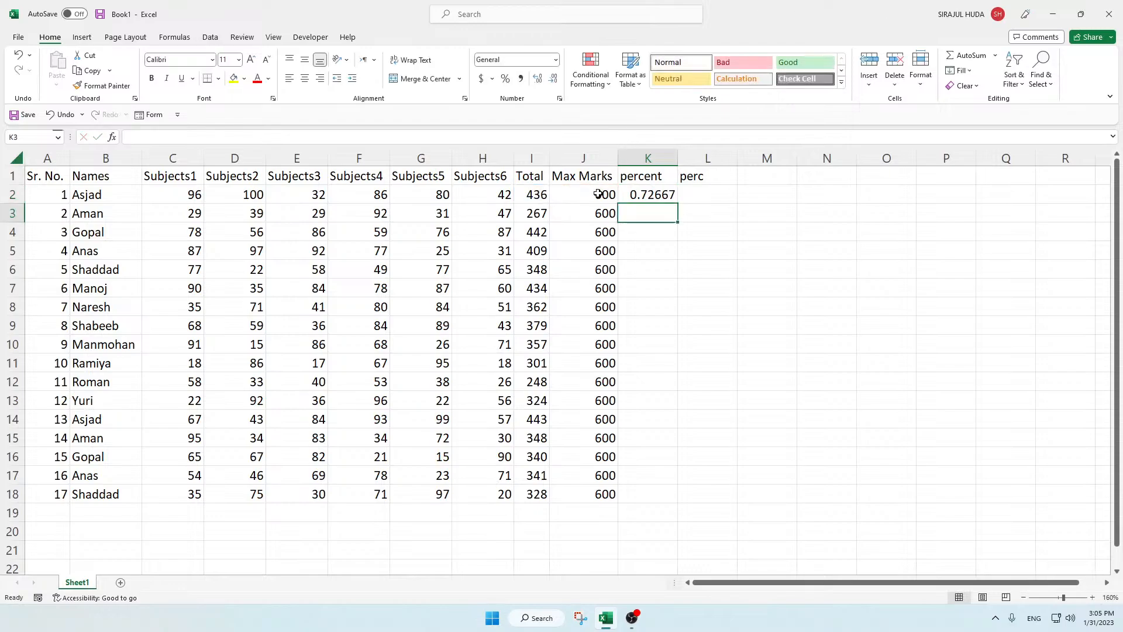
pyautogui.press('Up')
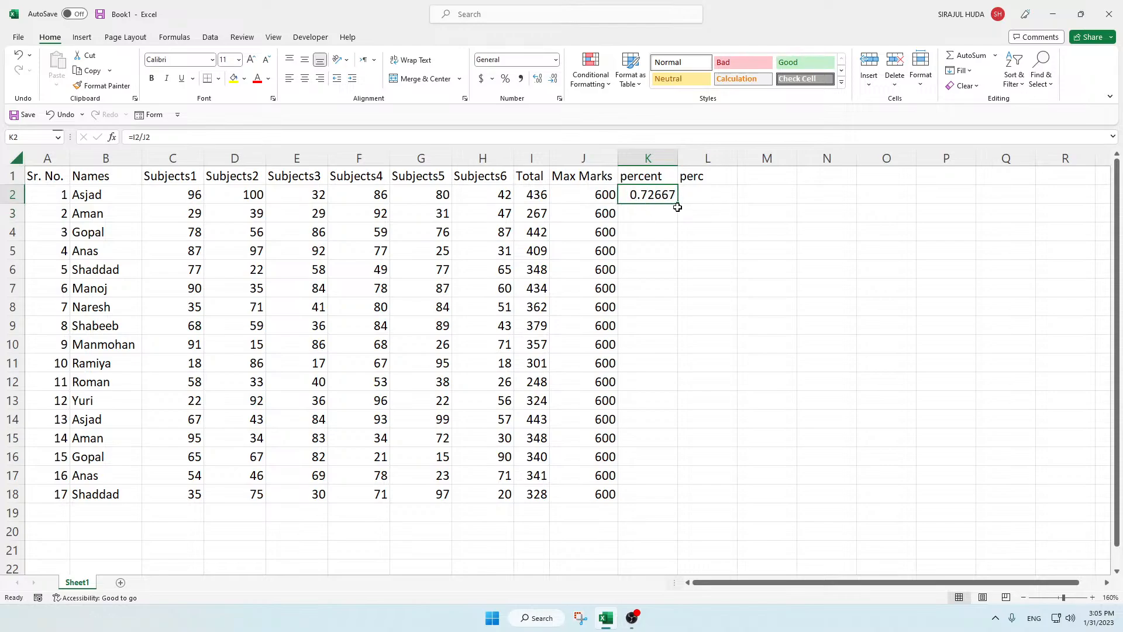
pyautogui.moveTo(678, 203); pyautogui.dragTo(659, 509)
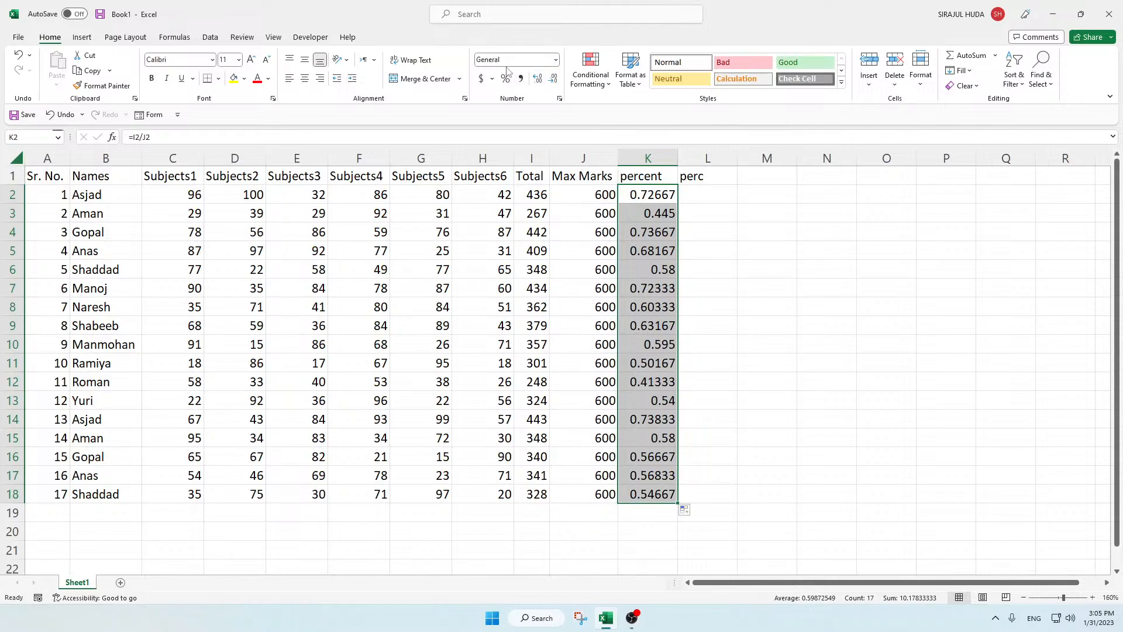
# Step: Apply the Percentage number format to the percent values in K2:K18
pyautogui.click(556, 61)
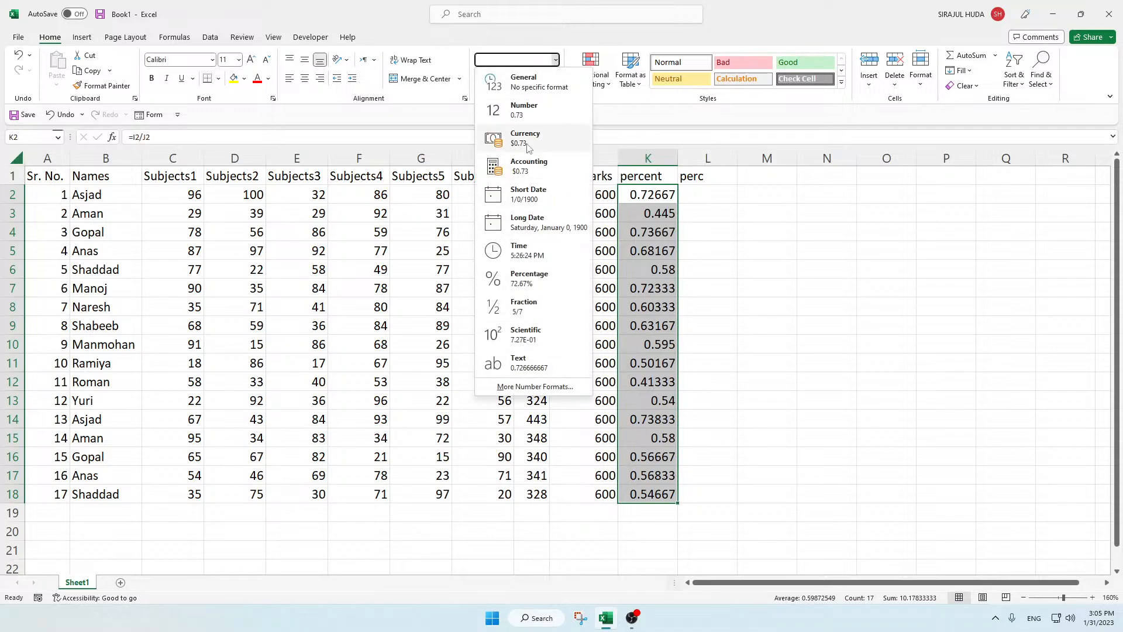
pyautogui.click(539, 288)
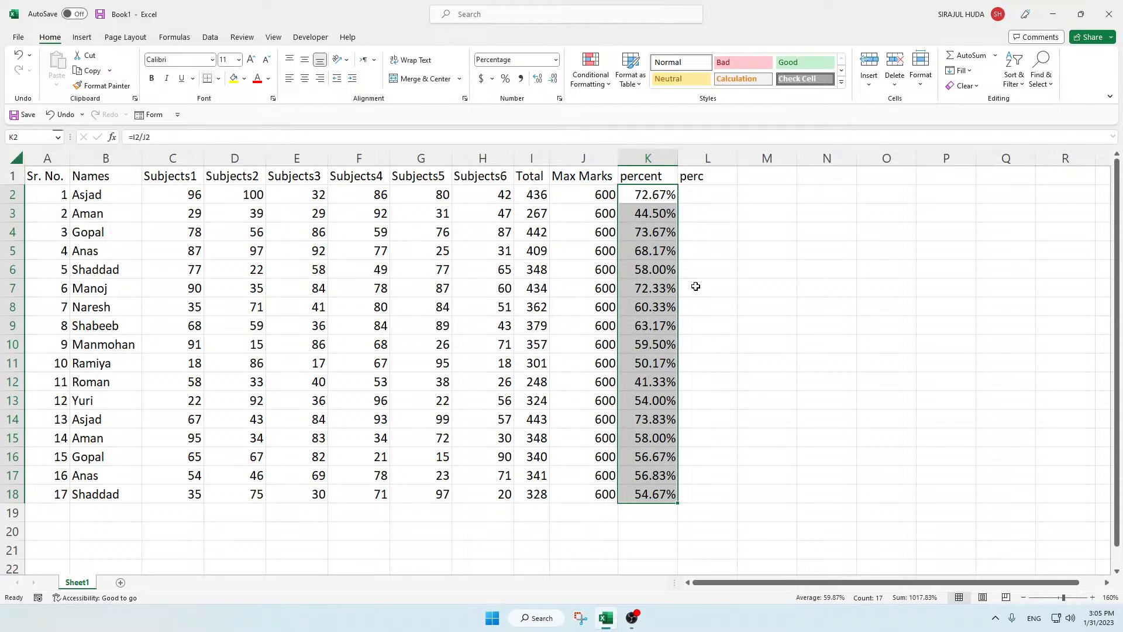
pyautogui.hotkey('ctrl', '1')
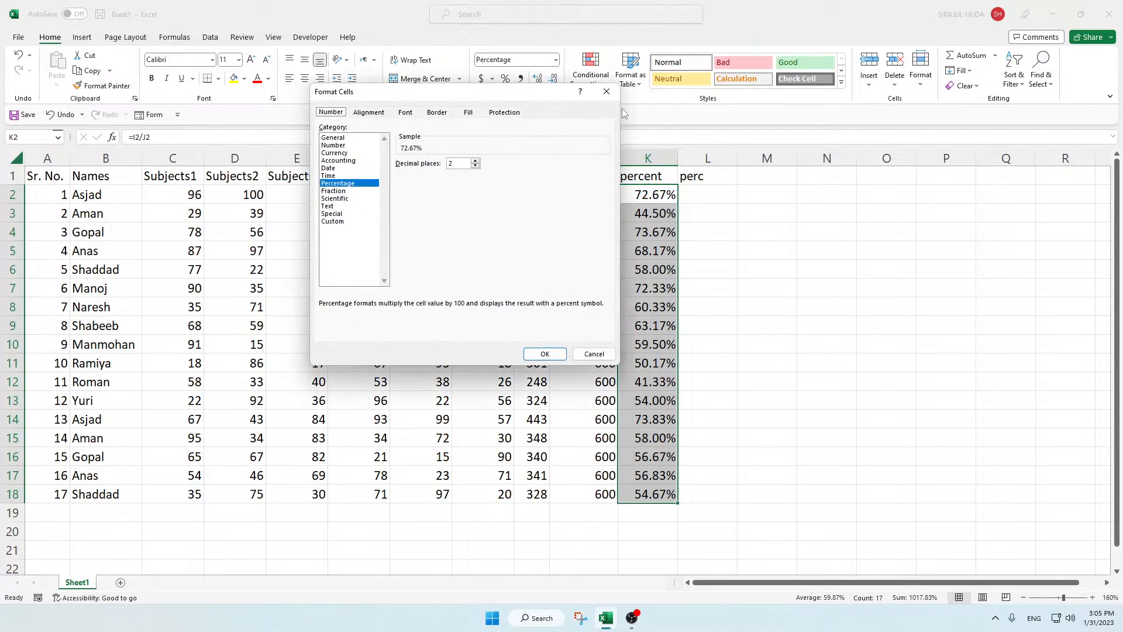
pyautogui.click(594, 354)
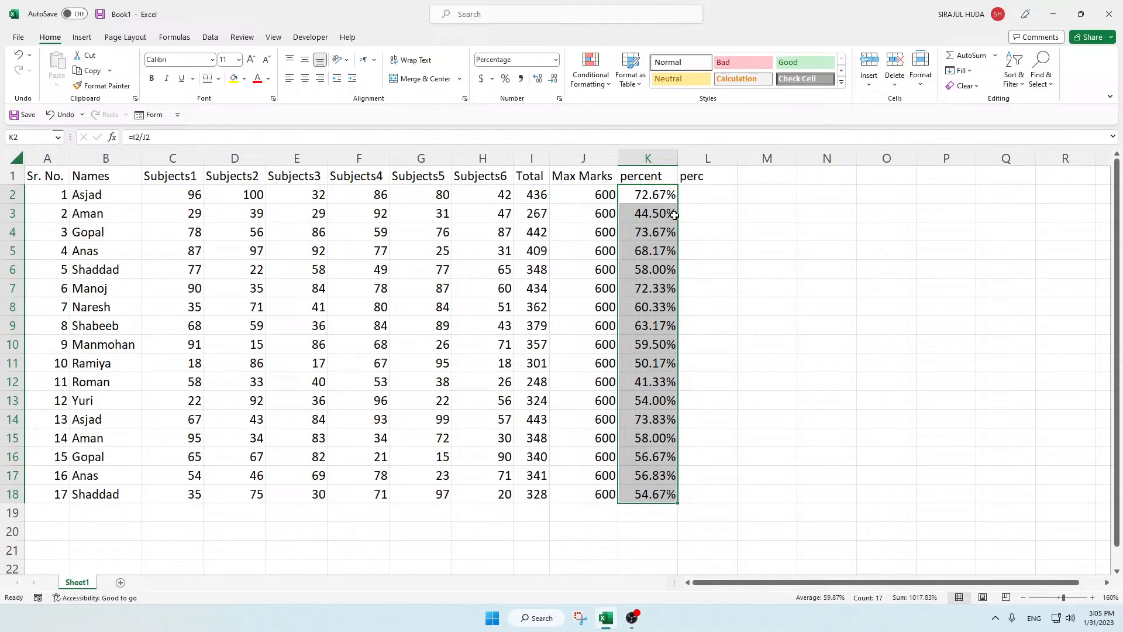
# Step: Set the Percentage format of K2:K18 to 0 decimal places
pyautogui.hotkey('ctrl', 'F1')
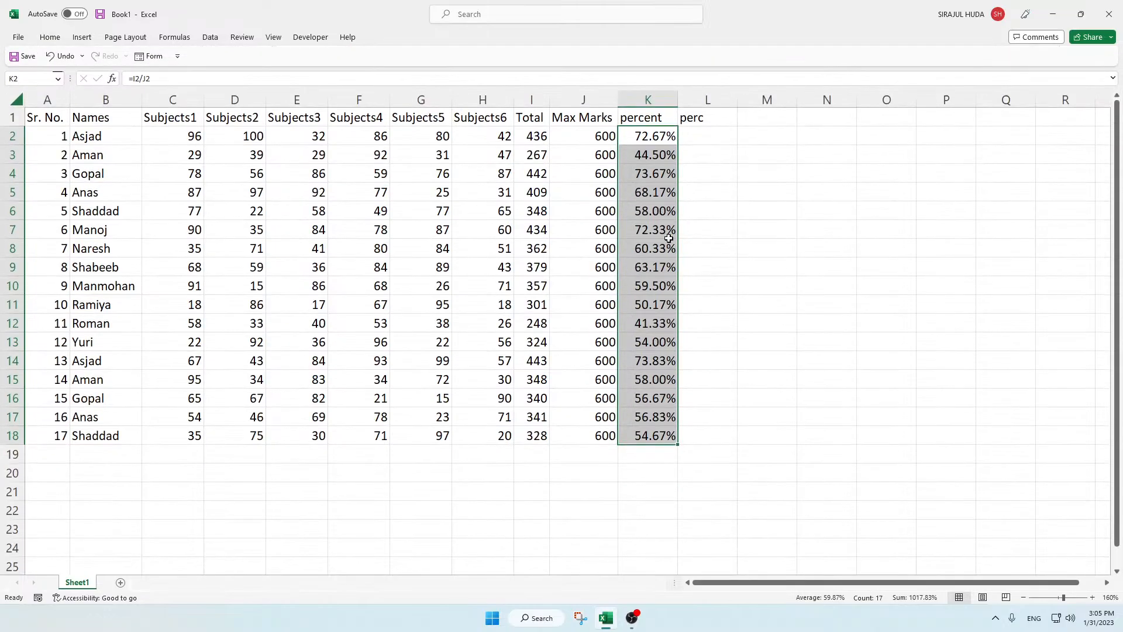
pyautogui.hotkey('ctrl', '1')
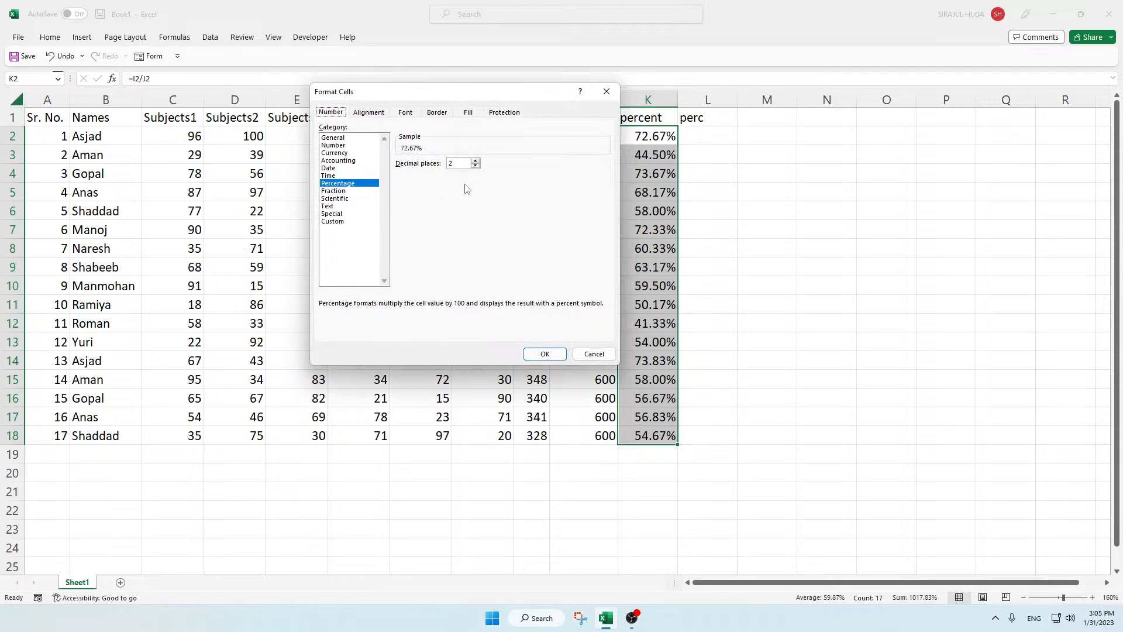
pyautogui.click(475, 165)
pyautogui.click(475, 166)
pyautogui.click(545, 354)
pyautogui.click(641, 230)
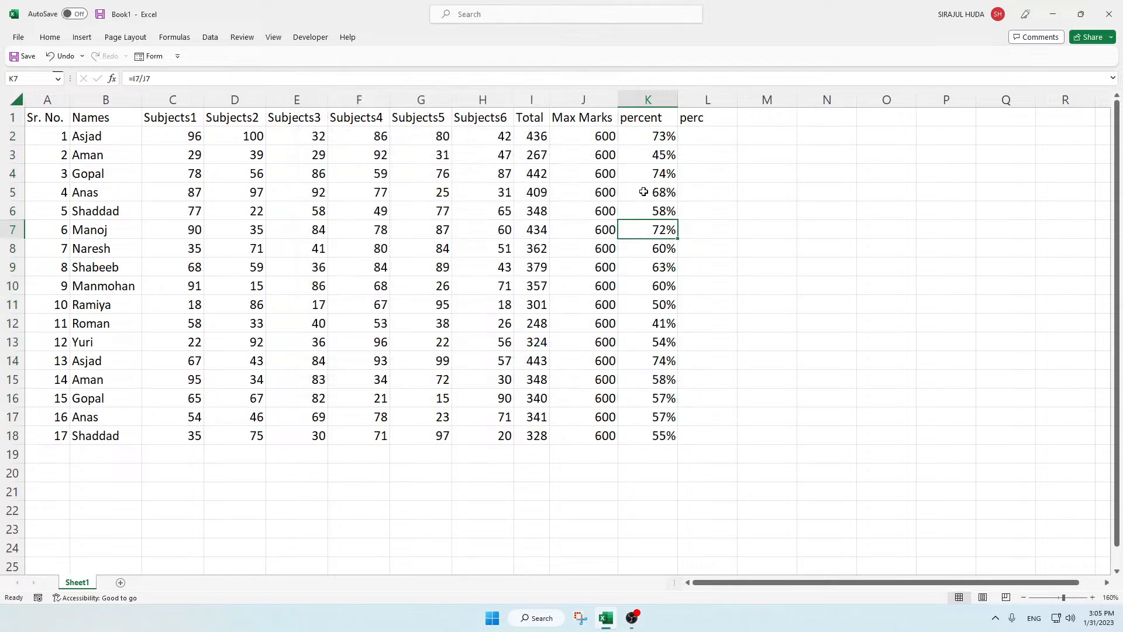
# Step: Calculate the perc column with the formula =I2*100/J2 in L2, filled down to L18
pyautogui.click(708, 194)
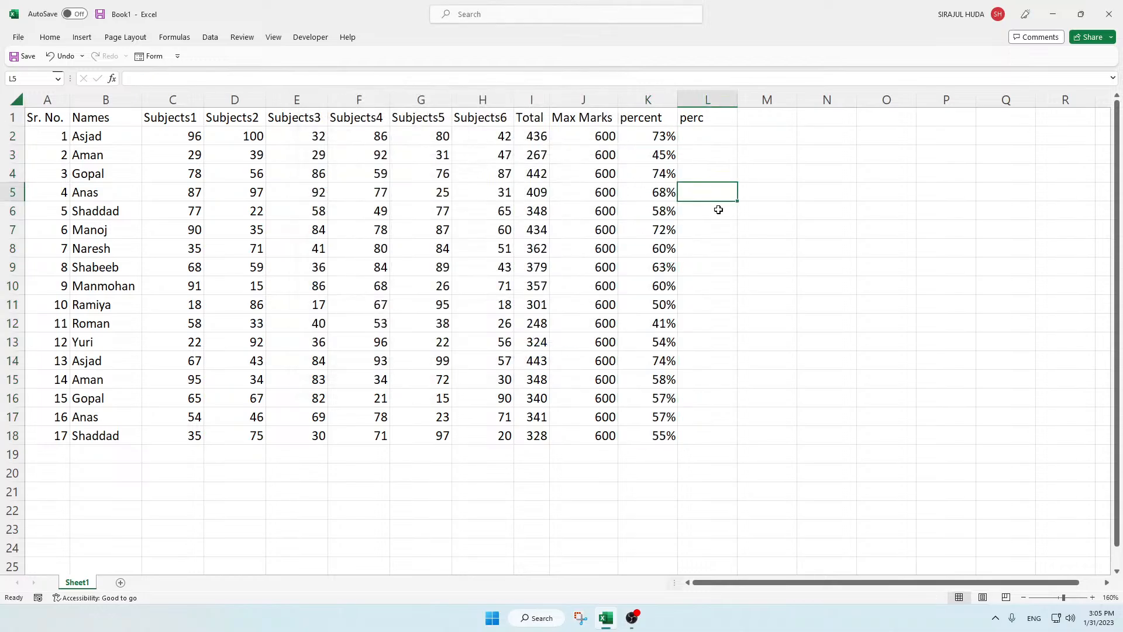
pyautogui.click(693, 137)
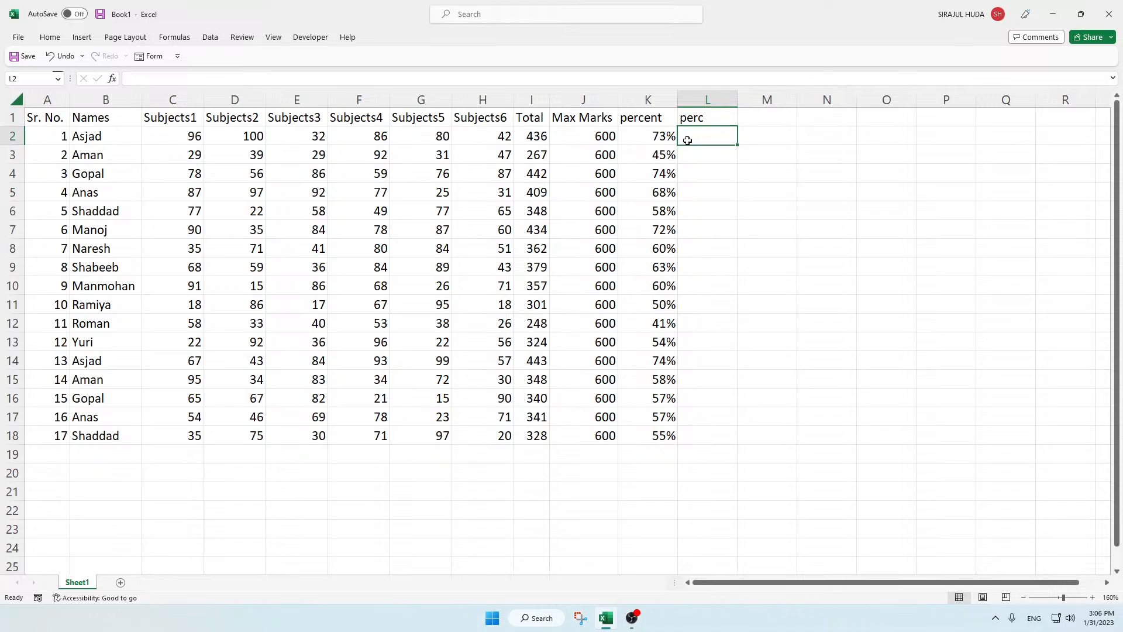
pyautogui.write('=')
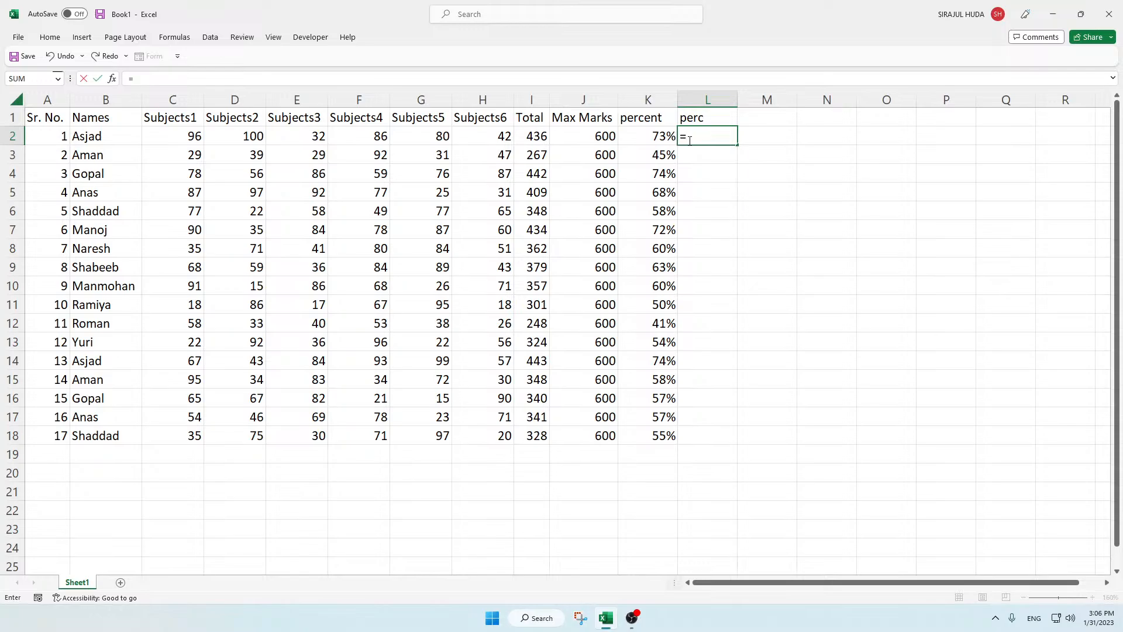
pyautogui.click(541, 137)
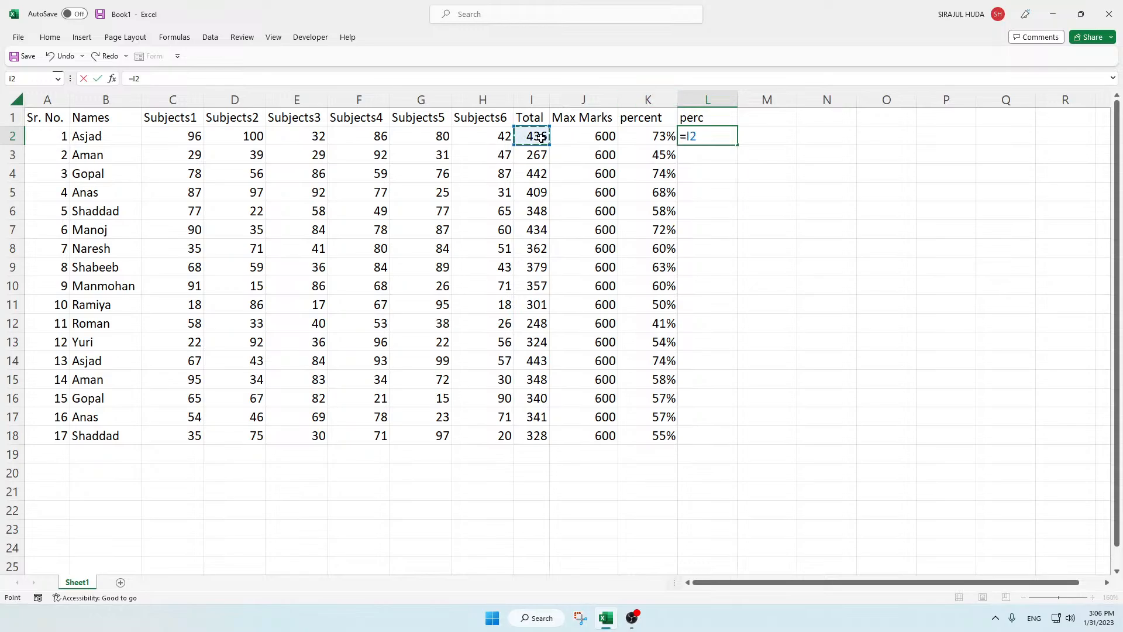
pyautogui.write('*100/')
pyautogui.click(591, 137)
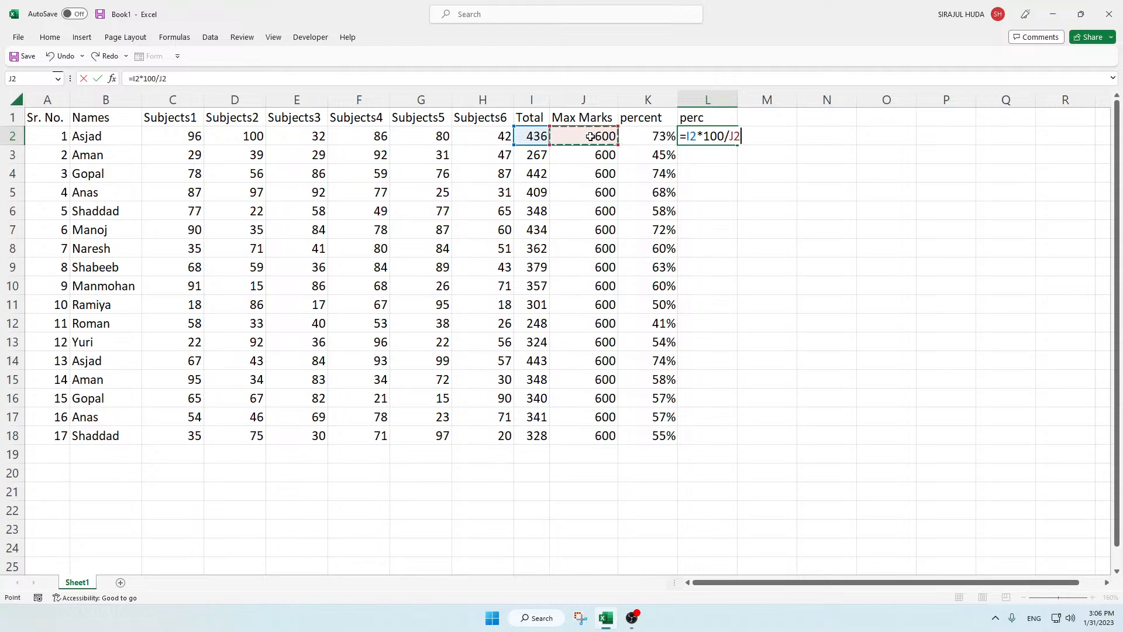
pyautogui.press('Return')
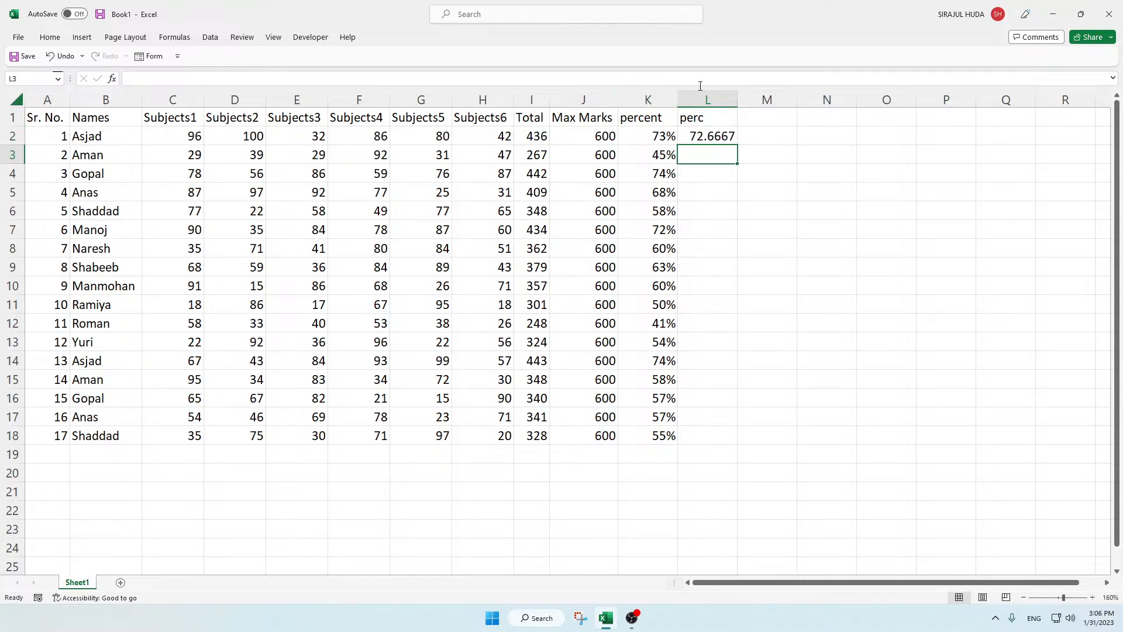
pyautogui.click(694, 136)
pyautogui.moveTo(737, 145); pyautogui.dragTo(732, 443)
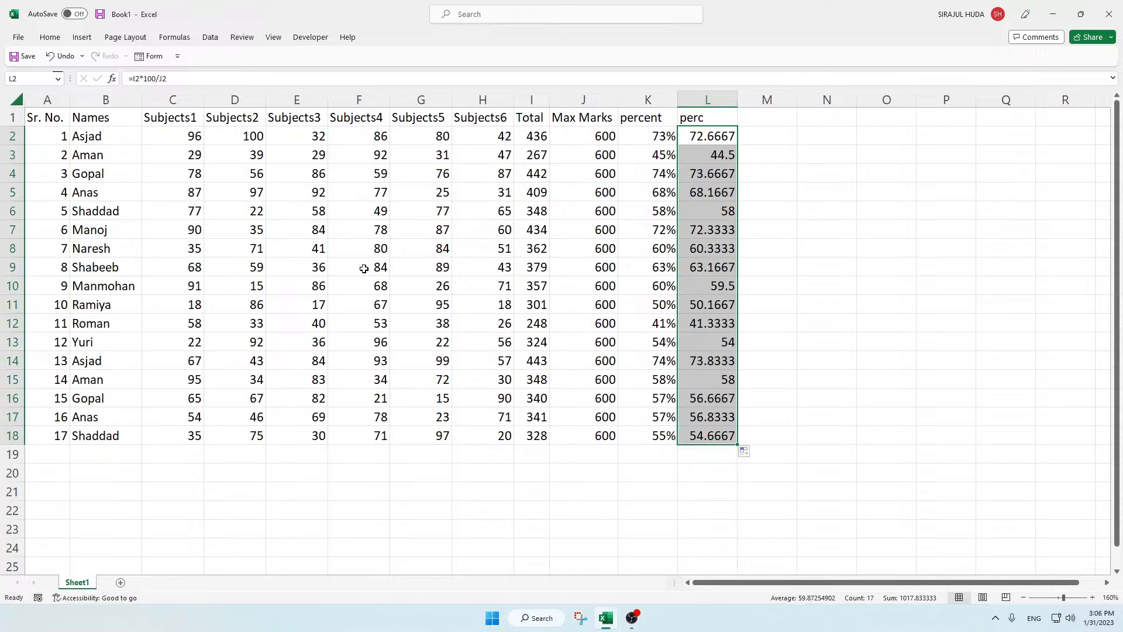
pyautogui.click(54, 39)
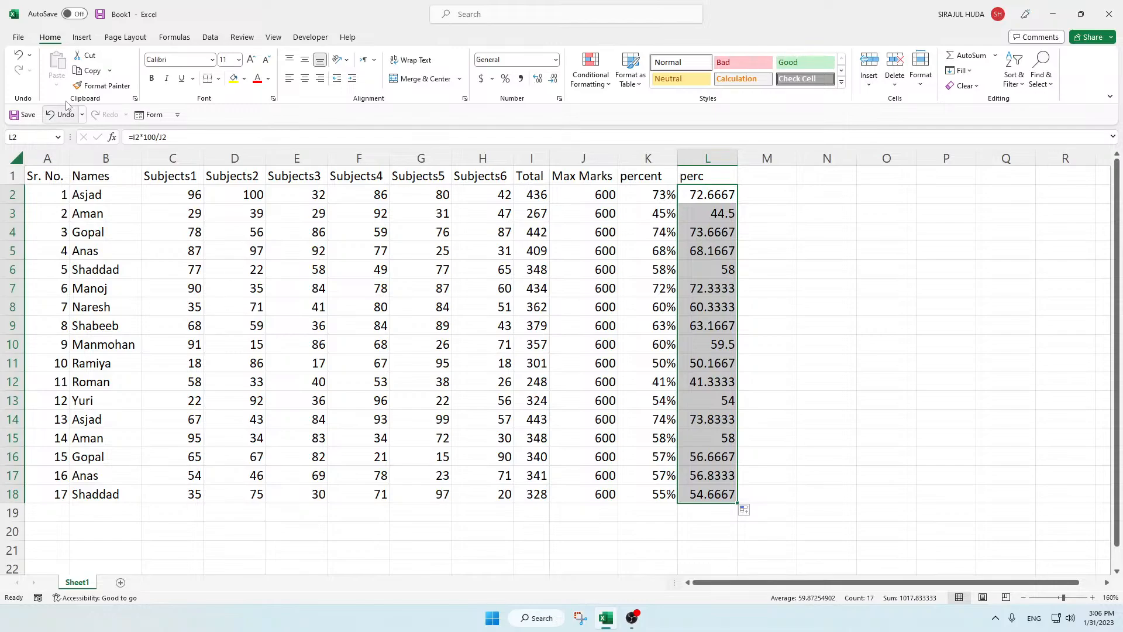
pyautogui.doubleClick(52, 40)
pyautogui.click(335, 305)
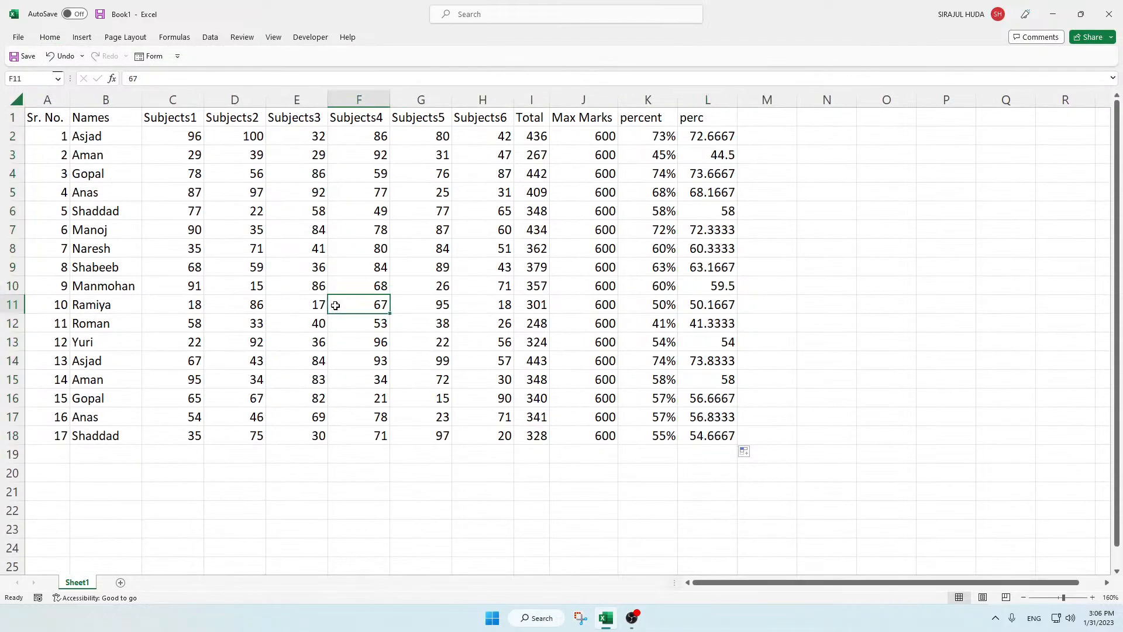
# Step: Apply the Number format to the perc values in L2:L18
pyautogui.moveTo(704, 137); pyautogui.dragTo(711, 438)
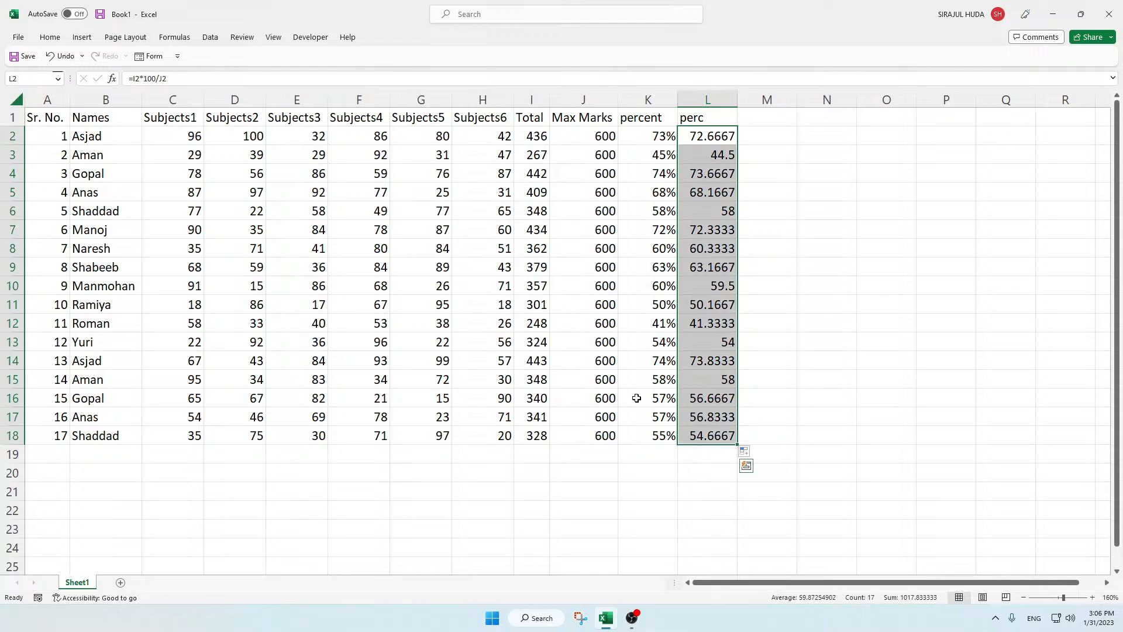
pyautogui.click(45, 40)
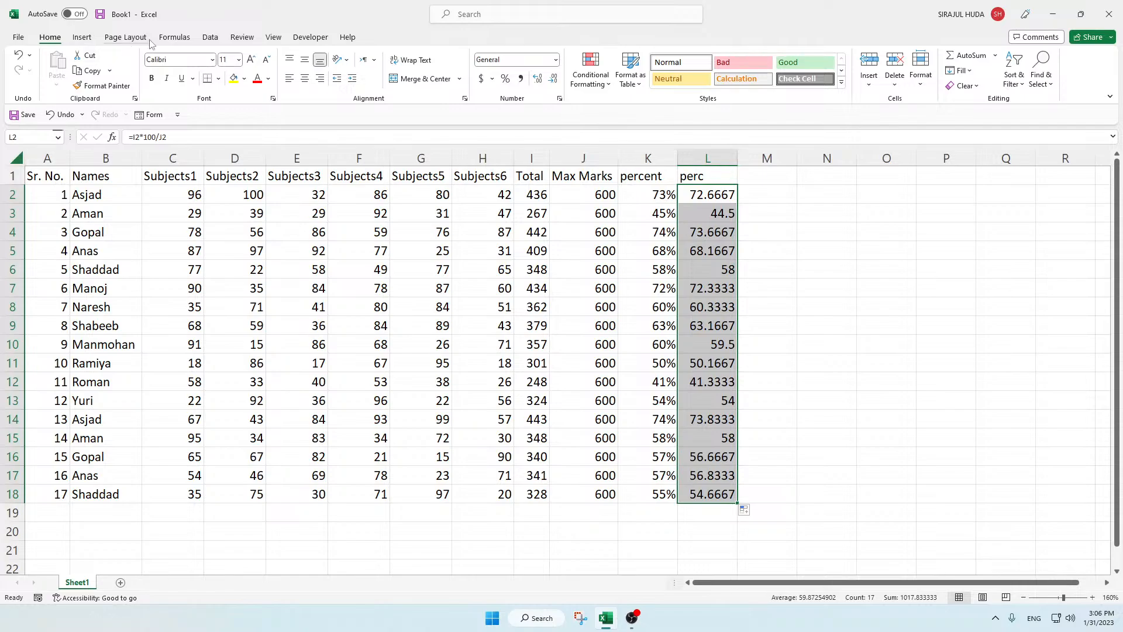
pyautogui.click(555, 60)
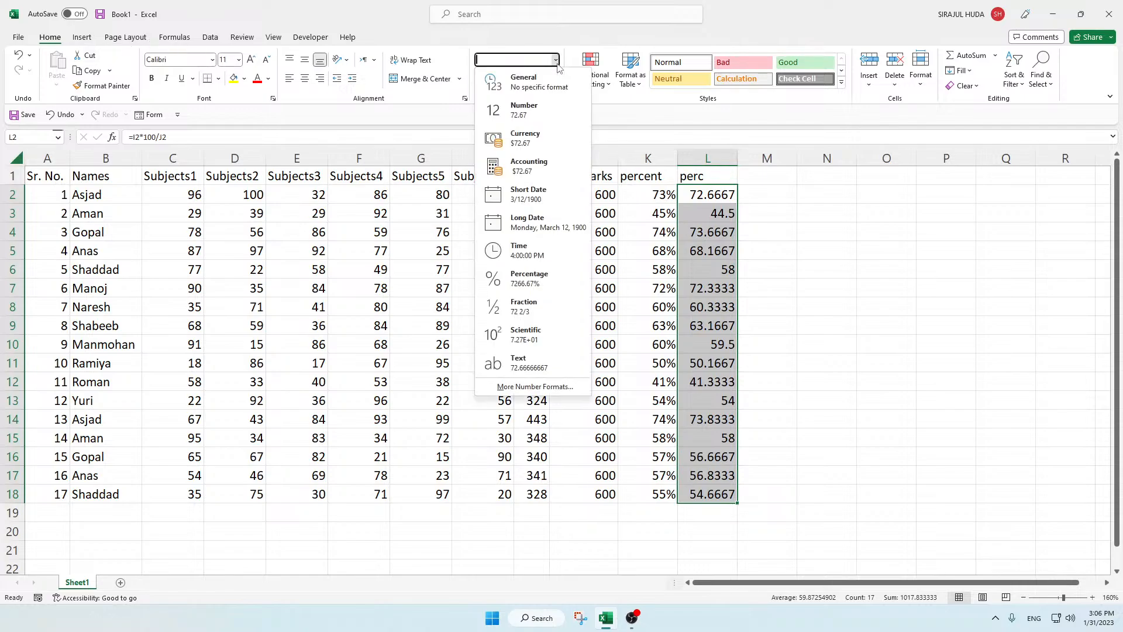
pyautogui.click(533, 108)
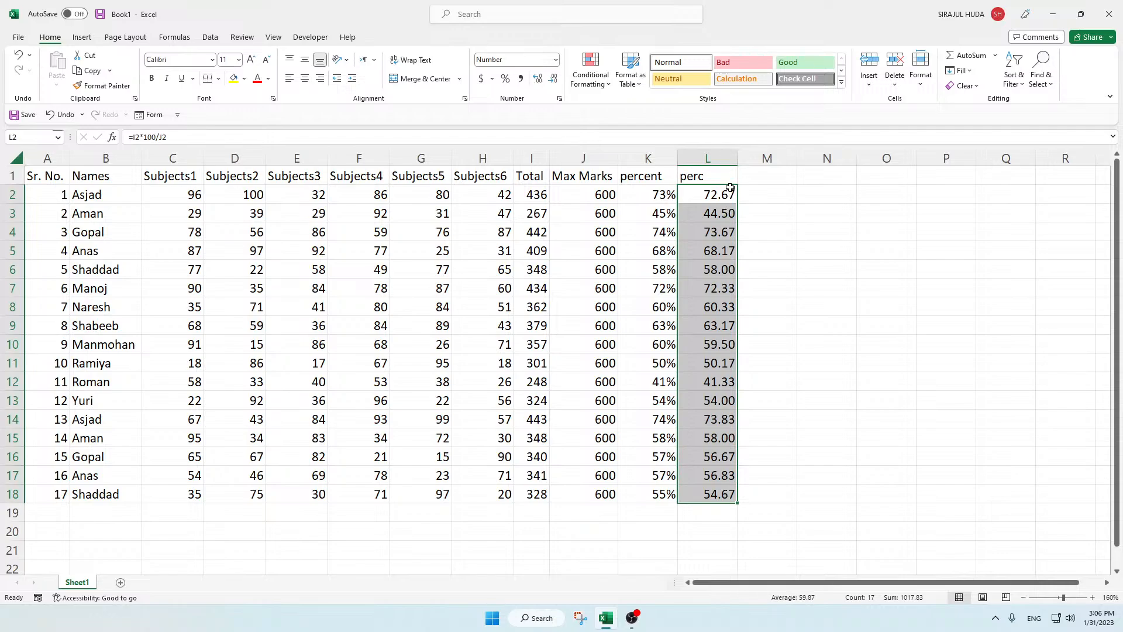
# Step: Set the Number format of L2:L18 to 0 decimal places
pyautogui.click(556, 60)
pyautogui.click(528, 390)
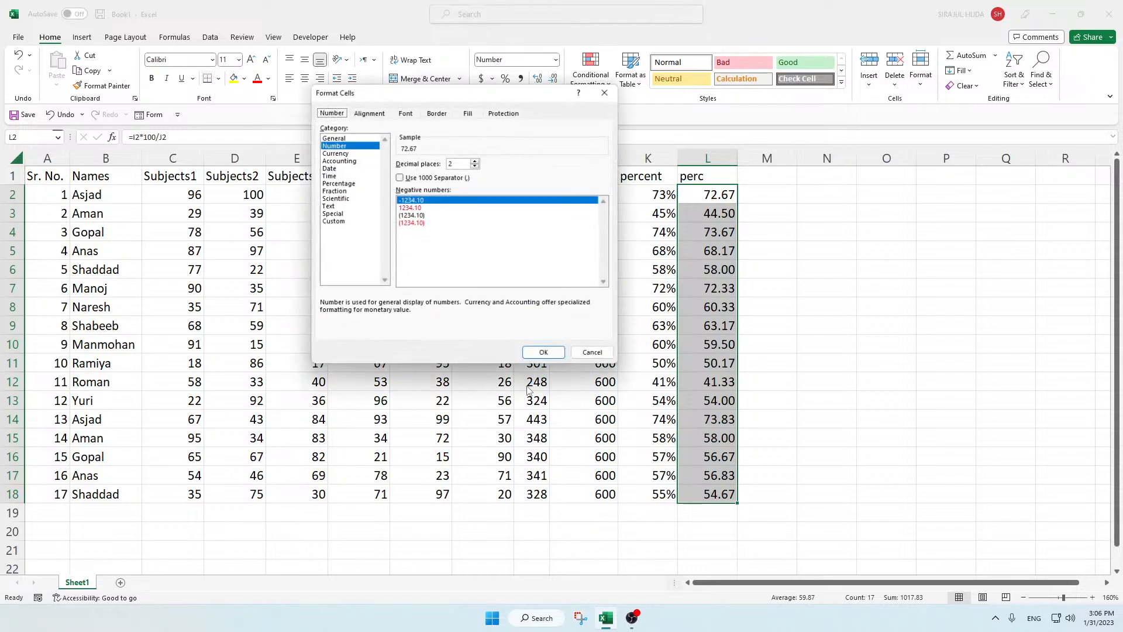
pyautogui.click(476, 166)
pyautogui.click(476, 166)
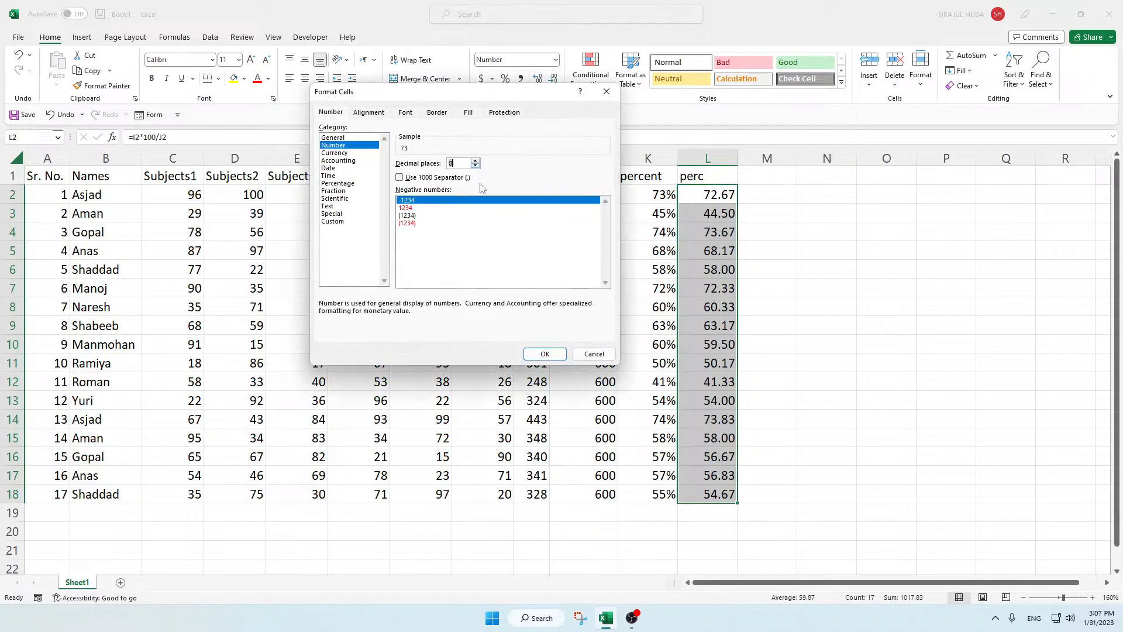
pyautogui.click(545, 354)
pyautogui.click(759, 311)
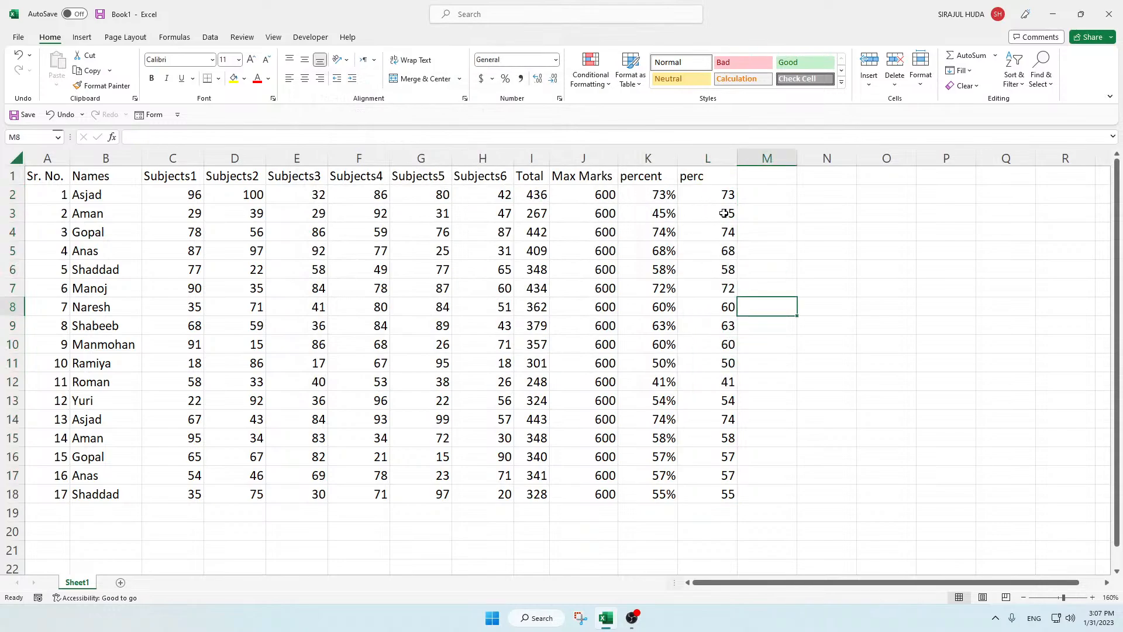
# Step: Enter the column header Result in M1
pyautogui.click(756, 180)
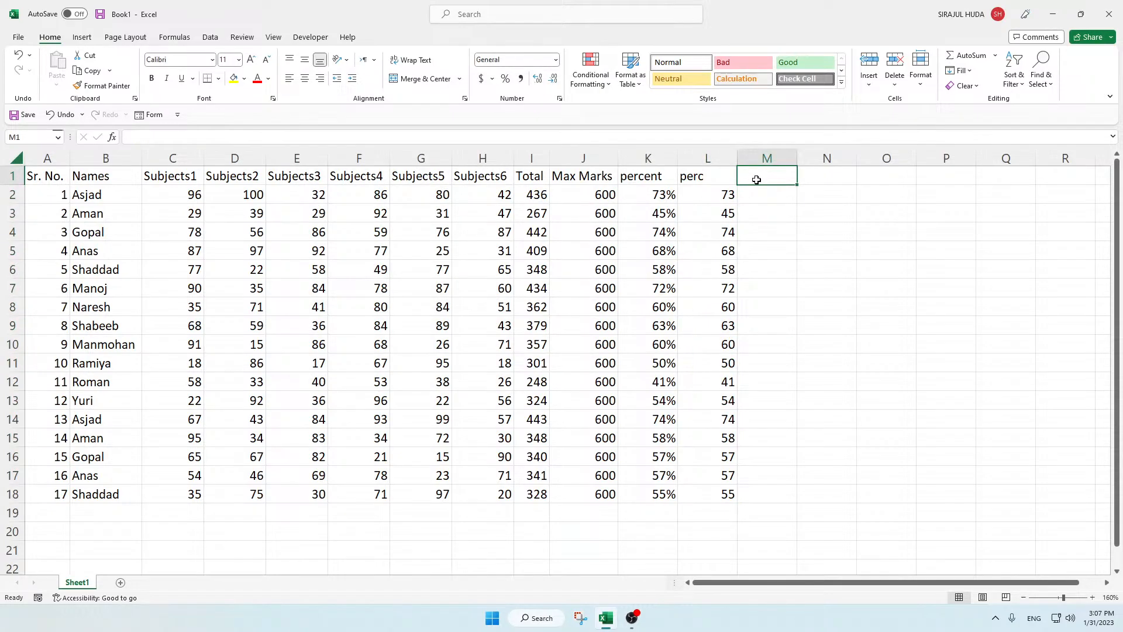
pyautogui.write('Result')
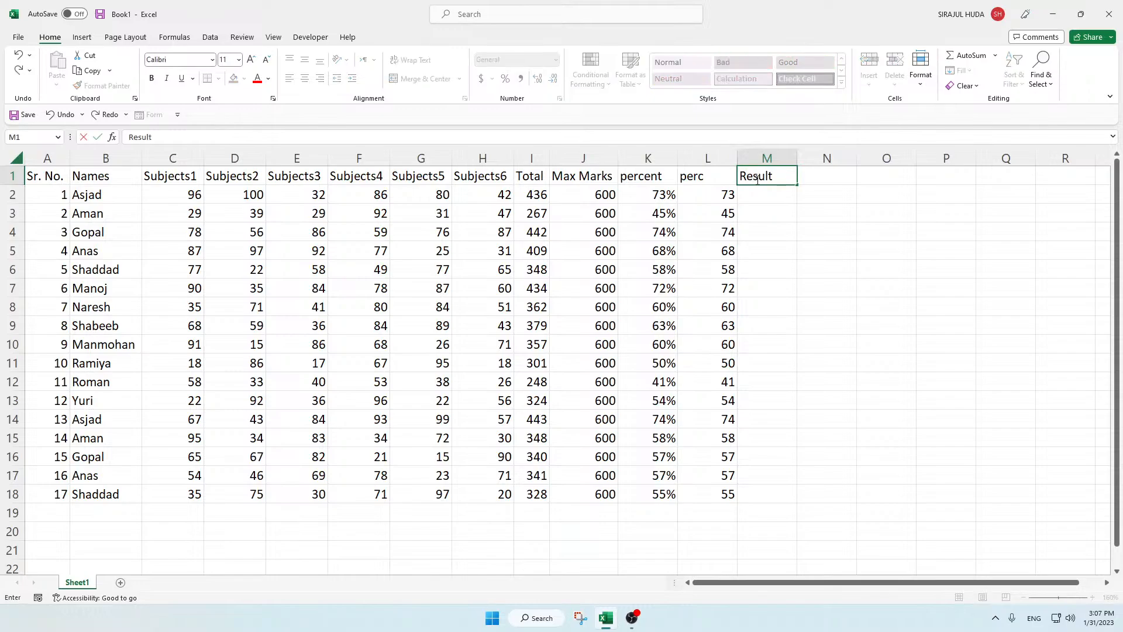
pyautogui.press('Return')
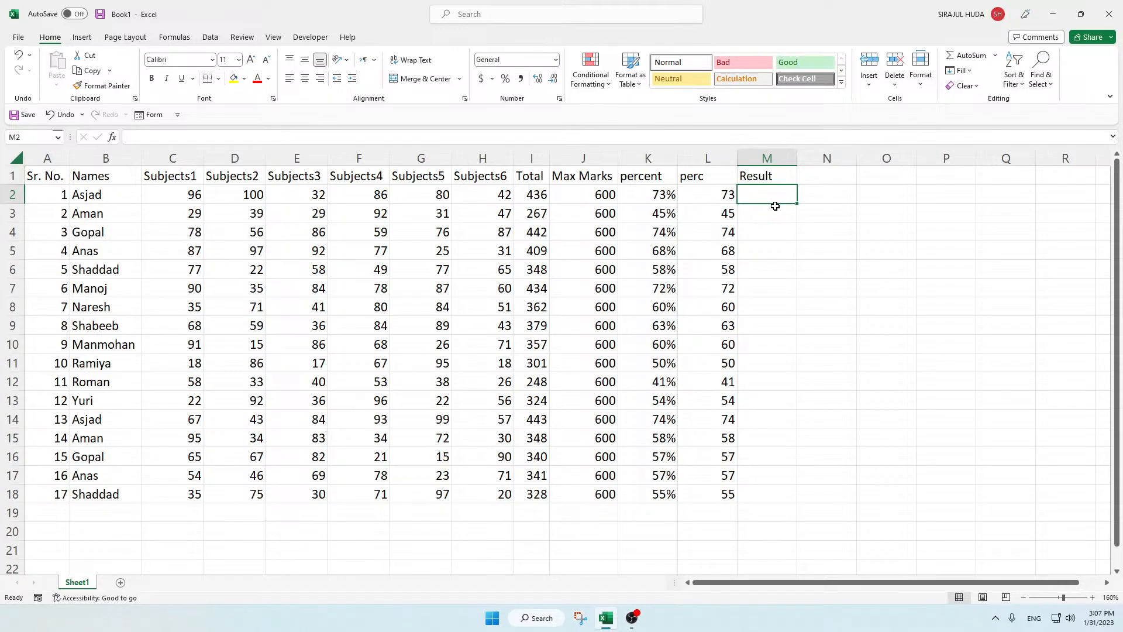
# Step: Begin an IF formula in M2 with the logical test I2>=250 on the student's total
pyautogui.write('=')
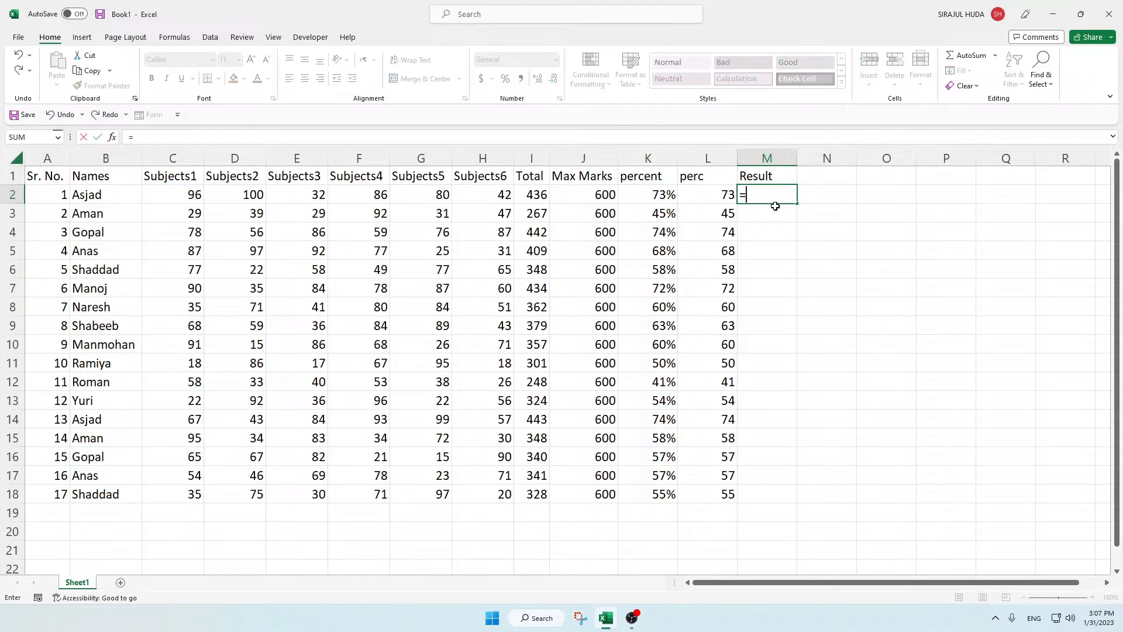
pyautogui.write('if')
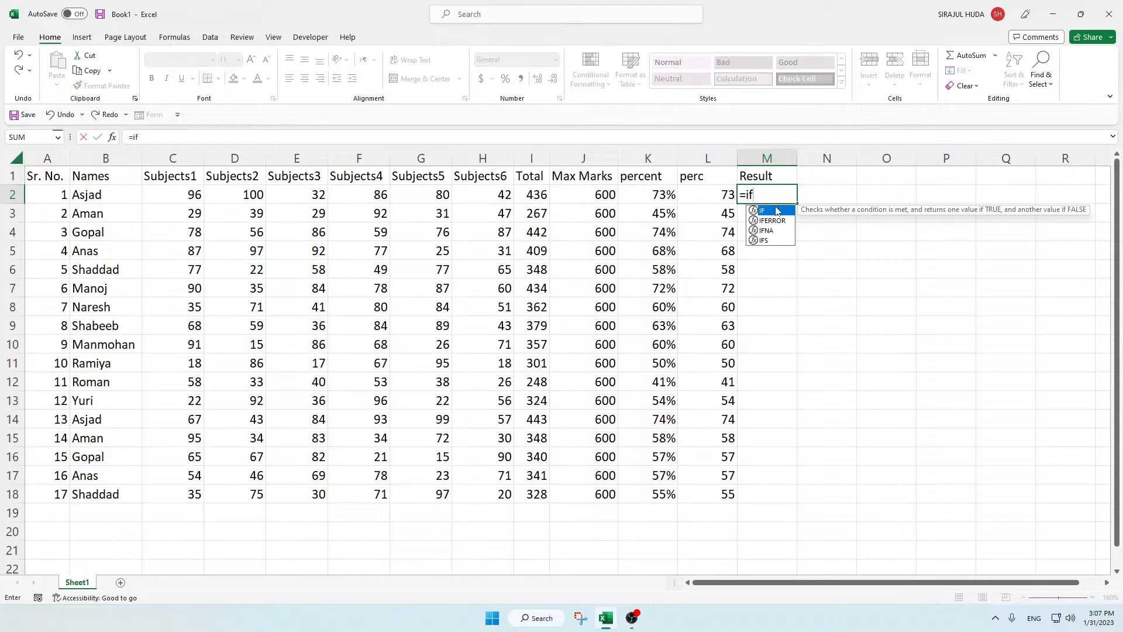
pyautogui.doubleClick(777, 211)
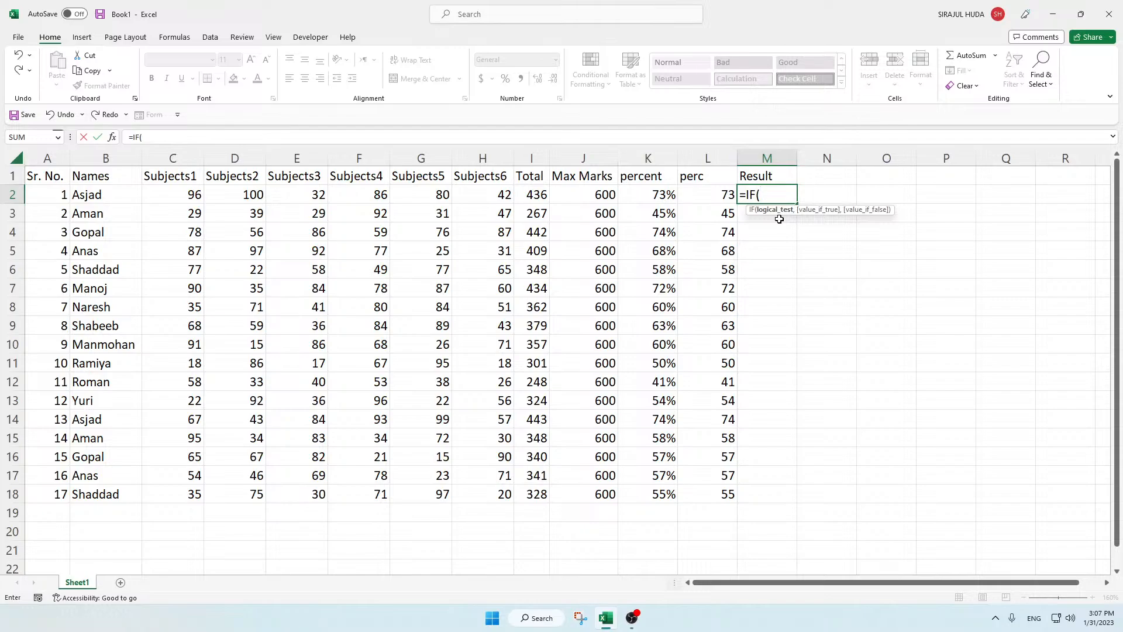
pyautogui.click(528, 195)
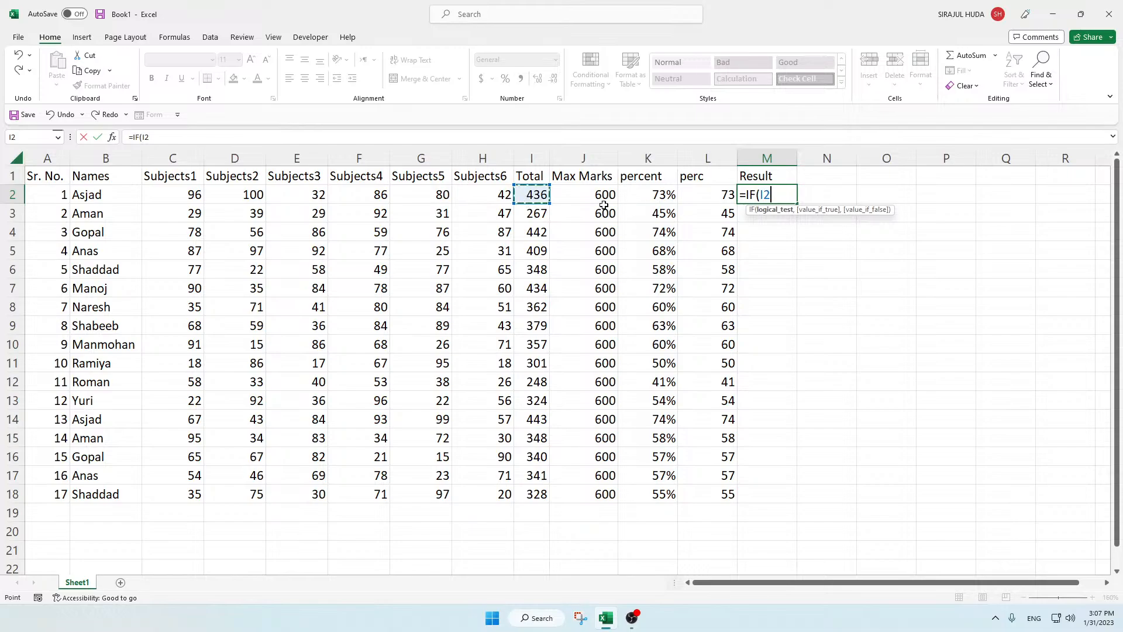
pyautogui.write('>=250')
pyautogui.click(780, 196)
pyautogui.moveTo(772, 195); pyautogui.dragTo(794, 196)
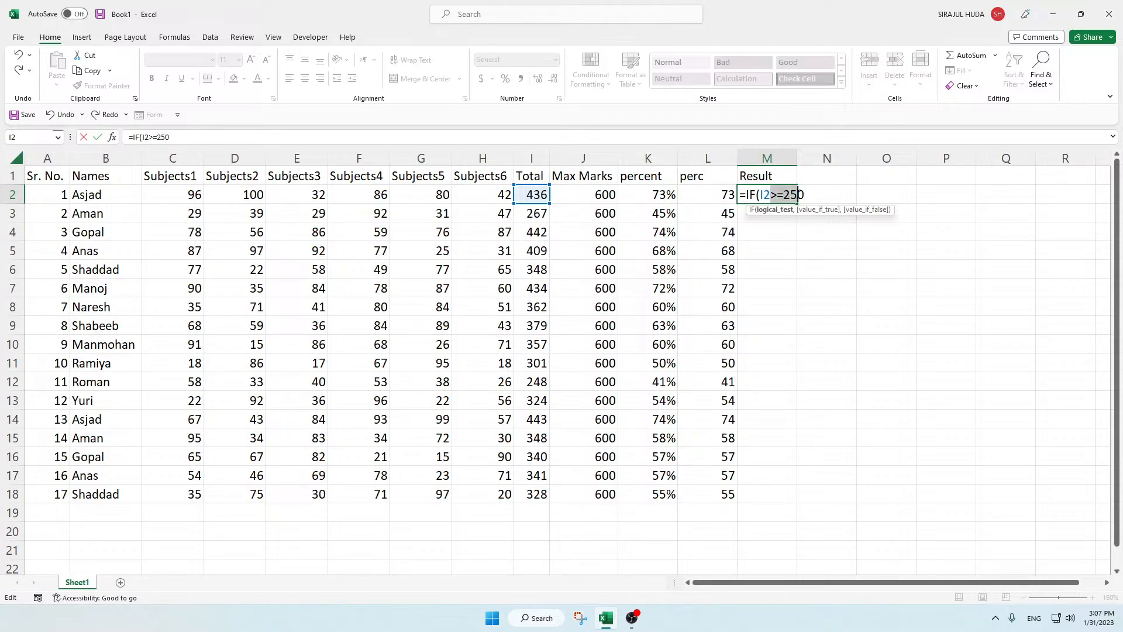
pyautogui.click(805, 193)
pyautogui.write(',')
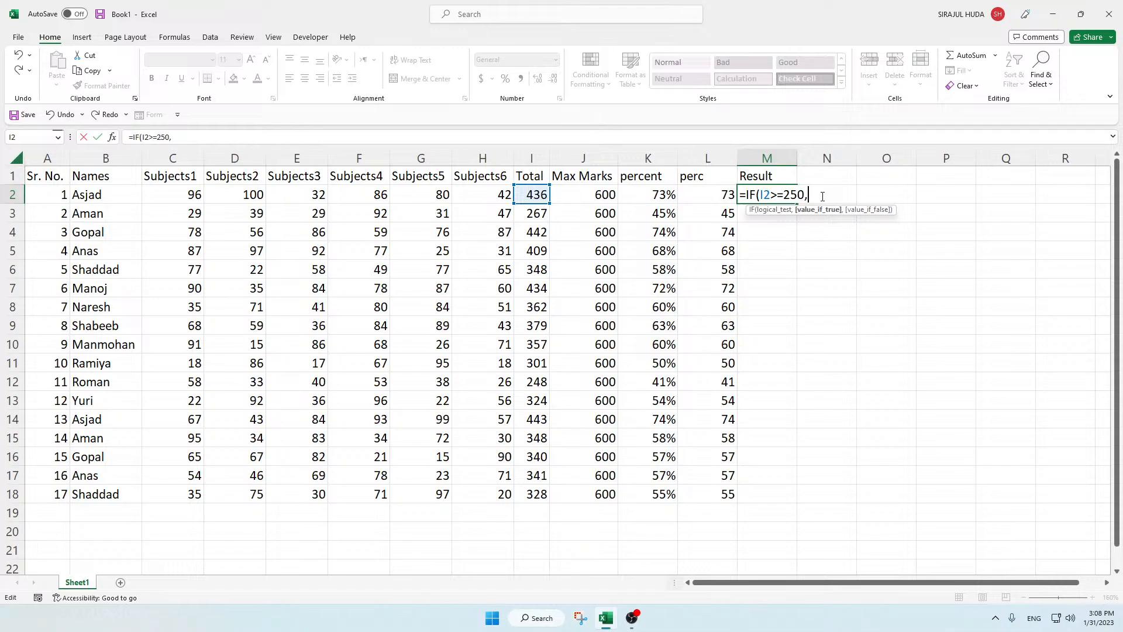
# Step: Complete the IF formula in M2 so it returns "Pass" when true and "Better Luck Next Time" when false
pyautogui.write('"Pass')
pyautogui.write(',')
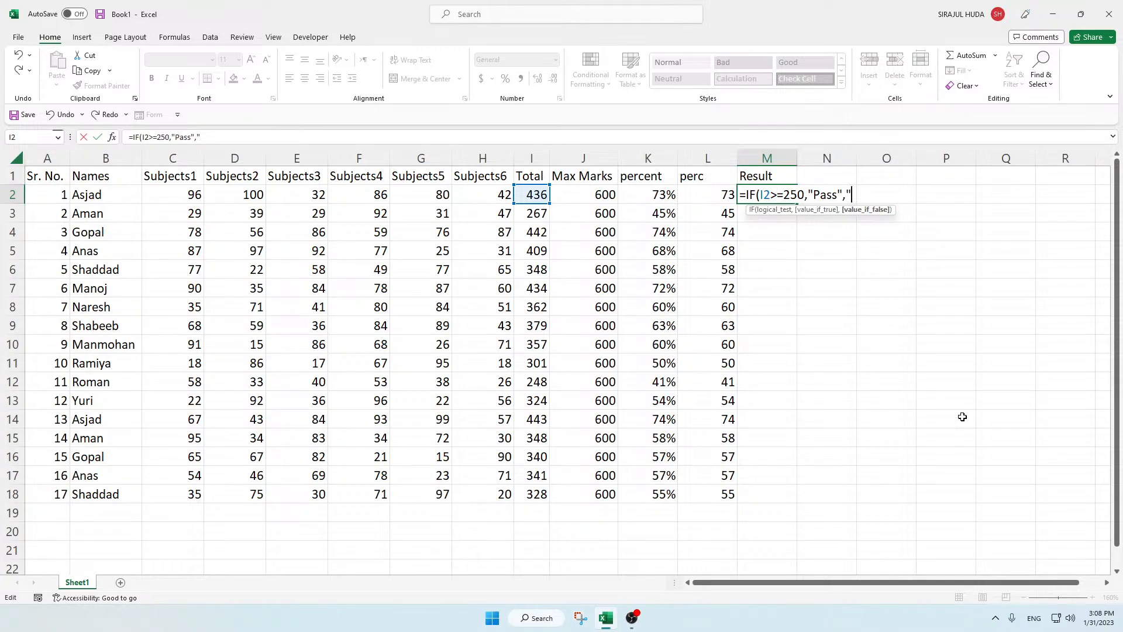
pyautogui.write('Better Luck')
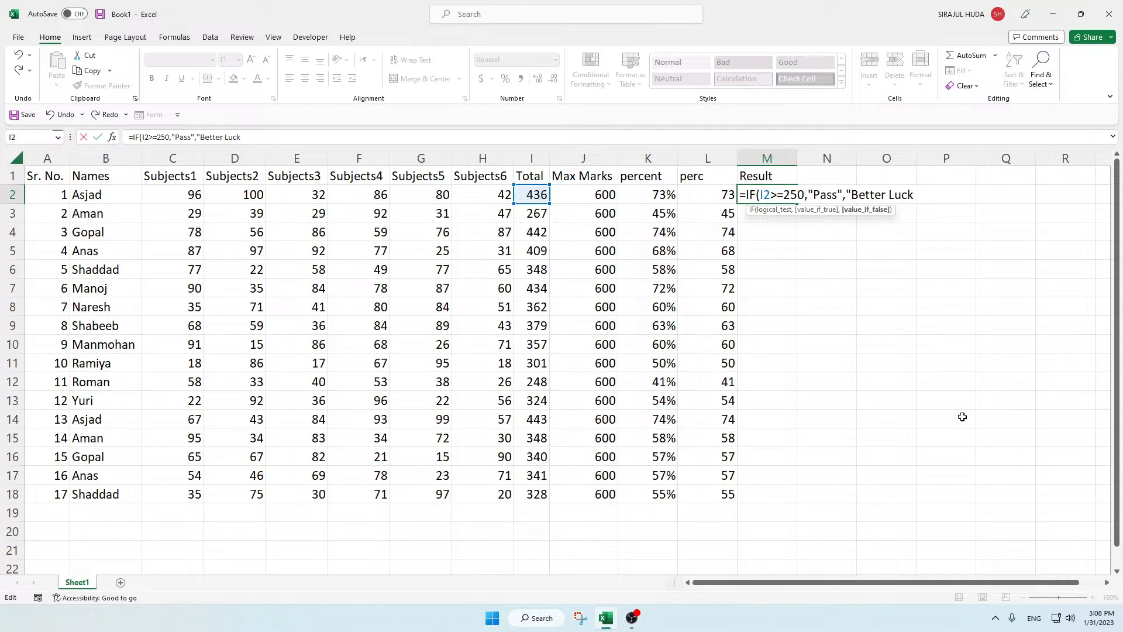
pyautogui.write(' Next Time")')
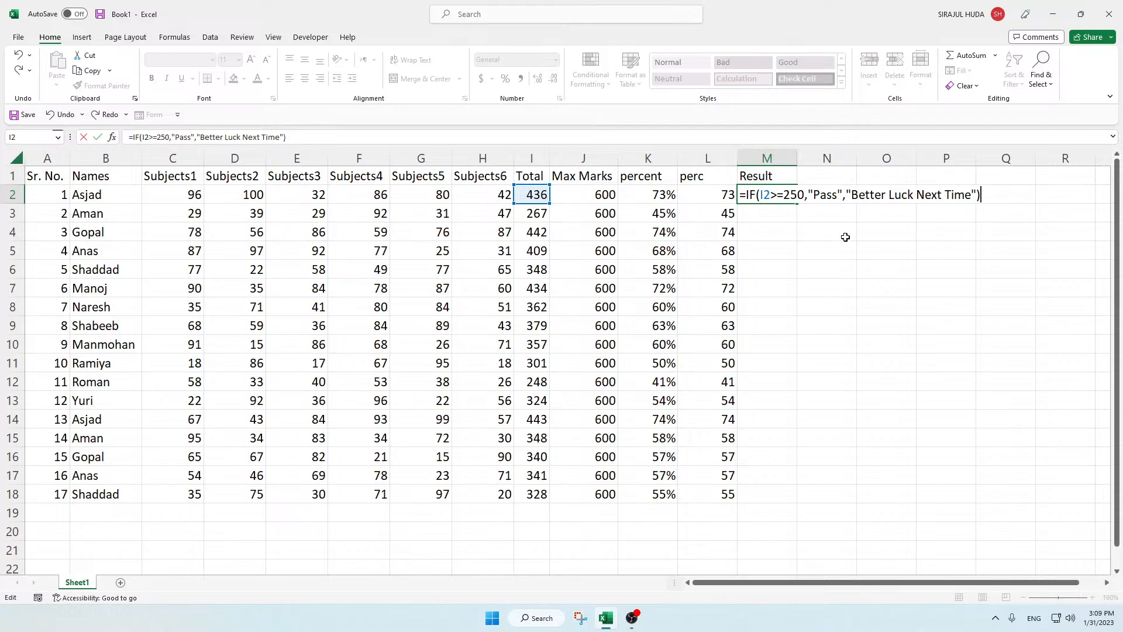
pyautogui.press('Return')
# Step: Fill the M2 result formula down to M18 and autofit the width of column M
pyautogui.click(762, 197)
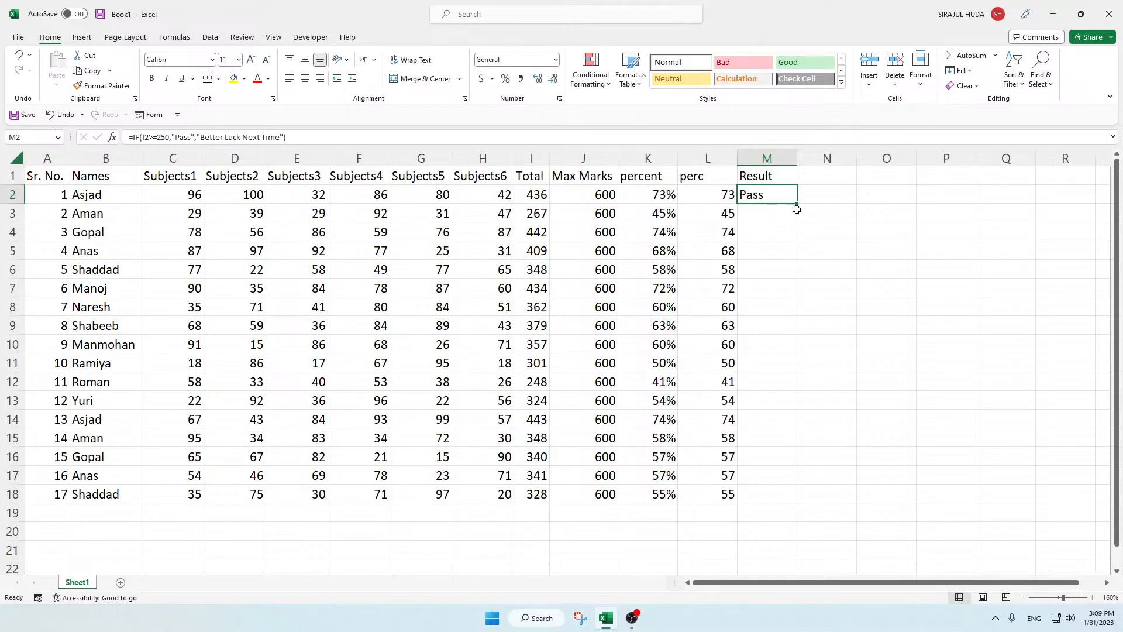
pyautogui.doubleClick(799, 204)
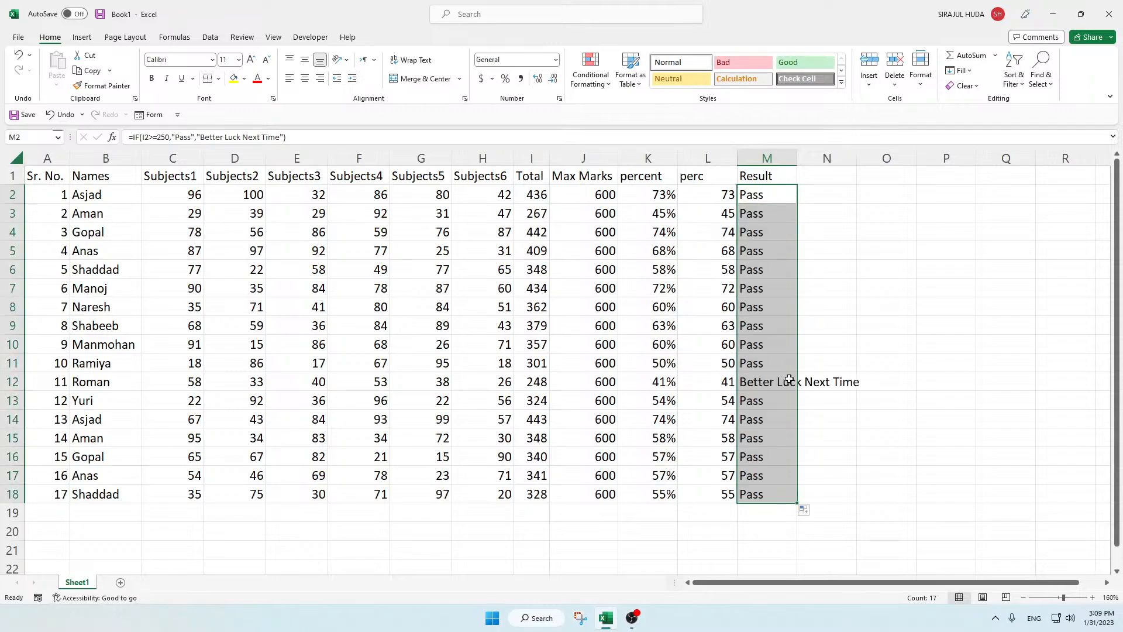
pyautogui.click(778, 479)
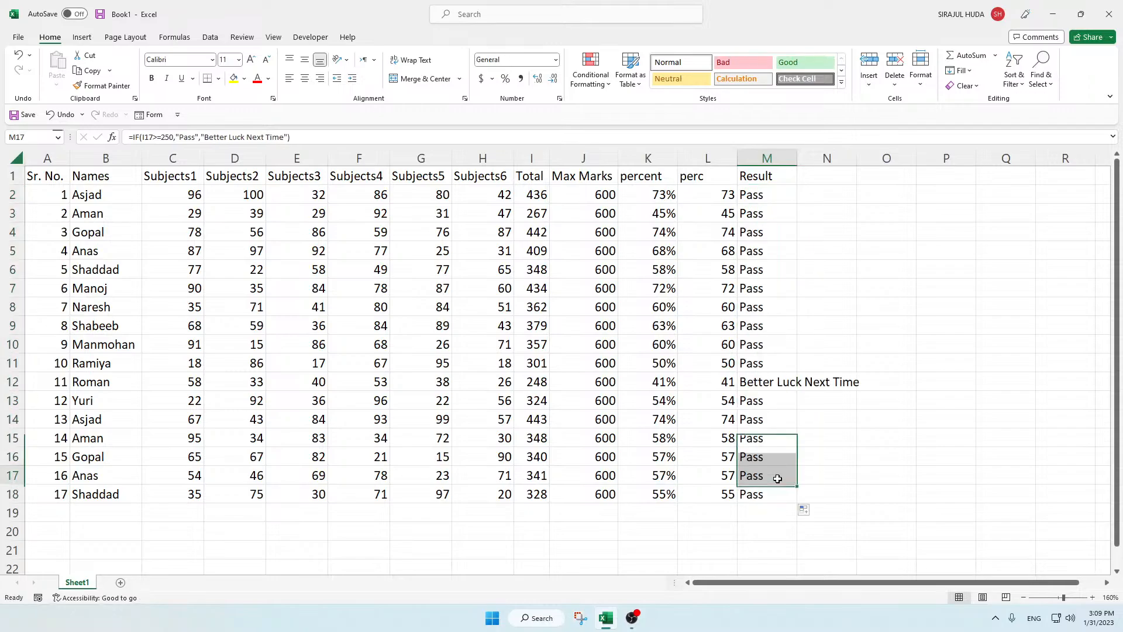
pyautogui.doubleClick(798, 155)
pyautogui.click(825, 285)
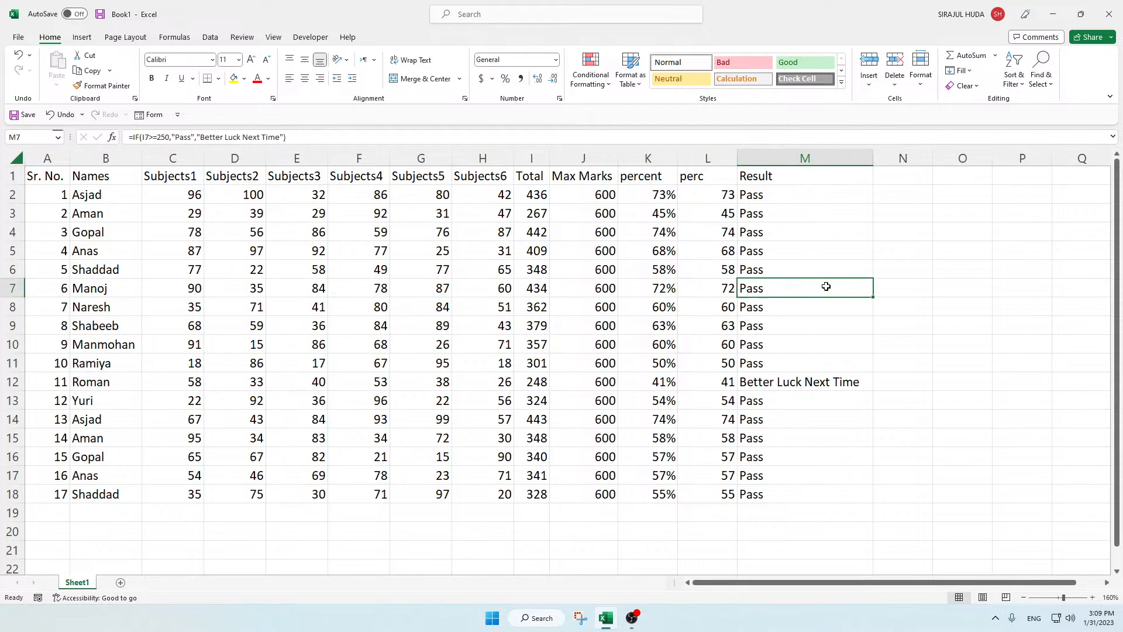
# Step: Change the row 5 student's marks to 12 in Subjects2, 23 in Subjects3 and 2 in Subjects4
pyautogui.click(237, 251)
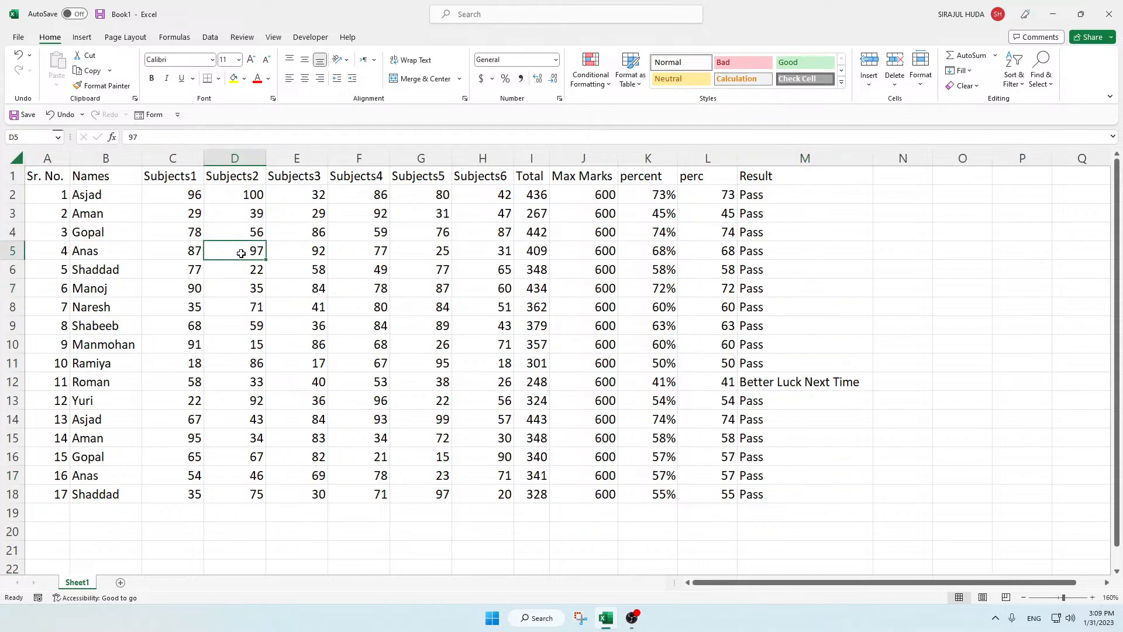
pyautogui.write('12')
pyautogui.click(293, 250)
pyautogui.write('23')
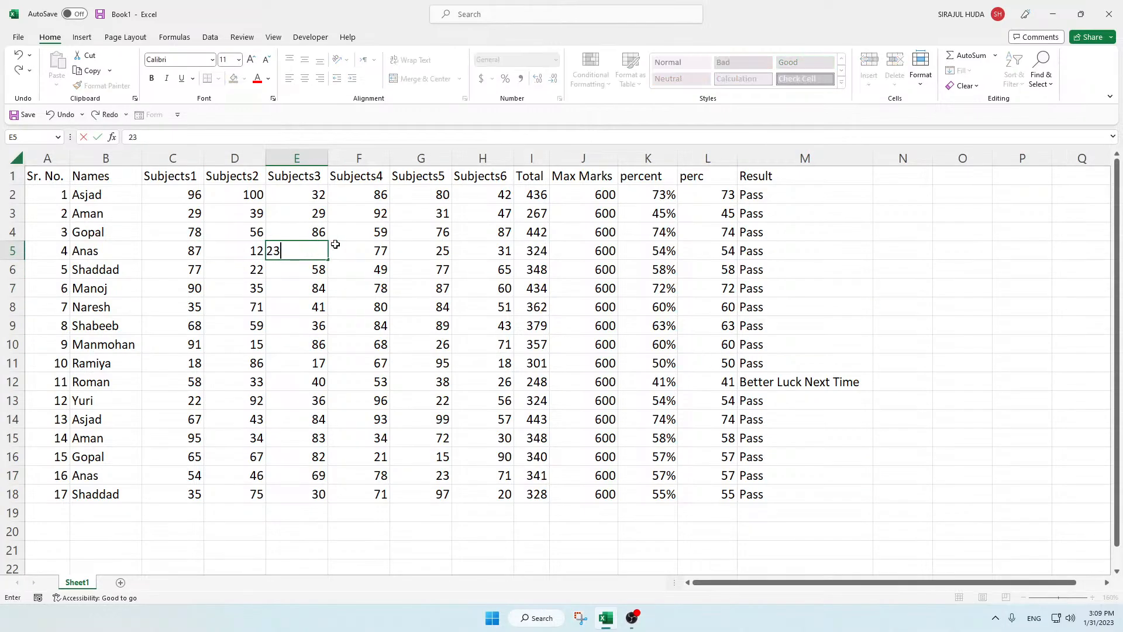
pyautogui.click(373, 250)
pyautogui.write('2')
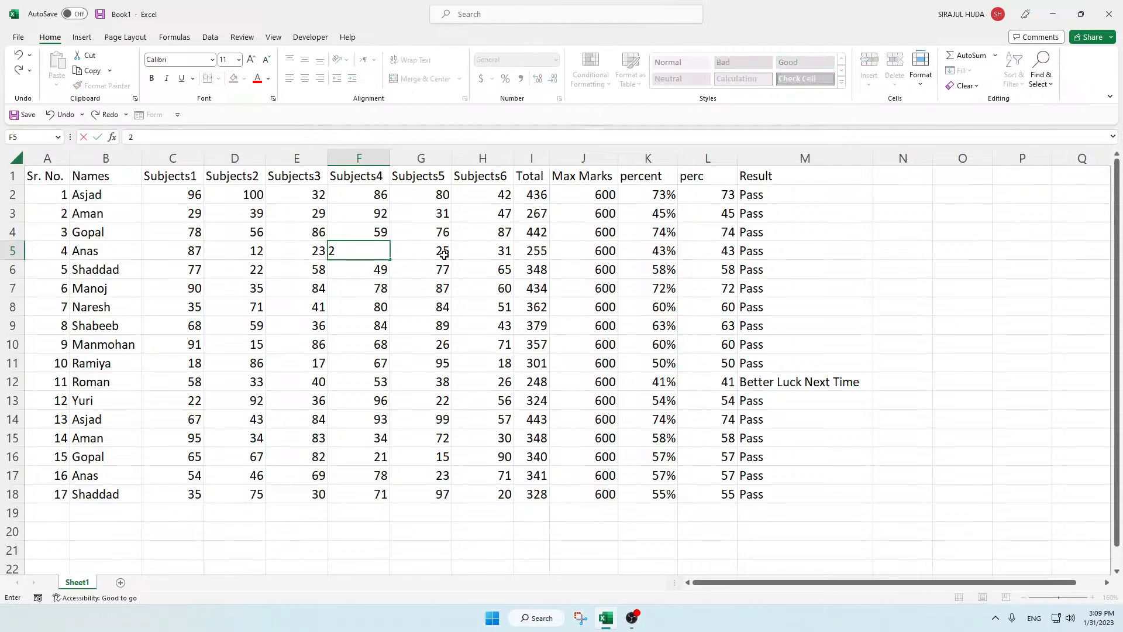
pyautogui.click(450, 257)
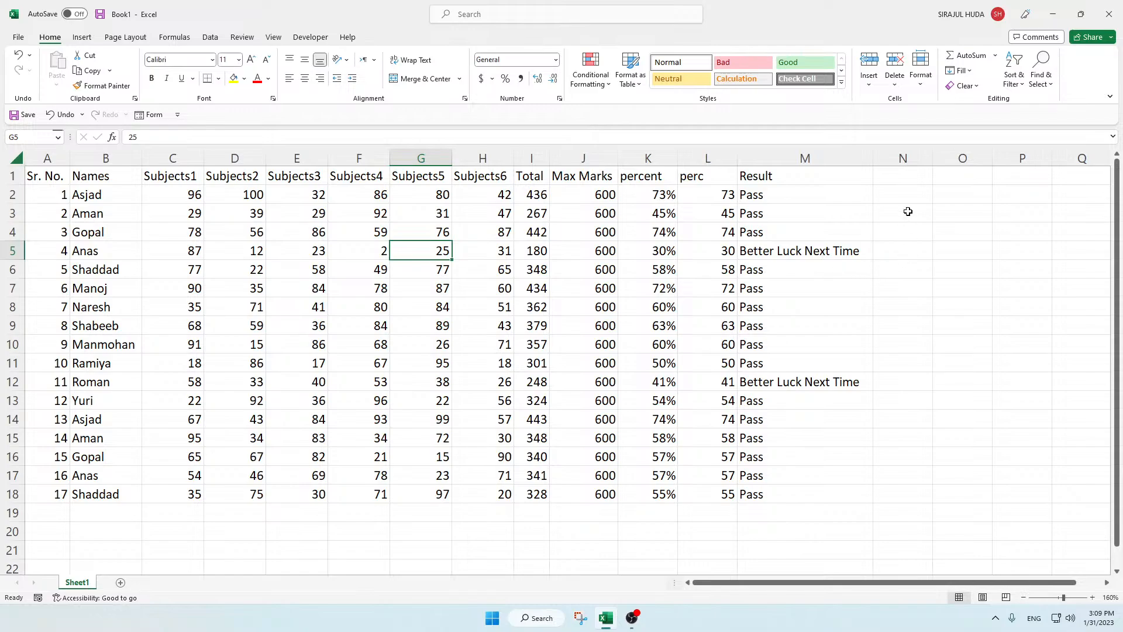
pyautogui.click(909, 170)
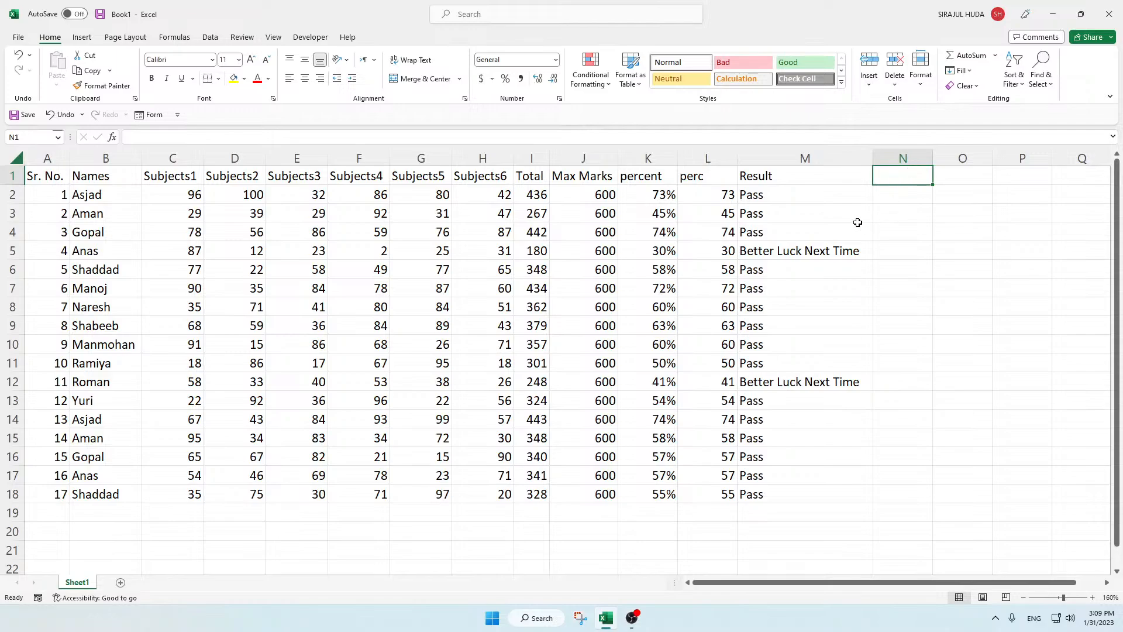
pyautogui.click(169, 197)
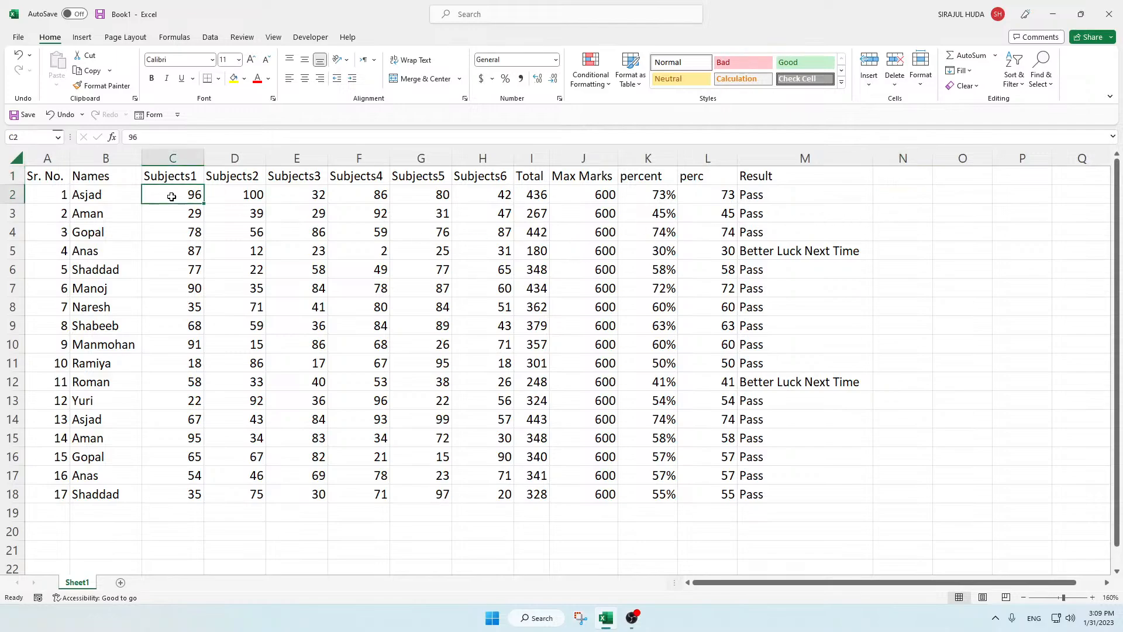
pyautogui.click(503, 194)
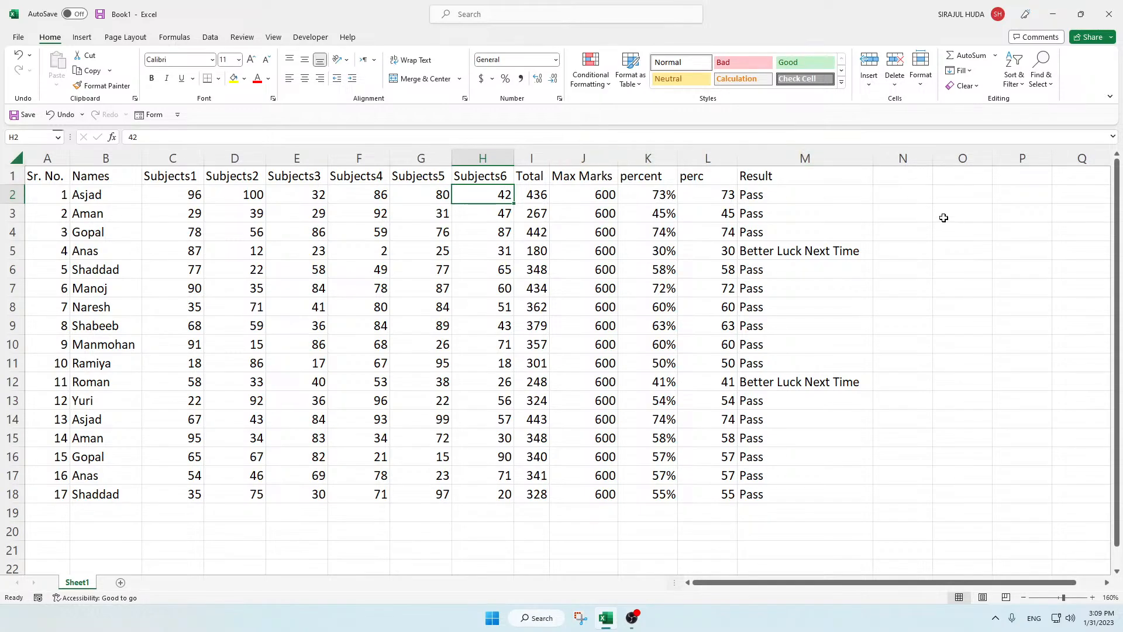
pyautogui.click(900, 198)
# Step: Enter the column header Result Sub Wise in N1 and autofit the width of column N
pyautogui.click(892, 178)
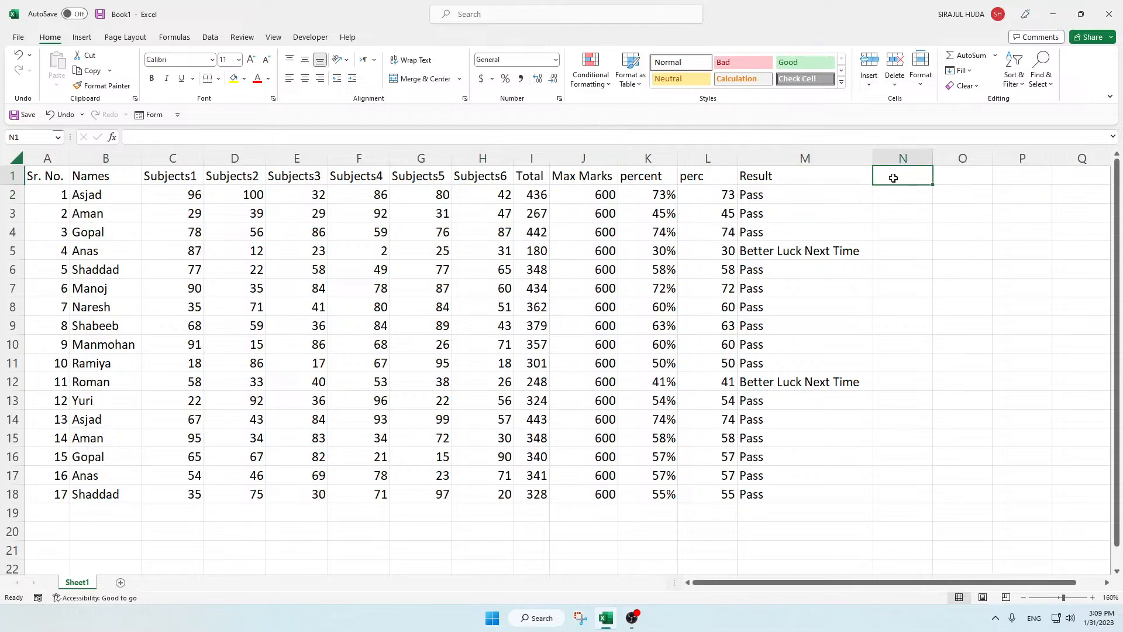
pyautogui.write('Result S')
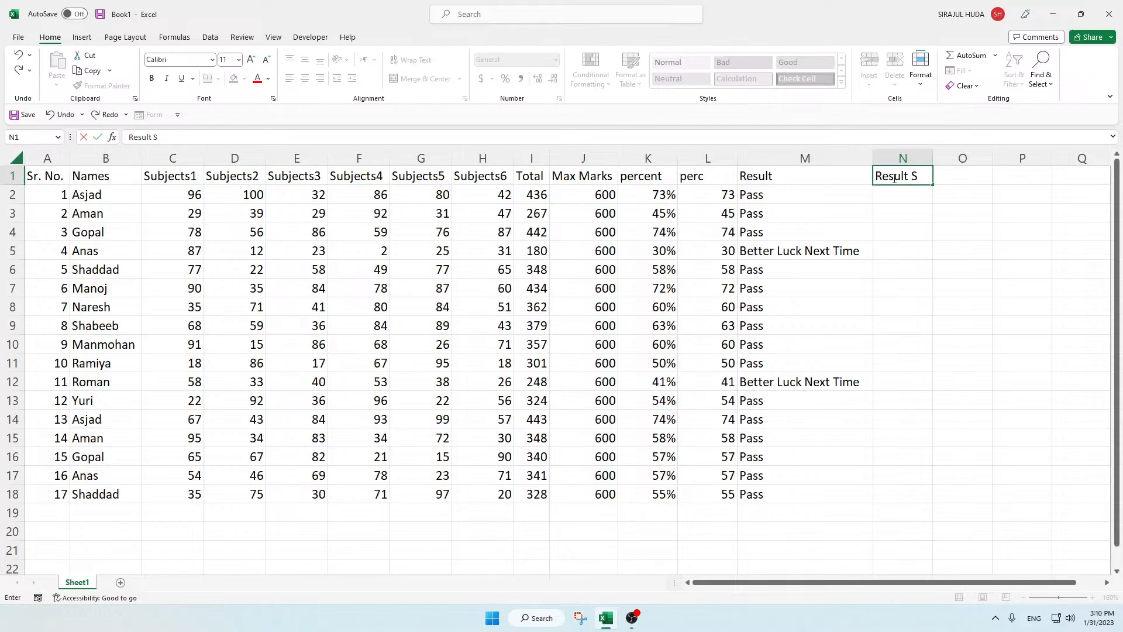
pyautogui.write('ub W')
pyautogui.write('ise')
pyautogui.press('Return')
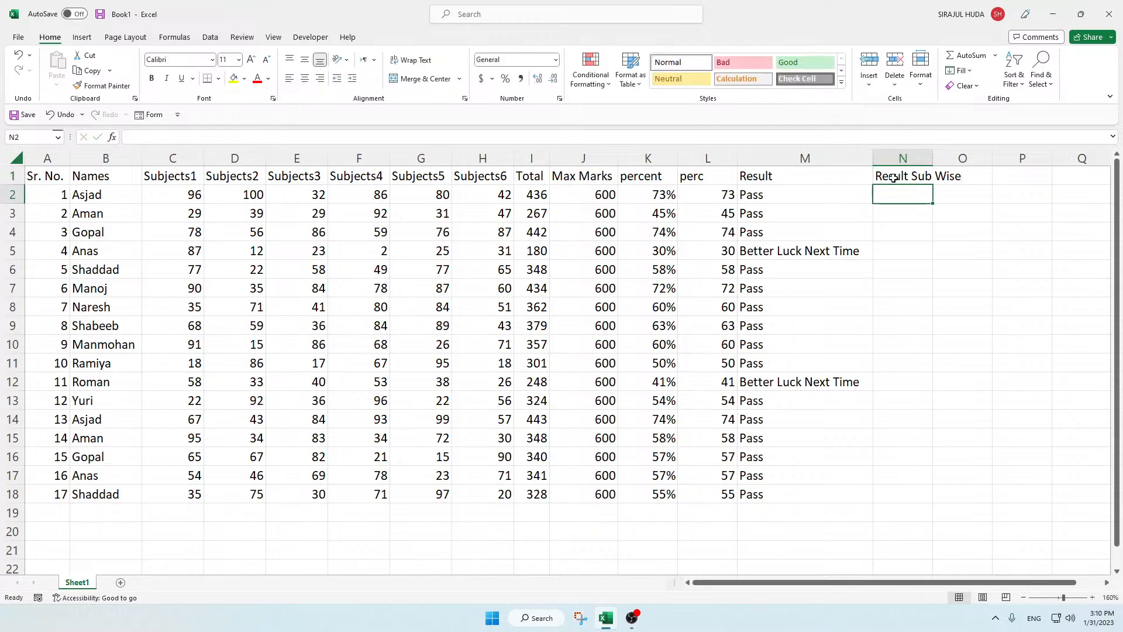
pyautogui.doubleClick(934, 156)
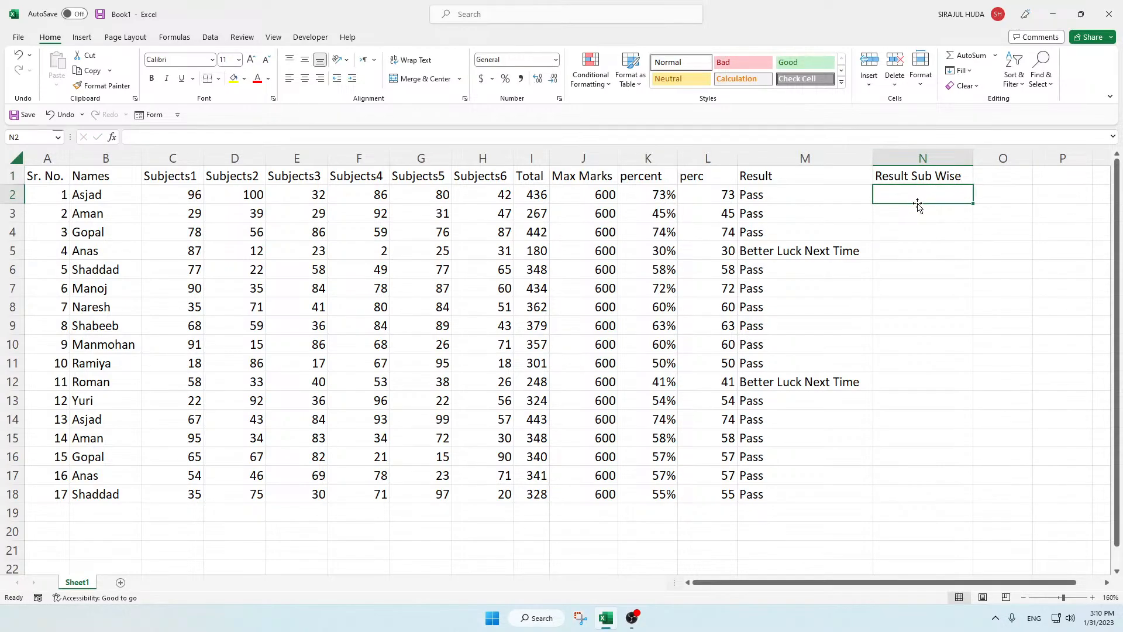
# Step: Begin an IF formula in N2 with a nested AND function as its logical test
pyautogui.write('=IF(')
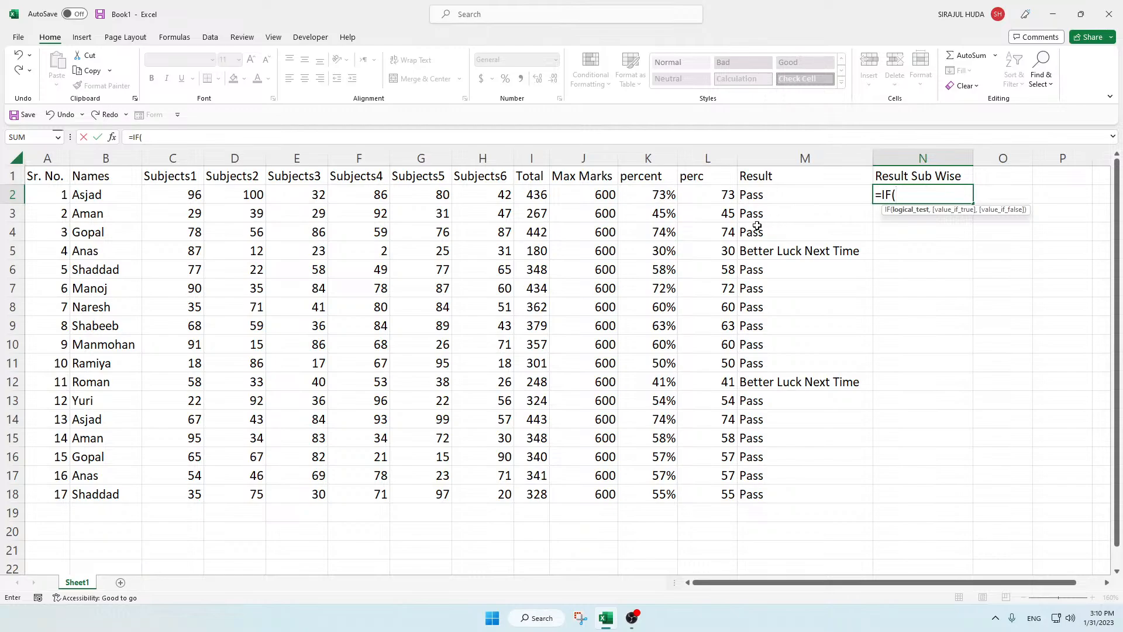
pyautogui.click(167, 193)
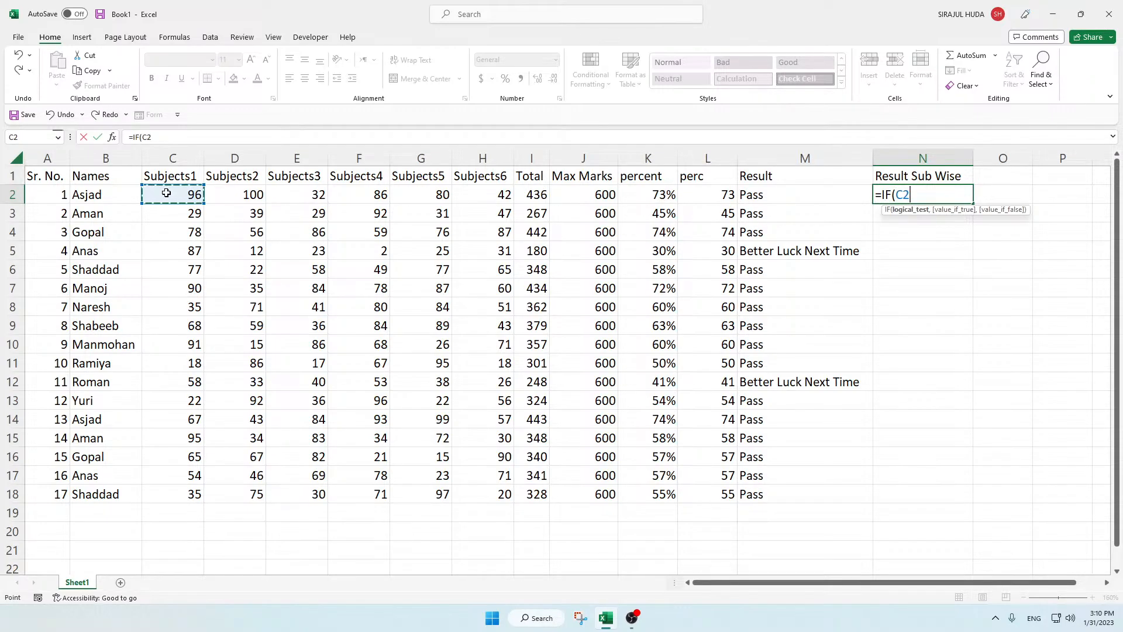
pyautogui.press('BackSpace')
pyautogui.press('BackSpace')
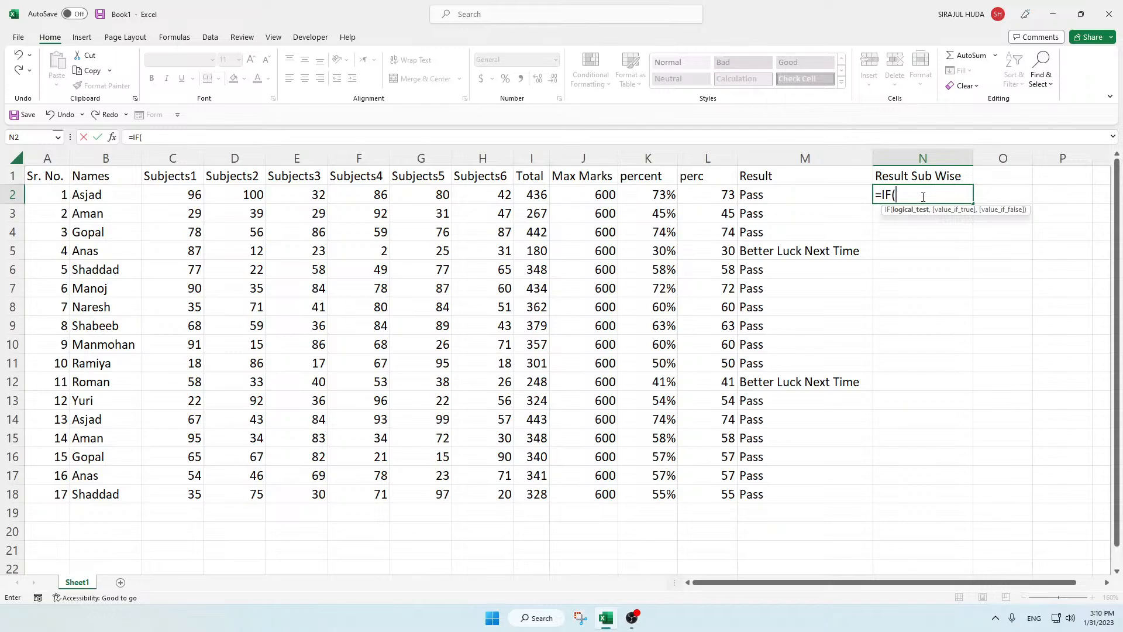
pyautogui.write('and')
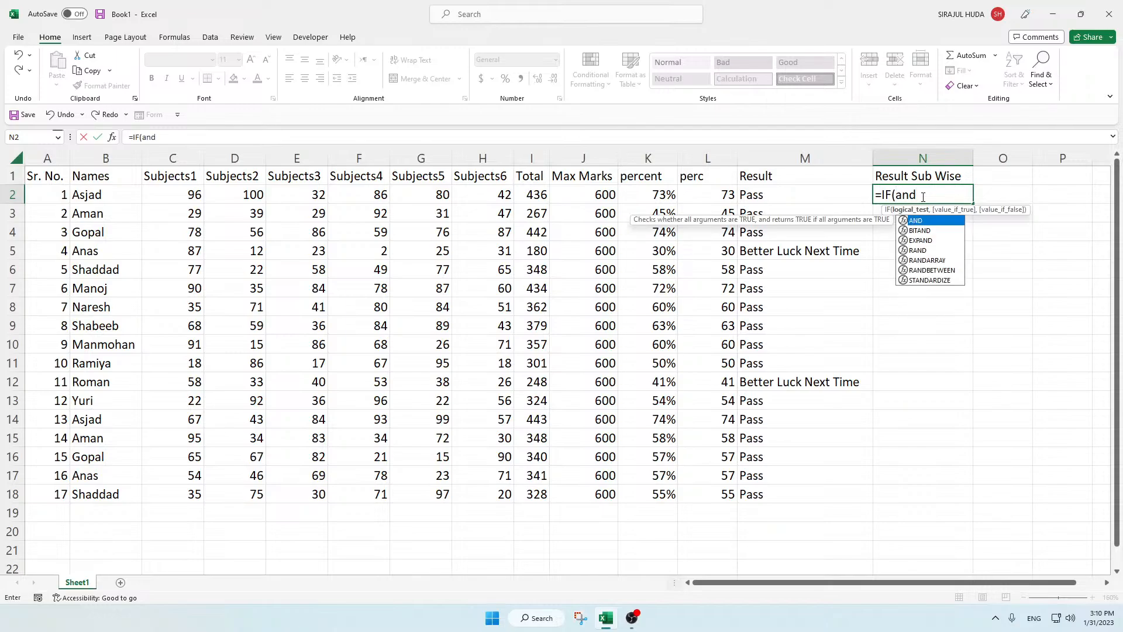
pyautogui.press('Tab')
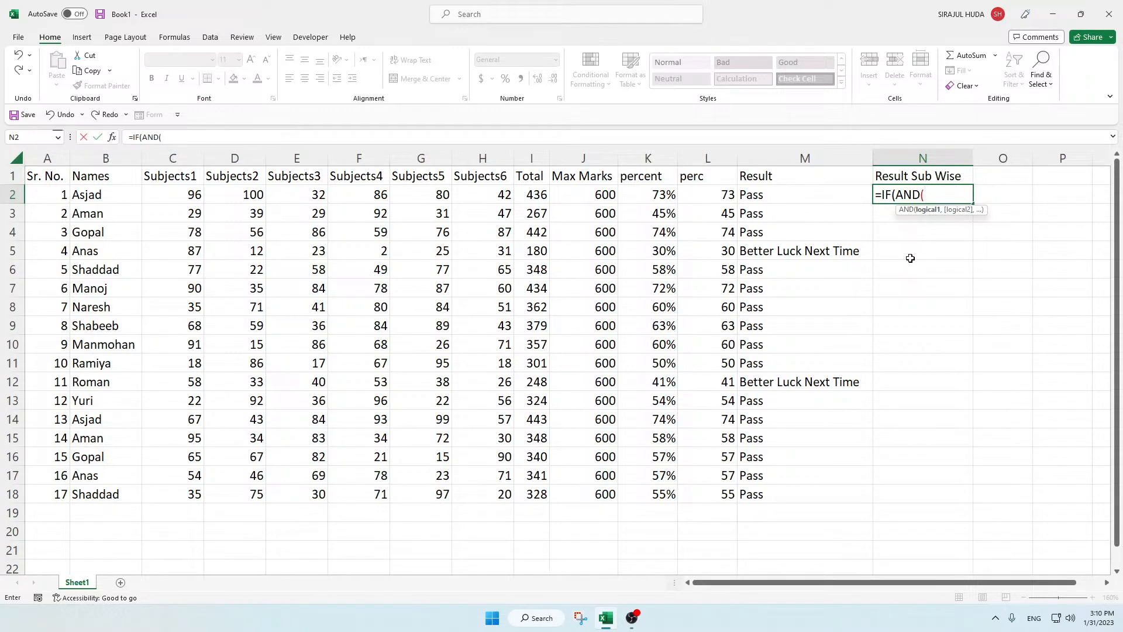
# Step: Add the conditions C2>=30 and D2>=30 to the AND function in N2
pyautogui.click(177, 195)
pyautogui.write('>')
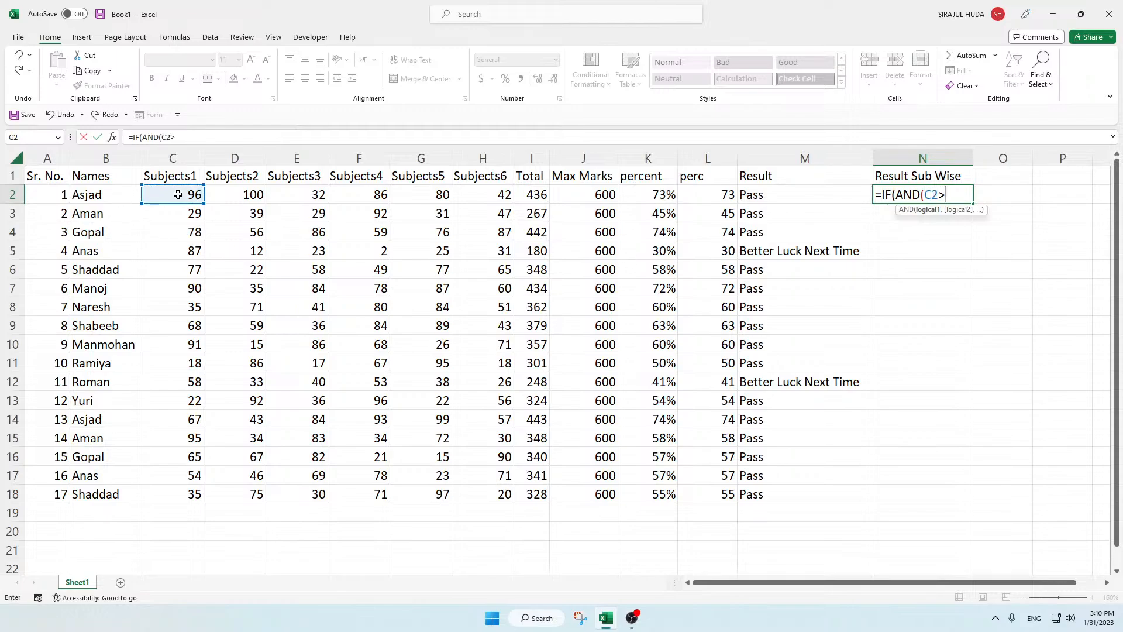
pyautogui.write('=30,')
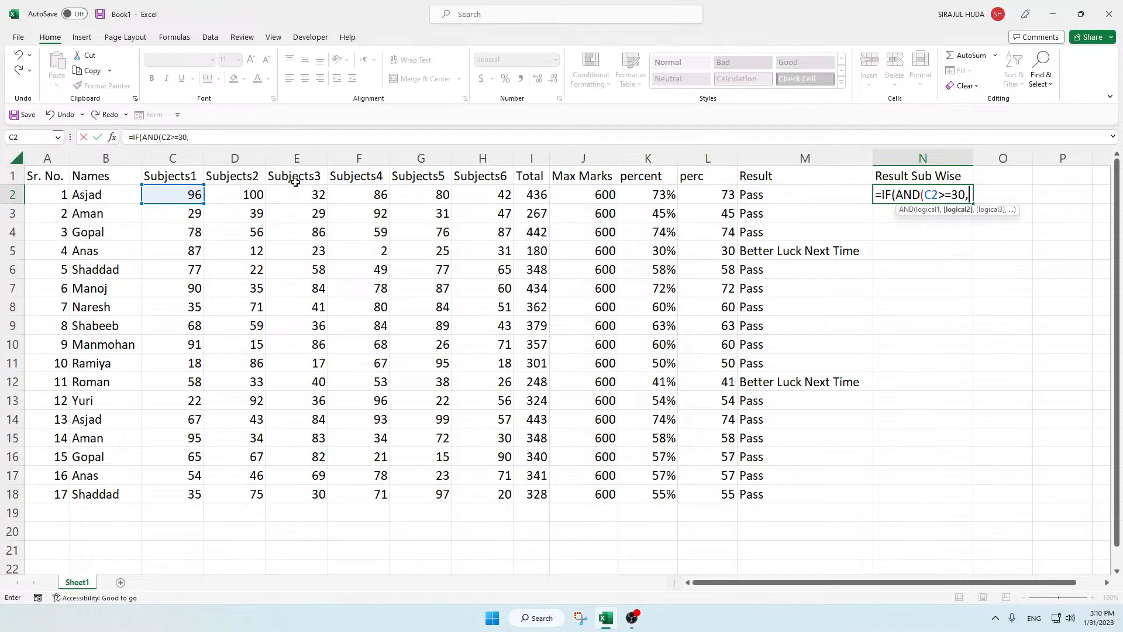
pyautogui.click(236, 194)
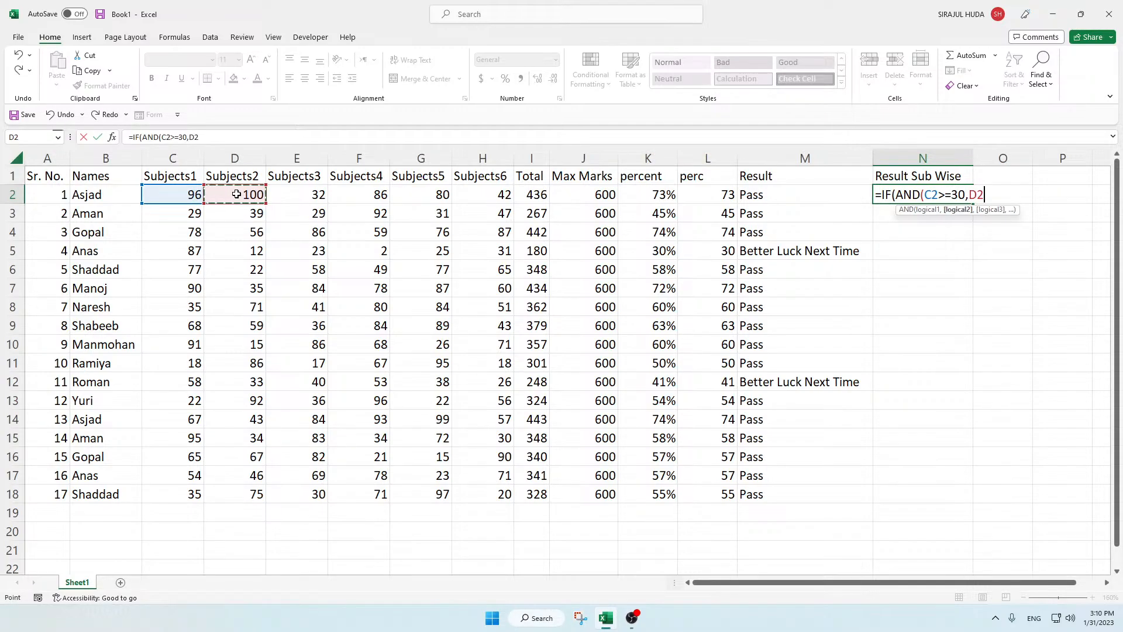
pyautogui.write('>=30,')
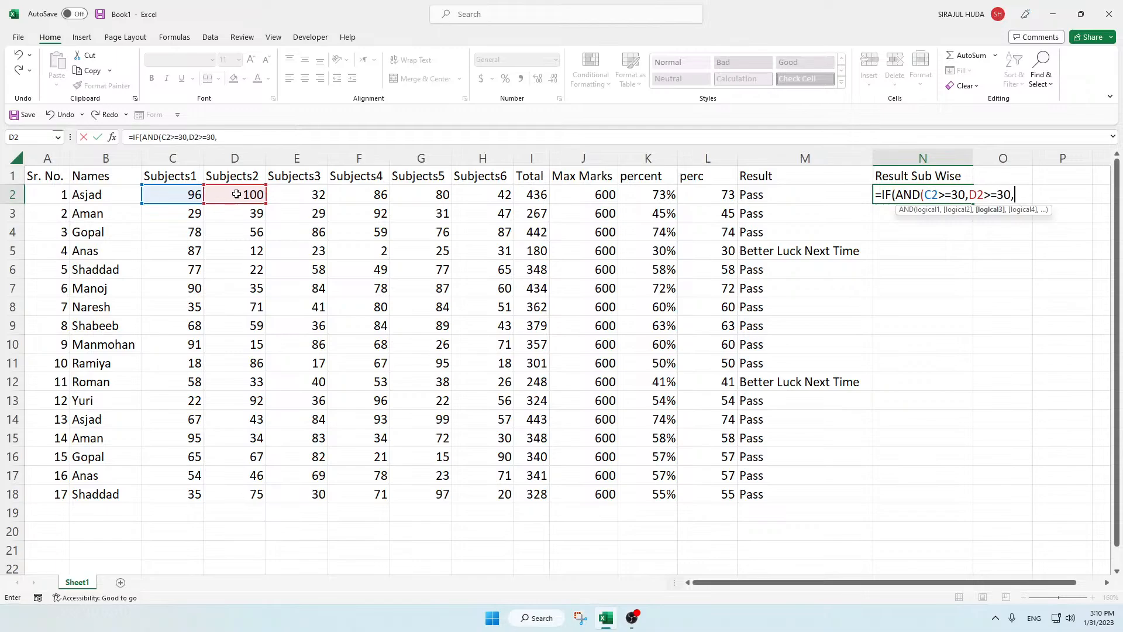
# Step: Reuse the copied >=30 comparison to add conditions for E2, F2, G2 and H2, and close the AND test in N2
pyautogui.moveTo(1019, 194); pyautogui.dragTo(988, 194)
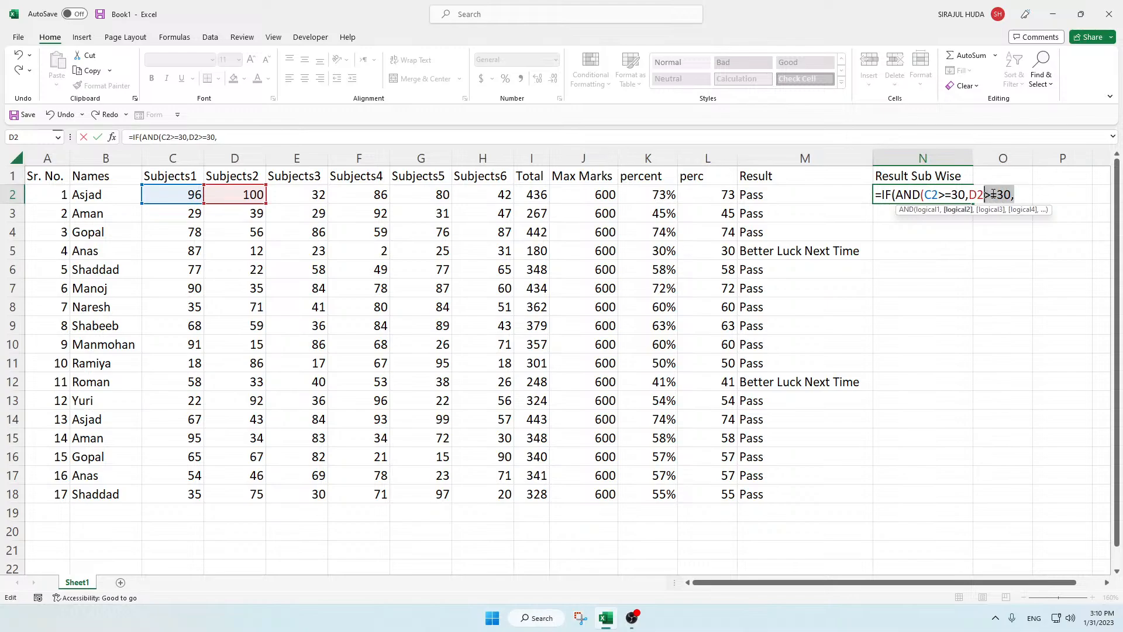
pyautogui.click(1021, 194)
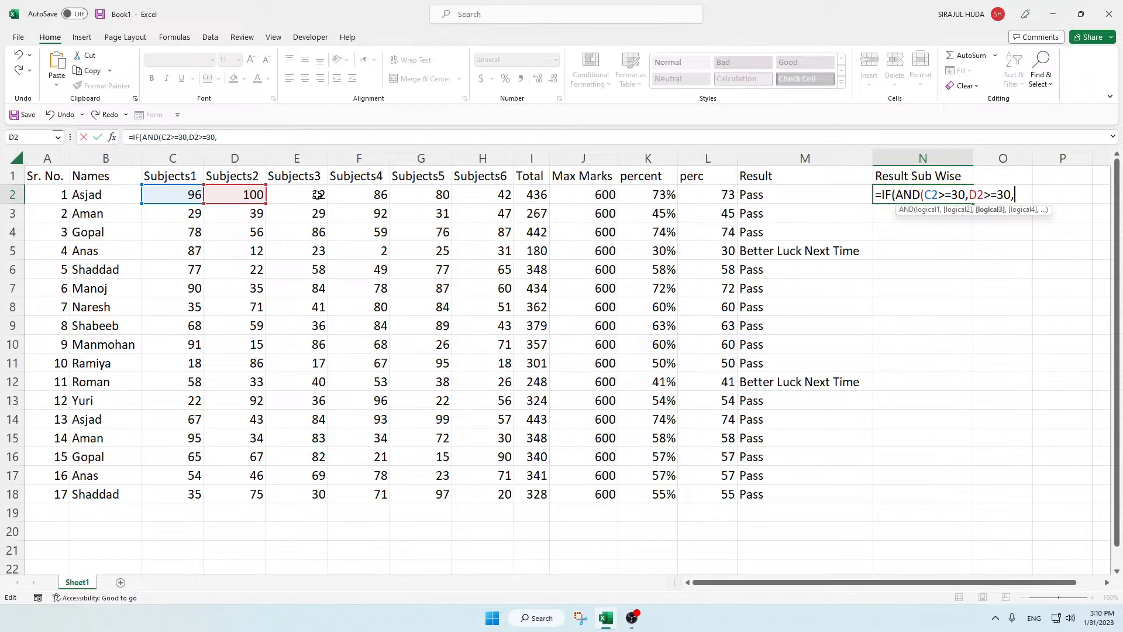
pyautogui.click(317, 196)
pyautogui.write('>=30,')
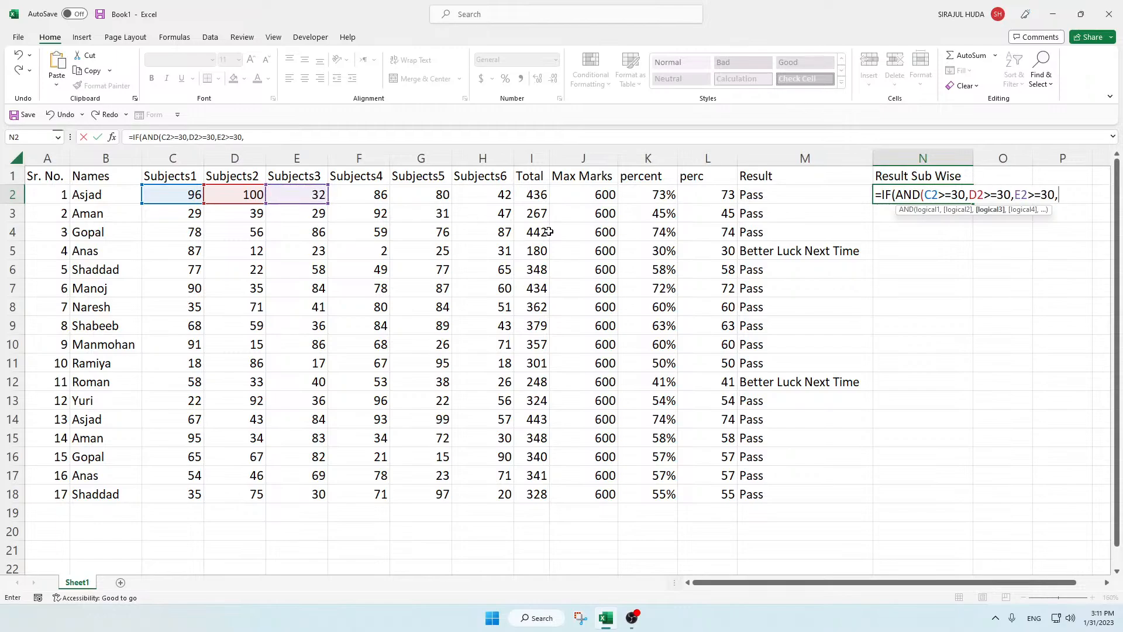
pyautogui.click(363, 193)
pyautogui.write('>=30,')
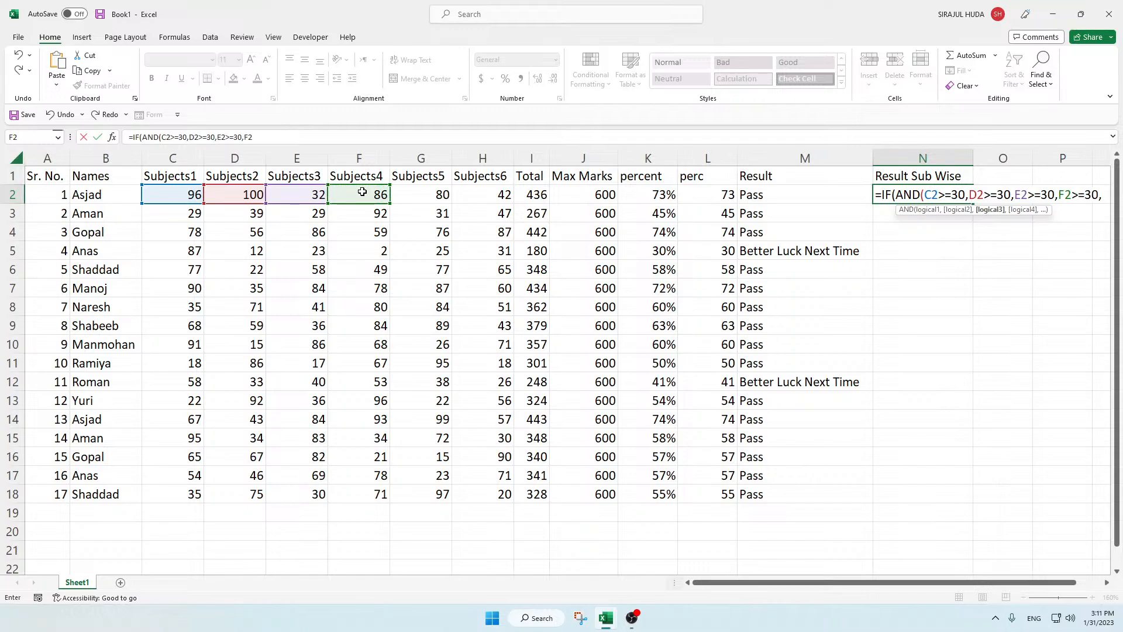
pyautogui.click(434, 195)
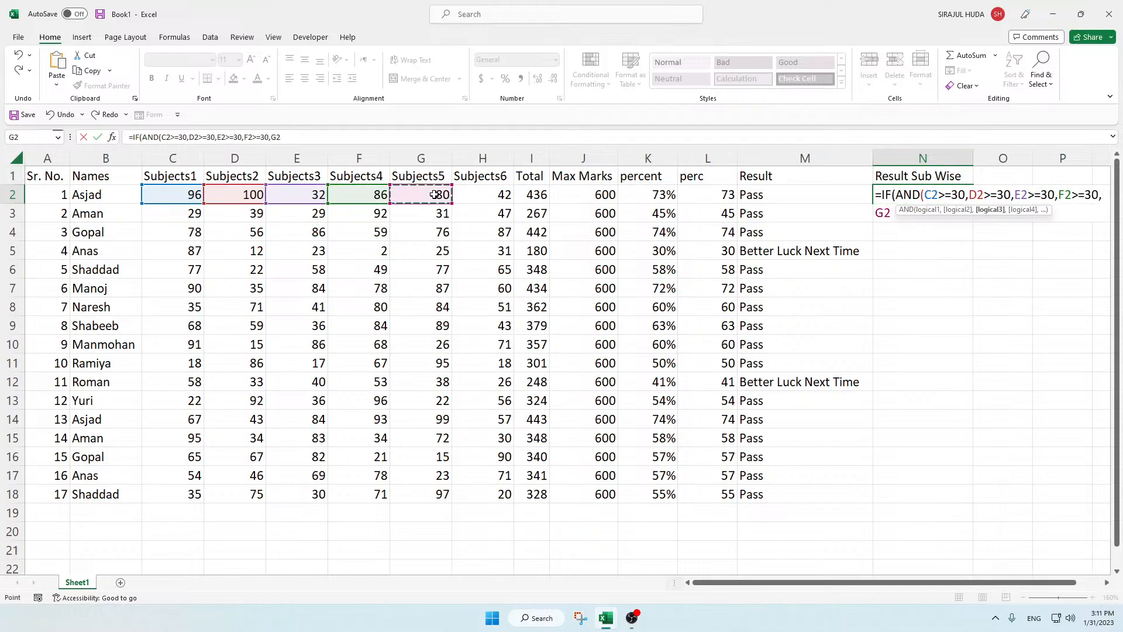
pyautogui.write('>=30,')
pyautogui.click(489, 194)
pyautogui.write('>=30,H2>=30')
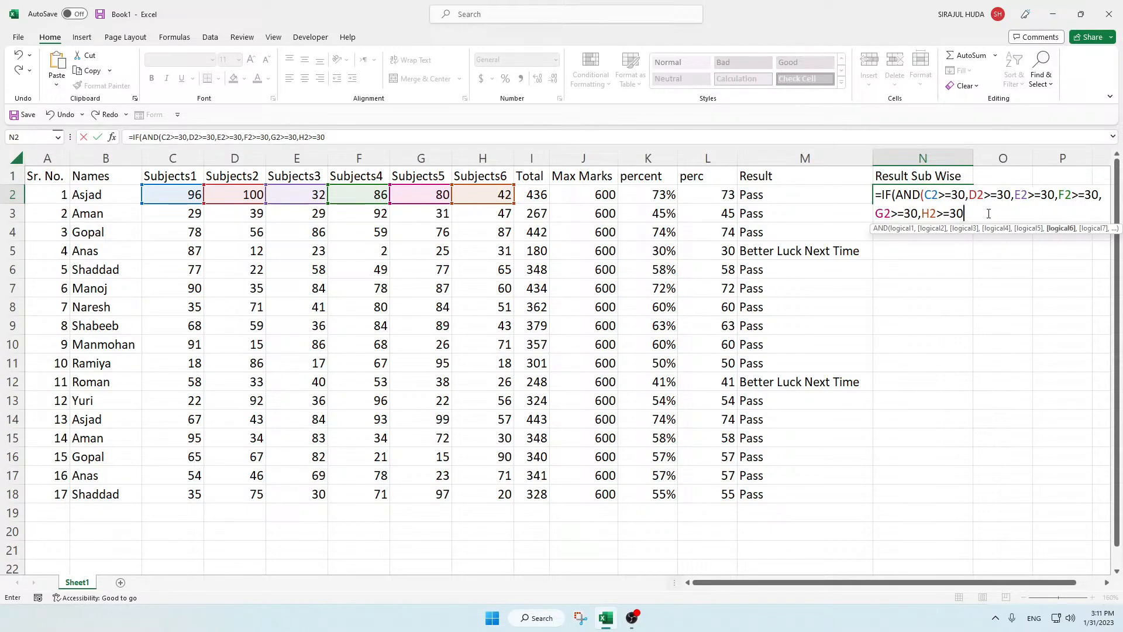
pyautogui.write(')')
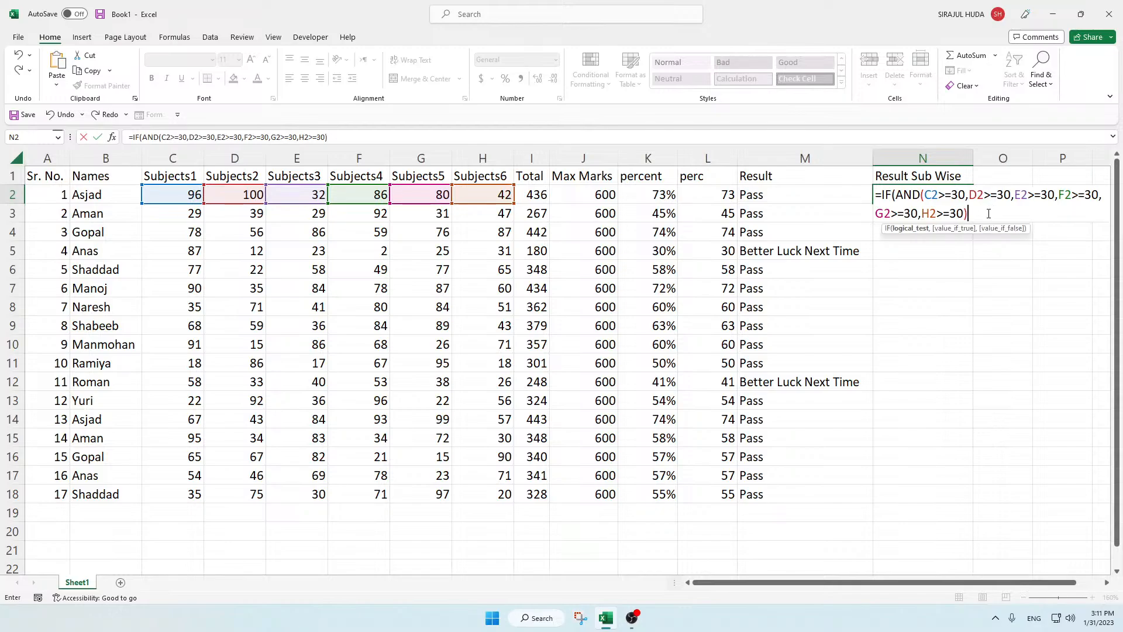
pyautogui.write(',"Pass","Loa')
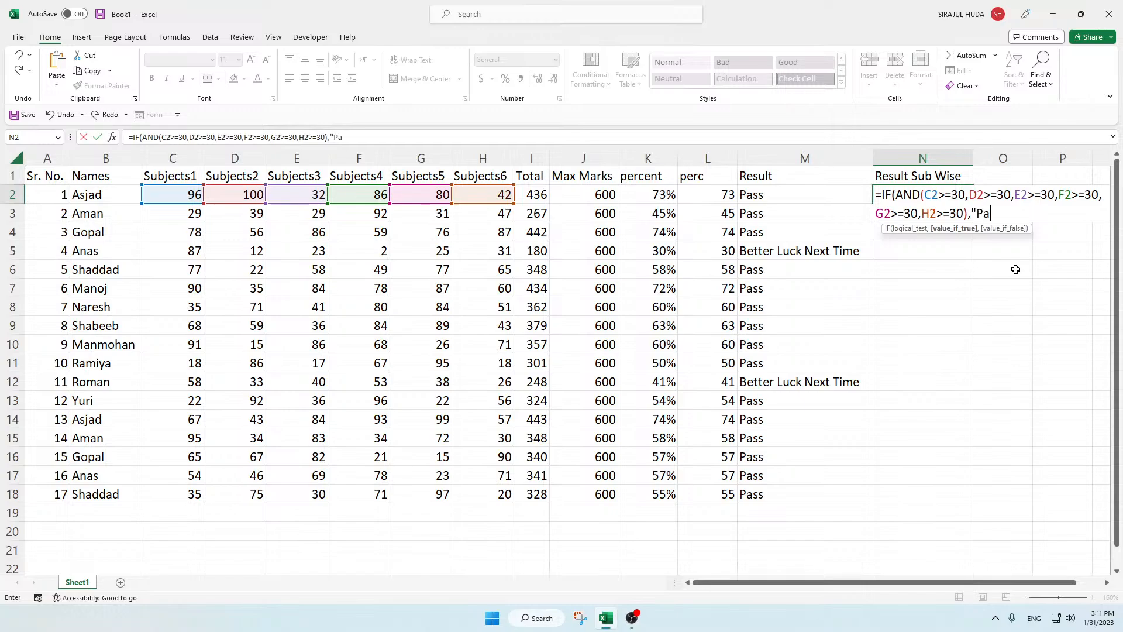
# Step: Complete the IF formula in N2 with "Pass" as the true value and "Lost" as the false value
pyautogui.write('ss","Loa')
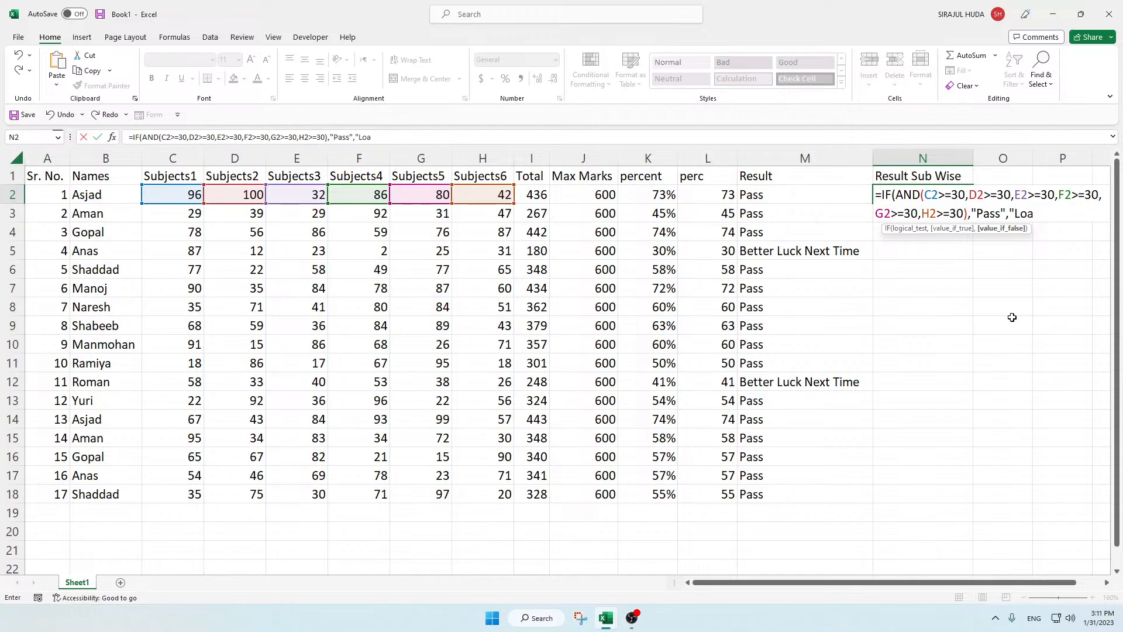
pyautogui.press('BackSpace')
pyautogui.press('Return')
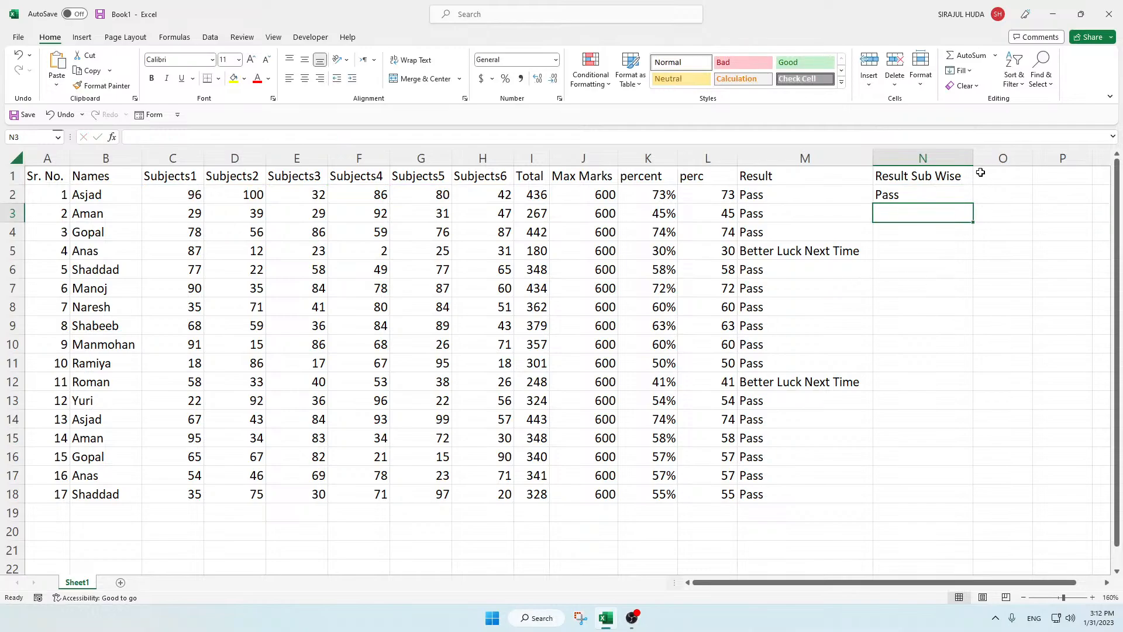
# Step: Fill the N2 formula down the Result Sub Wise column to N18
pyautogui.click(960, 196)
pyautogui.doubleClick(973, 203)
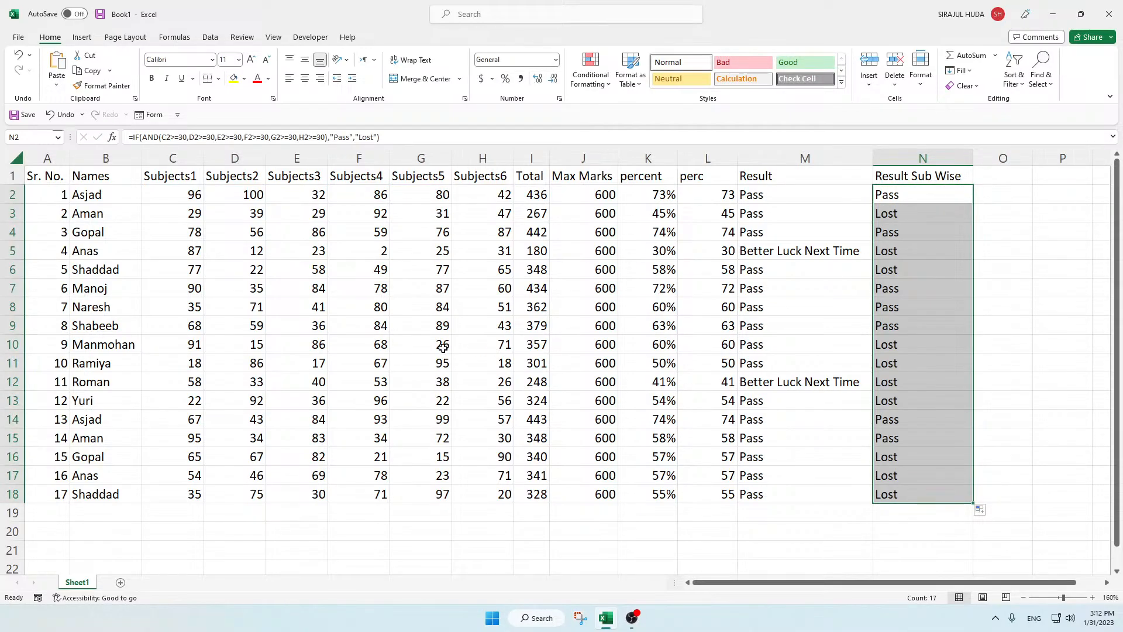
pyautogui.click(582, 344)
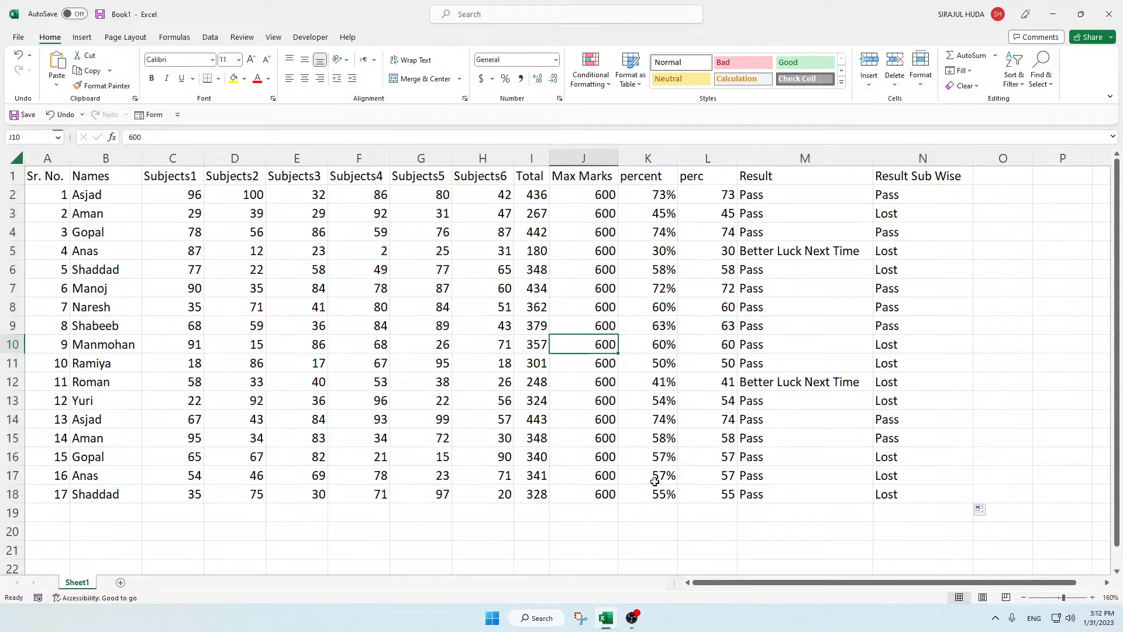
pyautogui.click(295, 287)
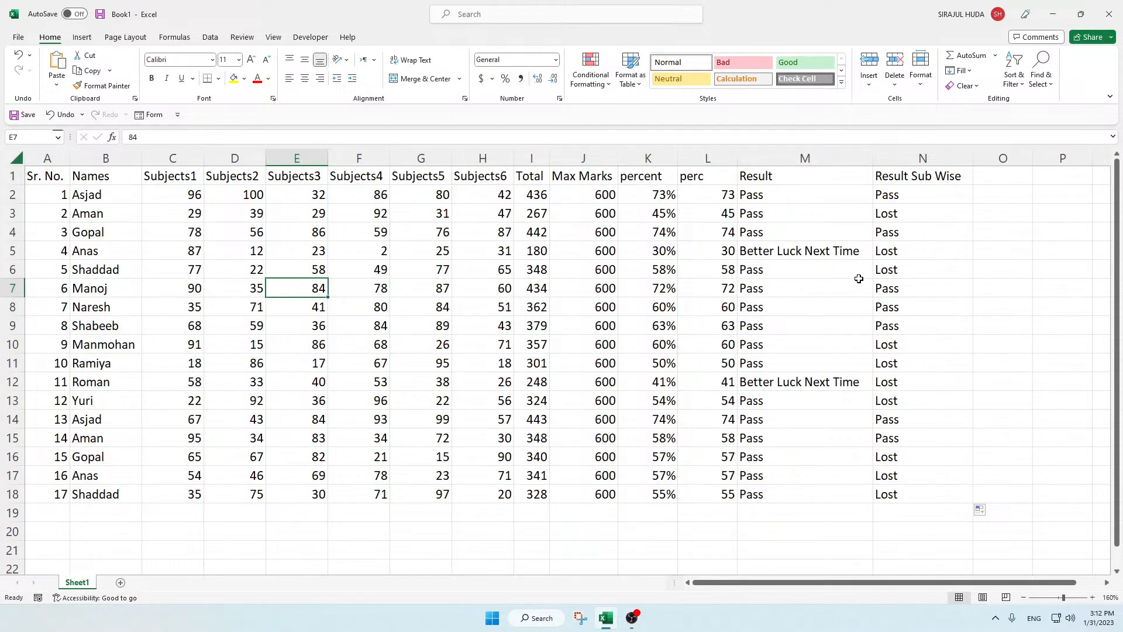
# Step: Manually format result cell M2 with a light orange fill and a red font colour
pyautogui.click(766, 201)
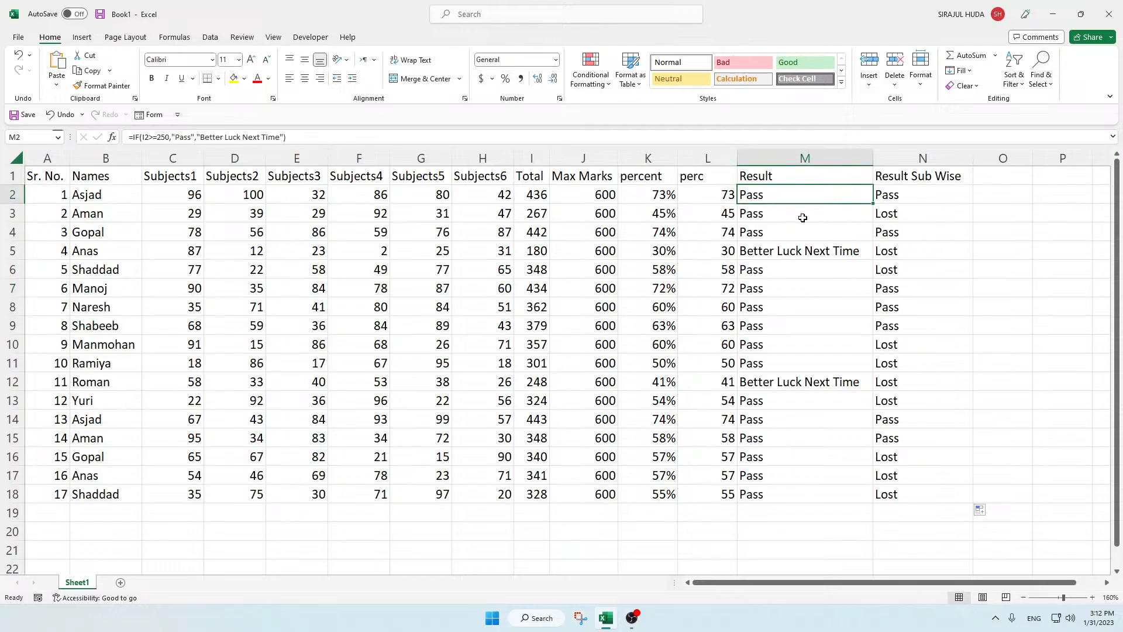
pyautogui.click(803, 218)
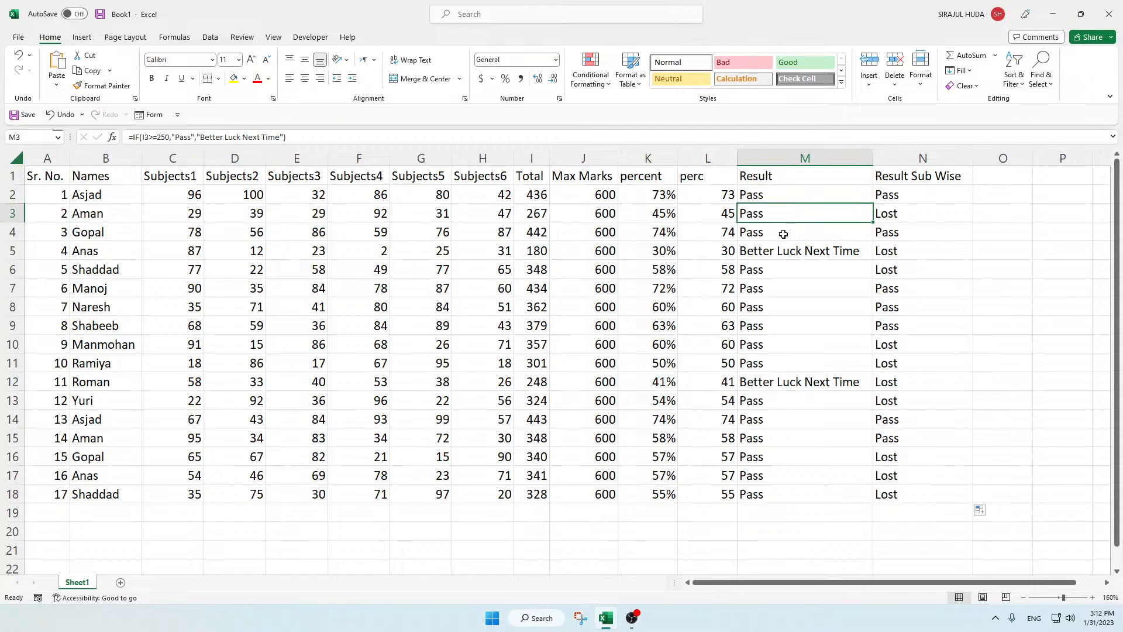
pyautogui.click(774, 196)
pyautogui.click(245, 79)
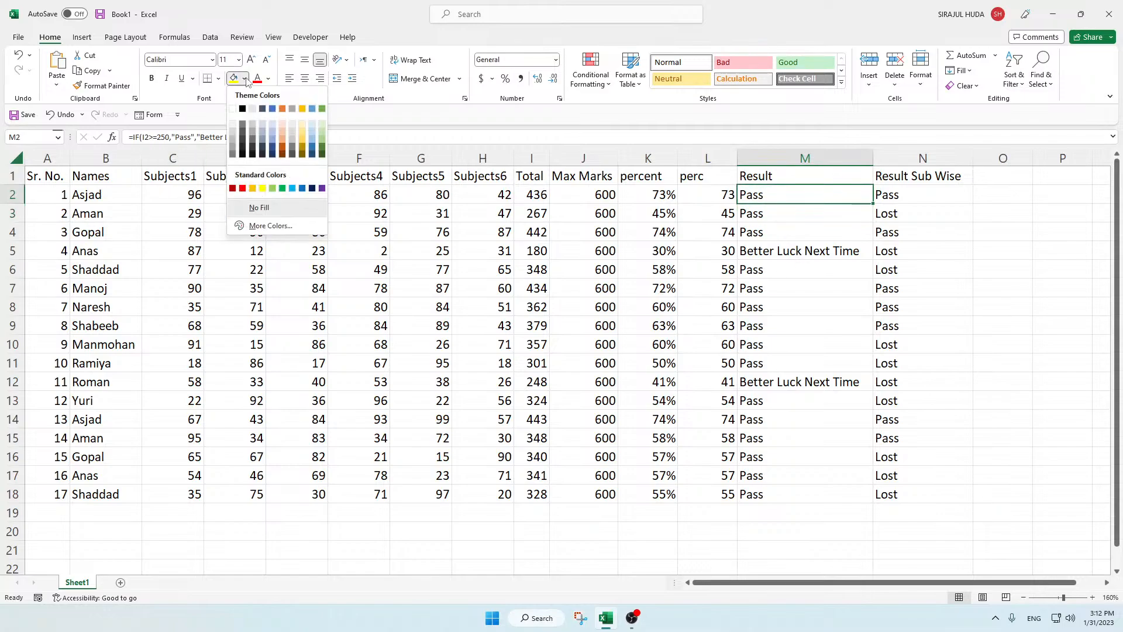
pyautogui.click(284, 124)
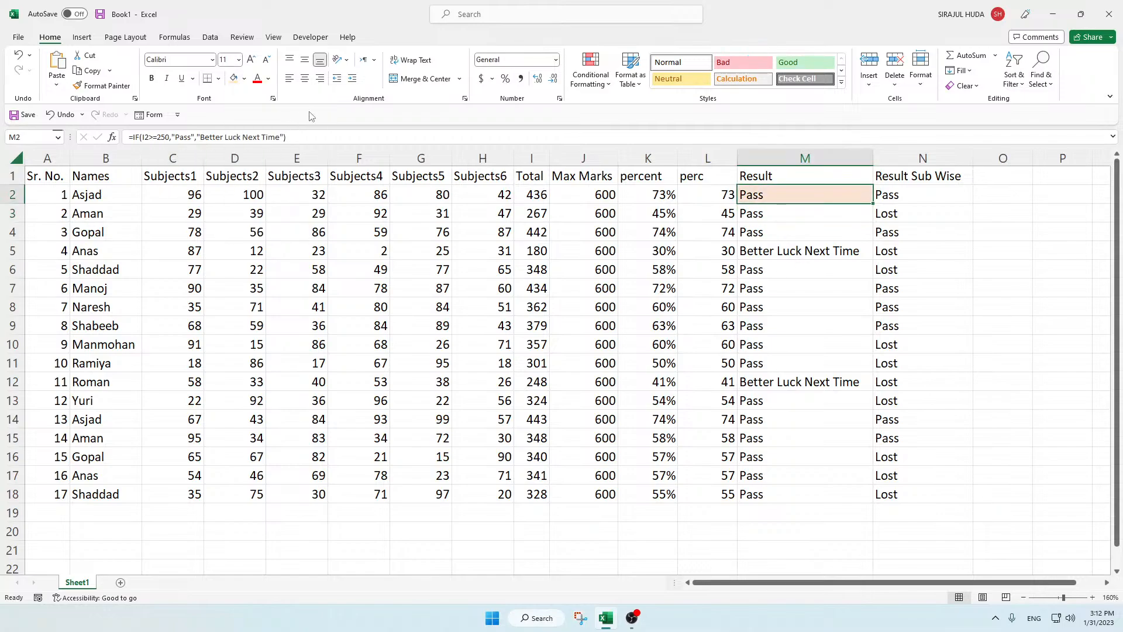
pyautogui.click(257, 86)
pyautogui.click(838, 367)
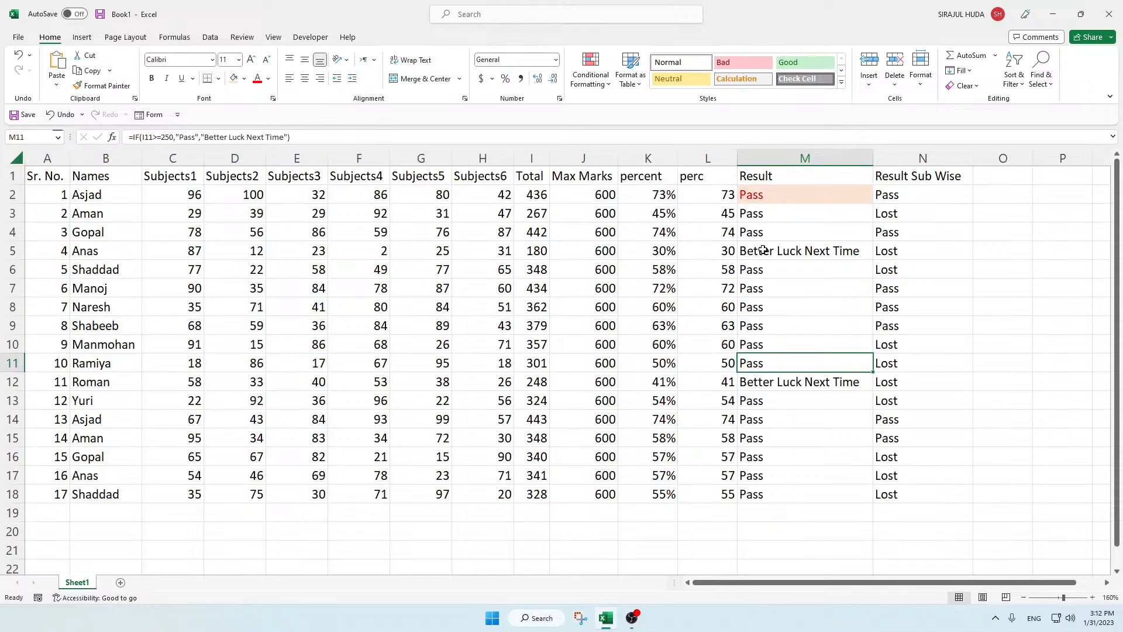
pyautogui.click(754, 209)
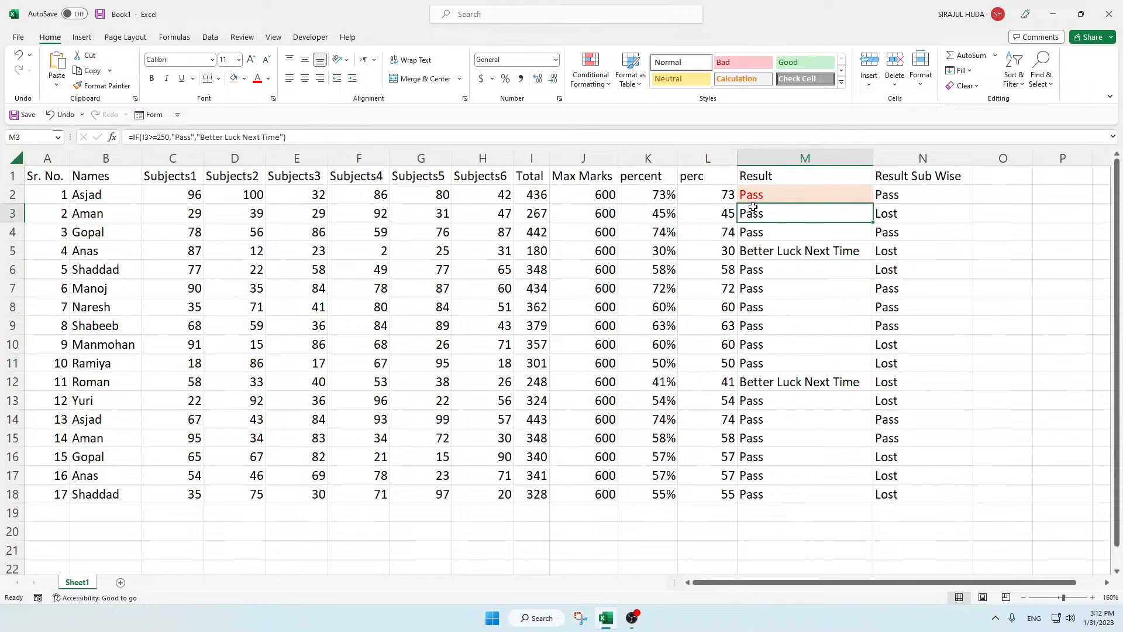
pyautogui.click(763, 194)
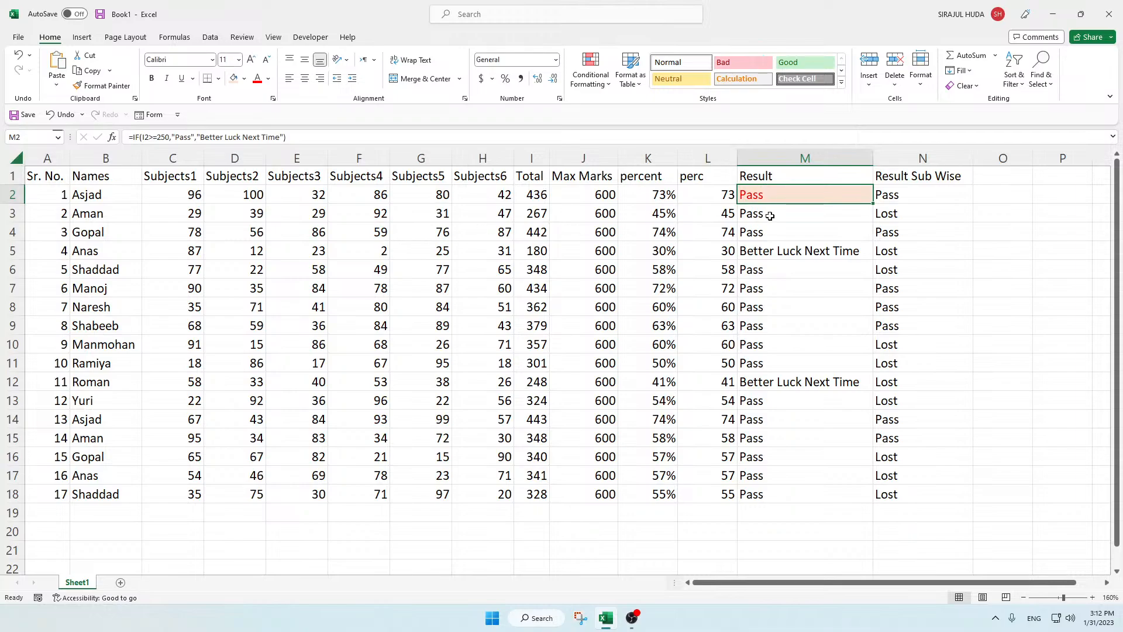
# Step: Change the marks in row 2 to 10 in E2, 10 in D2 and 1 in G2, and check the result in M2
pyautogui.click(316, 196)
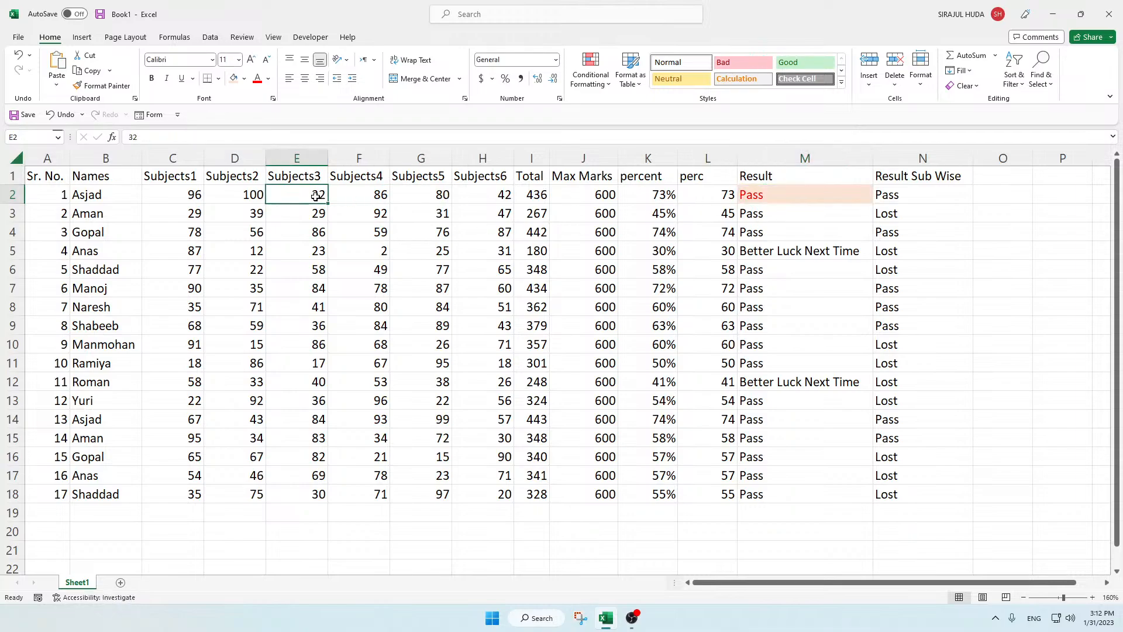
pyautogui.write('10')
pyautogui.click(246, 194)
pyautogui.write('10')
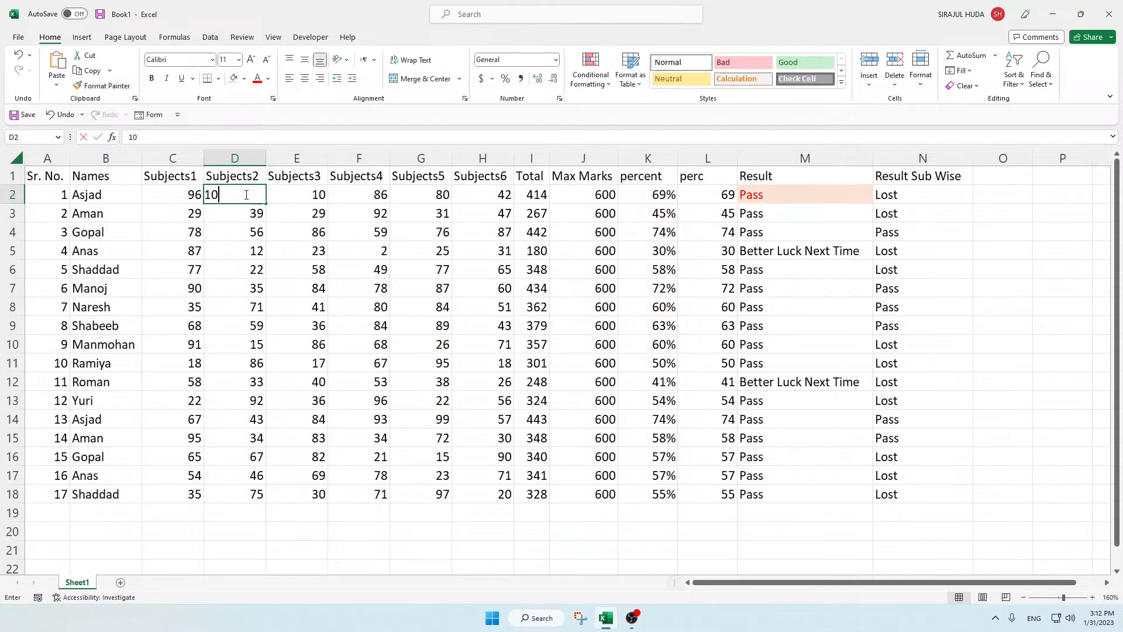
pyautogui.click(305, 211)
pyautogui.click(443, 197)
pyautogui.write('0')
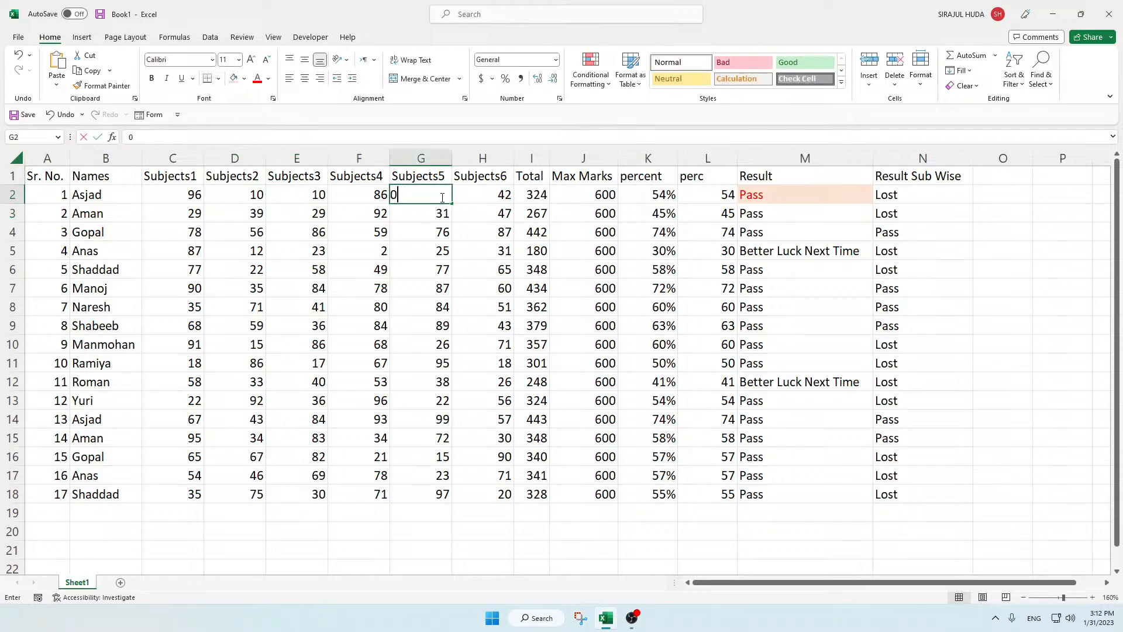
pyautogui.write('1')
pyautogui.click(442, 213)
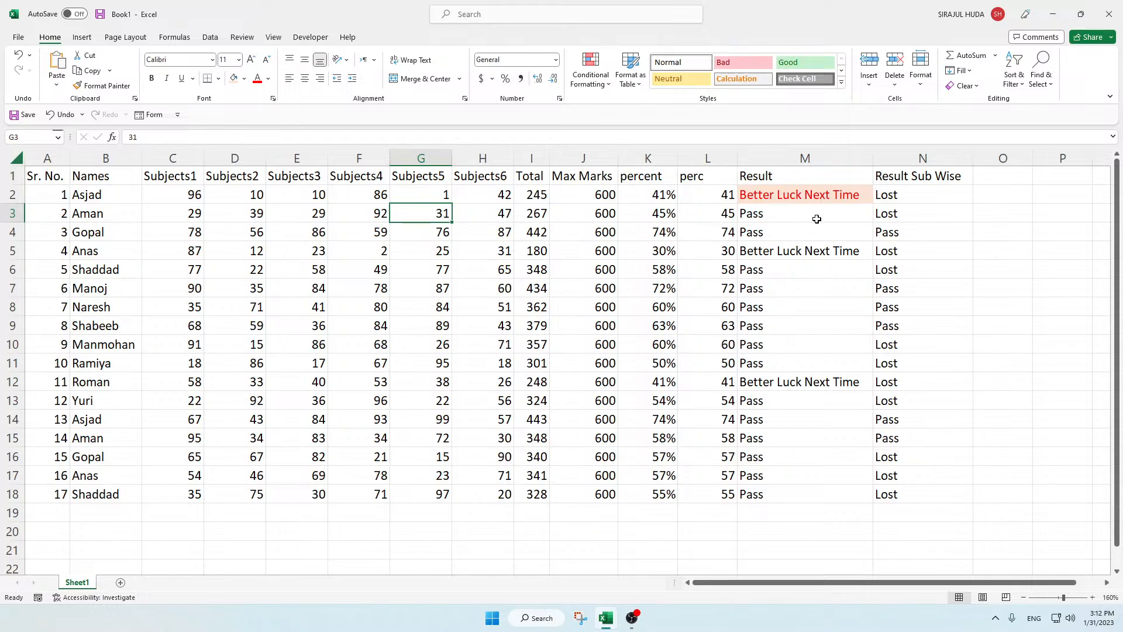
pyautogui.click(793, 196)
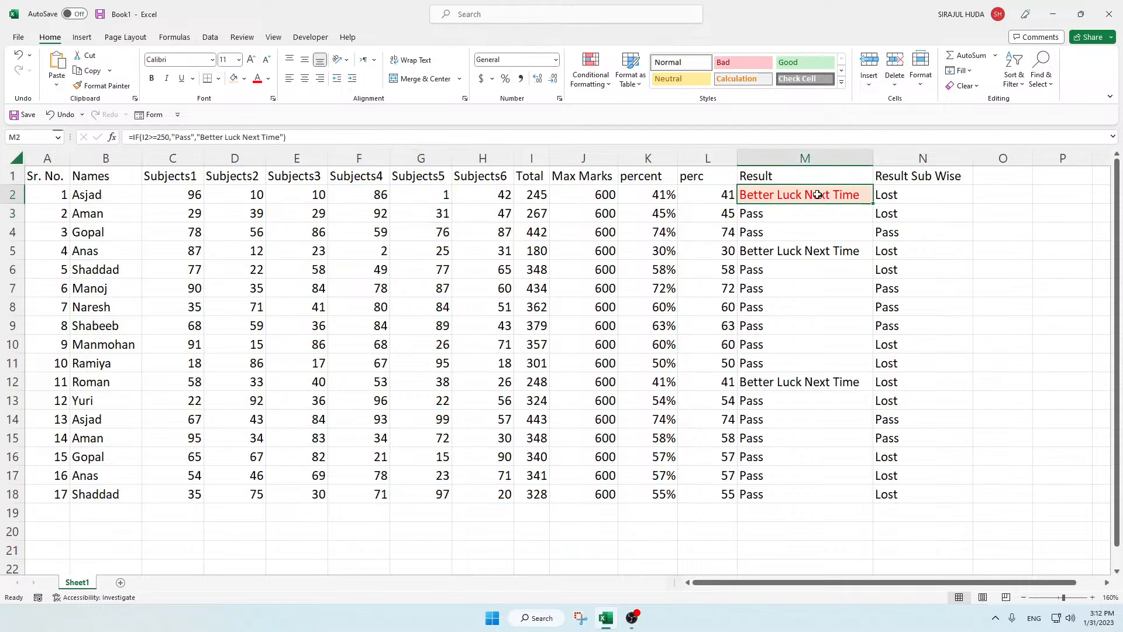
# Step: Undo the mark changes in row 2 and the manual font and fill colours on M2
pyautogui.hotkey('ctrl', 'z')
pyautogui.hotkey('ctrl', 'z')
pyautogui.hotkey('ctrl', 'z')
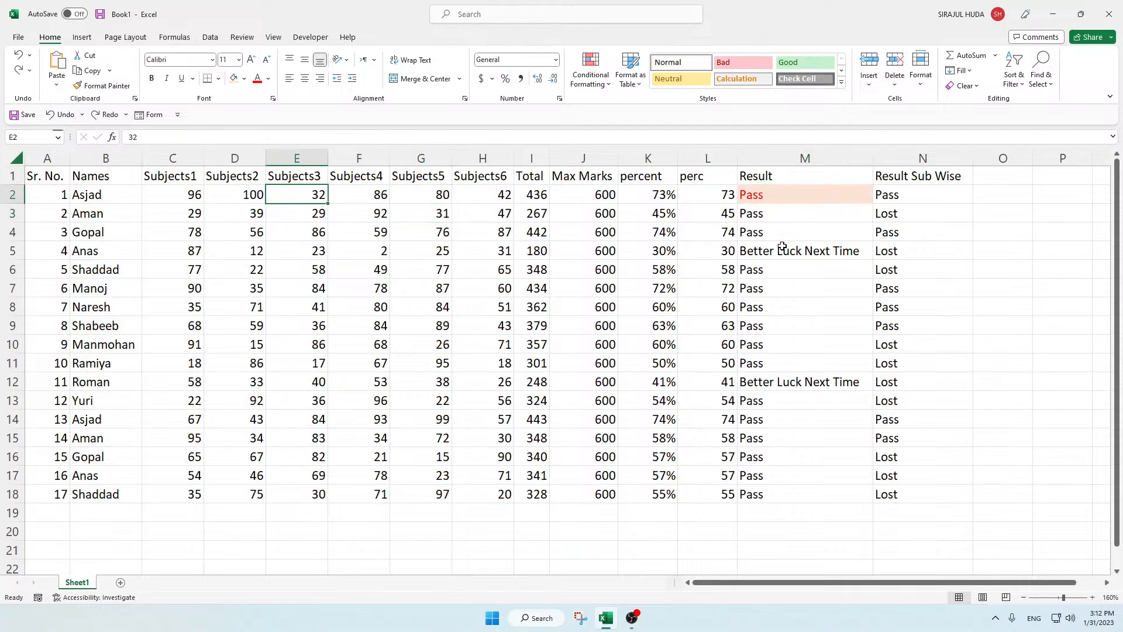
pyautogui.hotkey('ctrl', 'z')
pyautogui.click(780, 246)
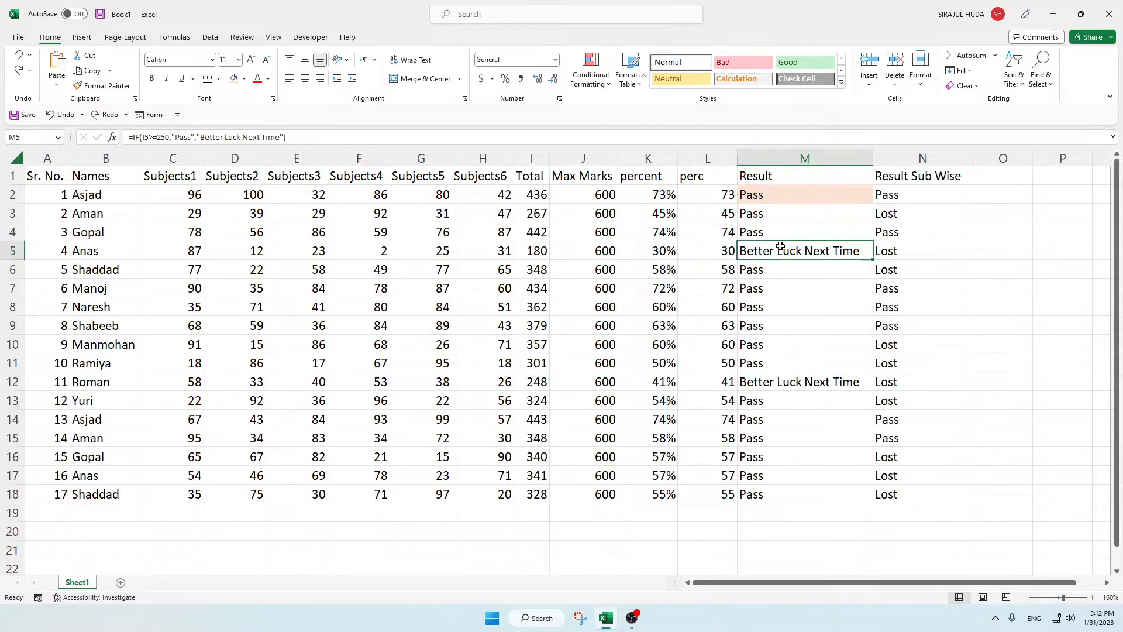
pyautogui.hotkey('ctrl', 'z')
pyautogui.click(784, 230)
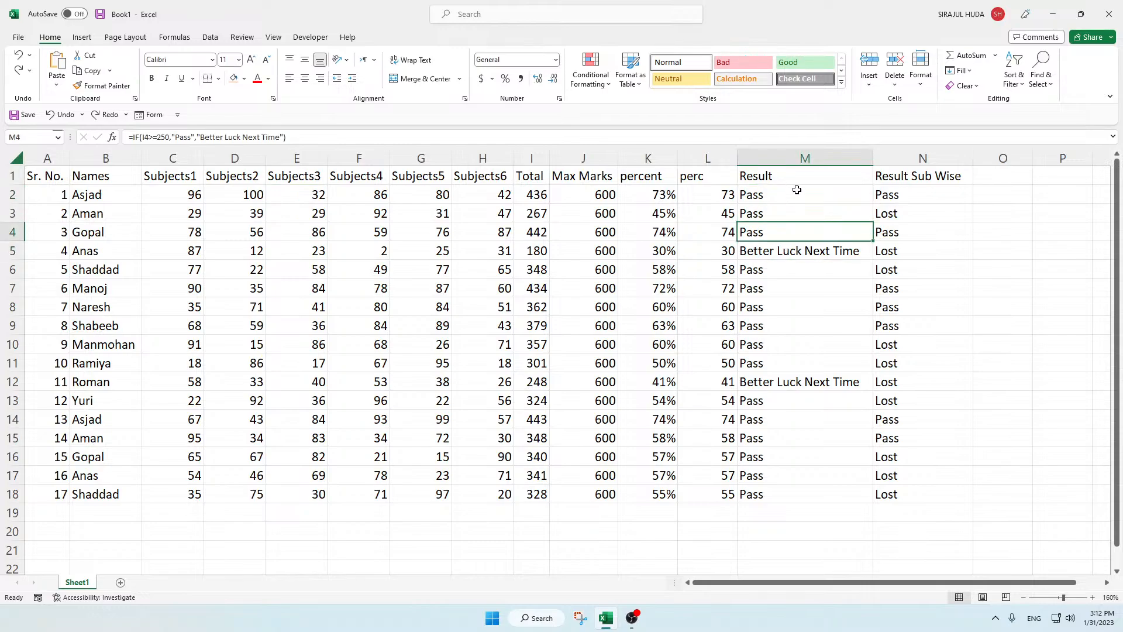
# Step: Start a Text That Contains conditional formatting rule on M2:M18 for the text Pass
pyautogui.moveTo(786, 196); pyautogui.dragTo(783, 495)
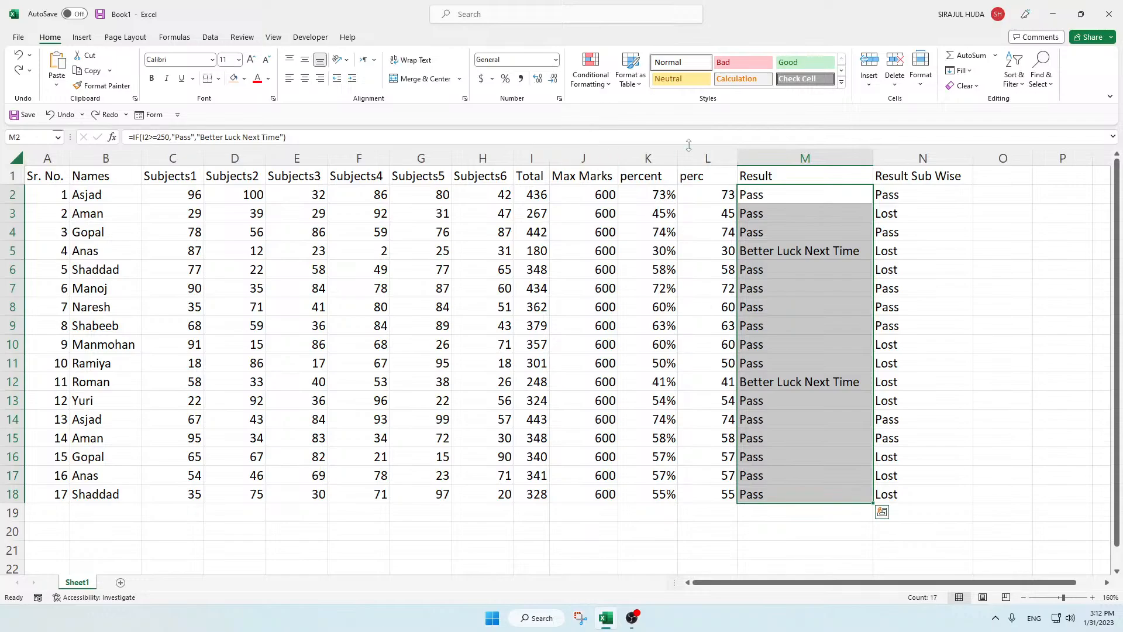
pyautogui.click(782, 248)
pyautogui.moveTo(777, 190); pyautogui.dragTo(771, 492)
pyautogui.click(588, 86)
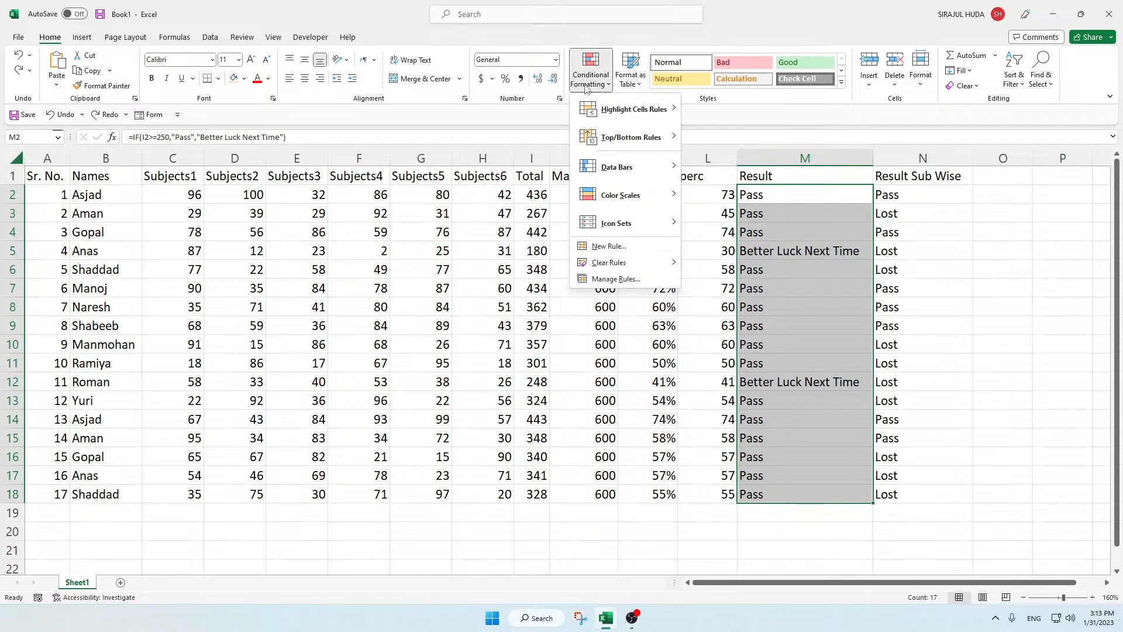
pyautogui.moveTo(647, 115)
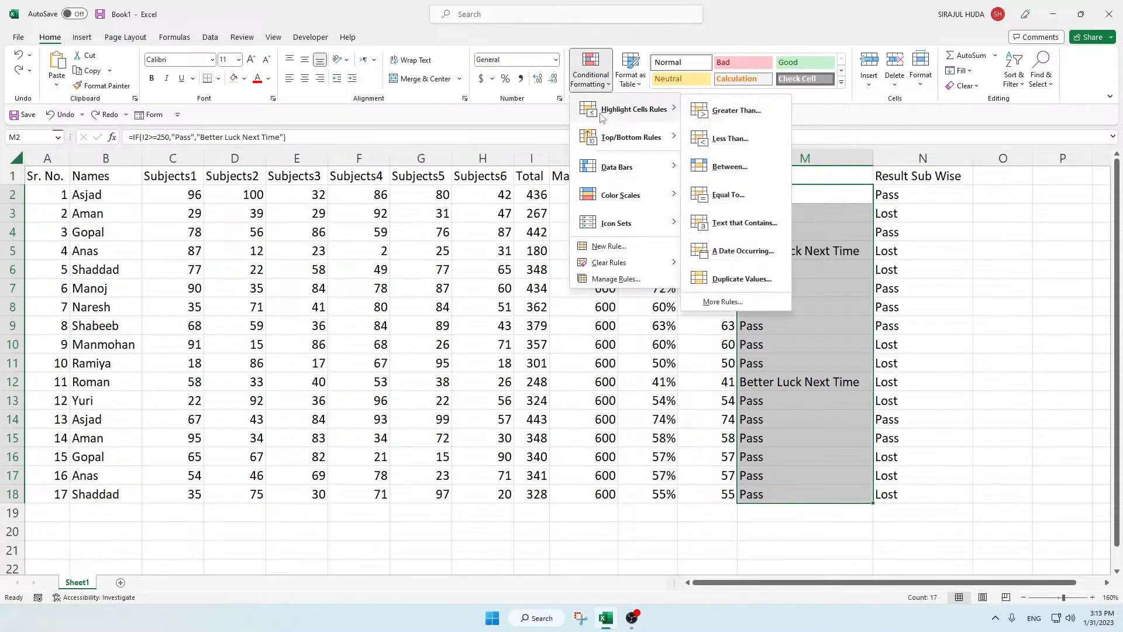
pyautogui.click(742, 223)
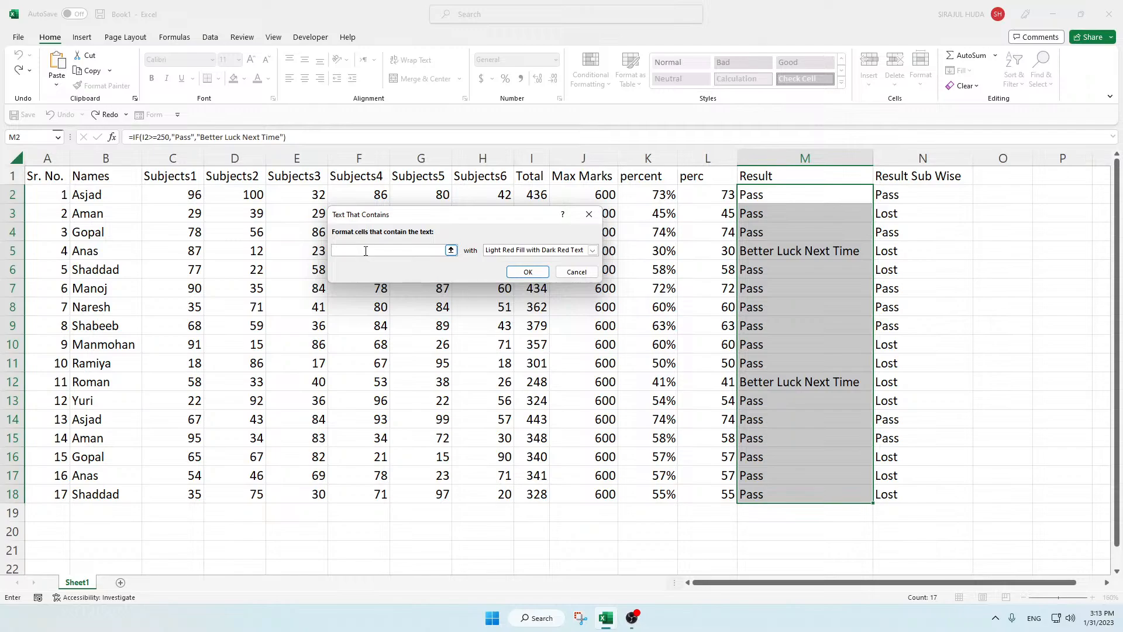
pyautogui.write('Pass')
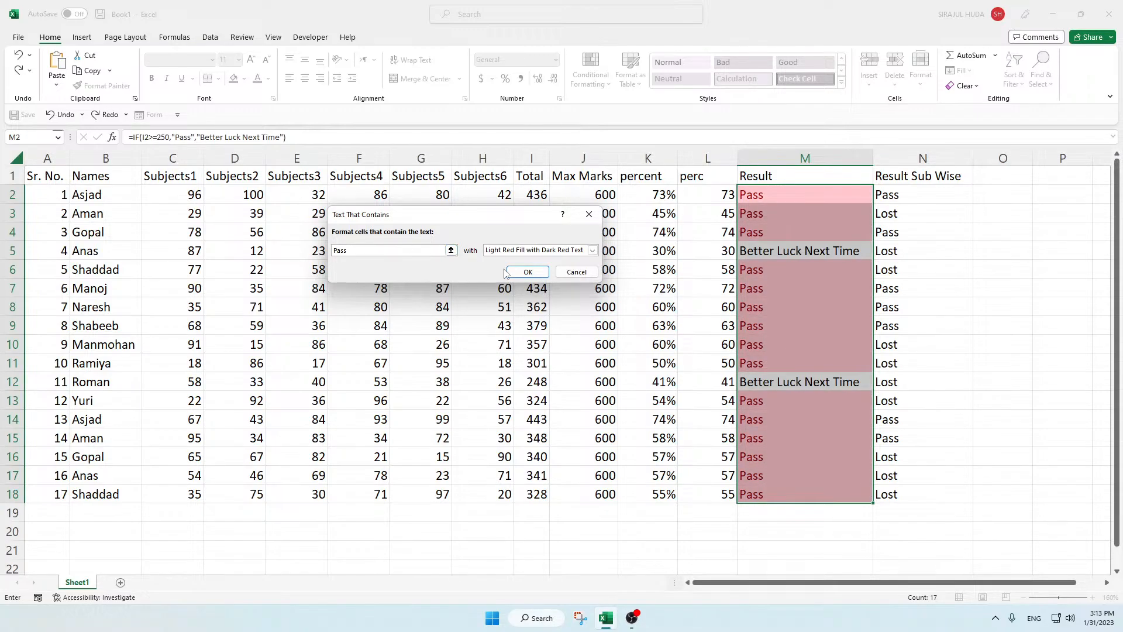
# Step: Try the Yellow Fill with Dark Yellow Text and Green Fill with Dark Green Text presets for the Pass rule
pyautogui.click(593, 250)
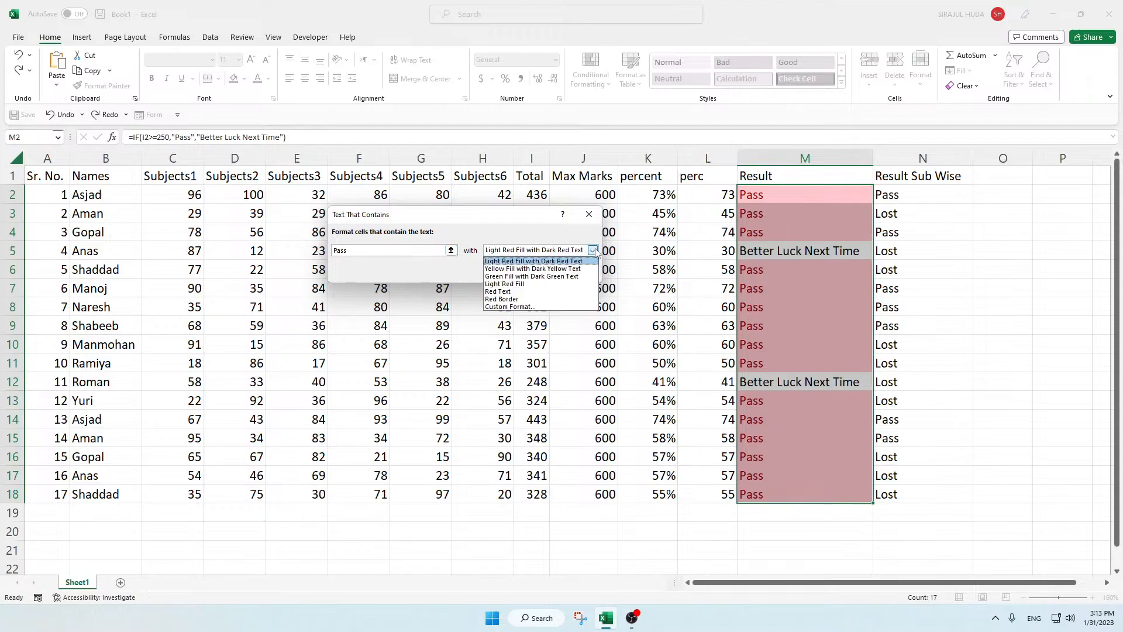
pyautogui.click(508, 269)
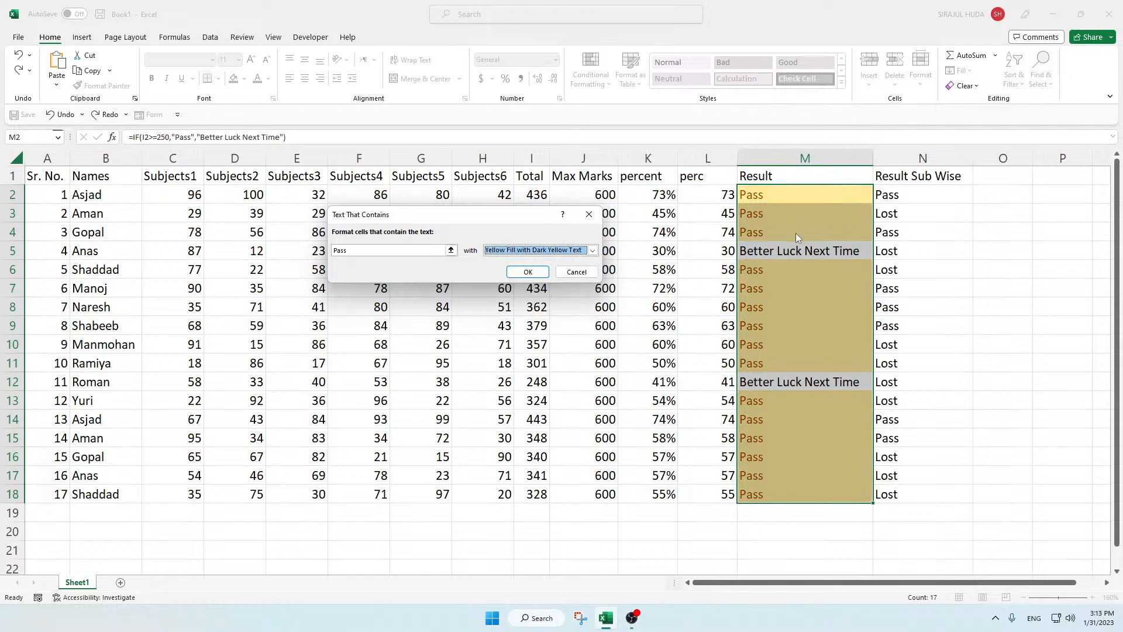
pyautogui.click(593, 250)
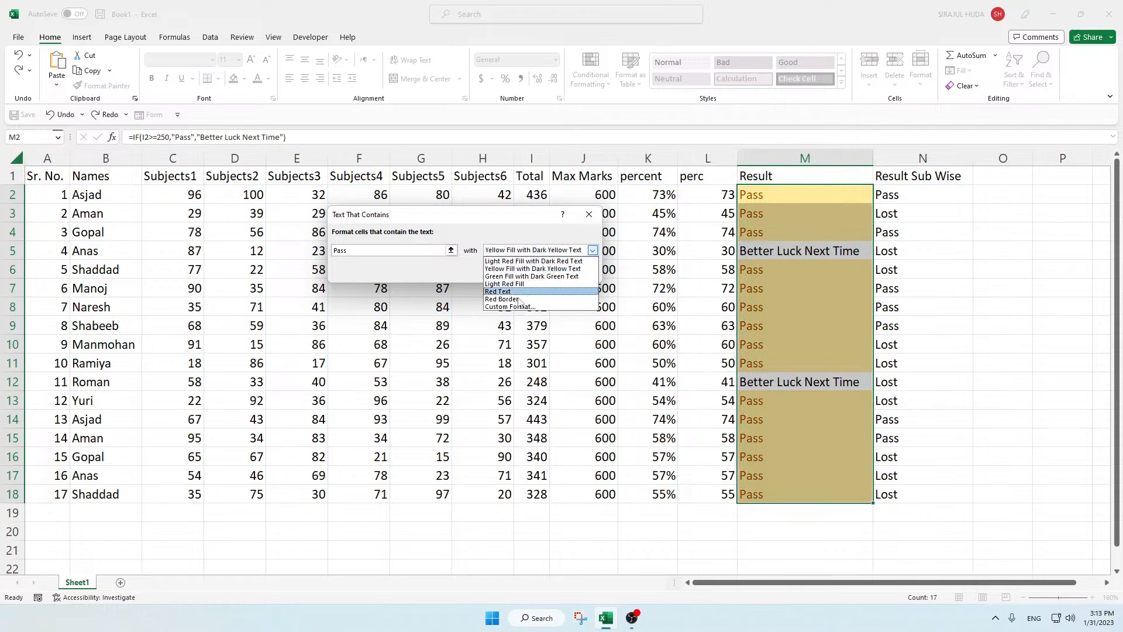
pyautogui.click(516, 276)
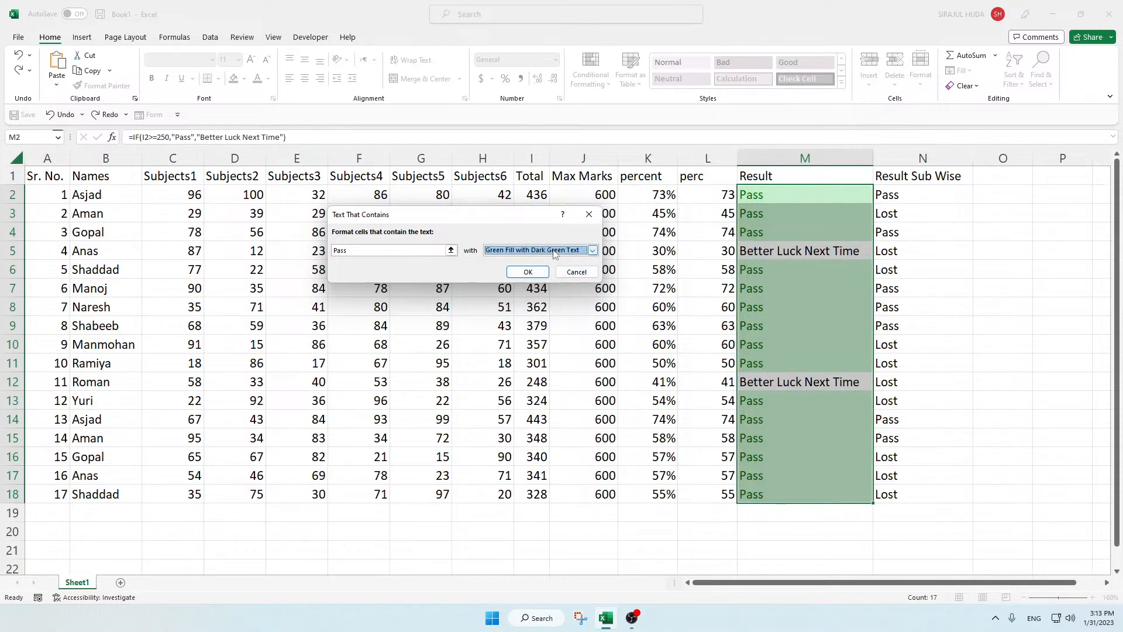
# Step: Give the Pass rule on M2:M18 a custom format with a light grey font and dark blue fill, and apply it
pyautogui.click(592, 252)
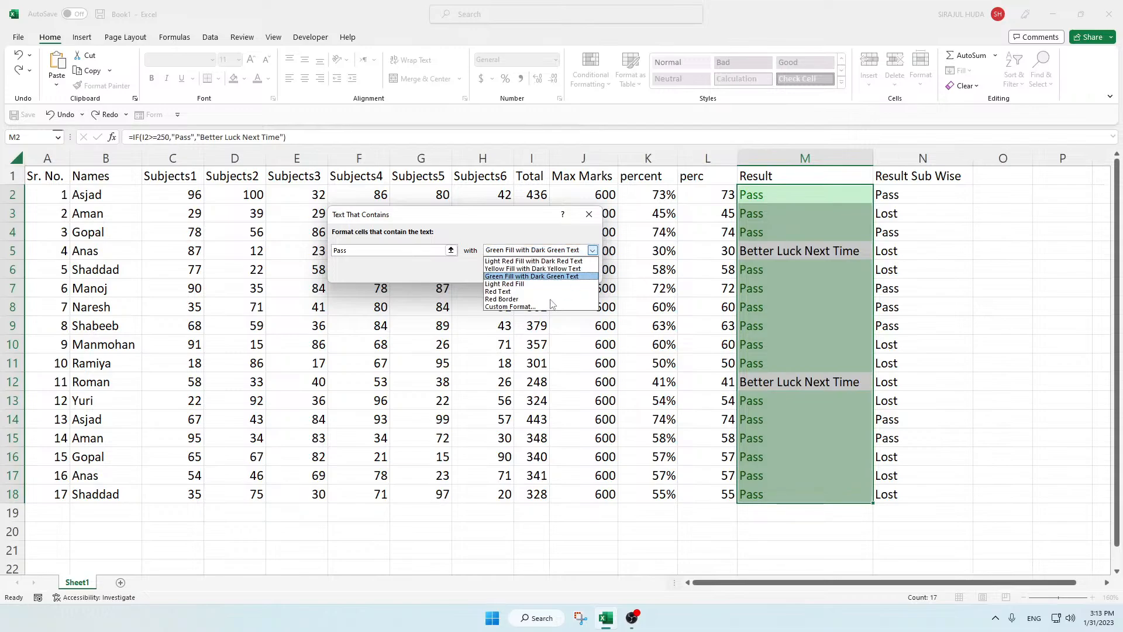
pyautogui.click(510, 307)
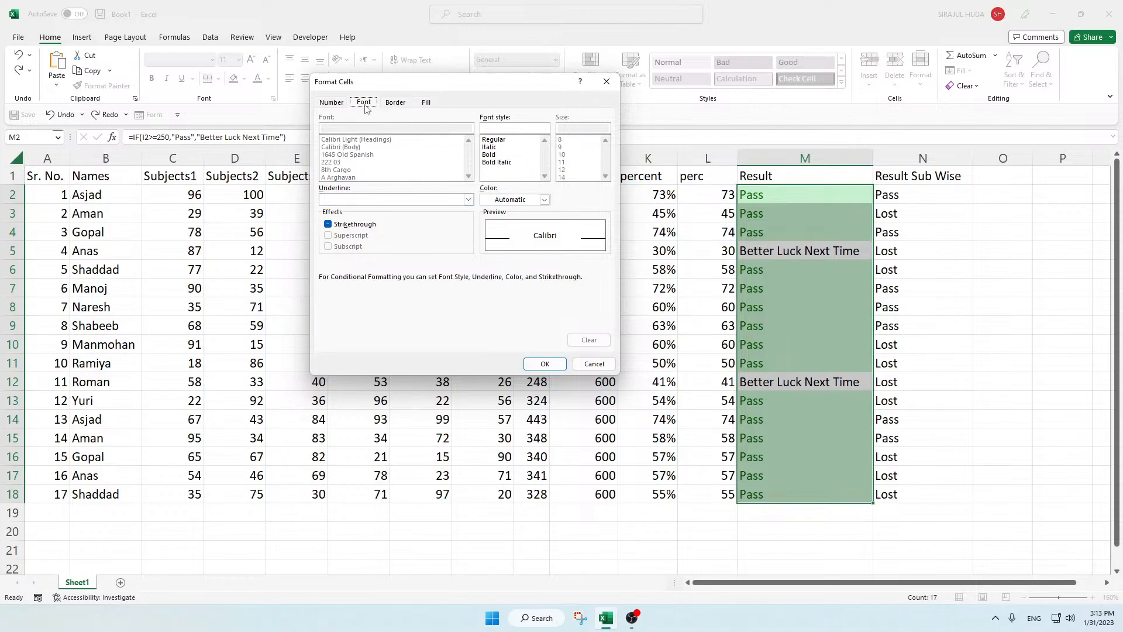
pyautogui.click(545, 201)
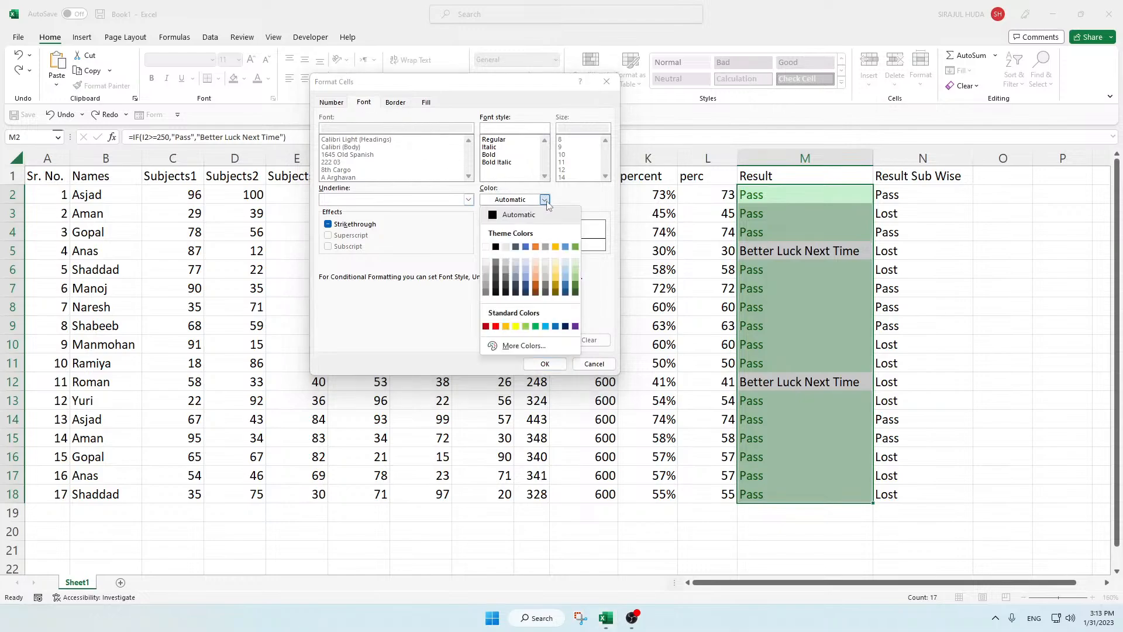
pyautogui.click(506, 247)
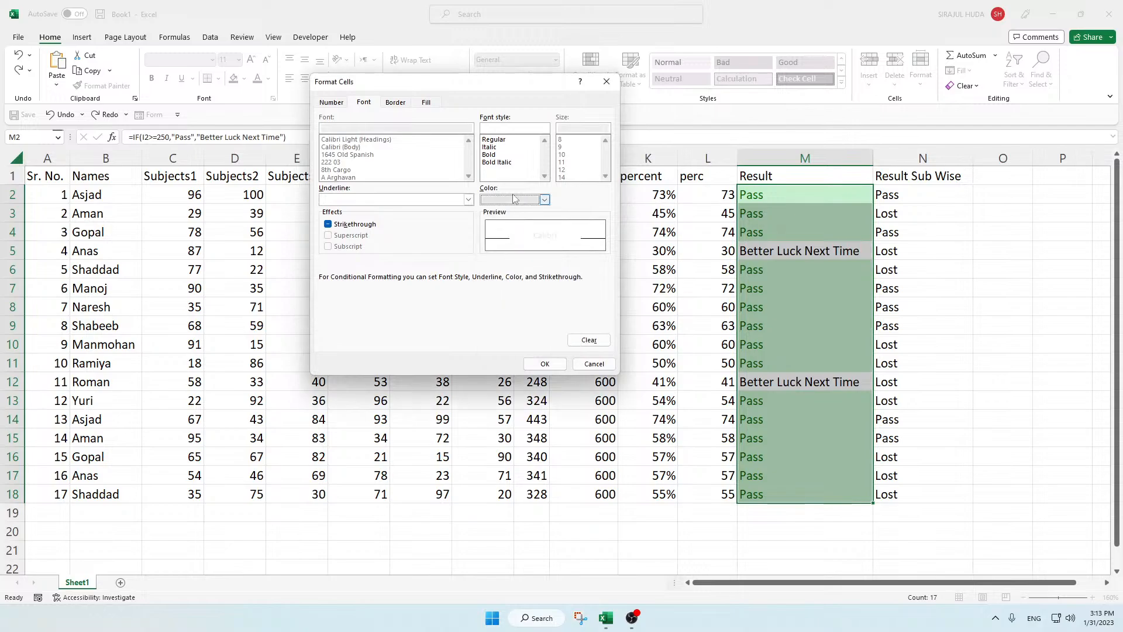
pyautogui.click(432, 102)
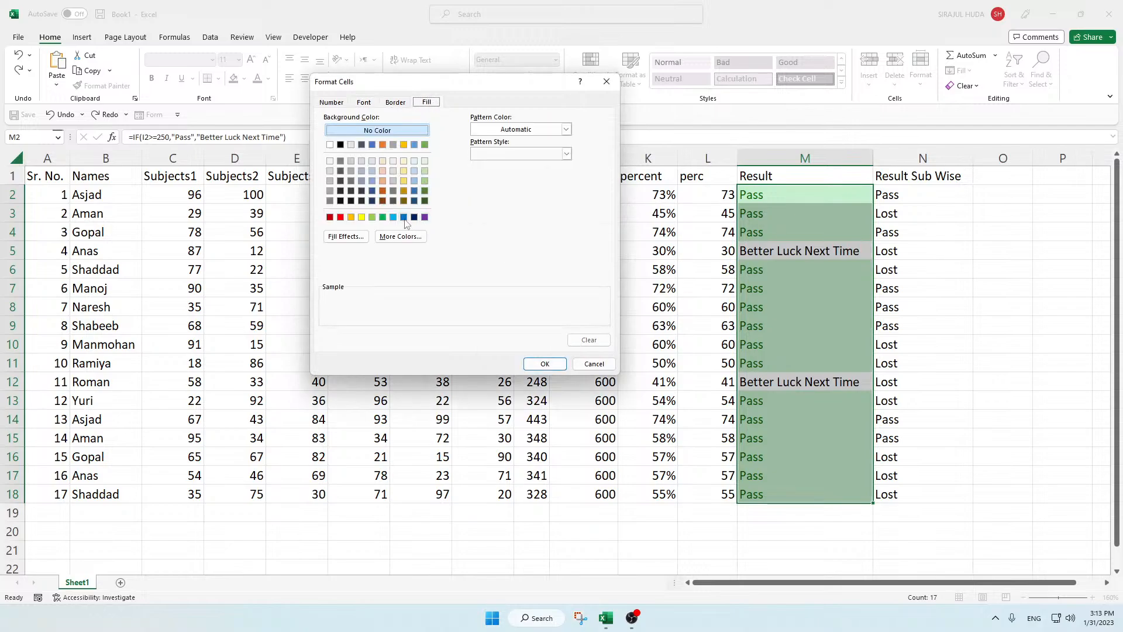
pyautogui.click(415, 201)
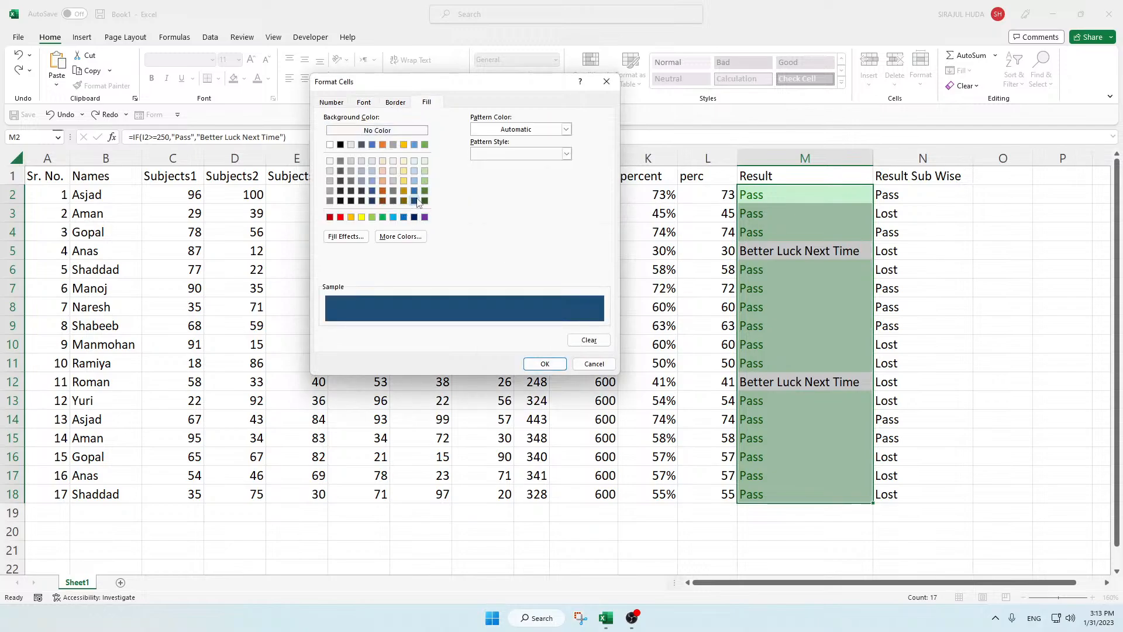
pyautogui.click(544, 363)
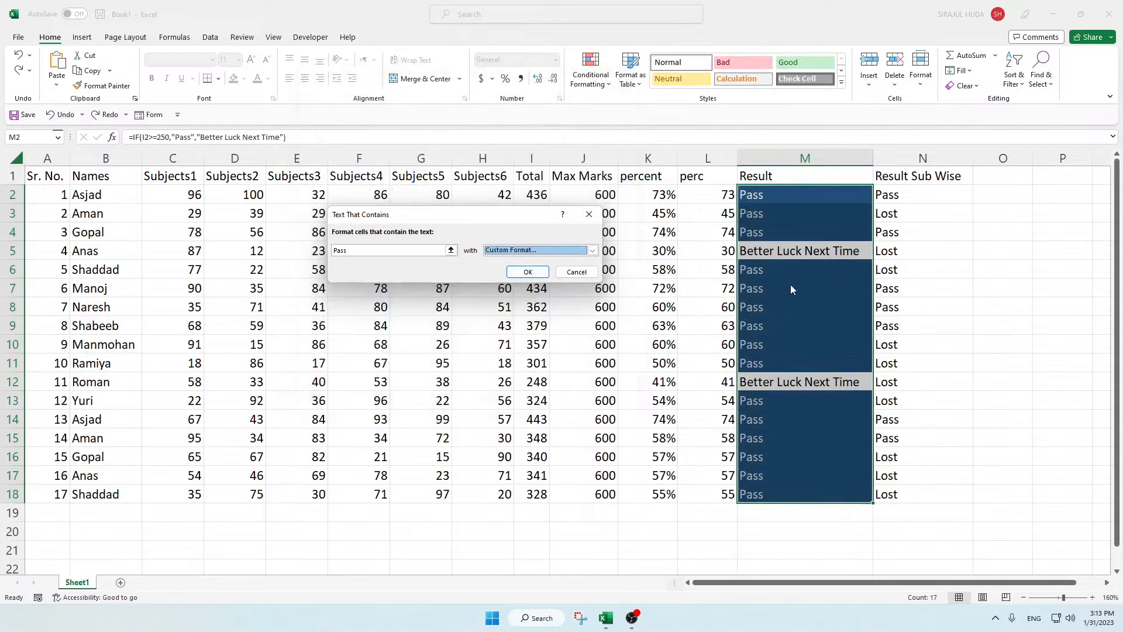
pyautogui.click(528, 272)
pyautogui.click(832, 337)
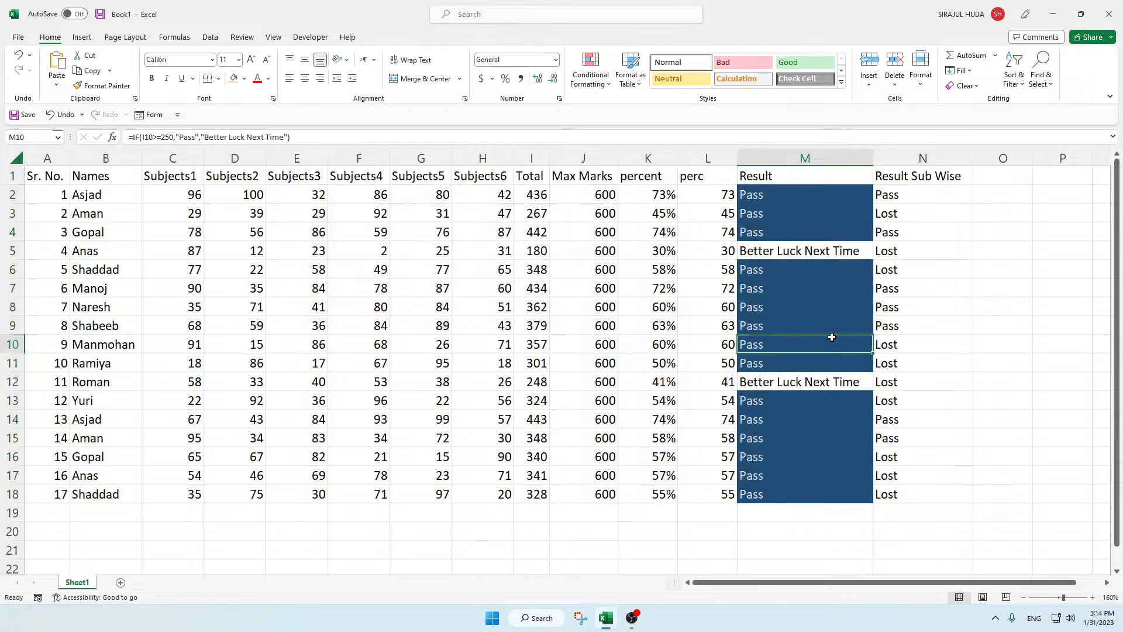
pyautogui.click(755, 287)
pyautogui.click(778, 328)
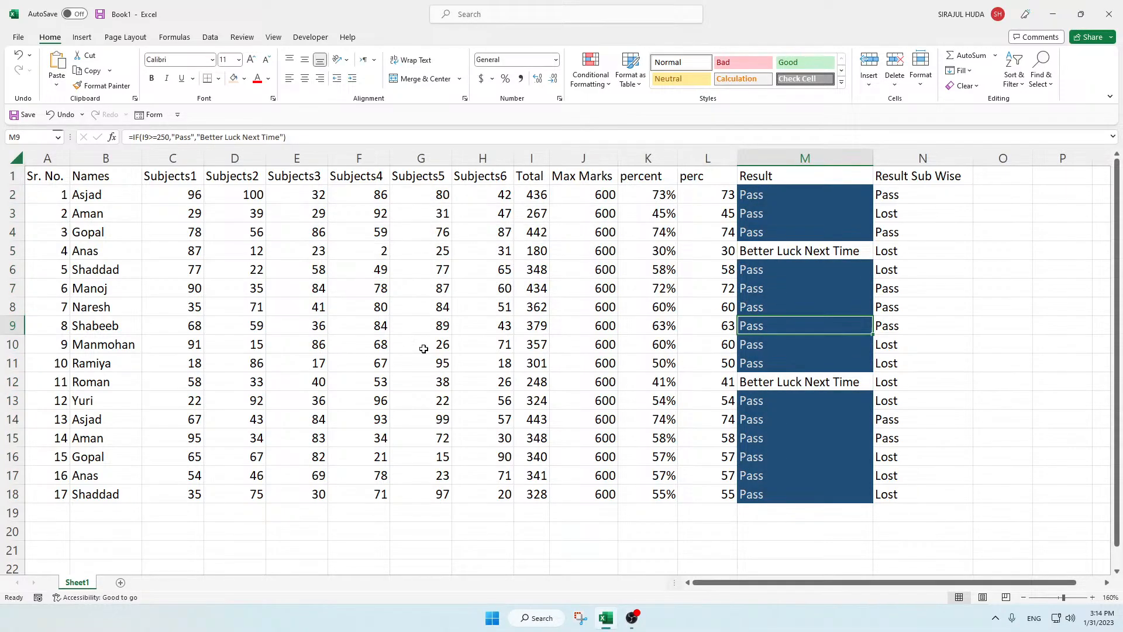
pyautogui.click(374, 328)
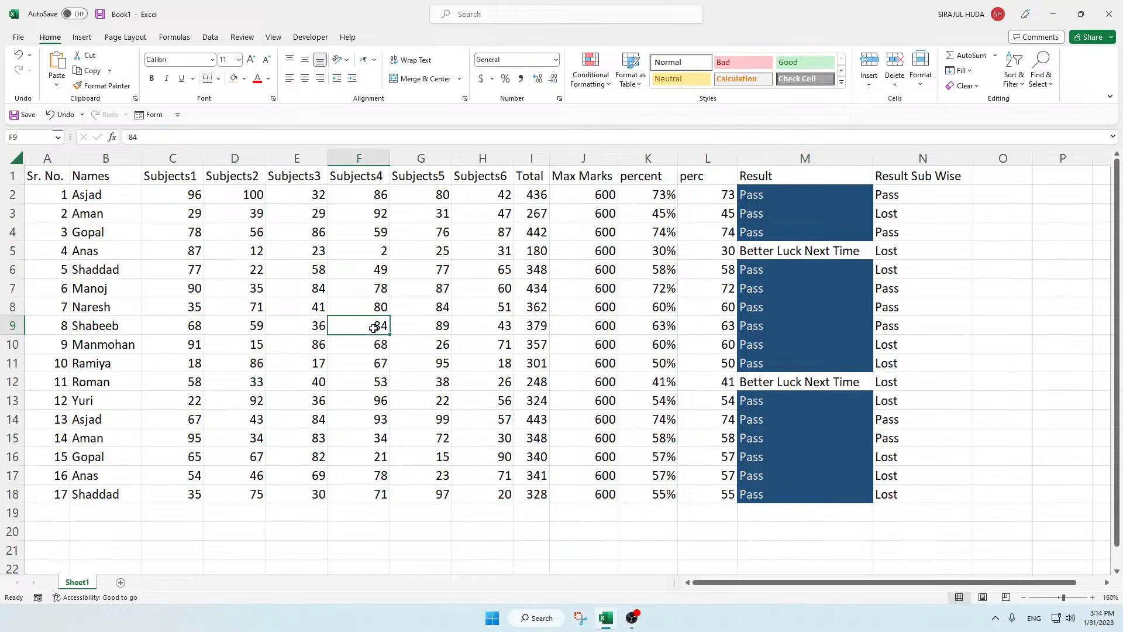
pyautogui.click(768, 314)
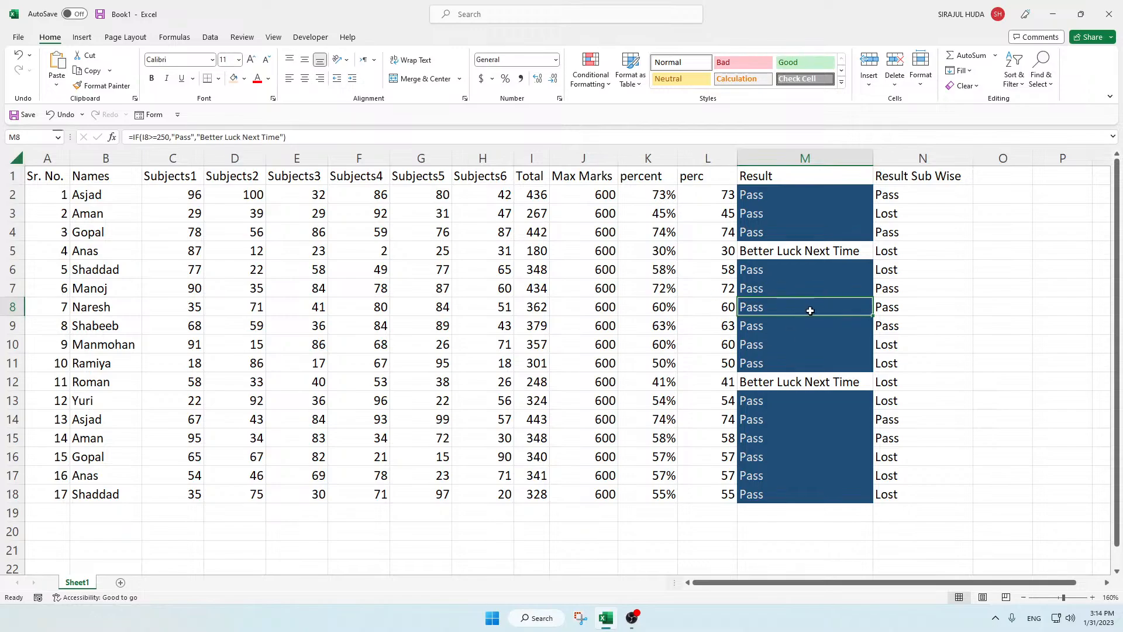
# Step: Change the marks in row 9 to 10 in D9, 2 in C9, 2 in F9 and 0 in G9
pyautogui.click(256, 326)
pyautogui.write('10')
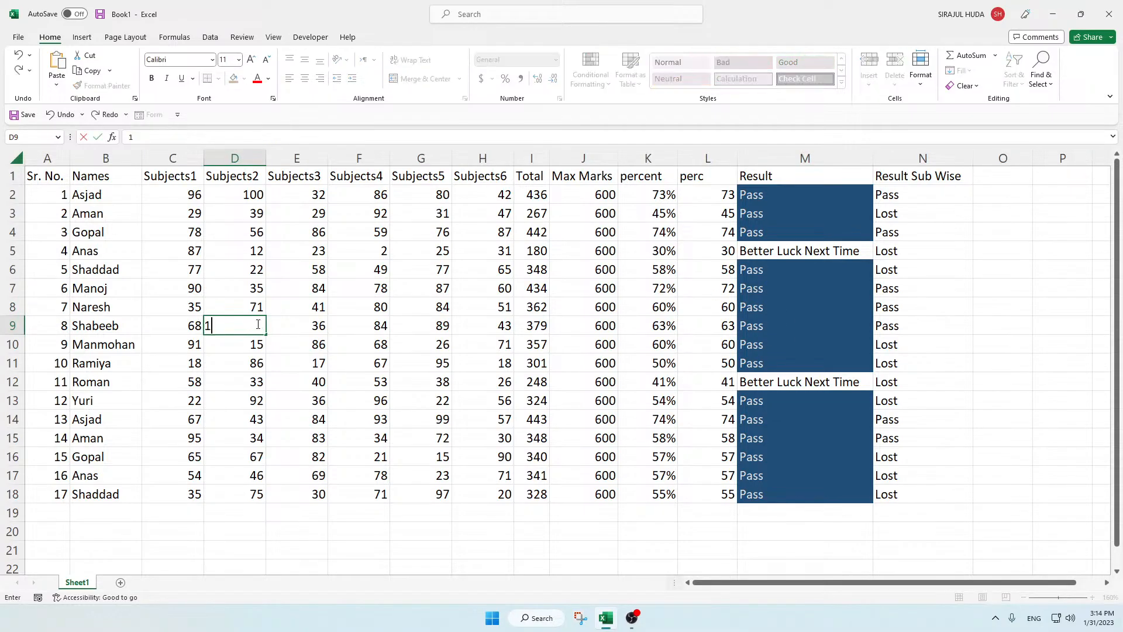
pyautogui.click(181, 328)
pyautogui.write('2')
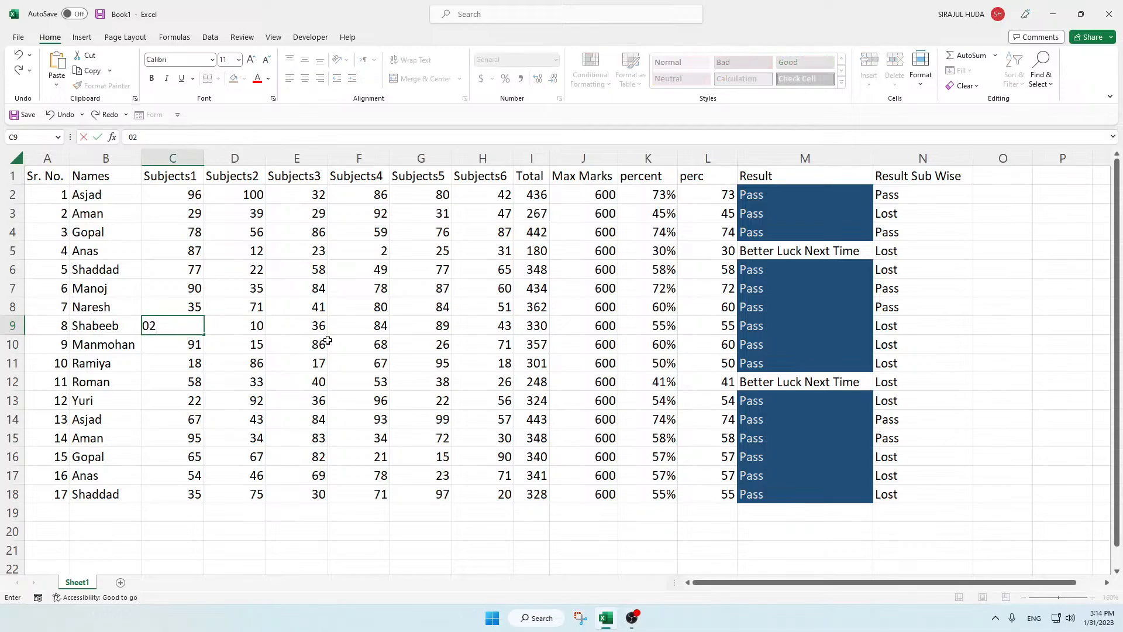
pyautogui.click(331, 329)
pyautogui.write('84')
pyautogui.press('BackSpace')
pyautogui.press('BackSpace')
pyautogui.write('2')
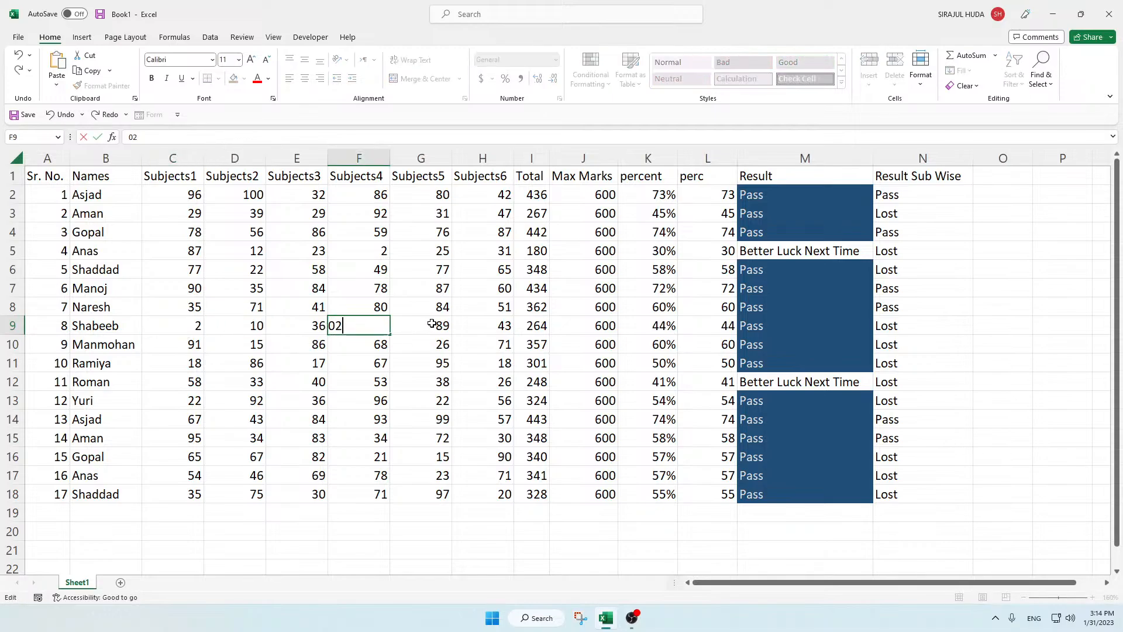
pyautogui.click(433, 325)
pyautogui.write('0')
pyautogui.click(630, 365)
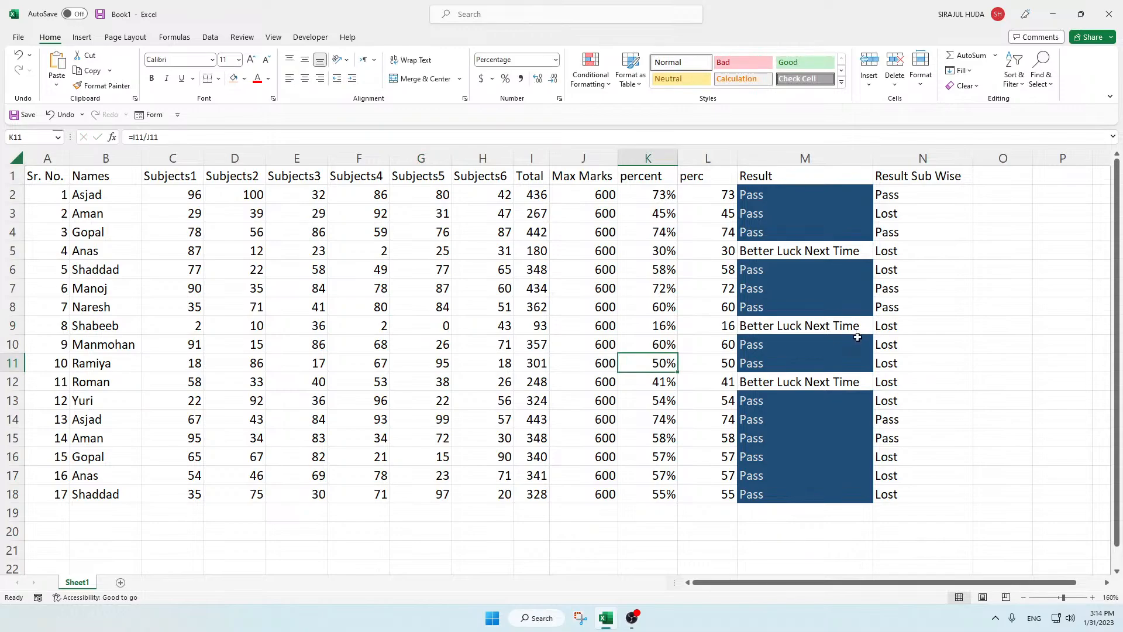
pyautogui.click(621, 289)
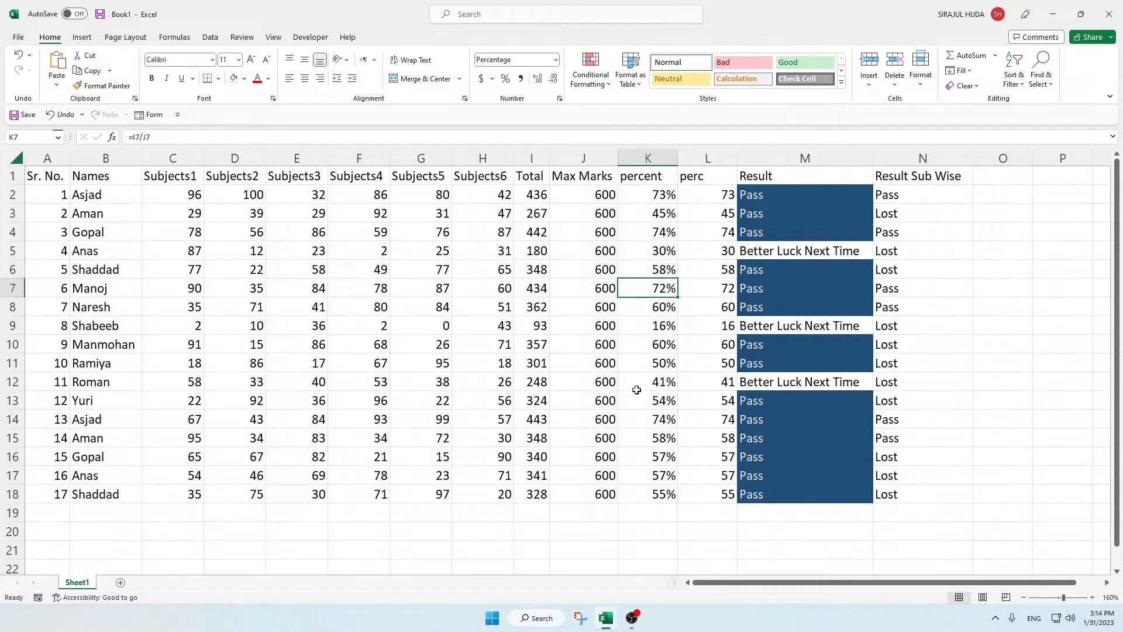
pyautogui.click(447, 293)
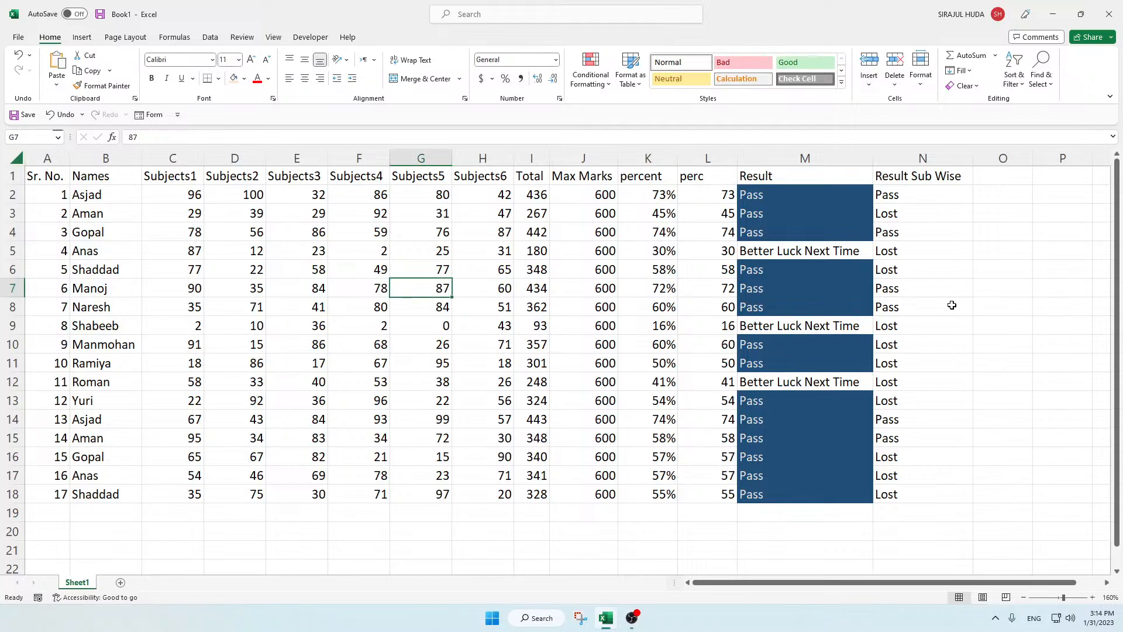
pyautogui.click(918, 199)
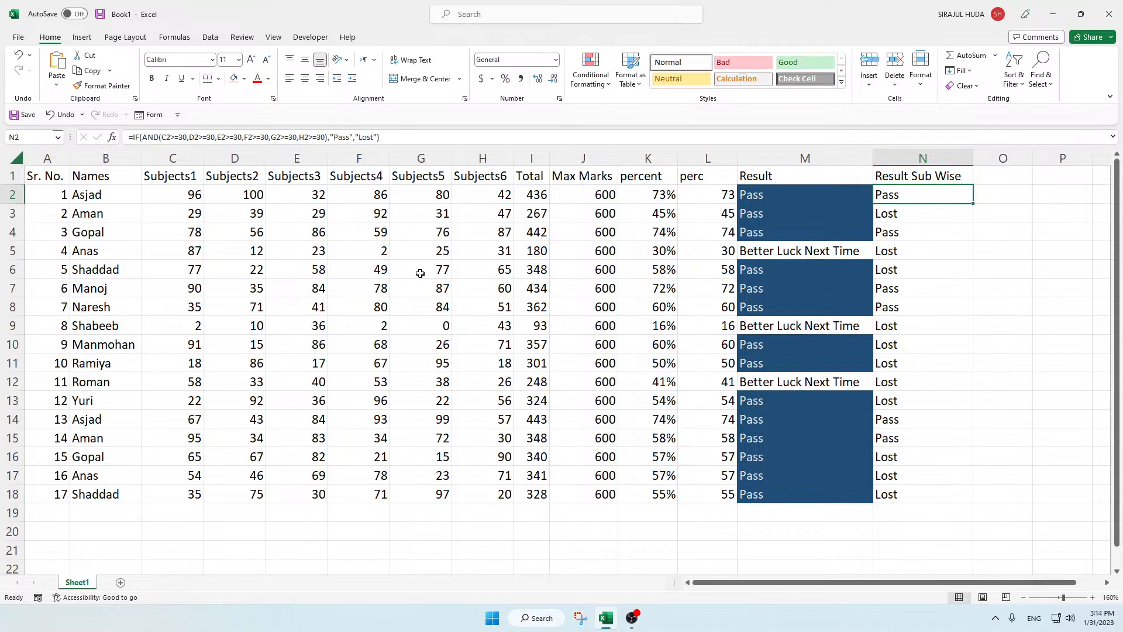
pyautogui.click(256, 232)
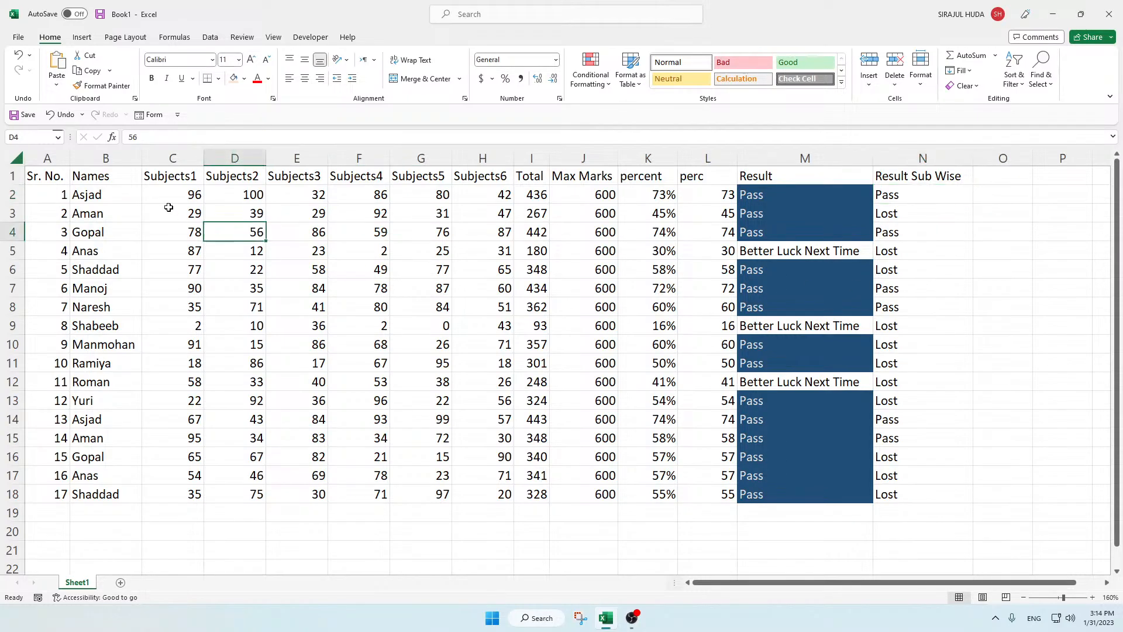
# Step: Highlight marks greater than 90 in C2:H18 using Green Fill with Dark Green Text
pyautogui.moveTo(187, 196); pyautogui.dragTo(454, 495)
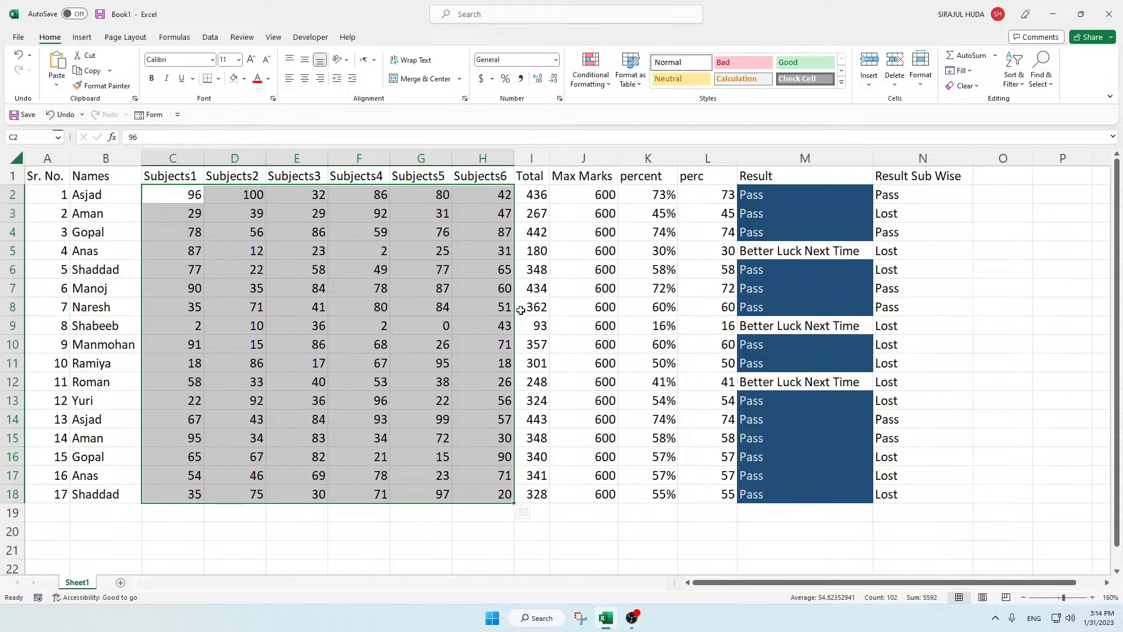
pyautogui.click(591, 73)
pyautogui.moveTo(624, 113)
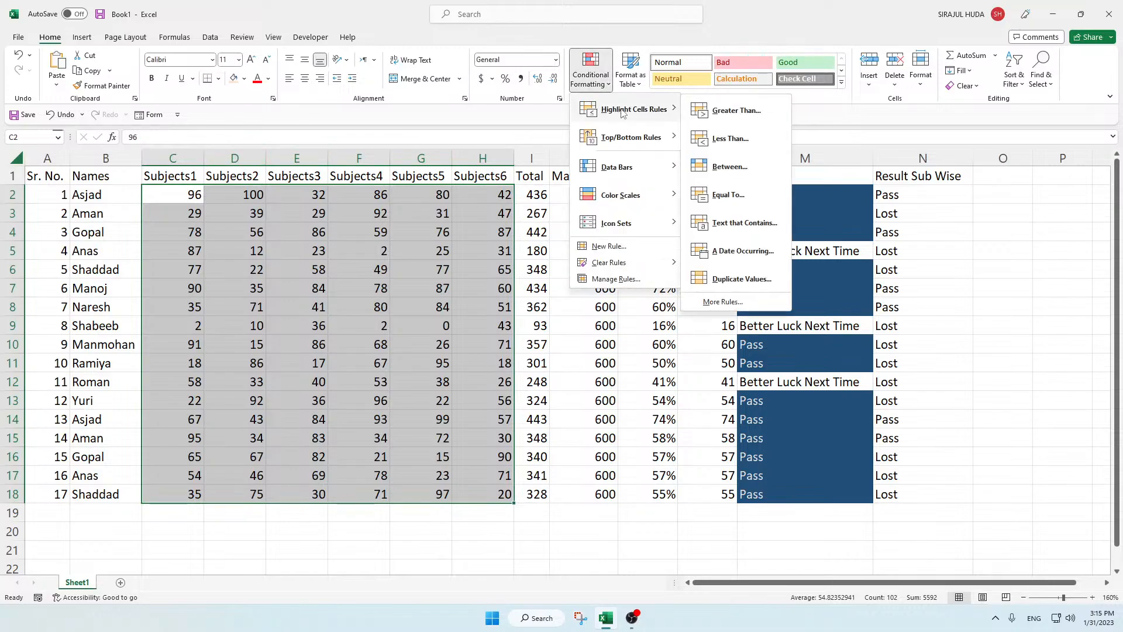
pyautogui.click(746, 117)
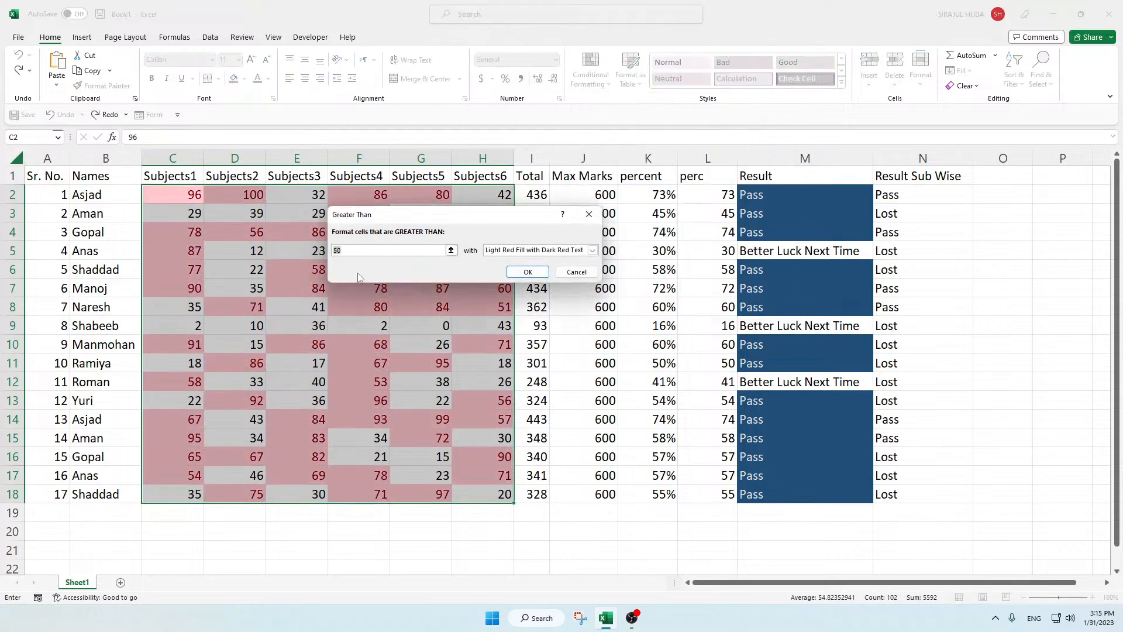
pyautogui.write('90')
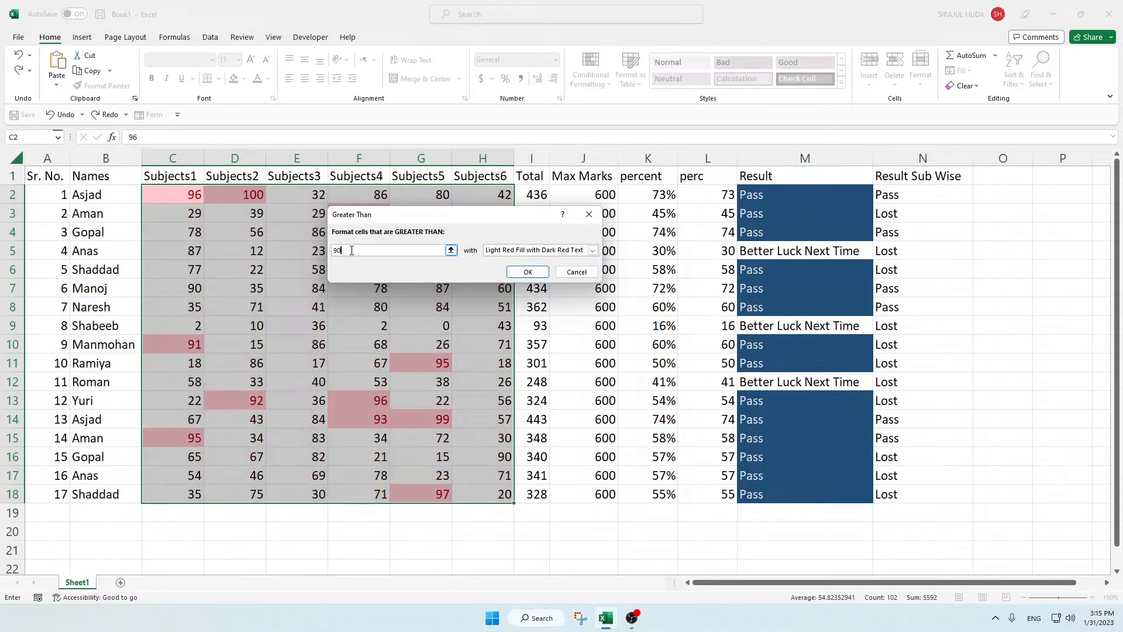
pyautogui.click(592, 251)
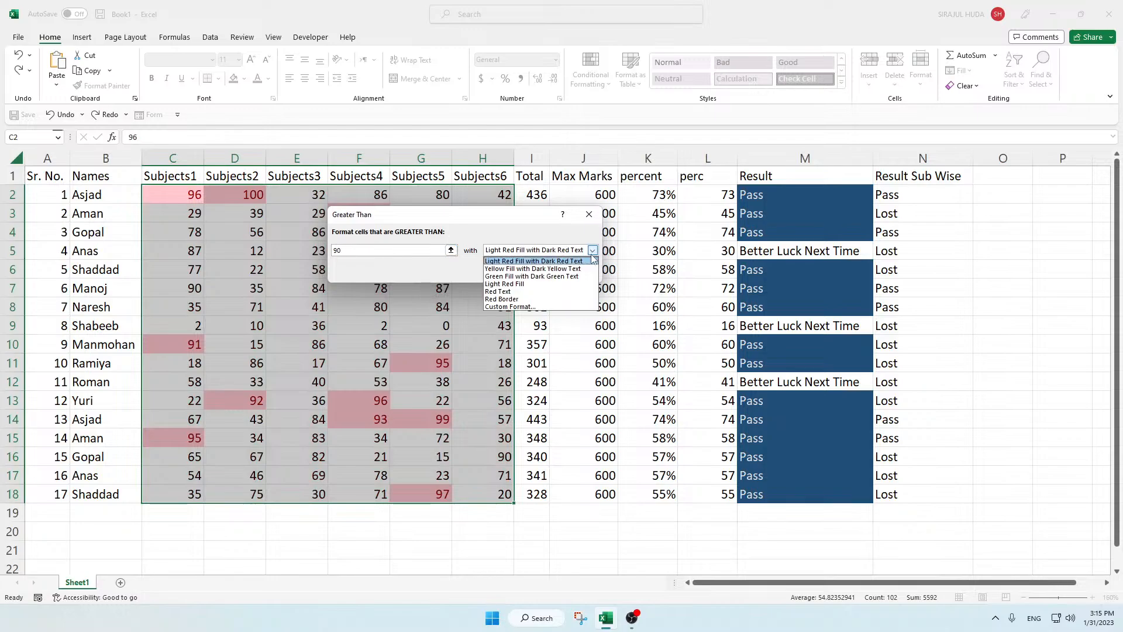
pyautogui.click(522, 276)
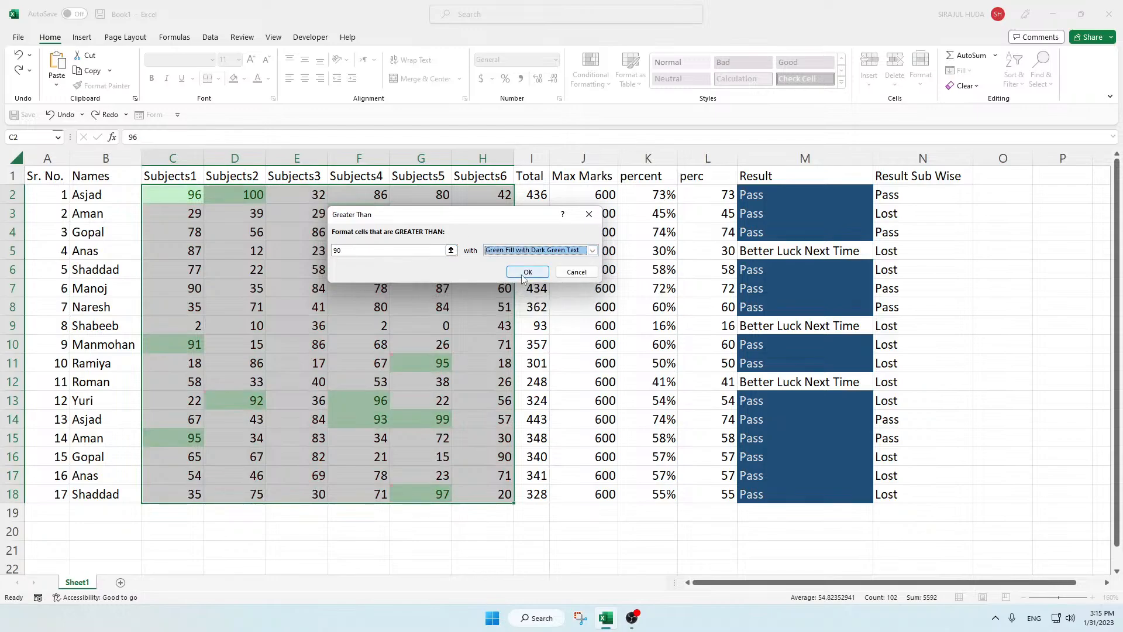
pyautogui.click(528, 272)
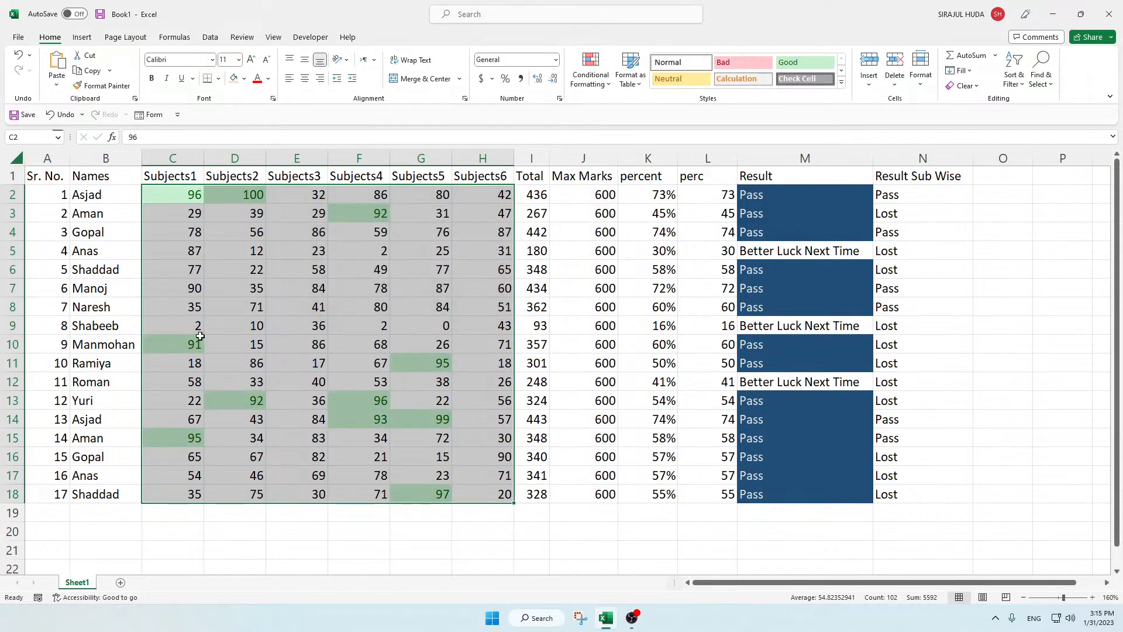
# Step: Highlight marks less than 20 in C2:H18 using Yellow Fill with Dark Yellow Text, and deselect the range
pyautogui.click(591, 73)
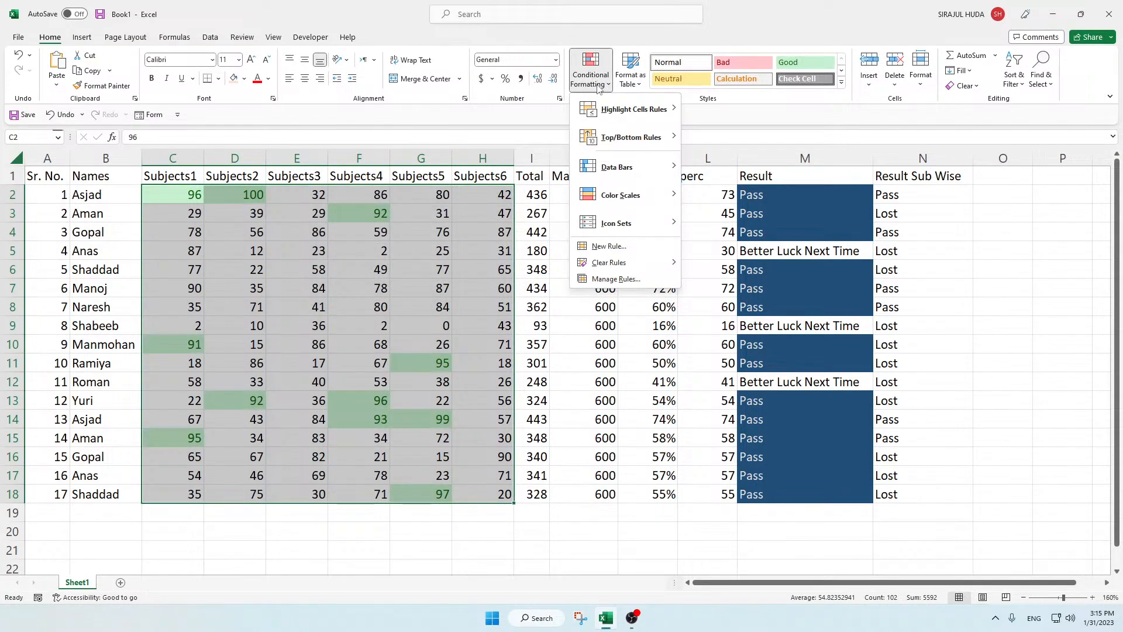
pyautogui.moveTo(614, 112)
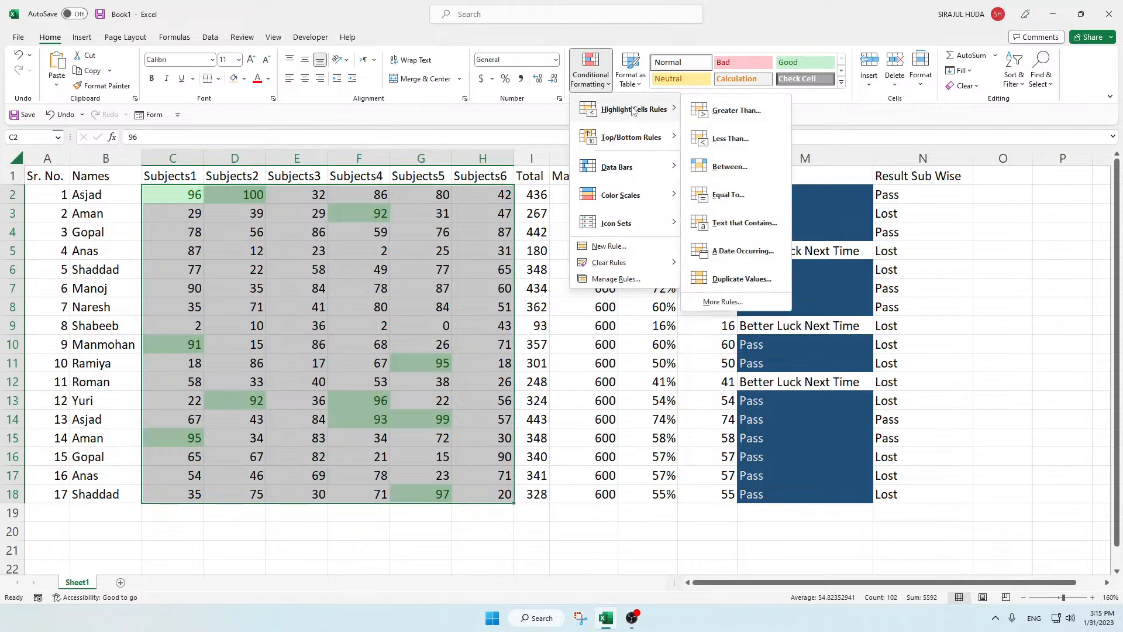
pyautogui.click(731, 140)
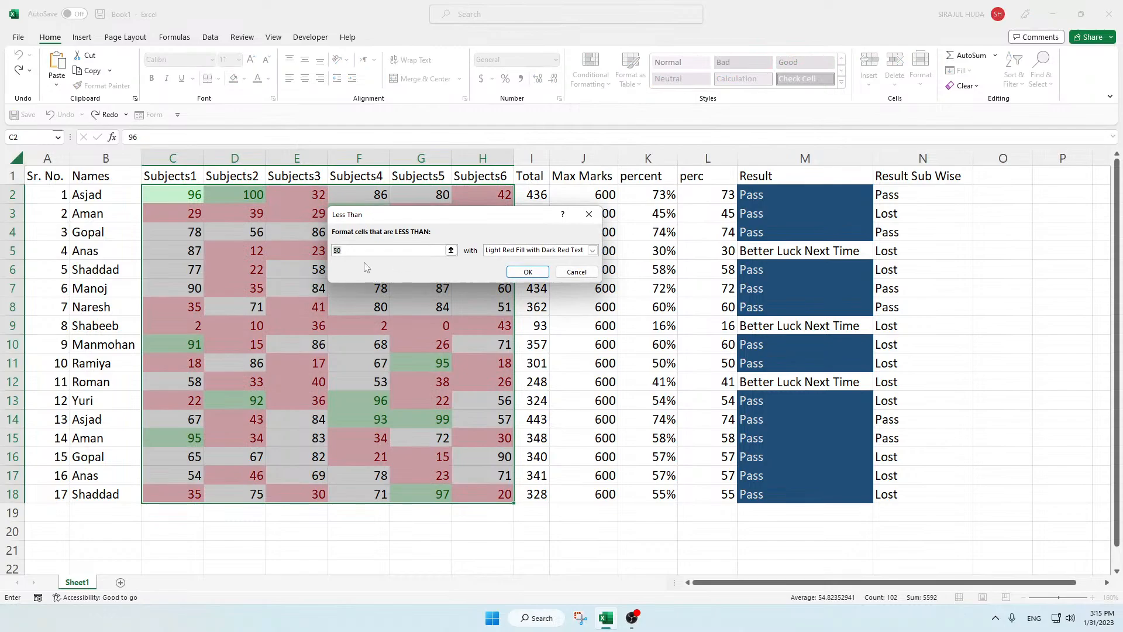
pyautogui.write('20')
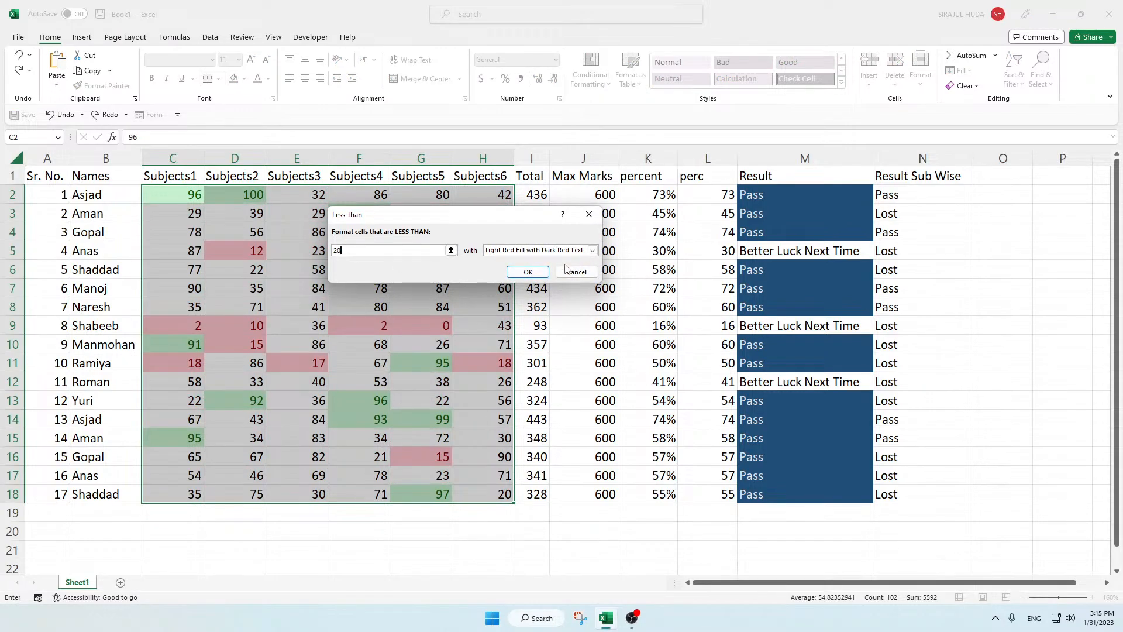
pyautogui.click(591, 251)
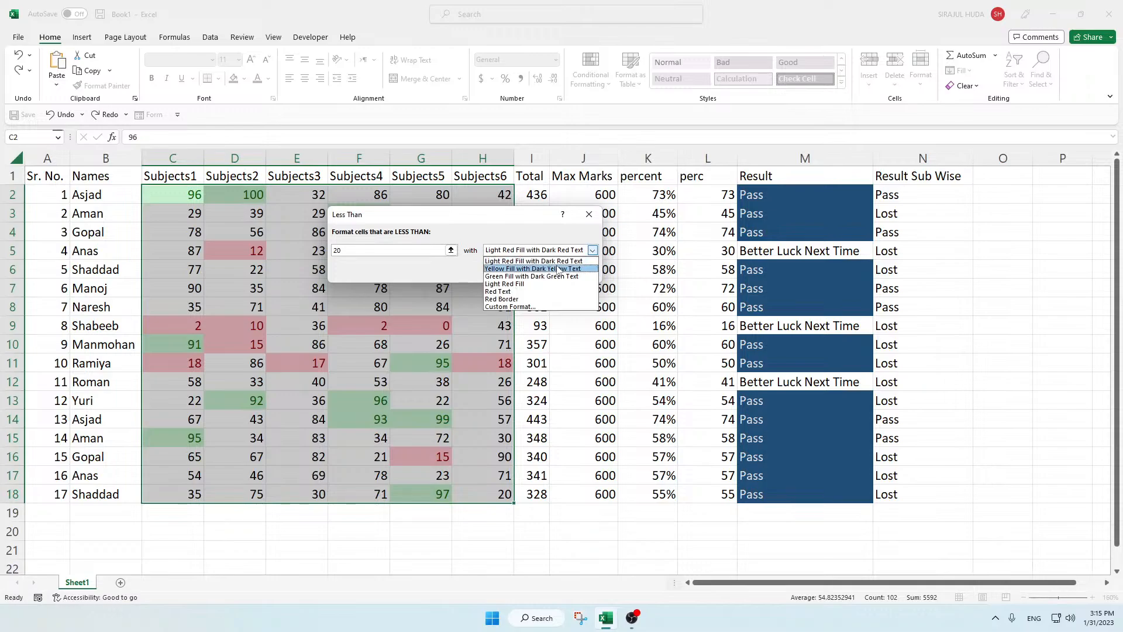
pyautogui.click(529, 269)
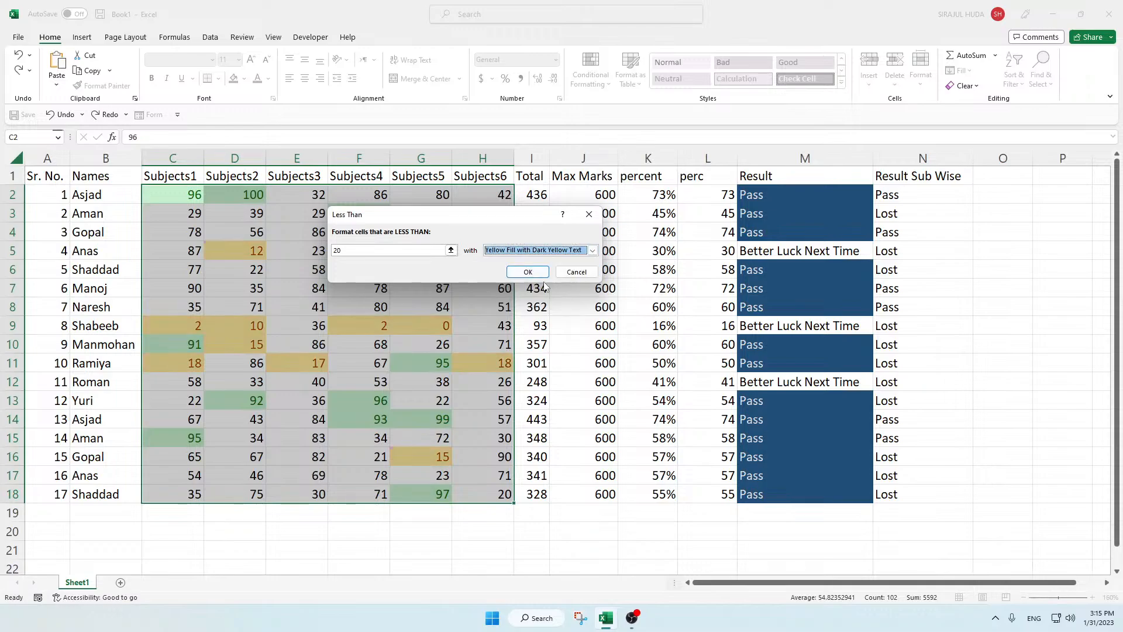
pyautogui.click(530, 272)
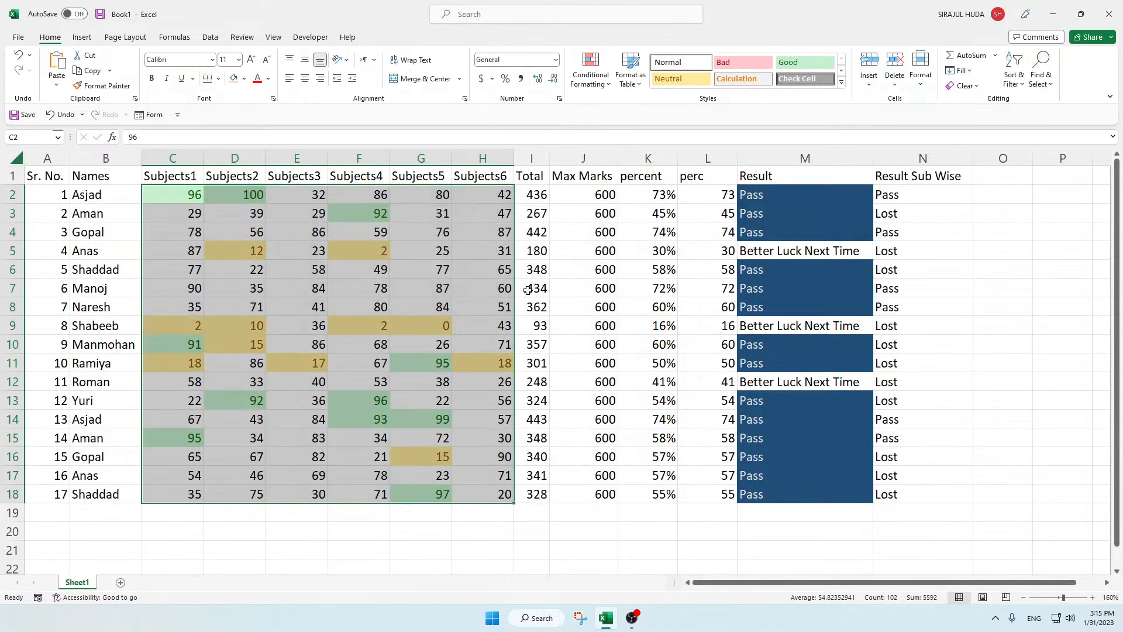
pyautogui.click(408, 344)
pyautogui.click(359, 250)
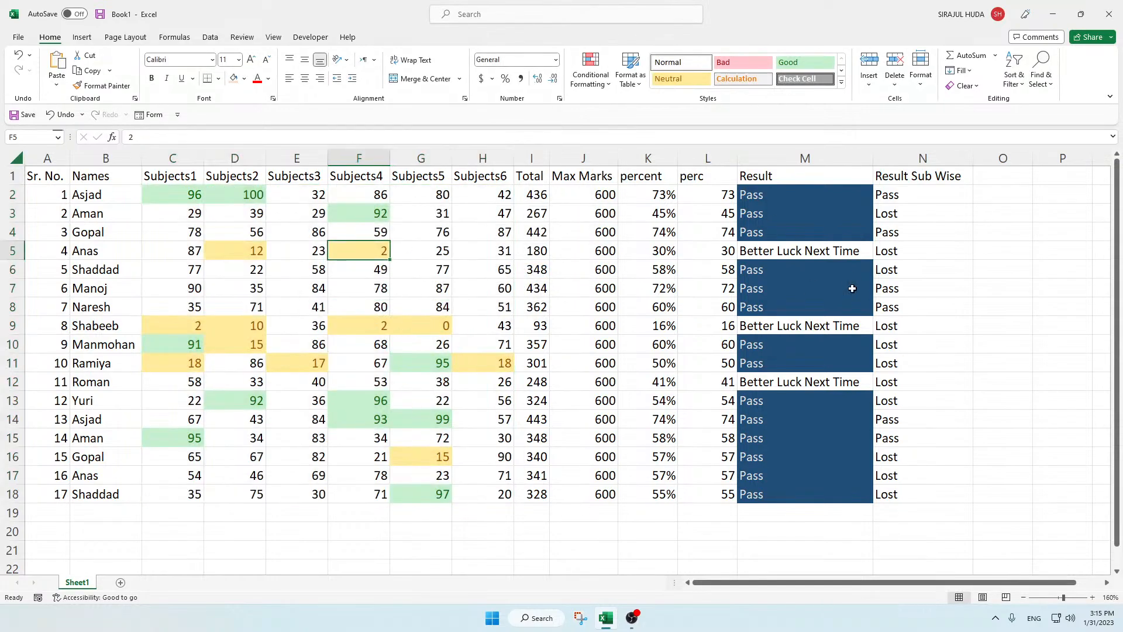
pyautogui.click(809, 237)
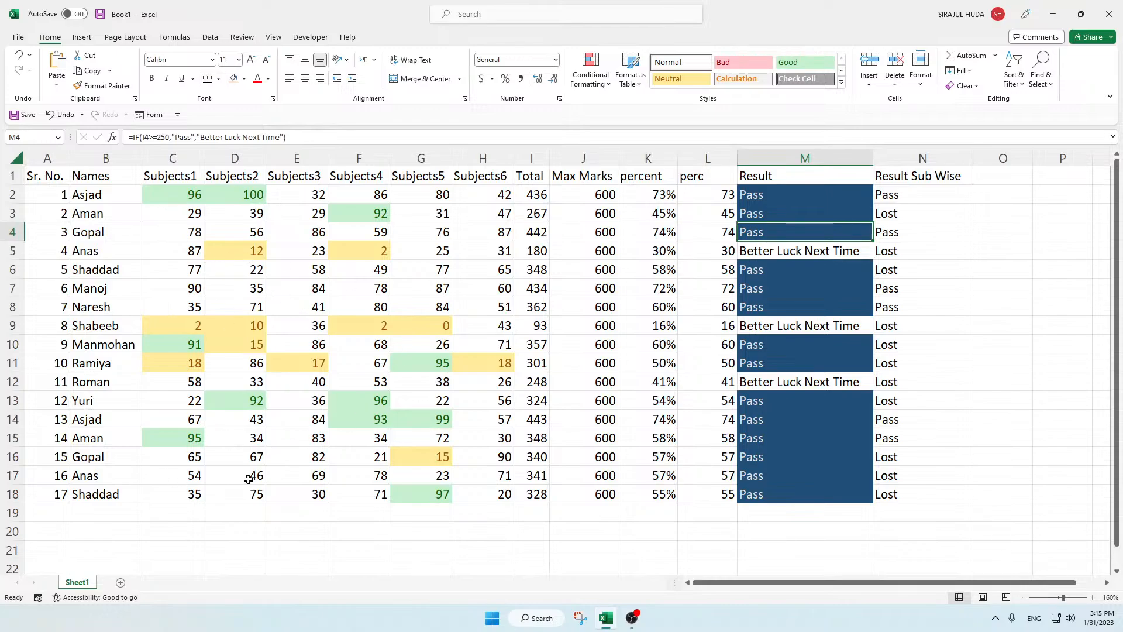
# Step: Try clearing the Result formula in M2, and undo the deletion
pyautogui.click(827, 444)
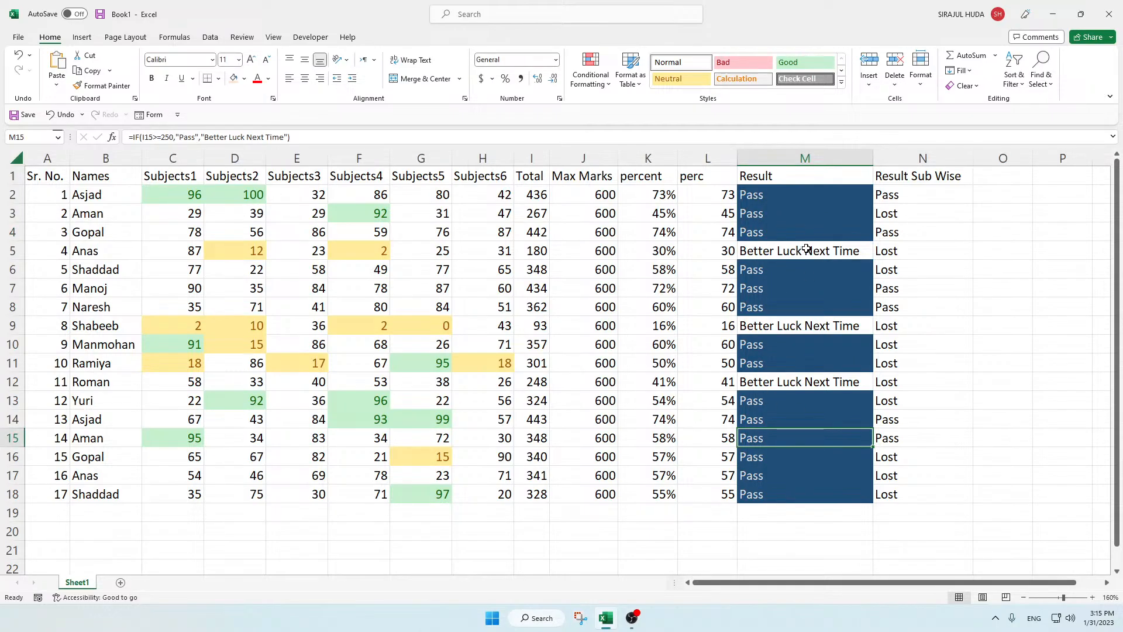
pyautogui.click(781, 197)
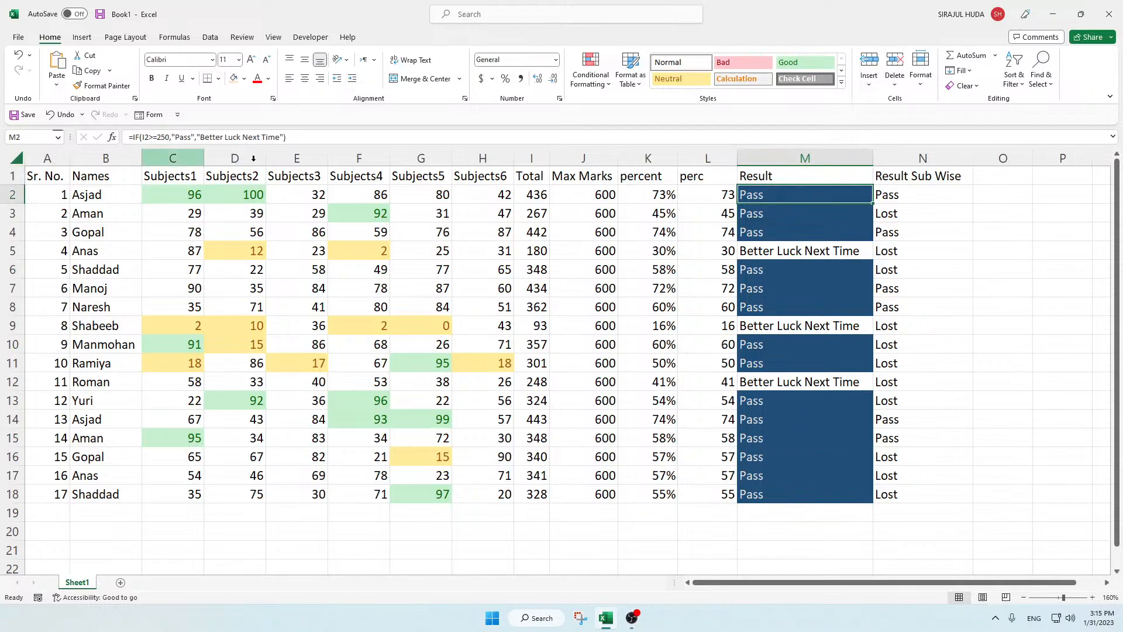
pyautogui.press('Delete')
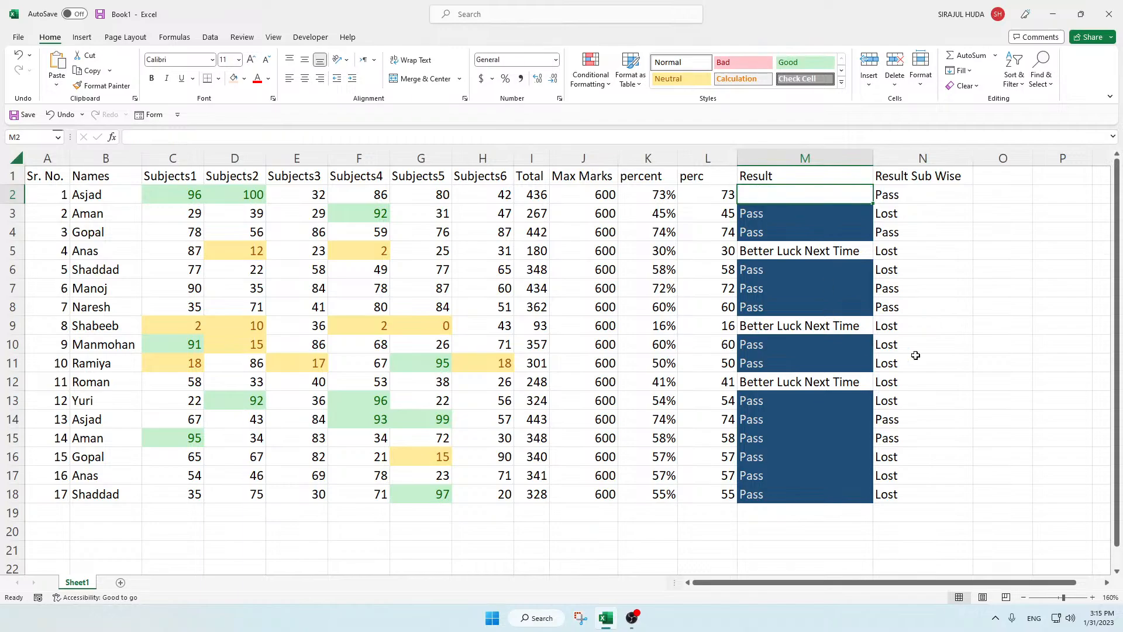
pyautogui.click(916, 356)
pyautogui.click(772, 198)
pyautogui.hotkey('ctrl', 'z')
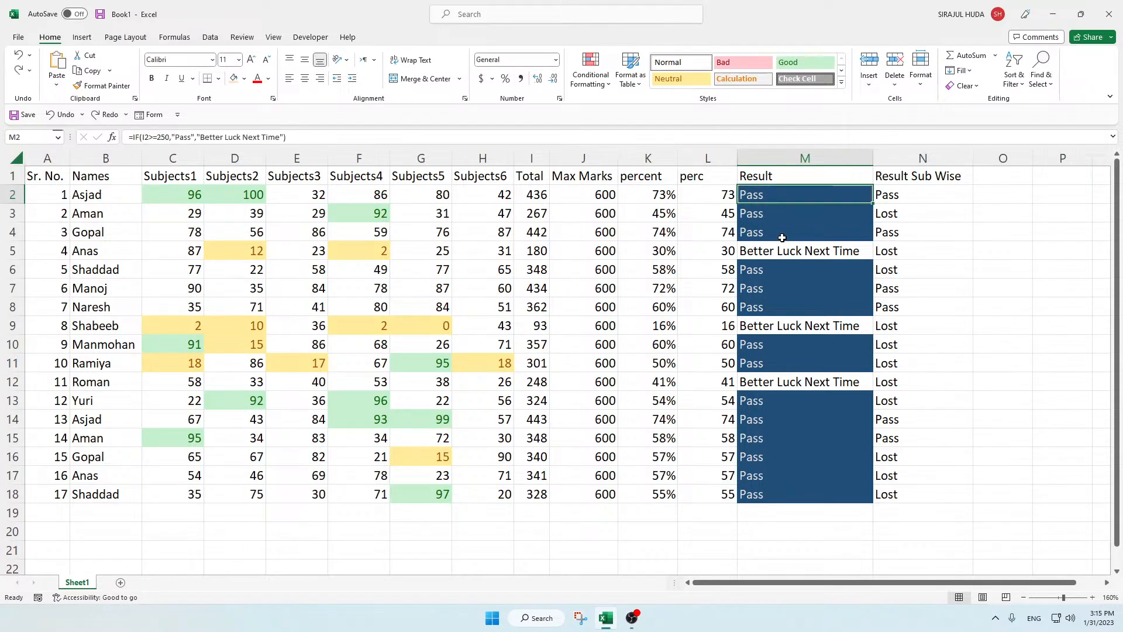
# Step: Review the conditional formatting rule that applies to Result cell M4, and close the rules manager
pyautogui.click(782, 198)
pyautogui.moveTo(797, 196); pyautogui.dragTo(793, 532)
pyautogui.click(869, 345)
pyautogui.click(777, 233)
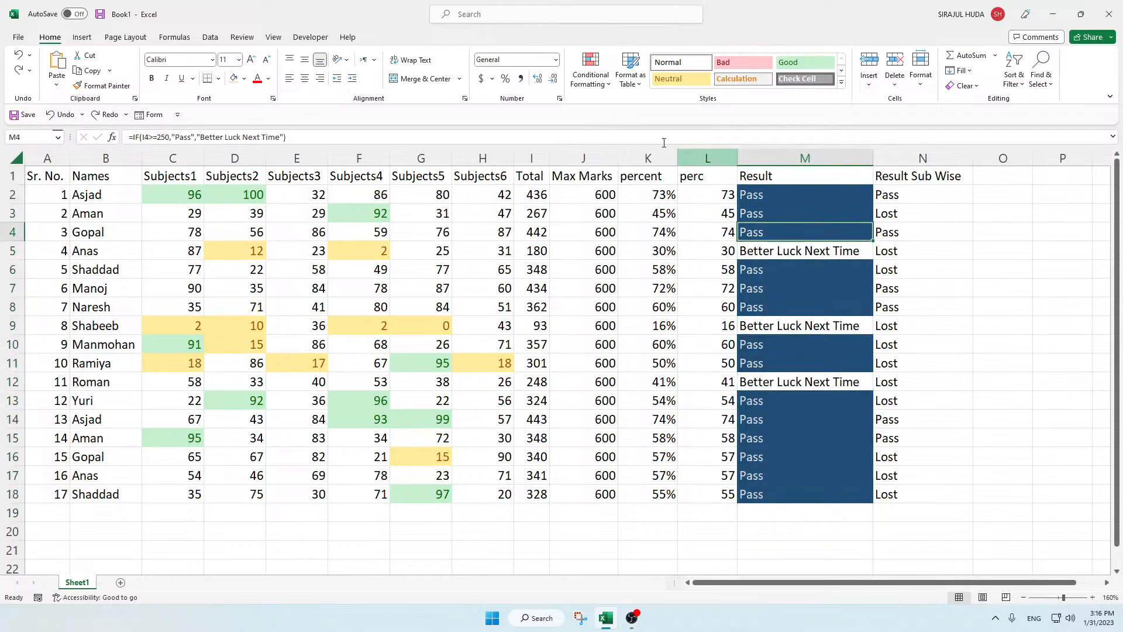
pyautogui.click(595, 82)
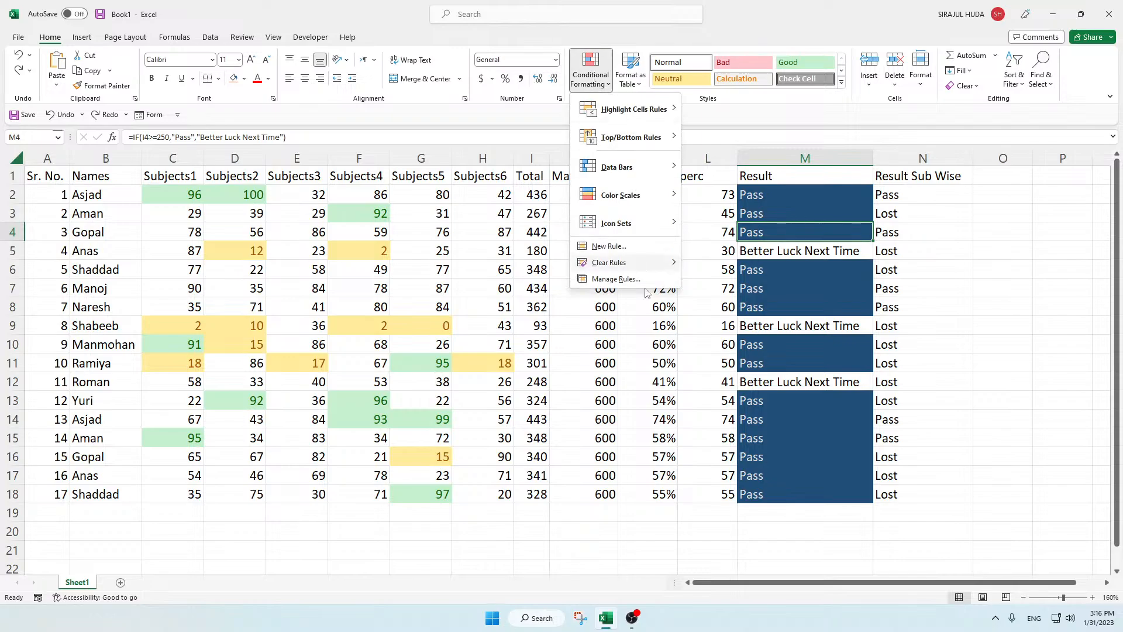
pyautogui.click(612, 280)
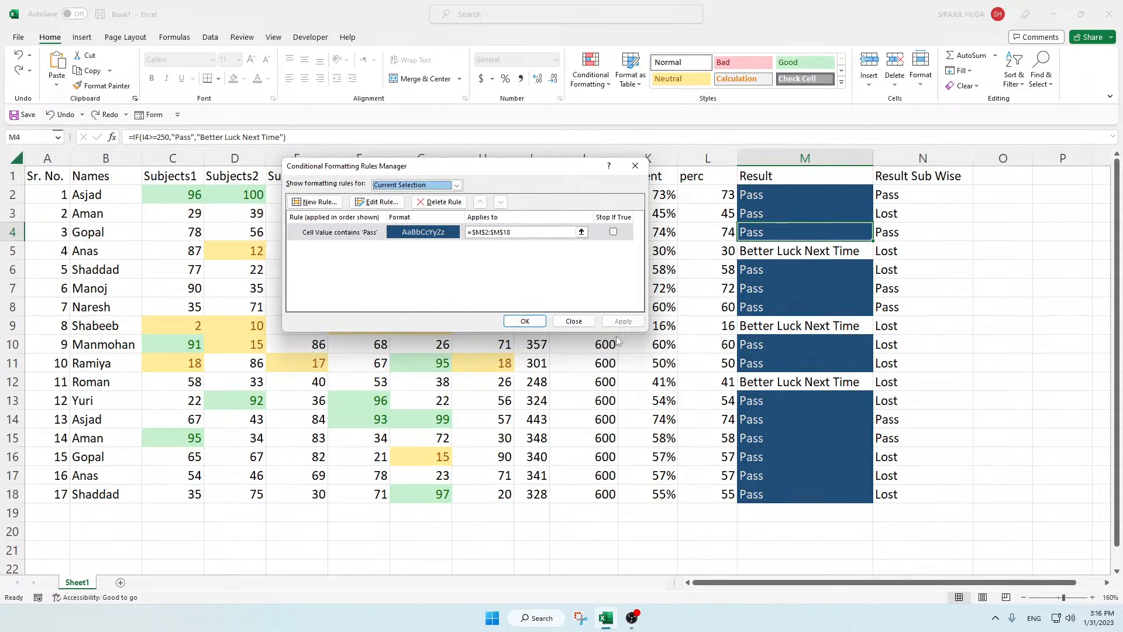
pyautogui.click(573, 322)
pyautogui.click(787, 307)
pyautogui.click(786, 232)
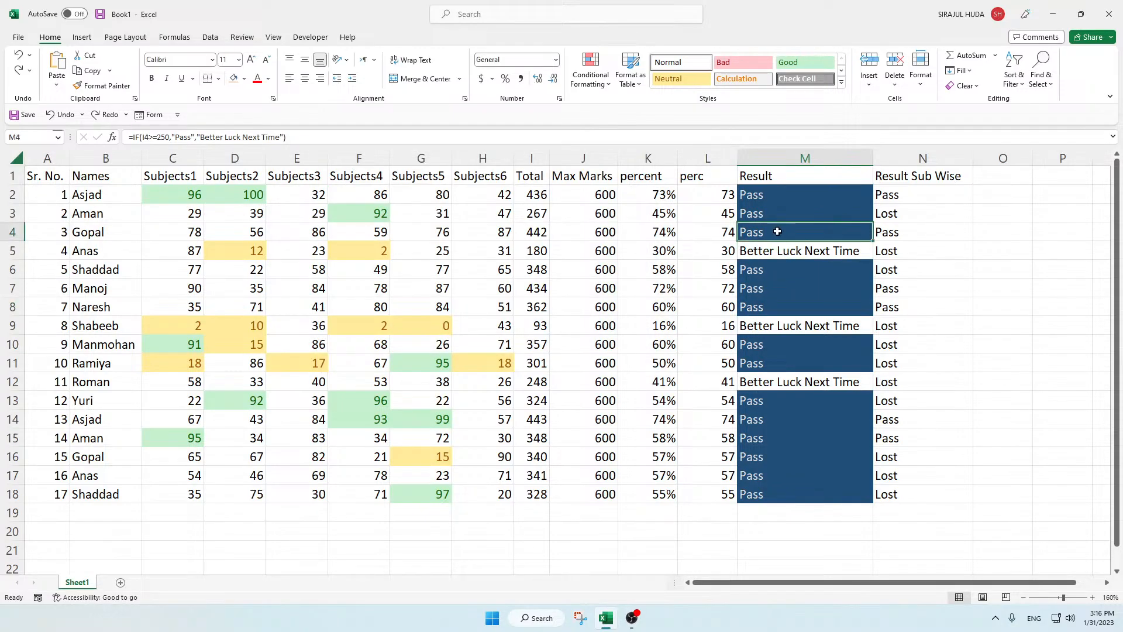
# Step: Open the conditional formatting rules manager with M2:M18 selected and show the rules for This Worksheet
pyautogui.moveTo(789, 189); pyautogui.dragTo(804, 496)
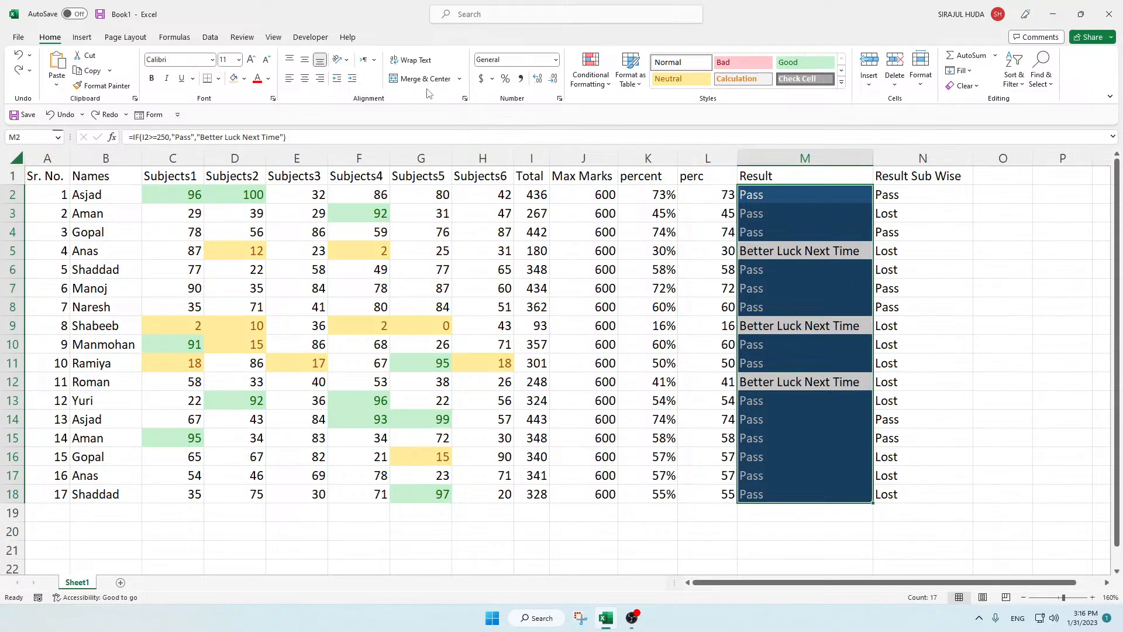
pyautogui.click(583, 85)
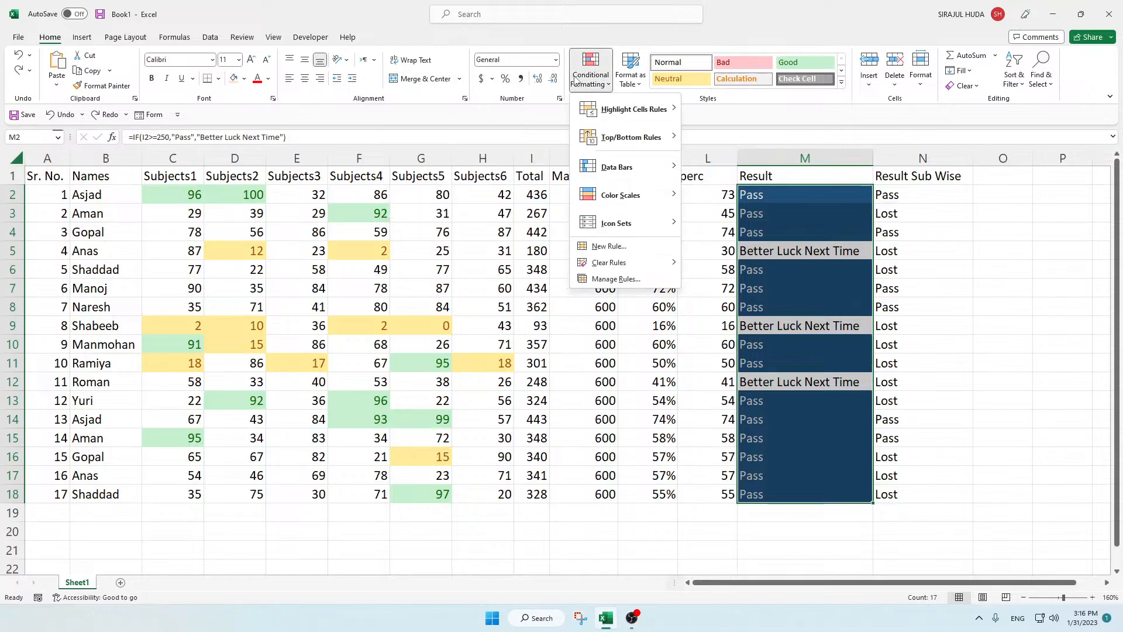
pyautogui.click(614, 279)
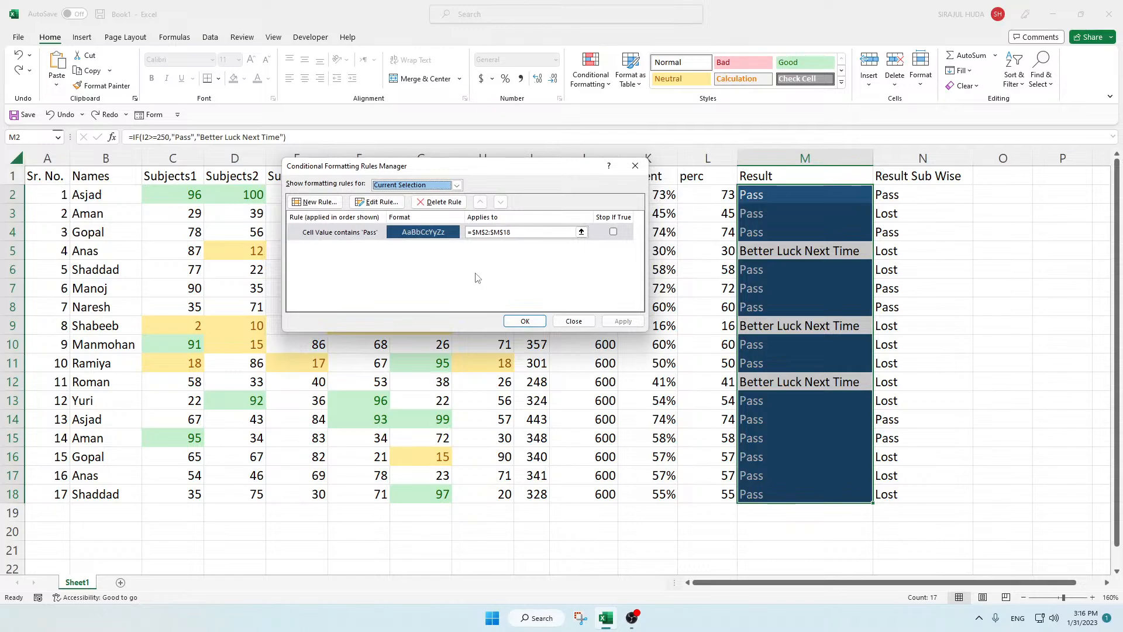
pyautogui.click(457, 186)
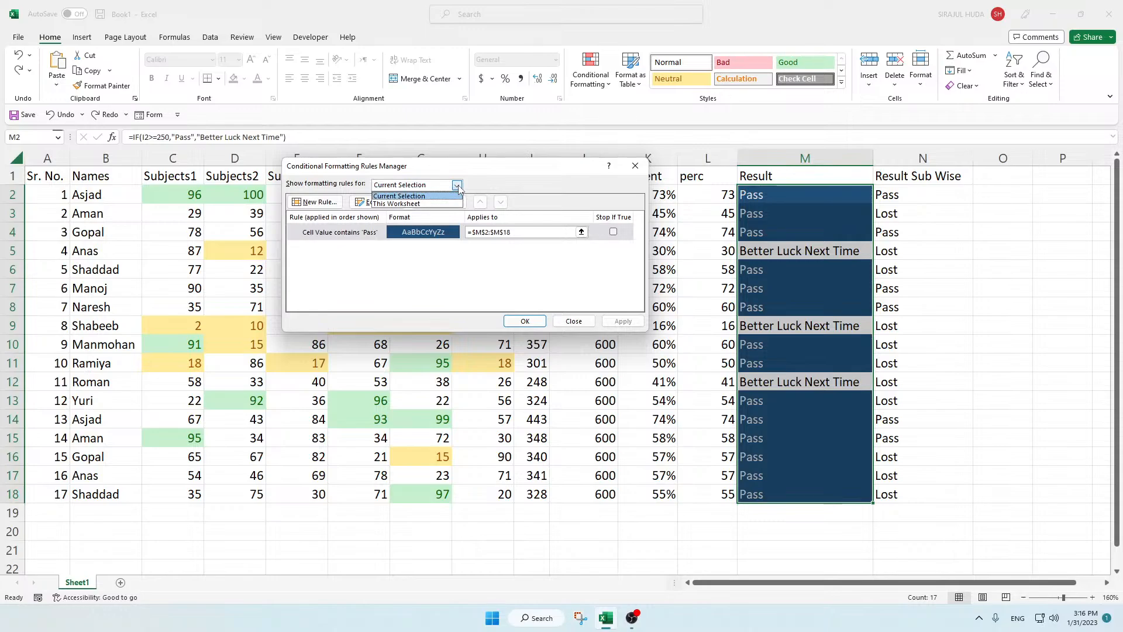
pyautogui.click(484, 283)
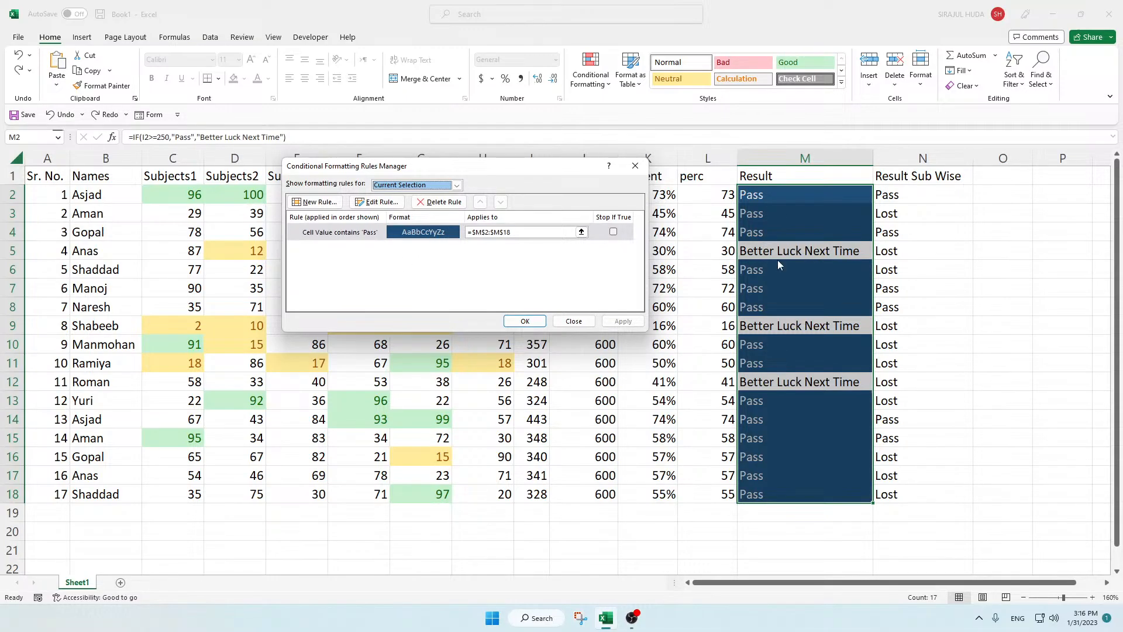
pyautogui.click(456, 185)
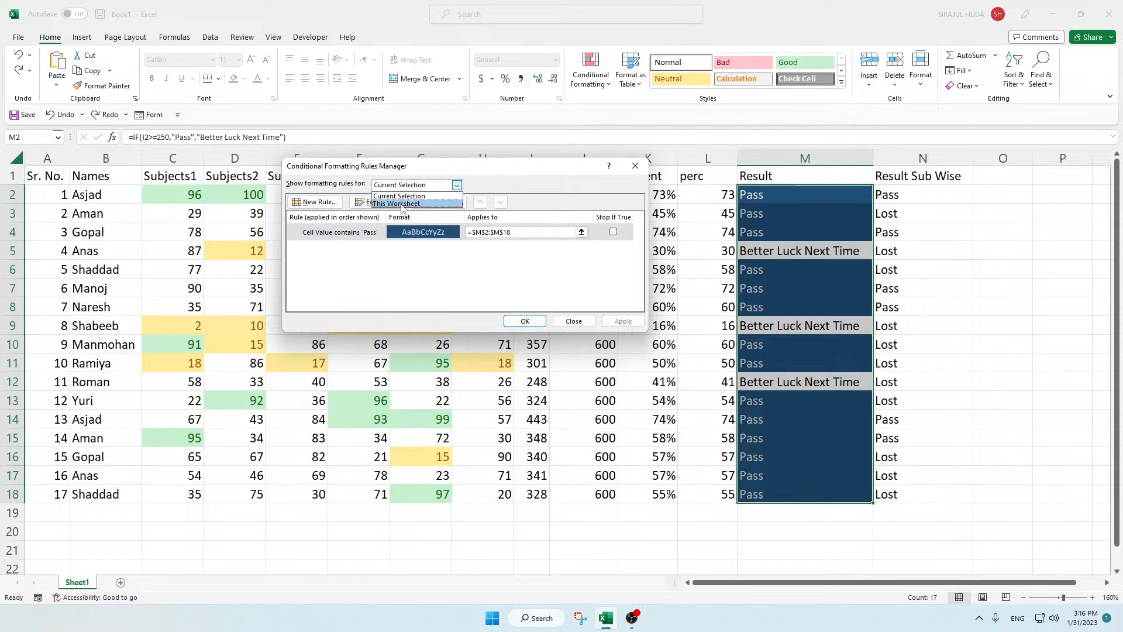
pyautogui.click(406, 204)
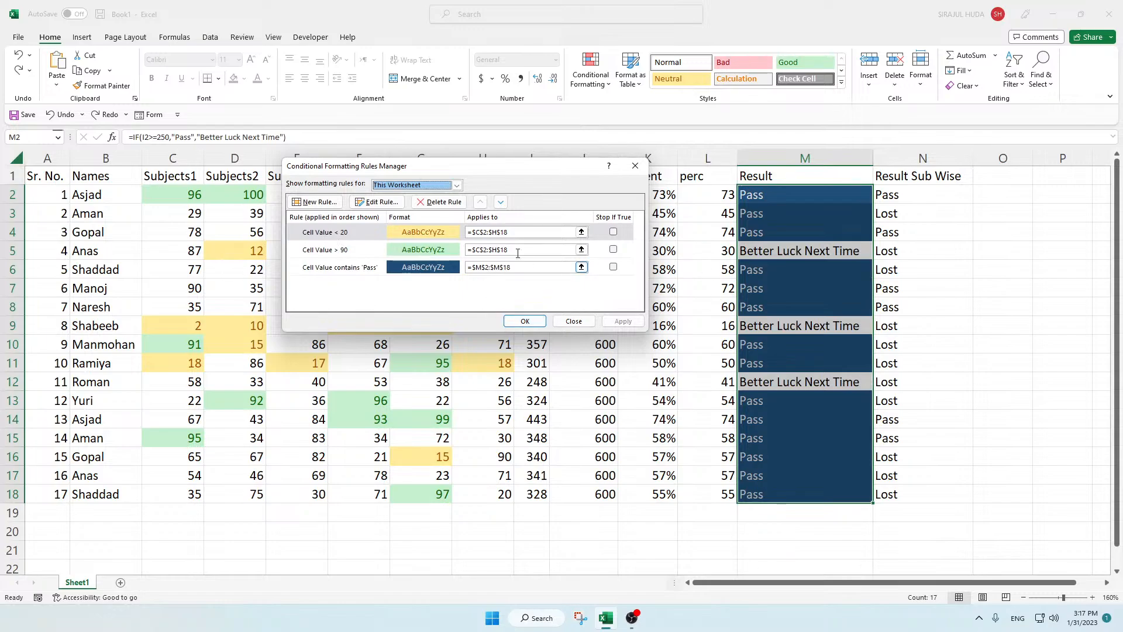
# Step: Enable Stop If True for the Pass rule on M2:M18, change its fill to dark gold, and apply the changes
pyautogui.click(428, 270)
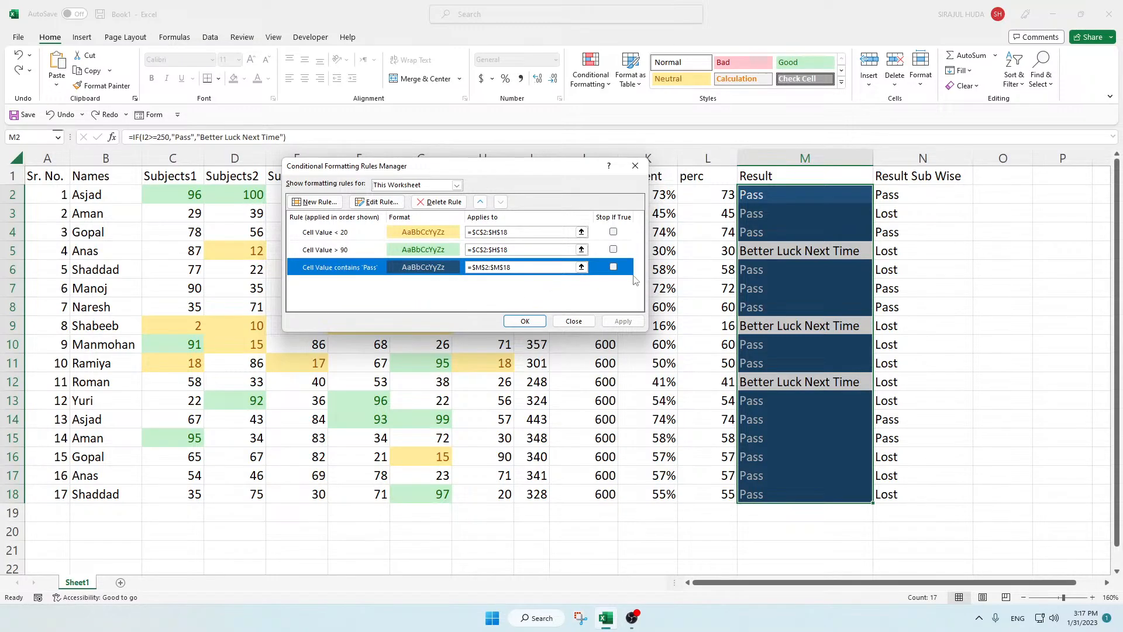
pyautogui.click(613, 267)
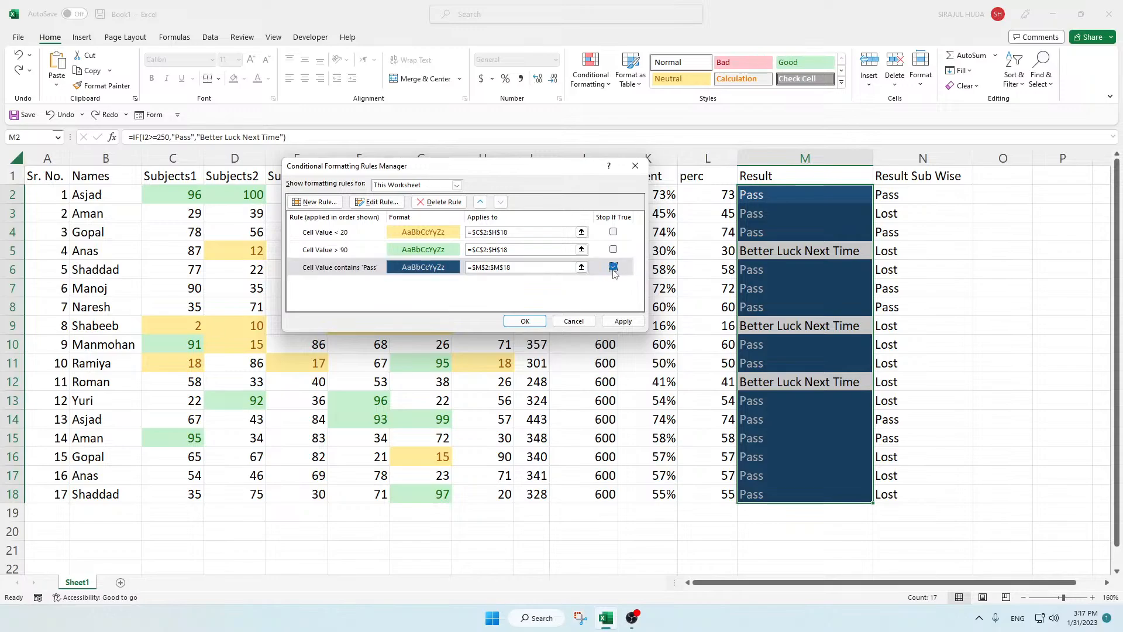
pyautogui.click(376, 202)
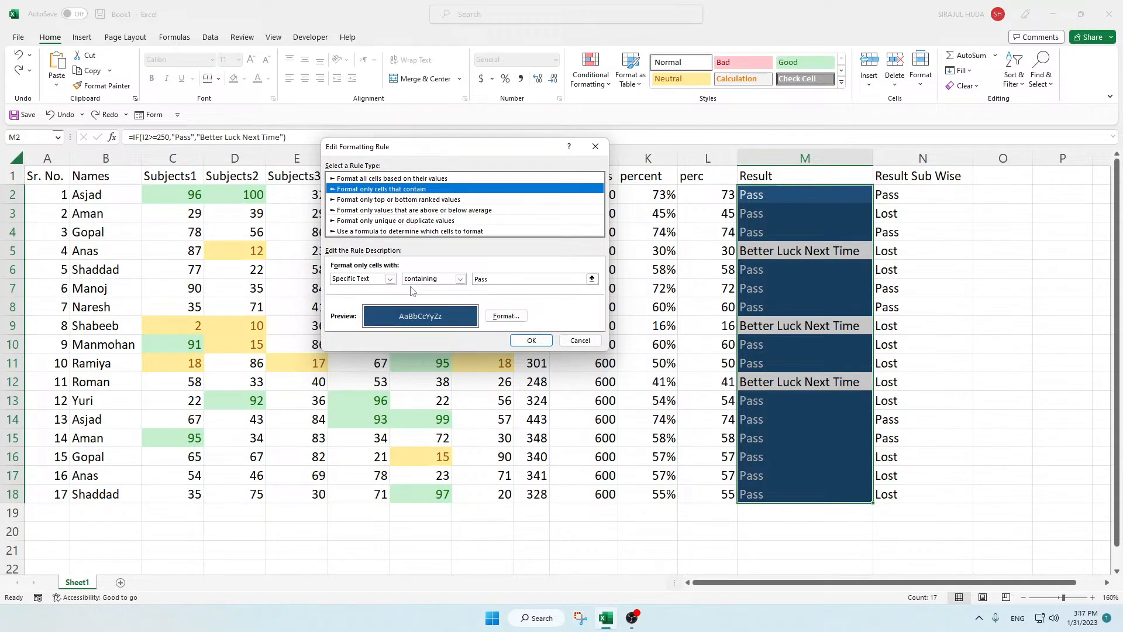
pyautogui.click(510, 282)
pyautogui.click(500, 319)
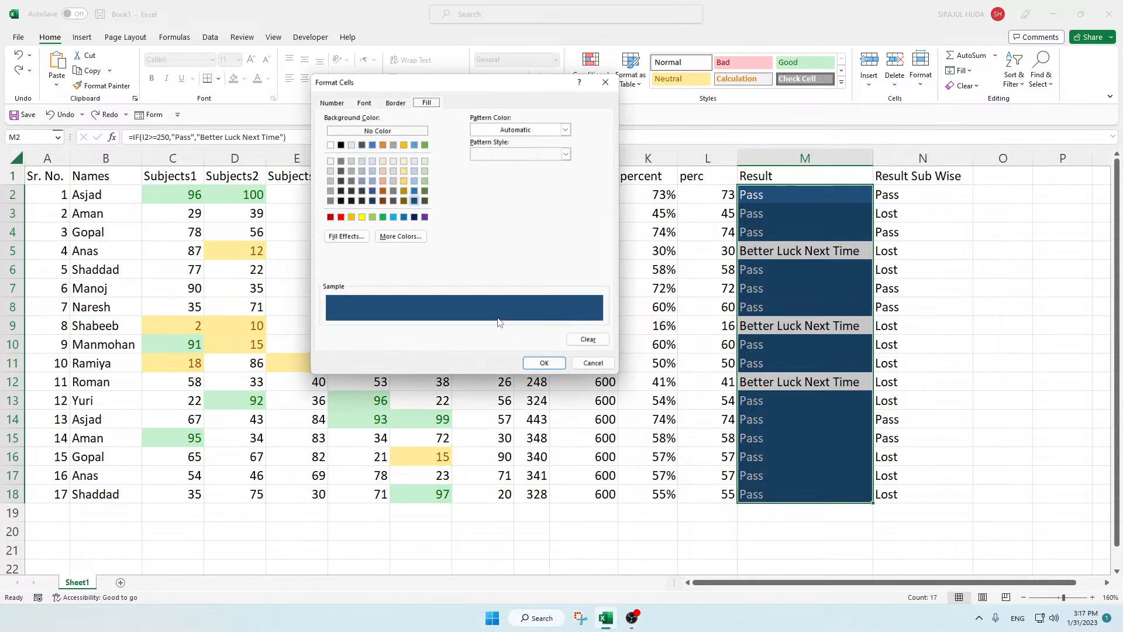
pyautogui.click(361, 201)
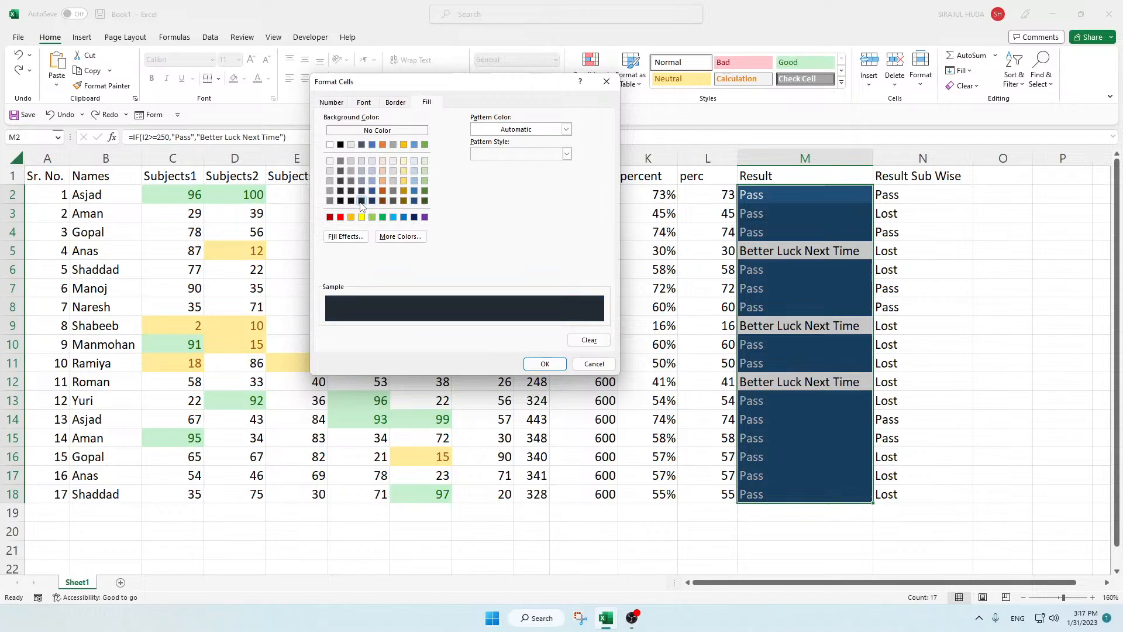
pyautogui.click(404, 200)
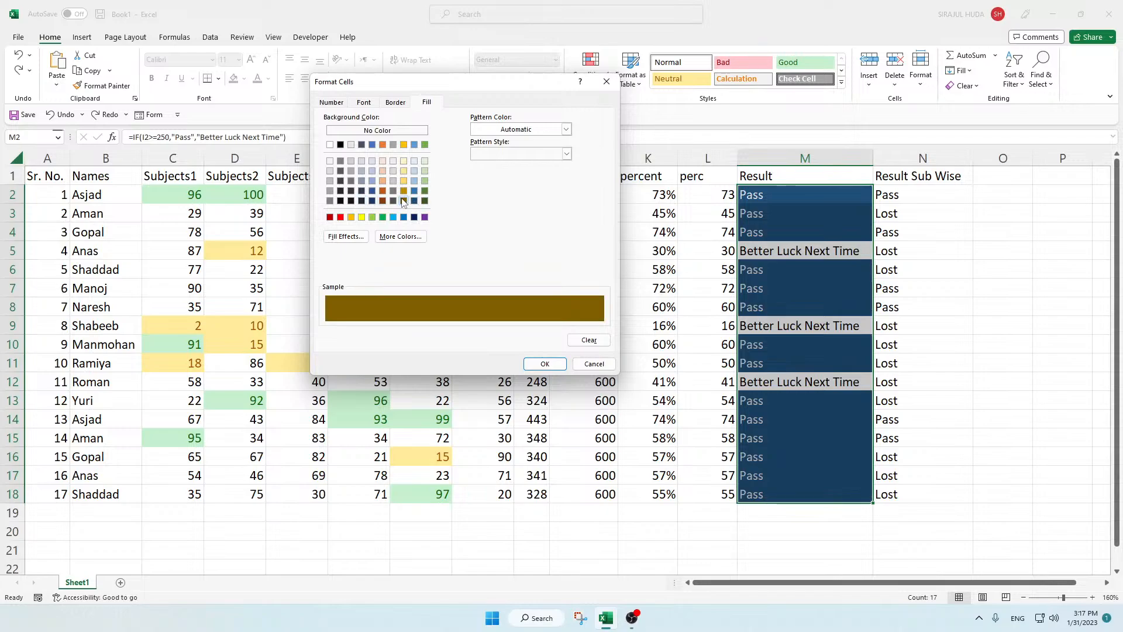
pyautogui.click(544, 364)
pyautogui.click(529, 341)
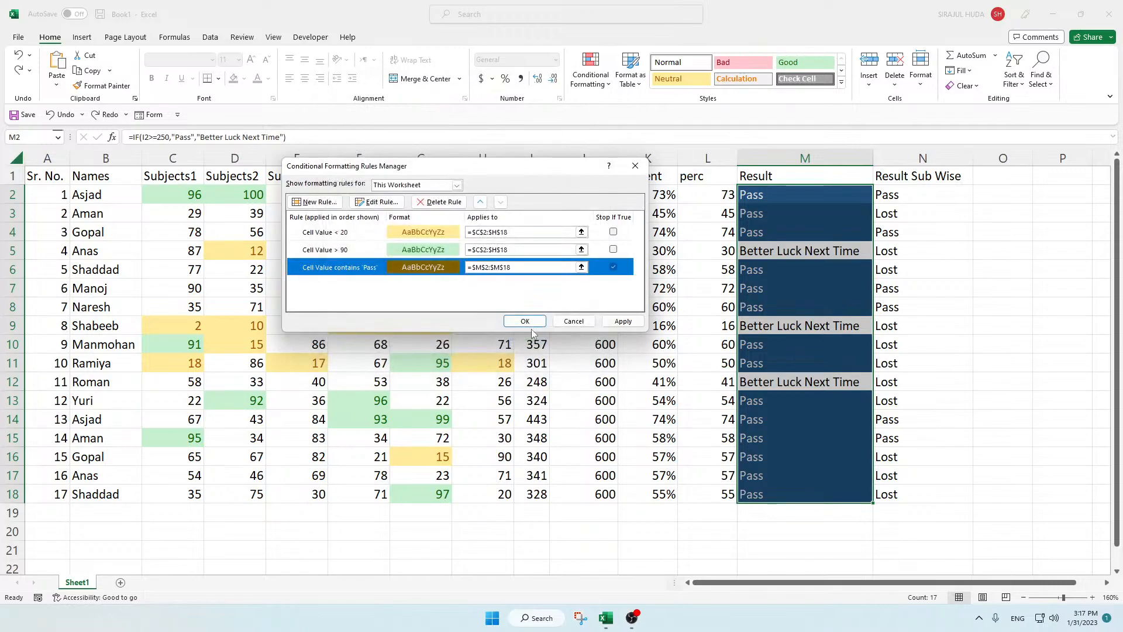
pyautogui.click(622, 321)
pyautogui.click(525, 321)
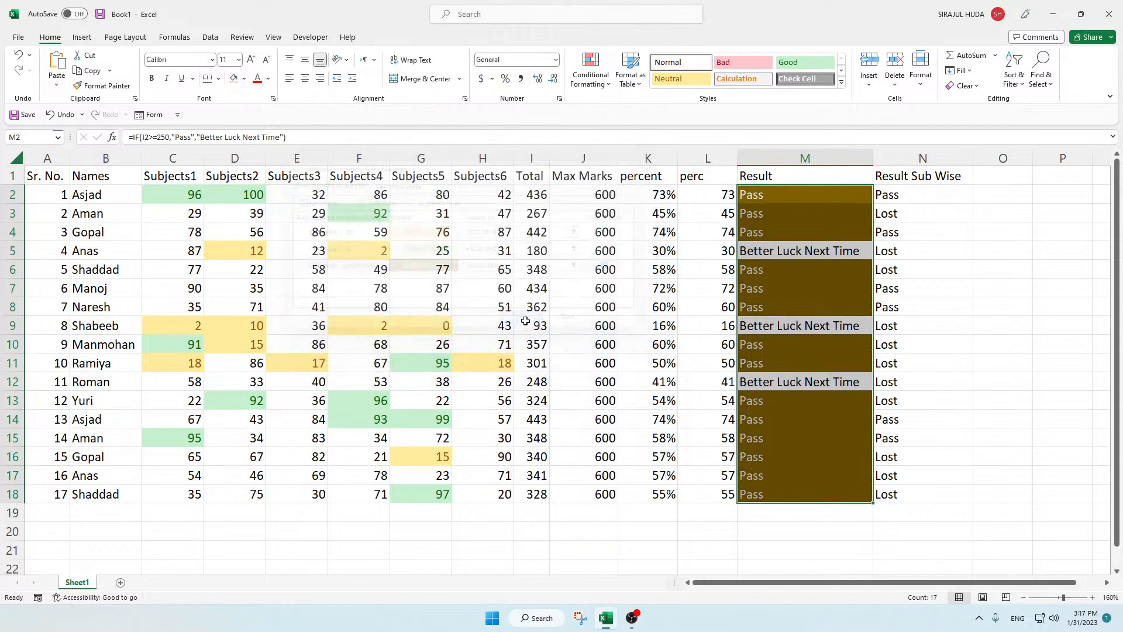
pyautogui.click(649, 344)
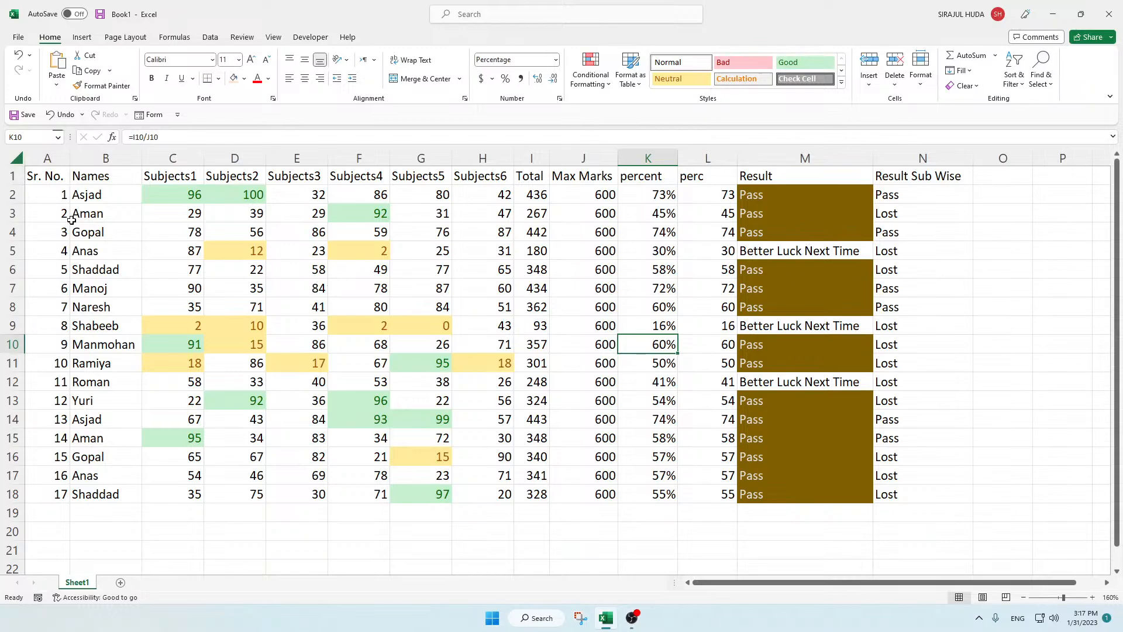
# Step: Apply all borders to the whole marks table, A1:N18, and deselect it
pyautogui.moveTo(44, 180); pyautogui.dragTo(901, 493)
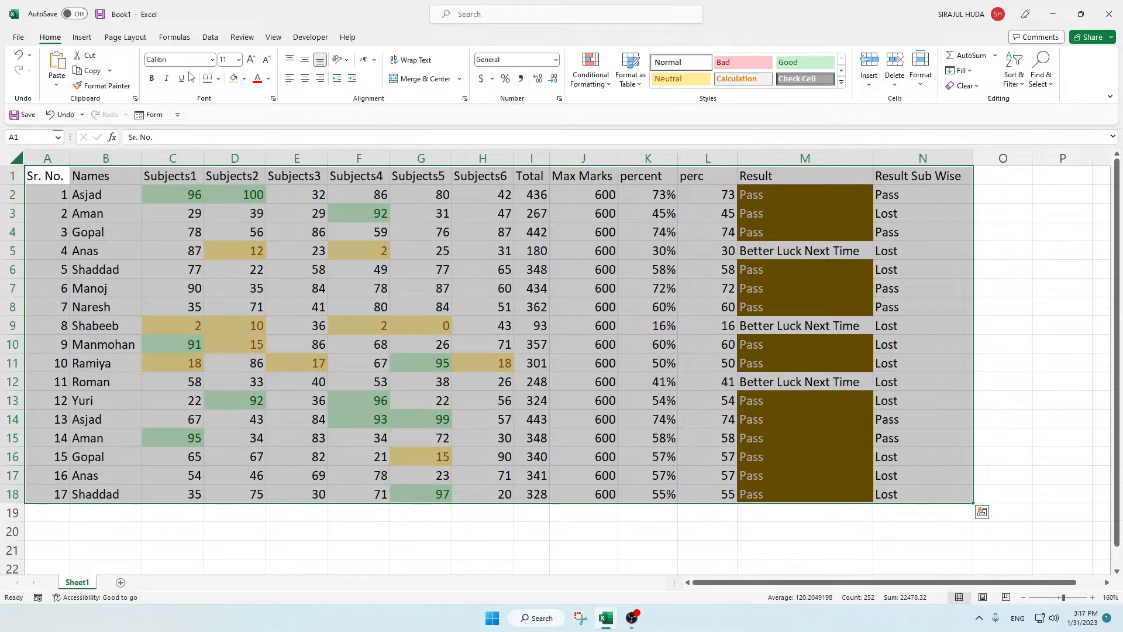
pyautogui.click(218, 78)
pyautogui.click(240, 195)
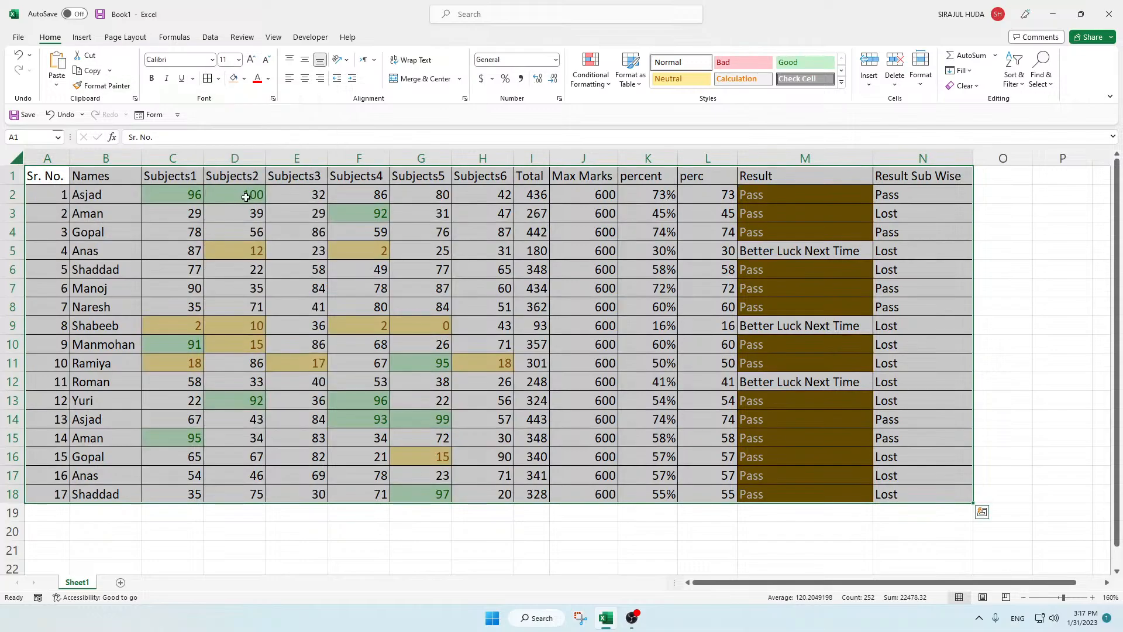
pyautogui.click(718, 400)
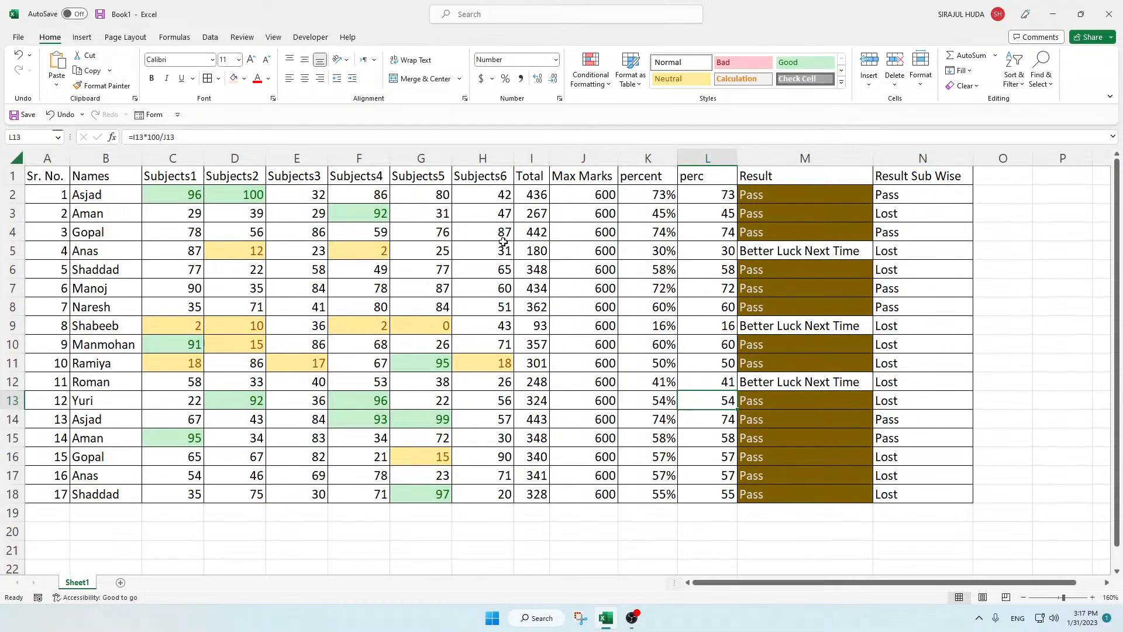
# Step: Format the header row A1:N1 with a gold fill and a light grey font
pyautogui.moveTo(50, 175); pyautogui.dragTo(933, 177)
pyautogui.click(244, 78)
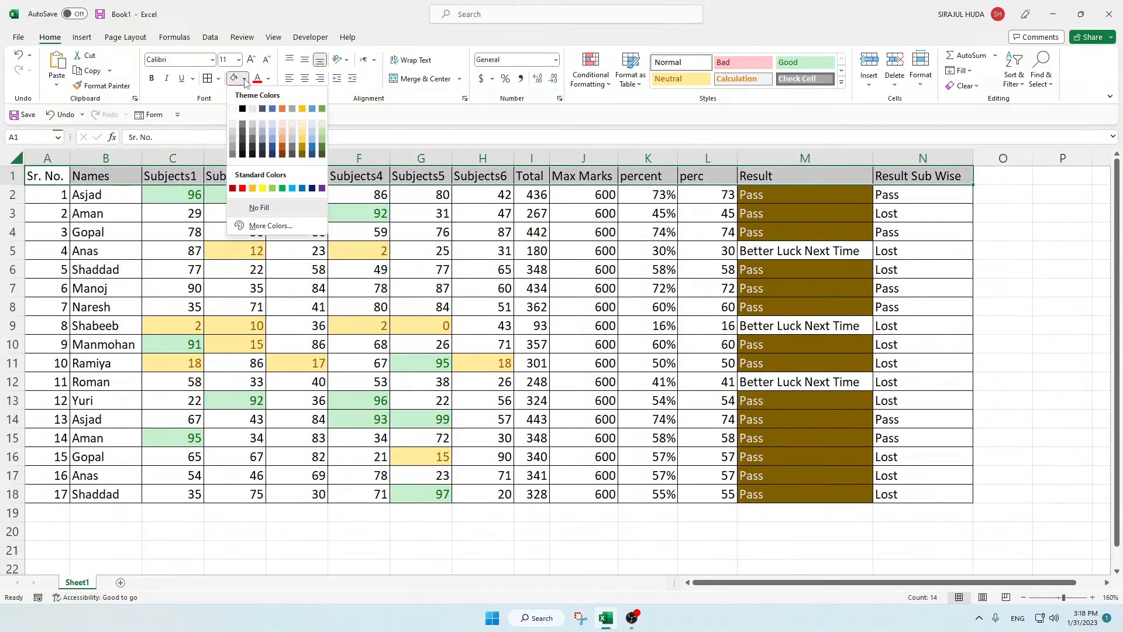
pyautogui.click(302, 109)
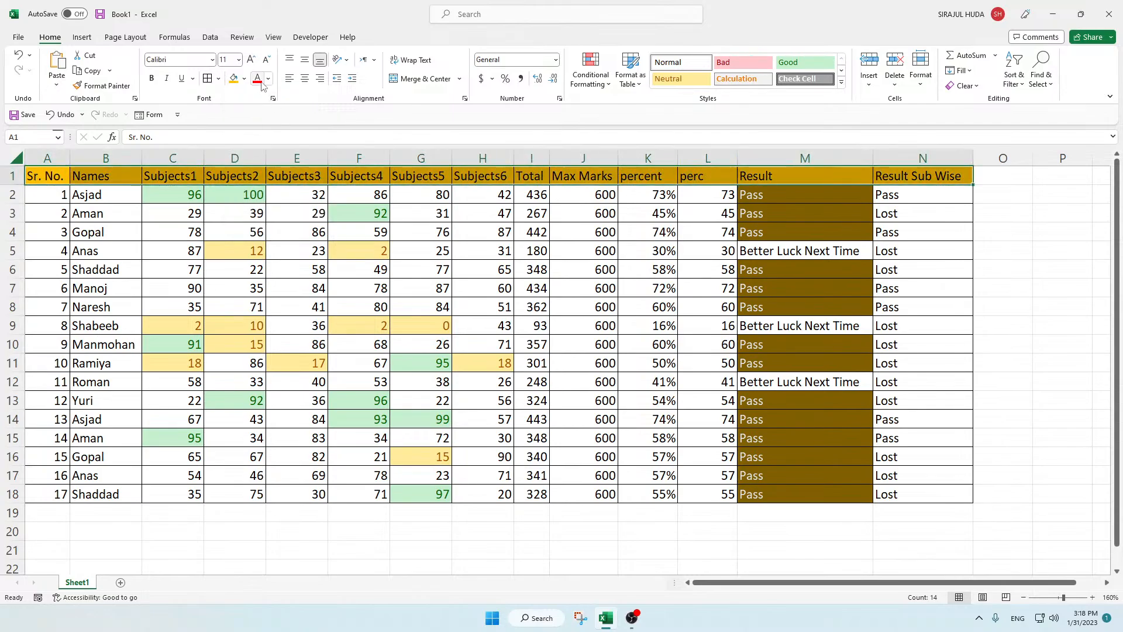
pyautogui.click(268, 79)
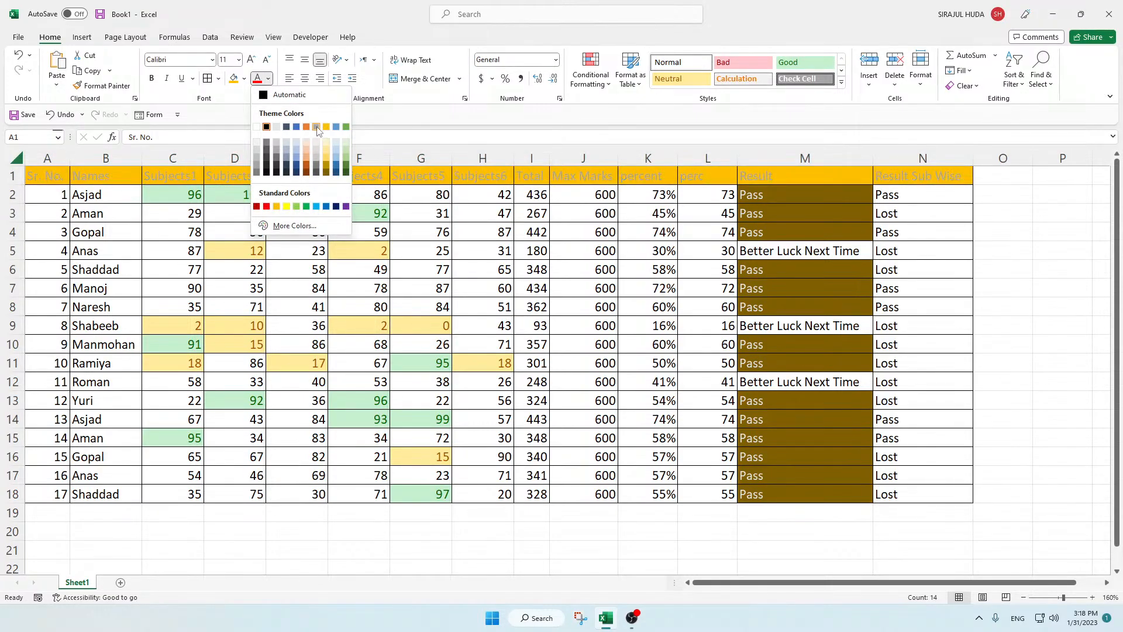
pyautogui.click(277, 127)
pyautogui.click(531, 288)
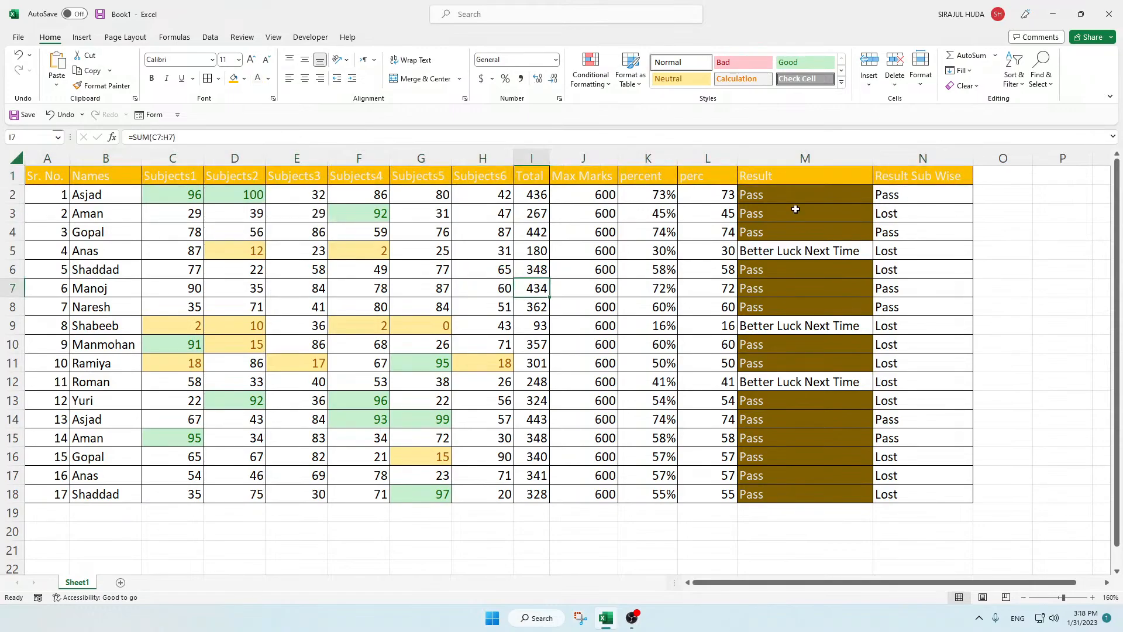
pyautogui.click(630, 82)
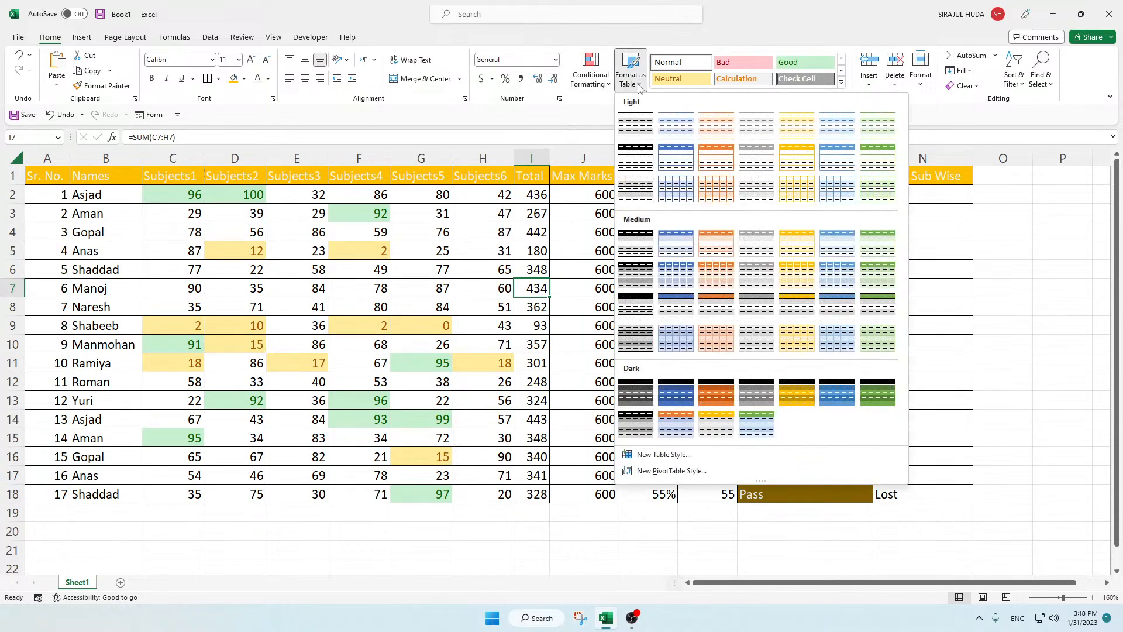
pyautogui.click(497, 299)
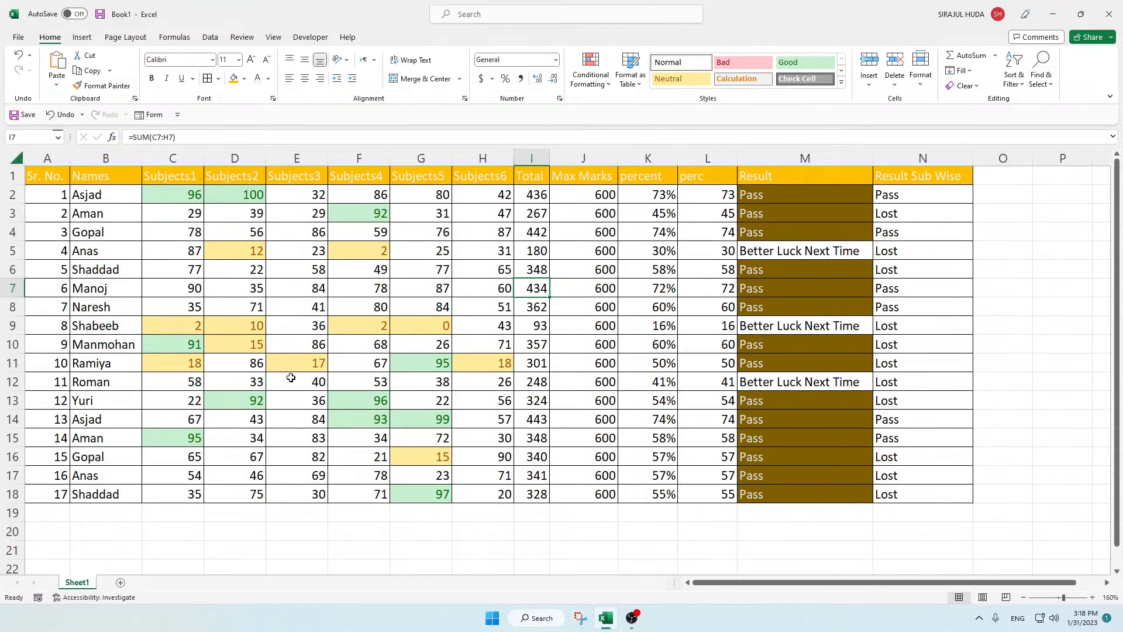
pyautogui.scroll(-3, 405, 391)
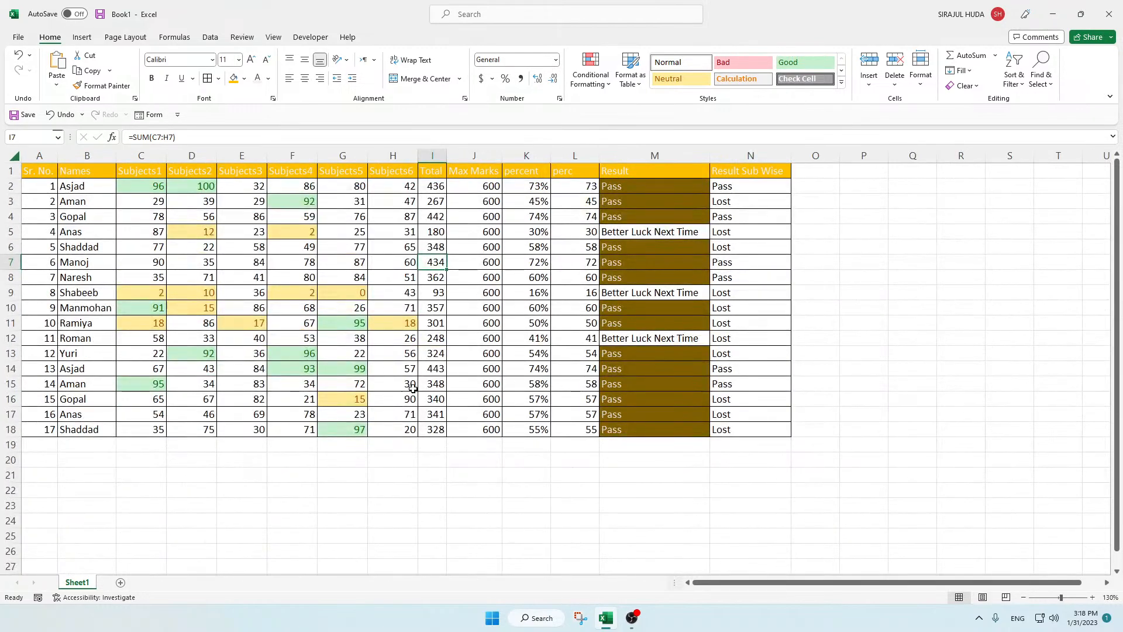
pyautogui.click(471, 318)
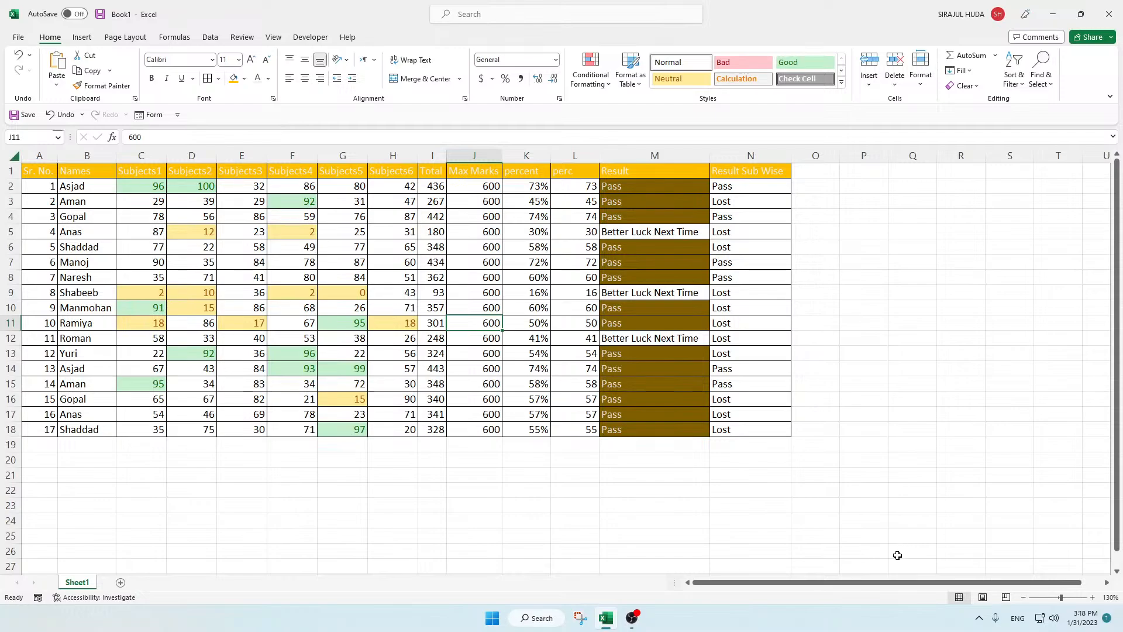
pyautogui.click(494, 278)
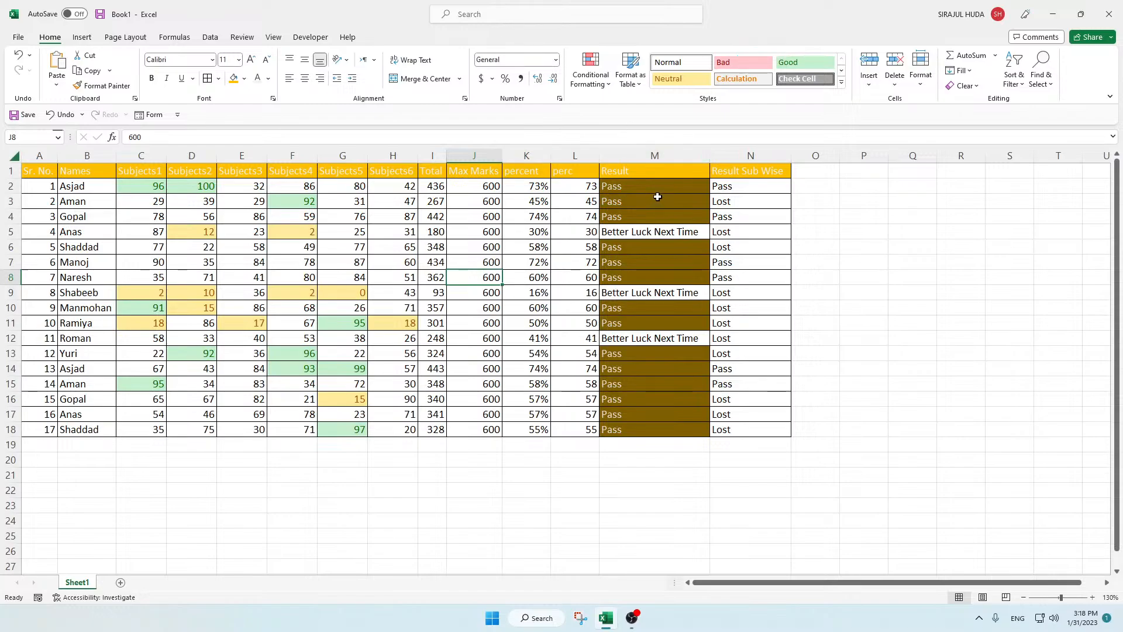
pyautogui.moveTo(656, 188); pyautogui.dragTo(670, 440)
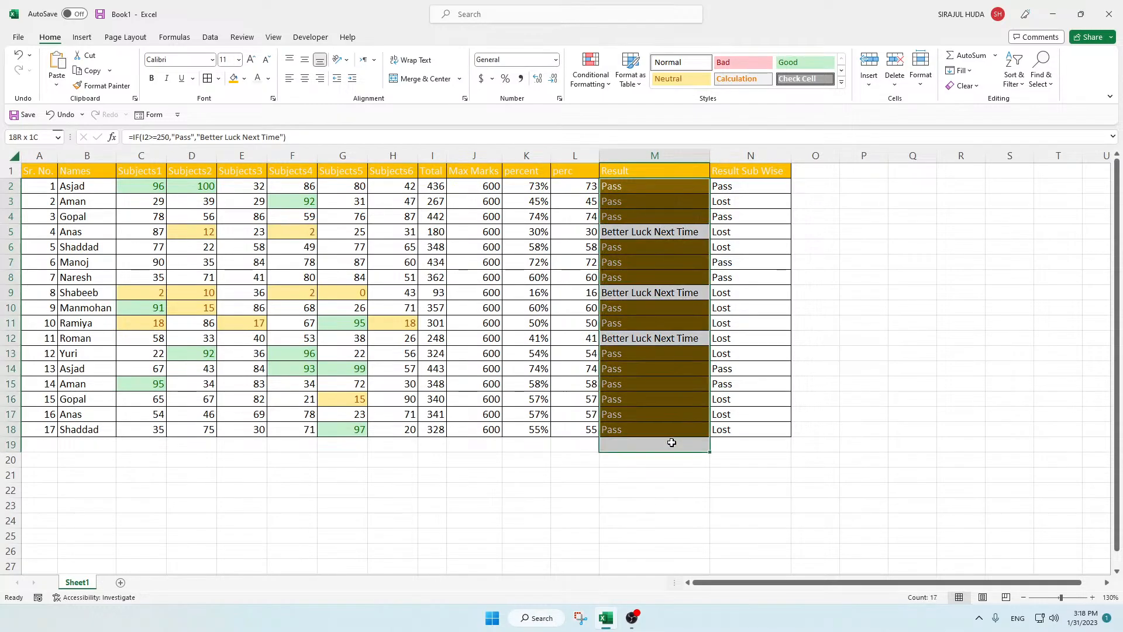
pyautogui.click(635, 473)
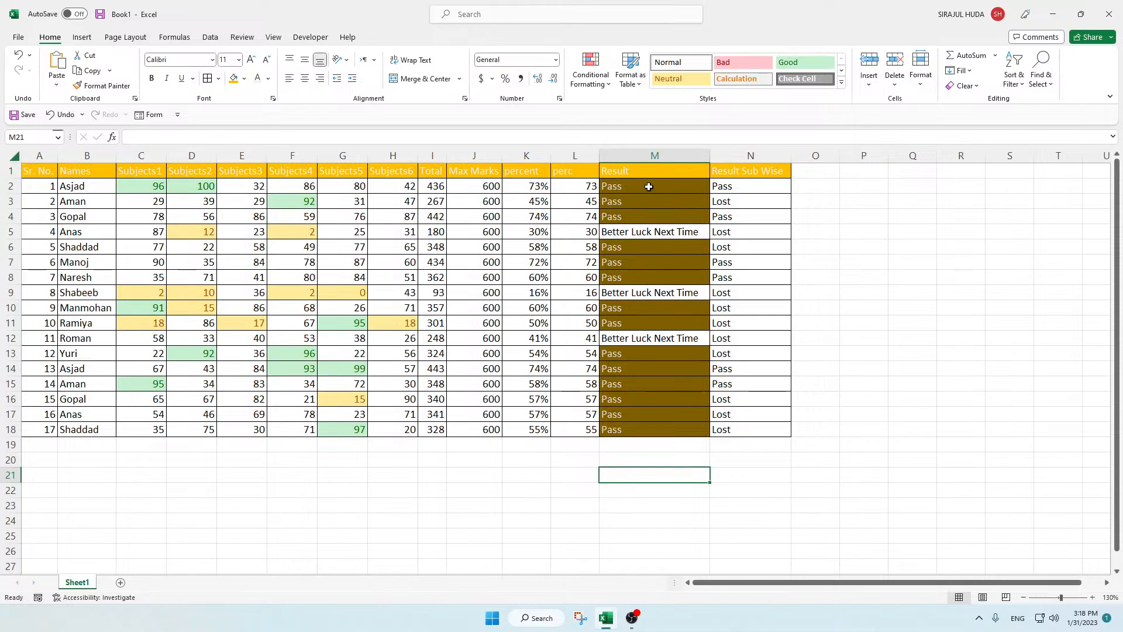
# Step: Turn on header filters for the marks table and remove them again
pyautogui.click(647, 185)
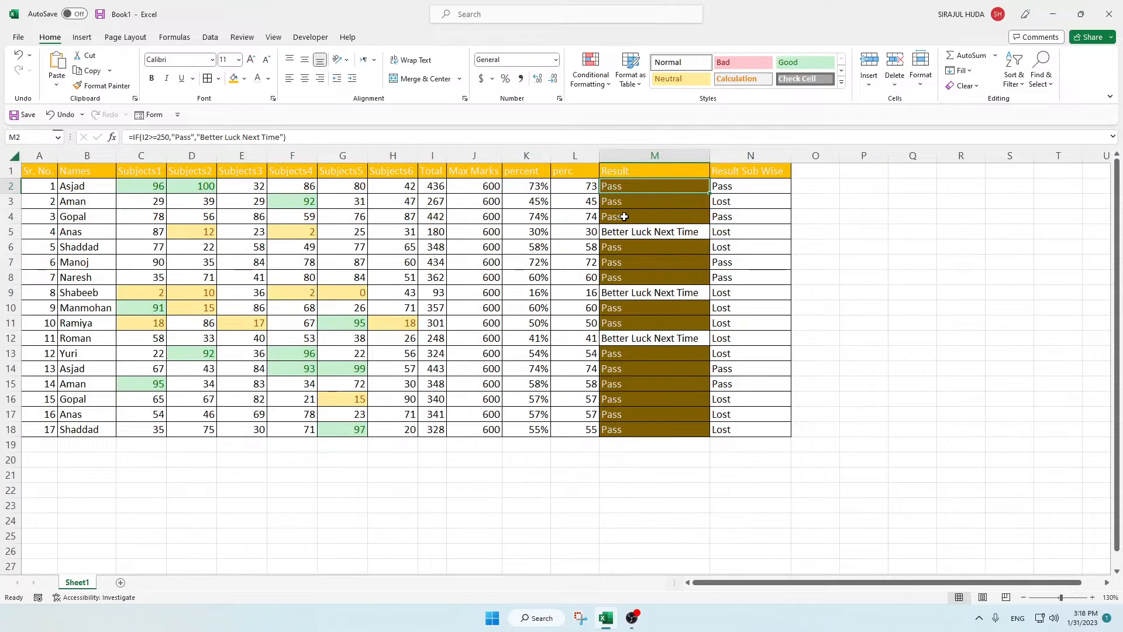
pyautogui.hotkey('ctrl', 'shift', 'l')
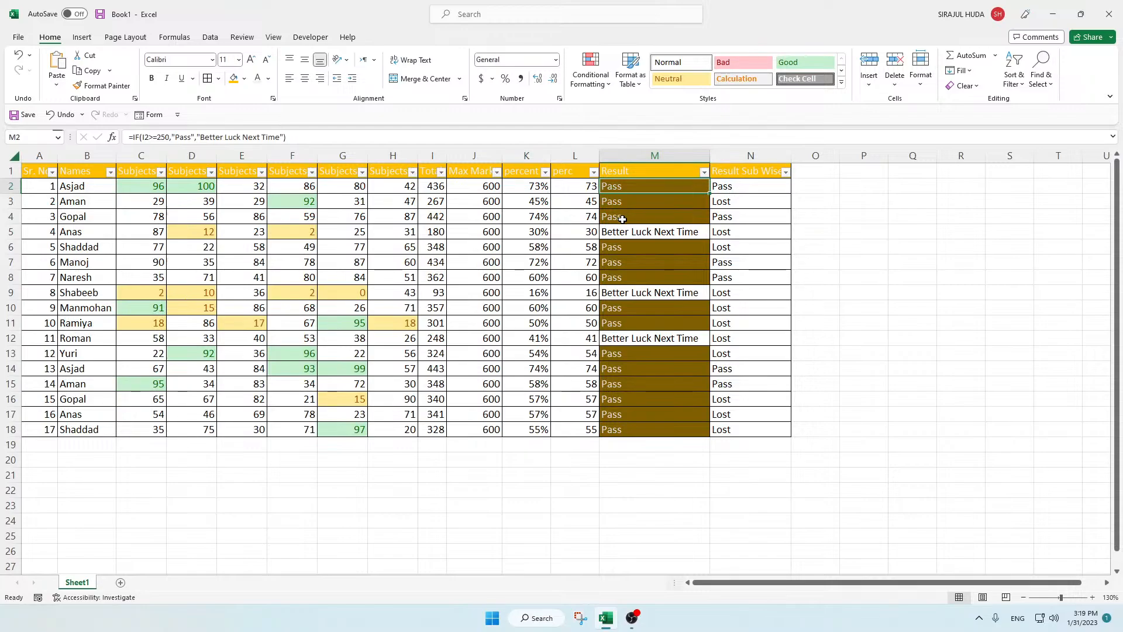
pyautogui.click(608, 216)
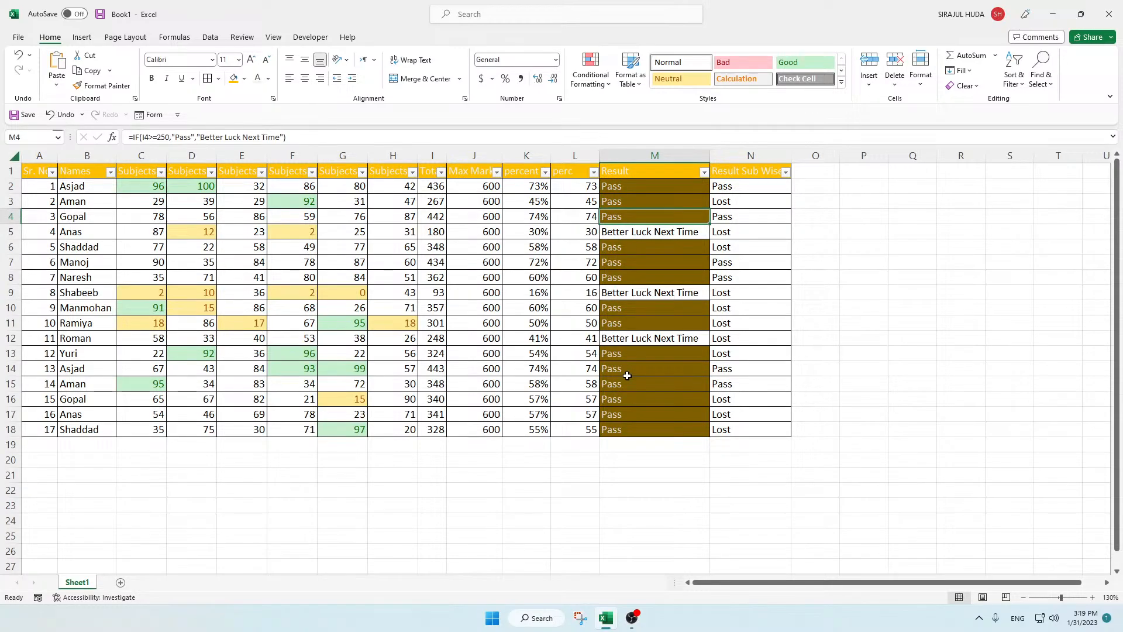
pyautogui.hotkey('ctrl', 'shift', 'l')
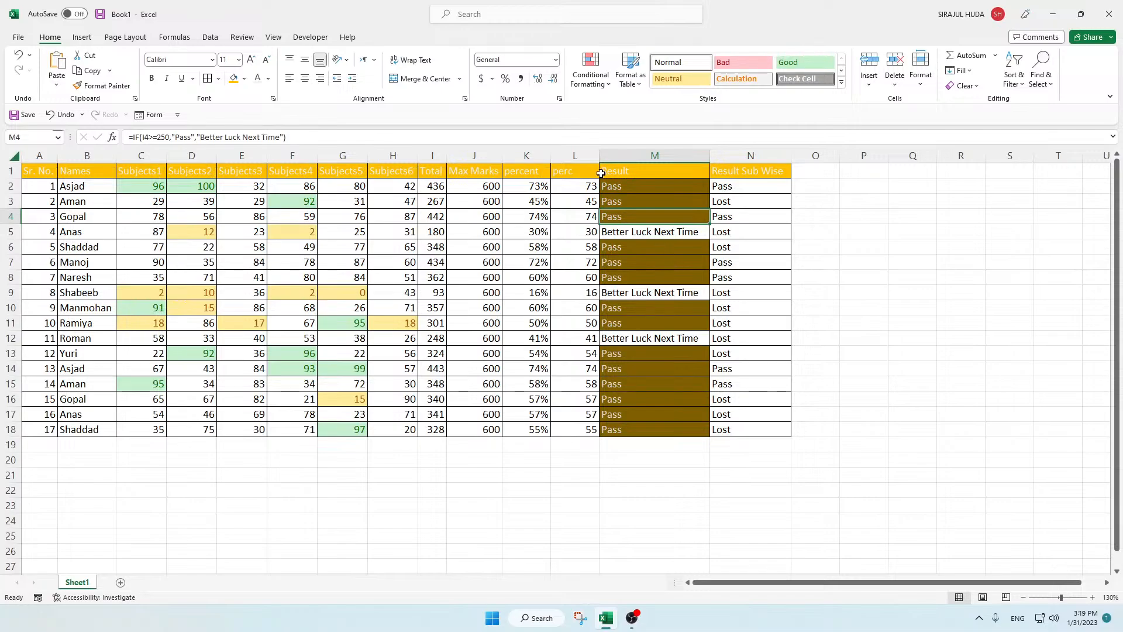
# Step: Add filters to the header row of the marks table, starting from a Result cell
pyautogui.click(622, 187)
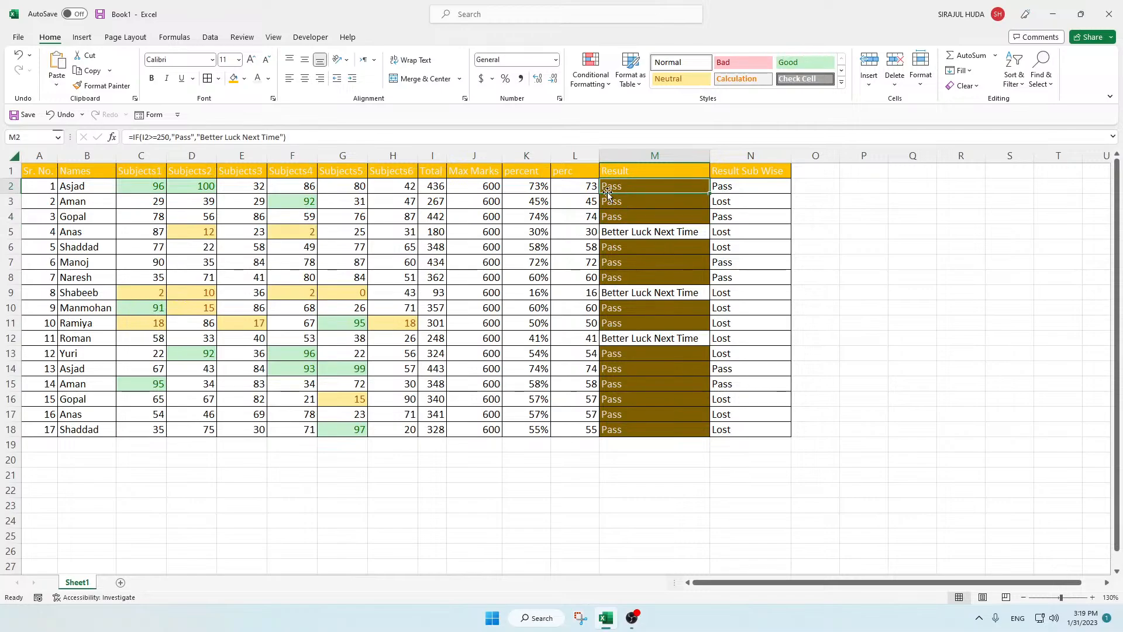
pyautogui.click(1014, 76)
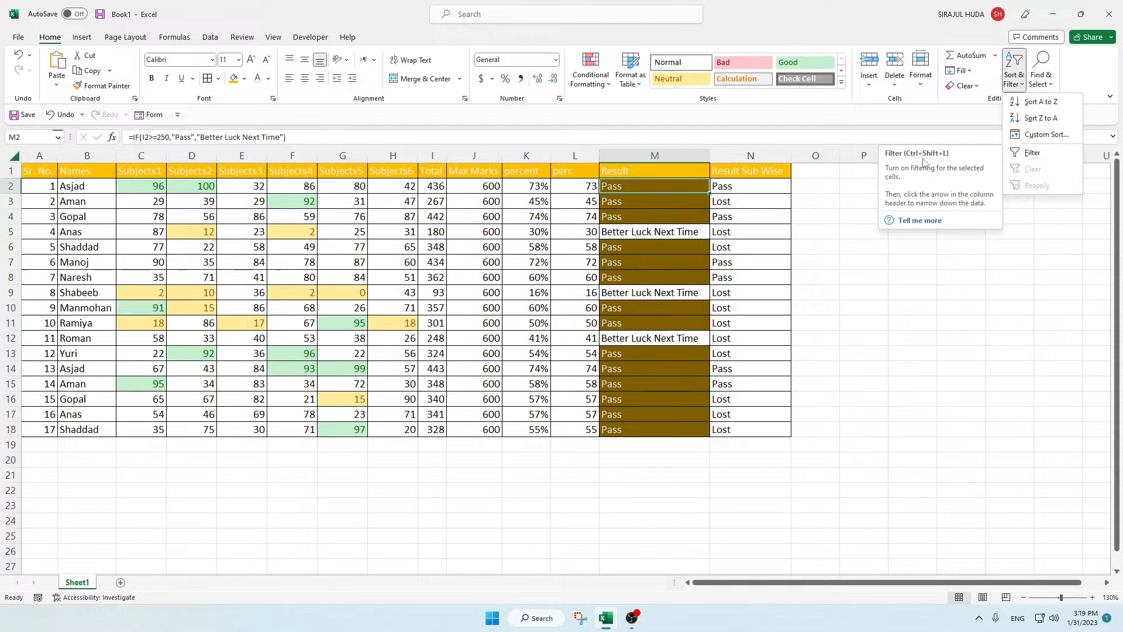
pyautogui.click(1031, 152)
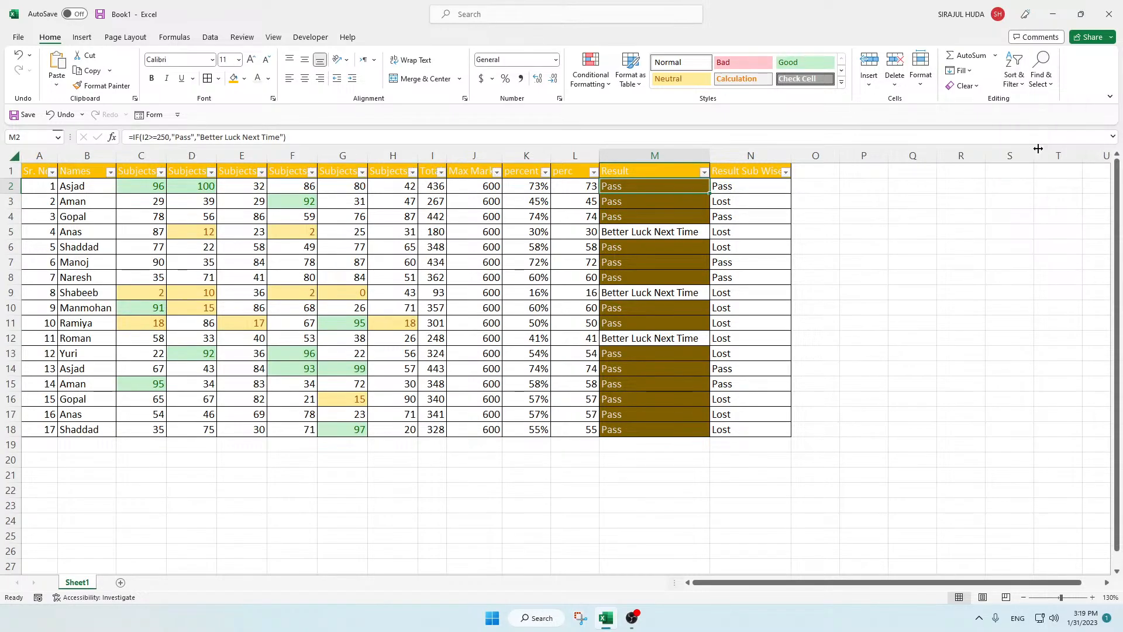
pyautogui.click(680, 229)
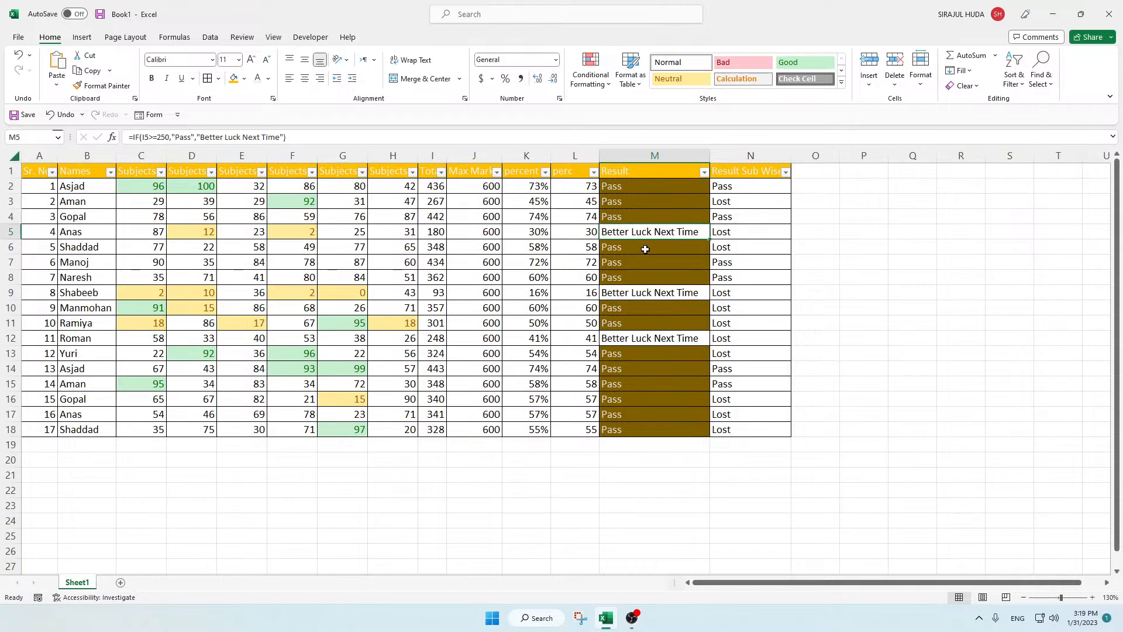
pyautogui.click(630, 190)
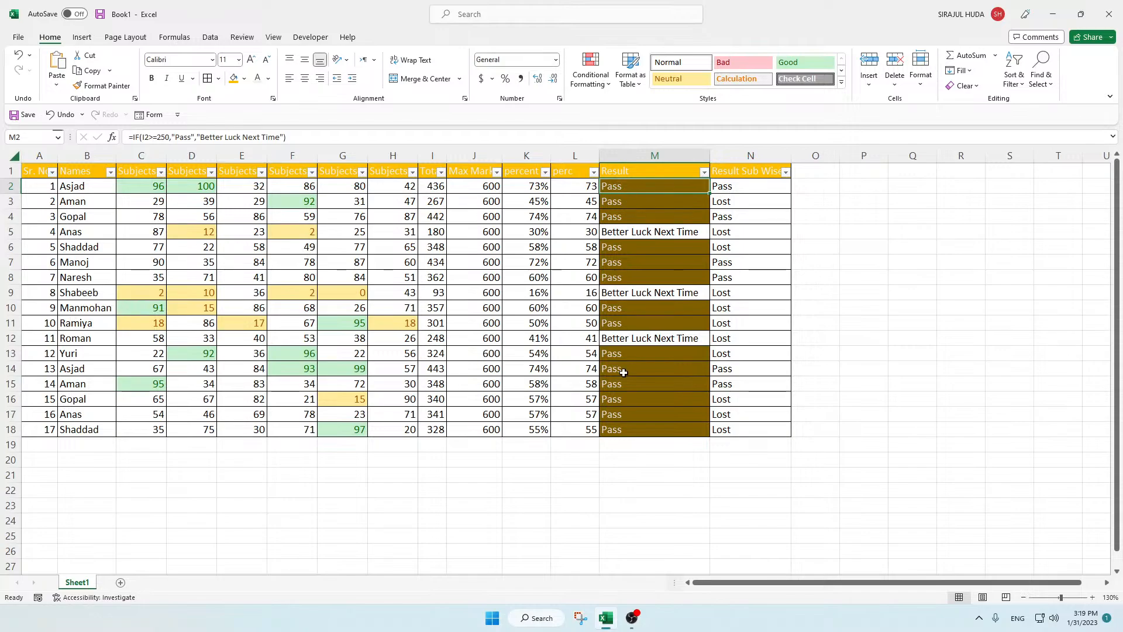
pyautogui.click(621, 431)
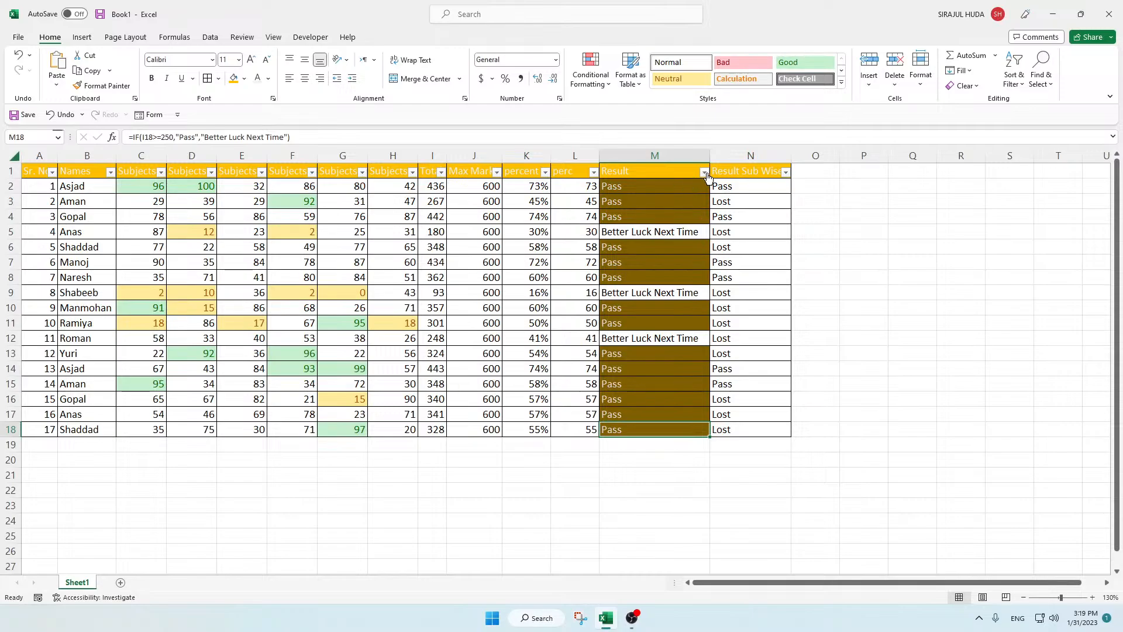
pyautogui.click(623, 185)
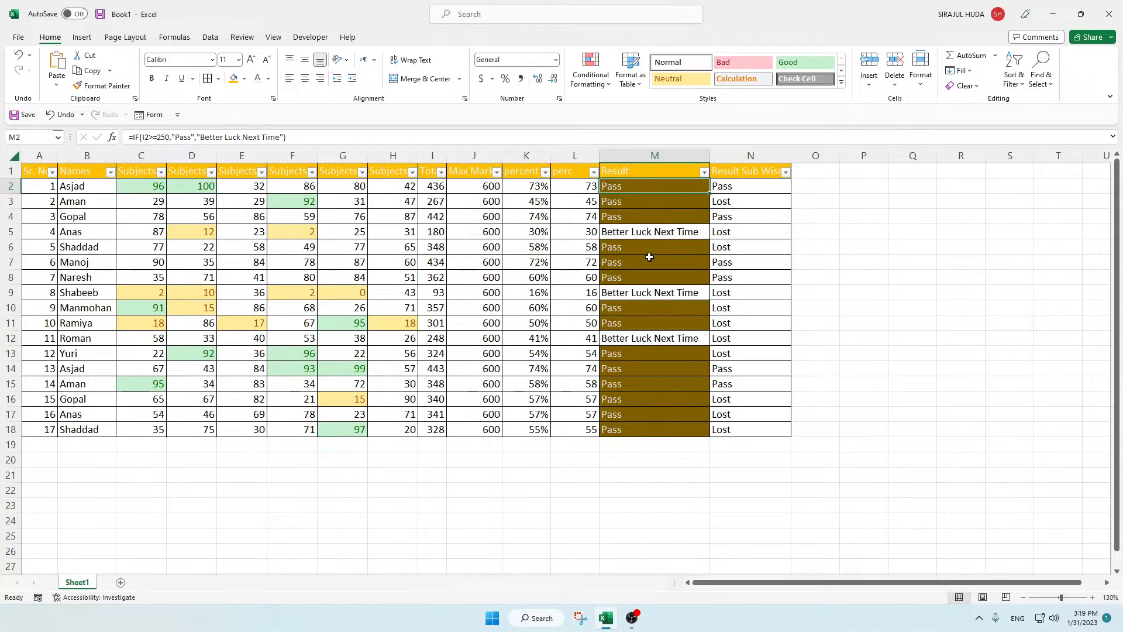
# Step: Filter the Result column to show only the Better Luck Next Time rows
pyautogui.click(704, 171)
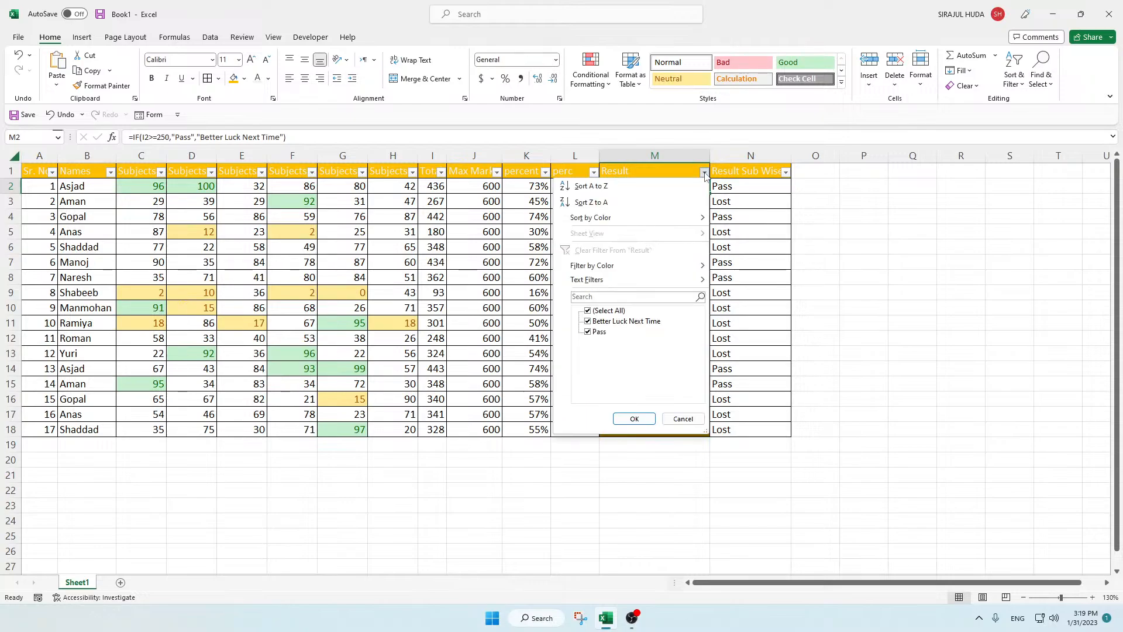
pyautogui.click(597, 322)
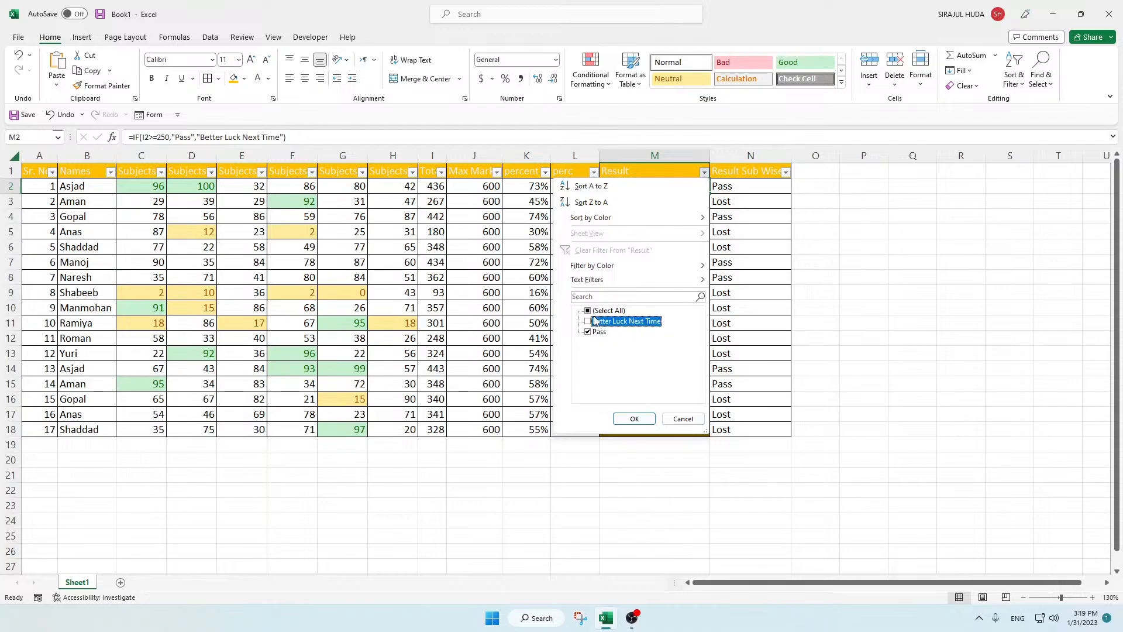
pyautogui.click(595, 310)
pyautogui.click(588, 332)
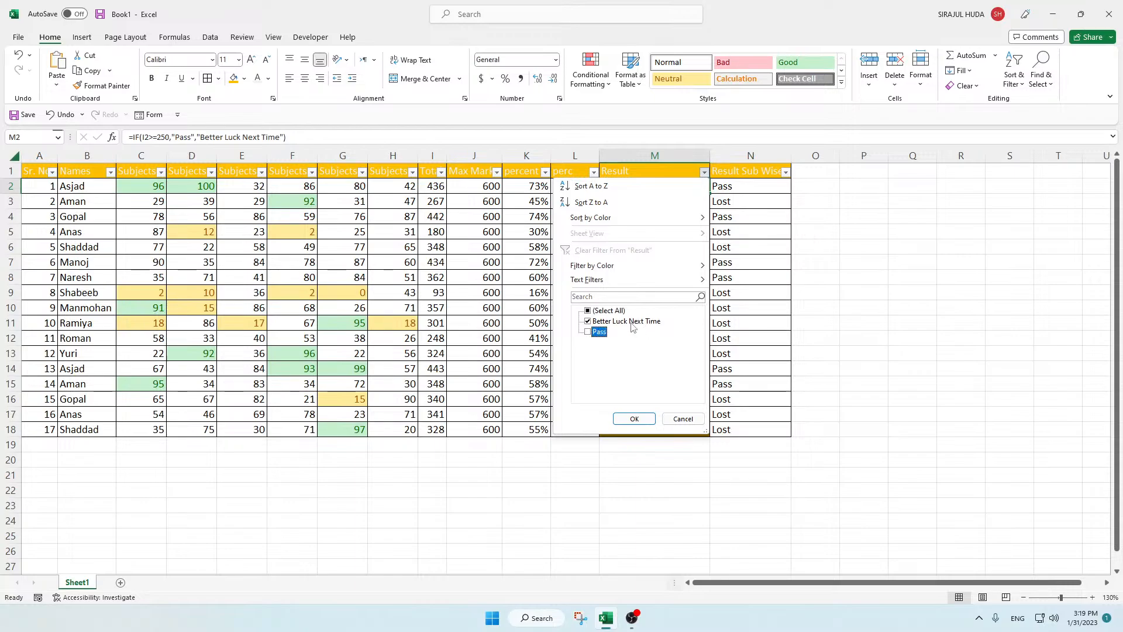
pyautogui.click(635, 419)
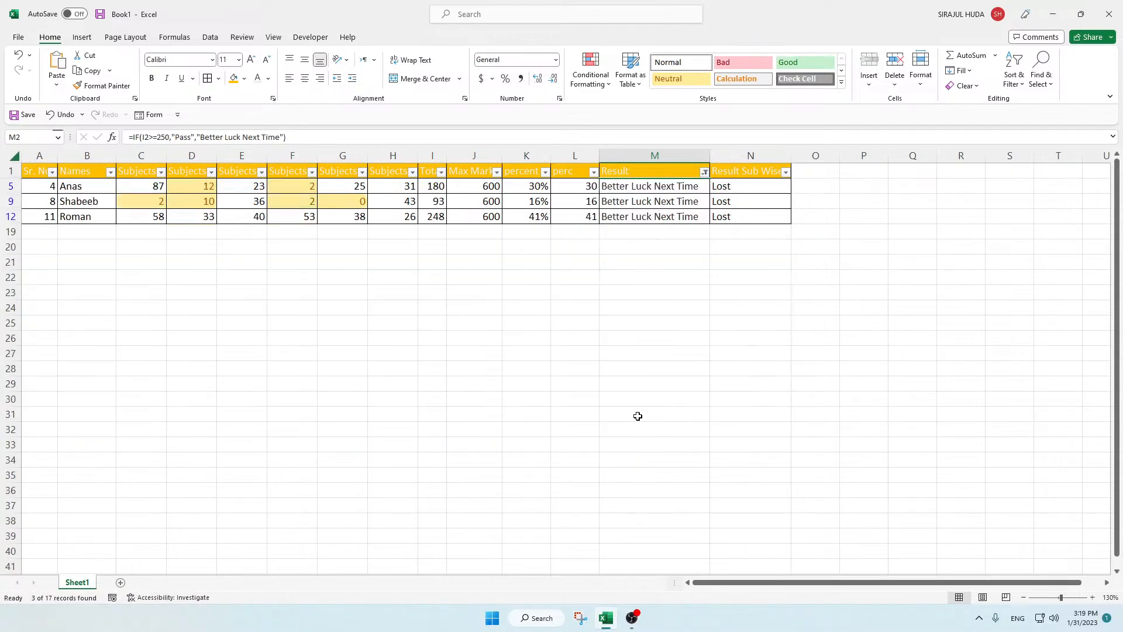
pyautogui.click(653, 216)
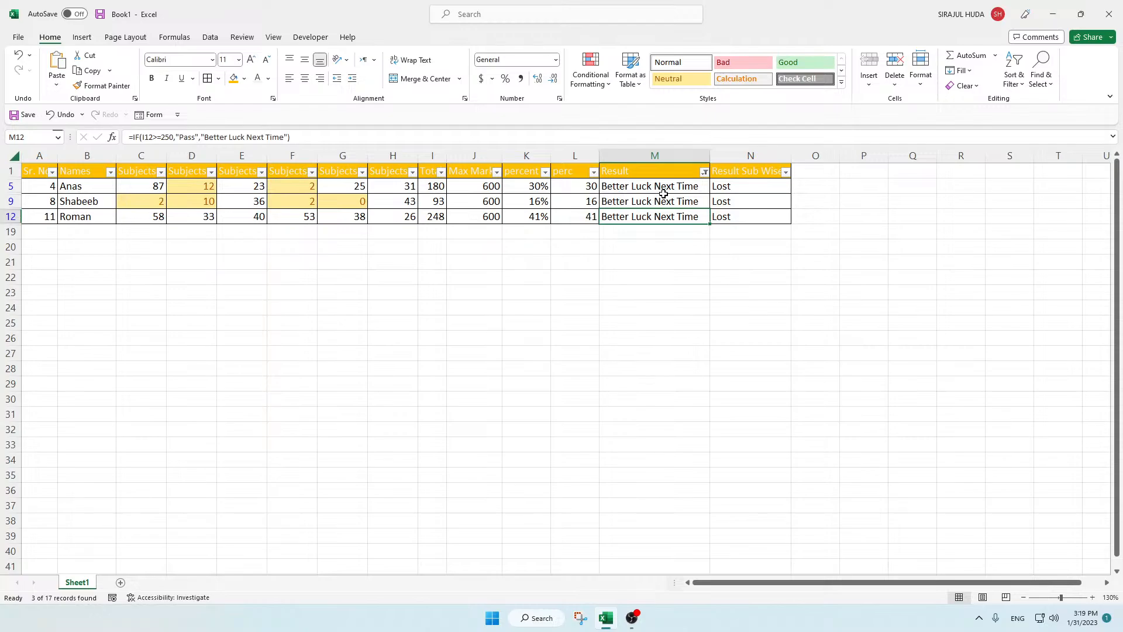
# Step: Change the Result column filter to show only the Pass rows
pyautogui.click(704, 172)
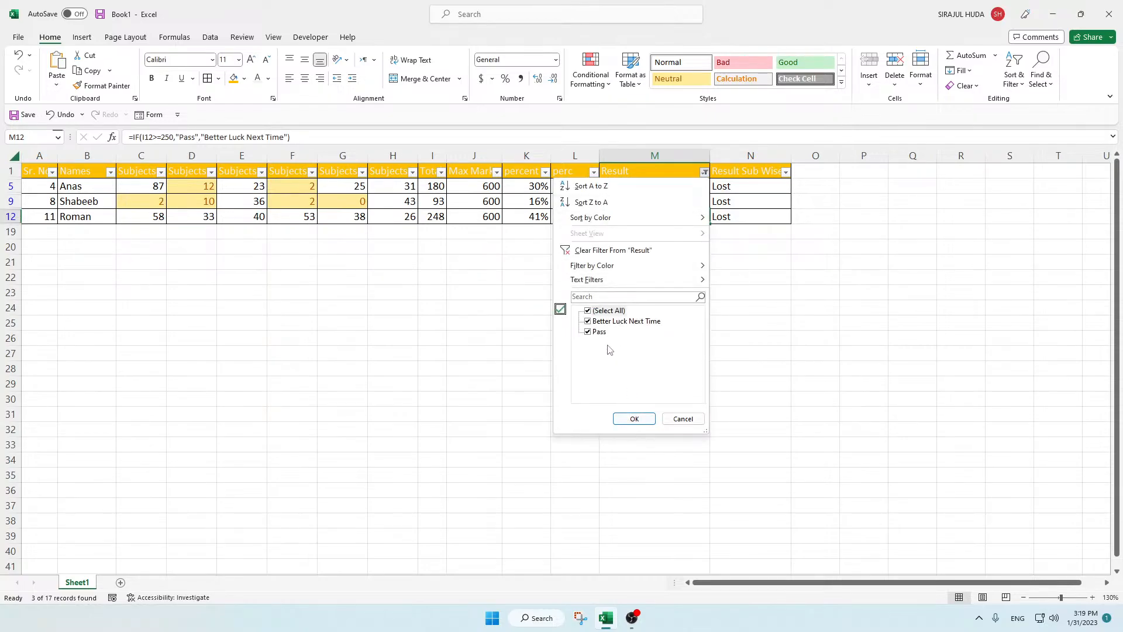
pyautogui.click(610, 321)
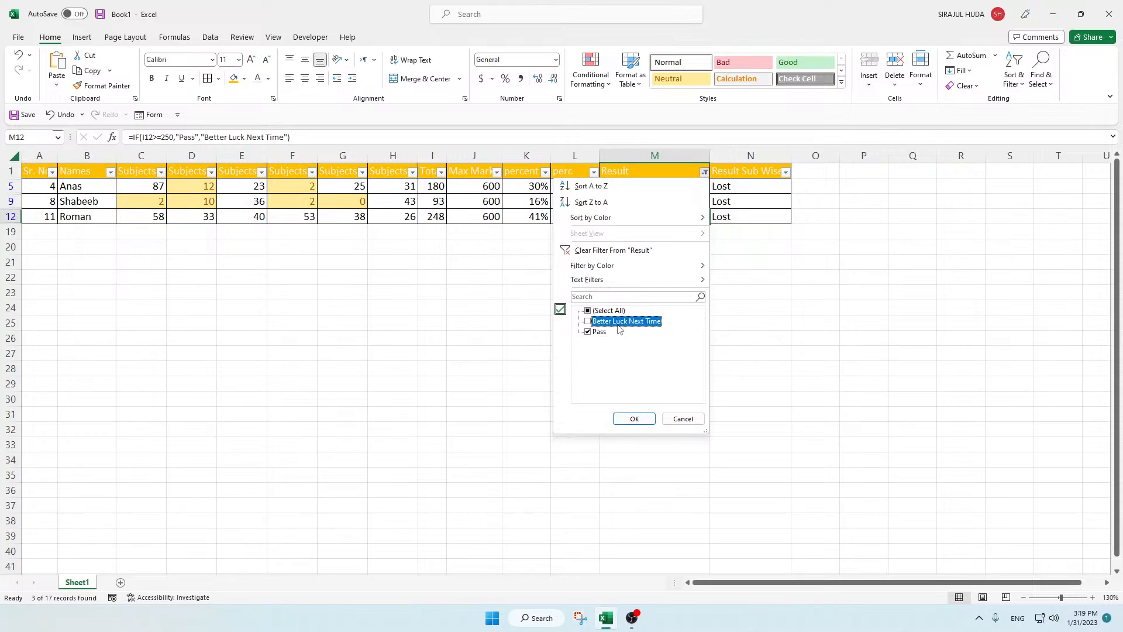
pyautogui.click(634, 419)
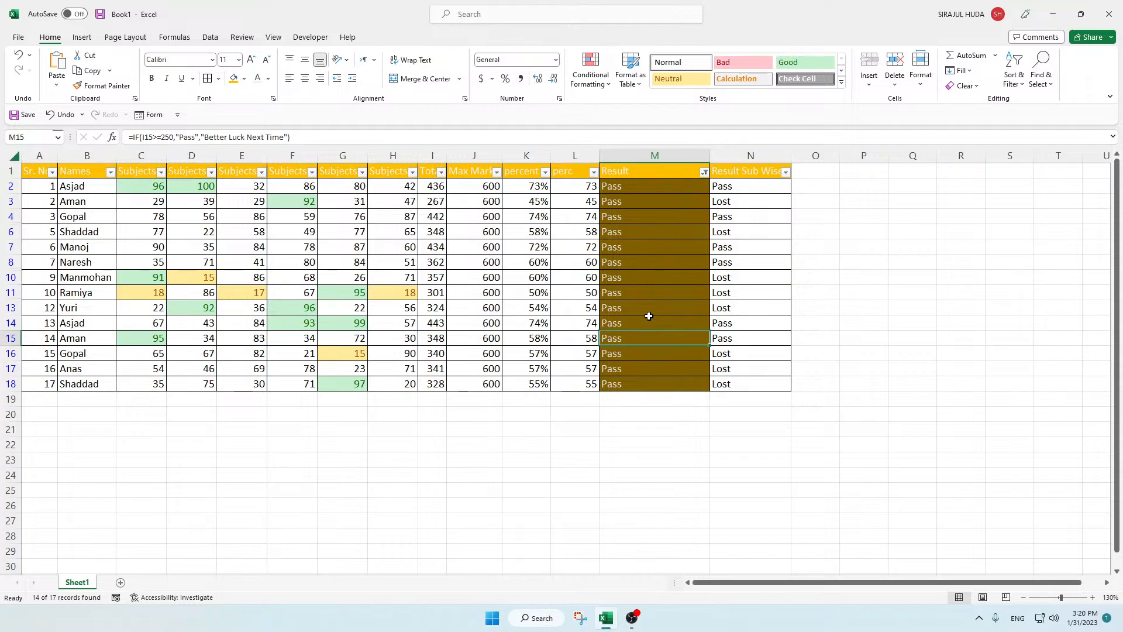
pyautogui.click(665, 217)
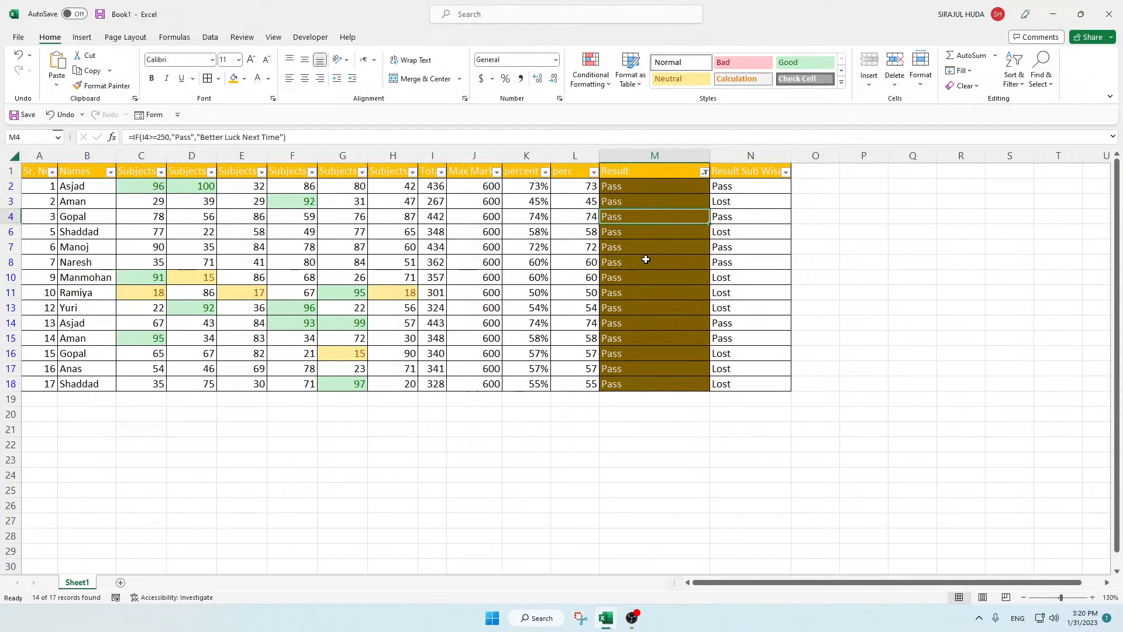
# Step: Compare the formulas behind the Result and Result Sub Wise columns in the filtered rows
pyautogui.click(759, 187)
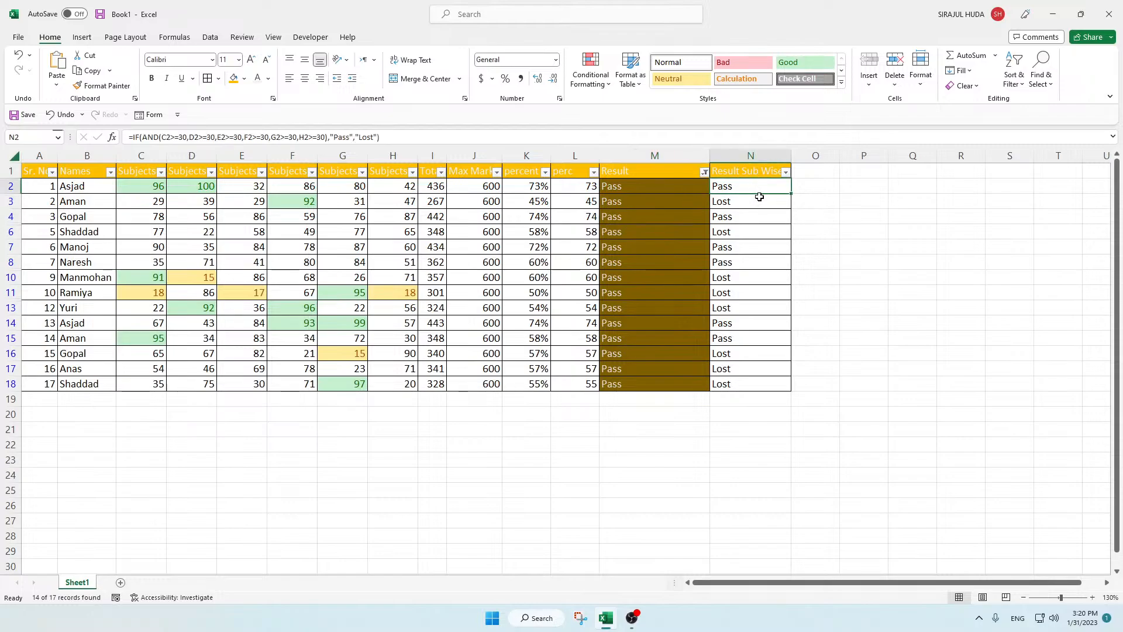
pyautogui.click(688, 198)
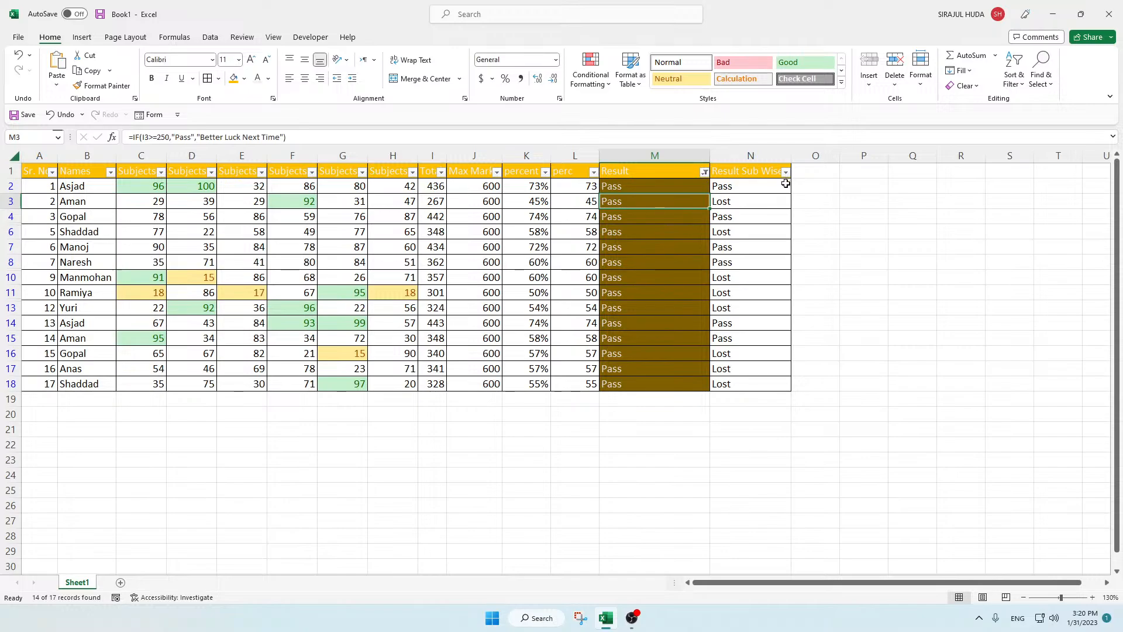
pyautogui.click(653, 237)
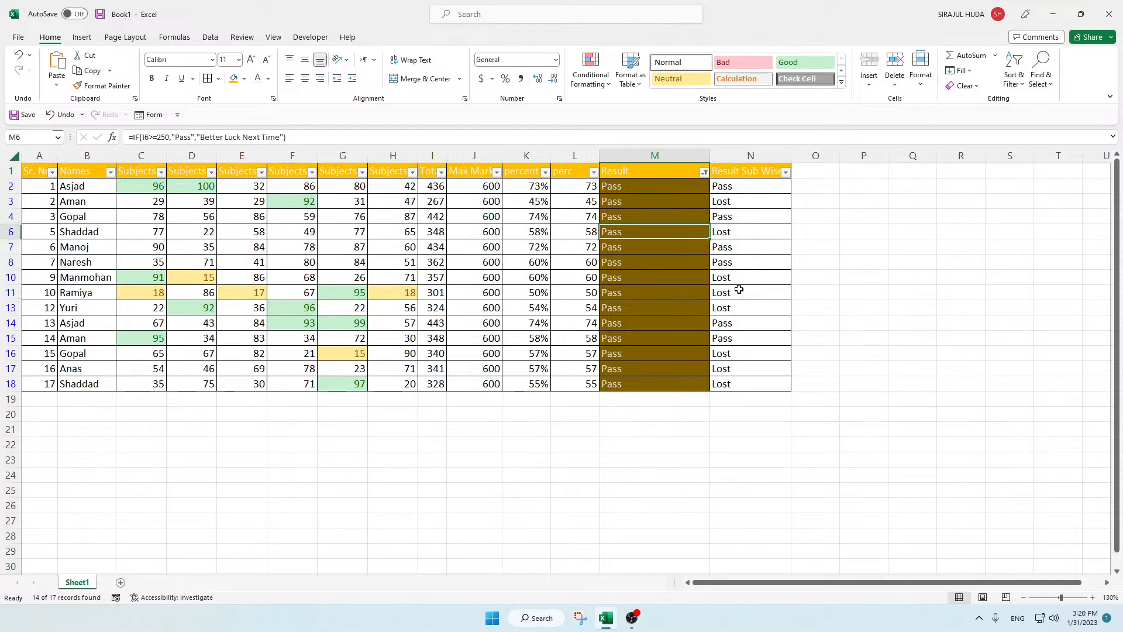
pyautogui.click(745, 211)
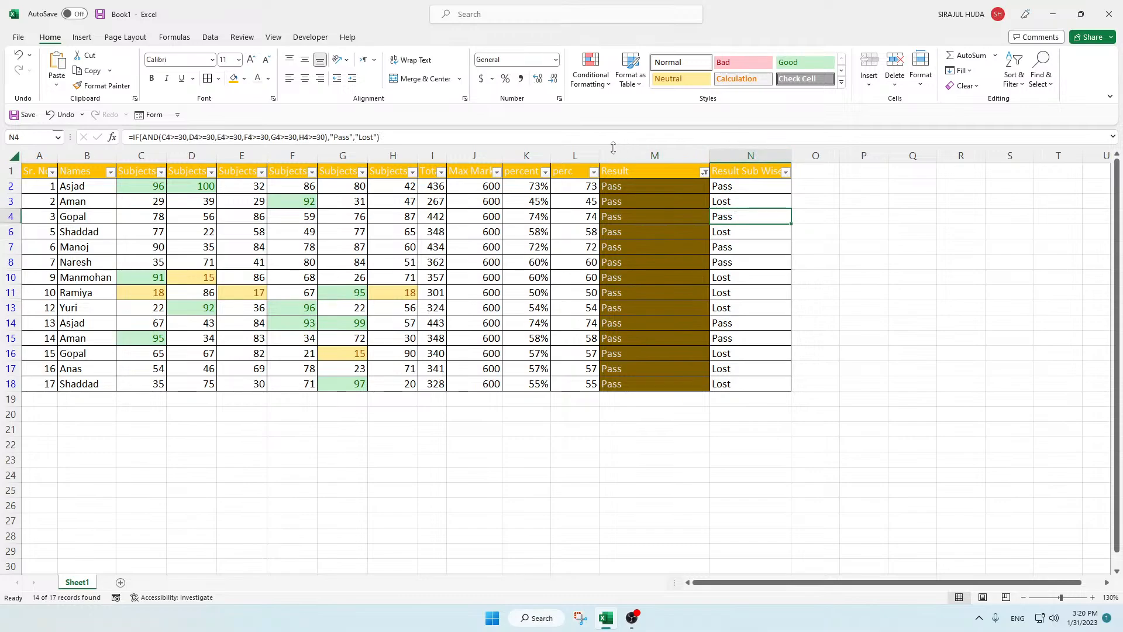
pyautogui.click(642, 203)
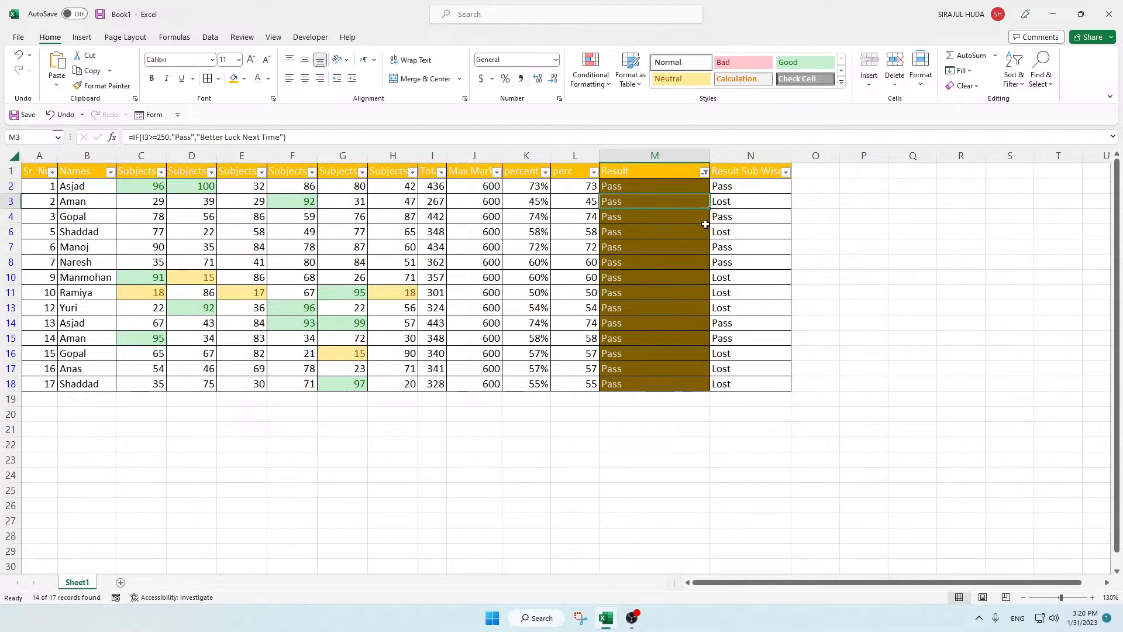
# Step: Filter the Result Sub Wise column to show only the Lost rows within the Pass results
pyautogui.click(785, 173)
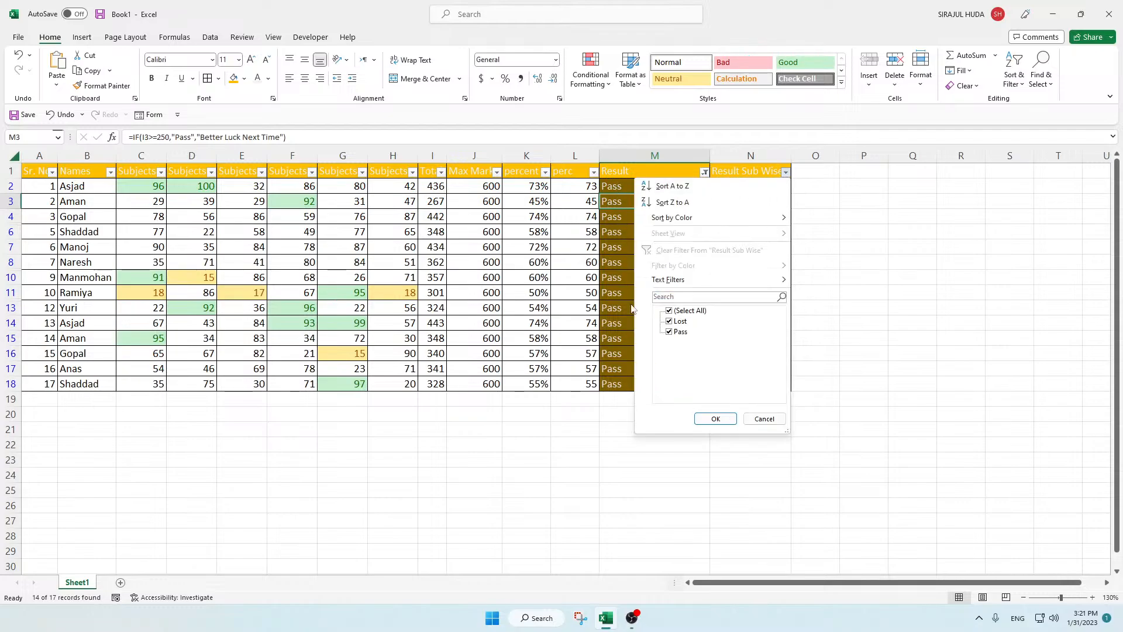
pyautogui.click(682, 311)
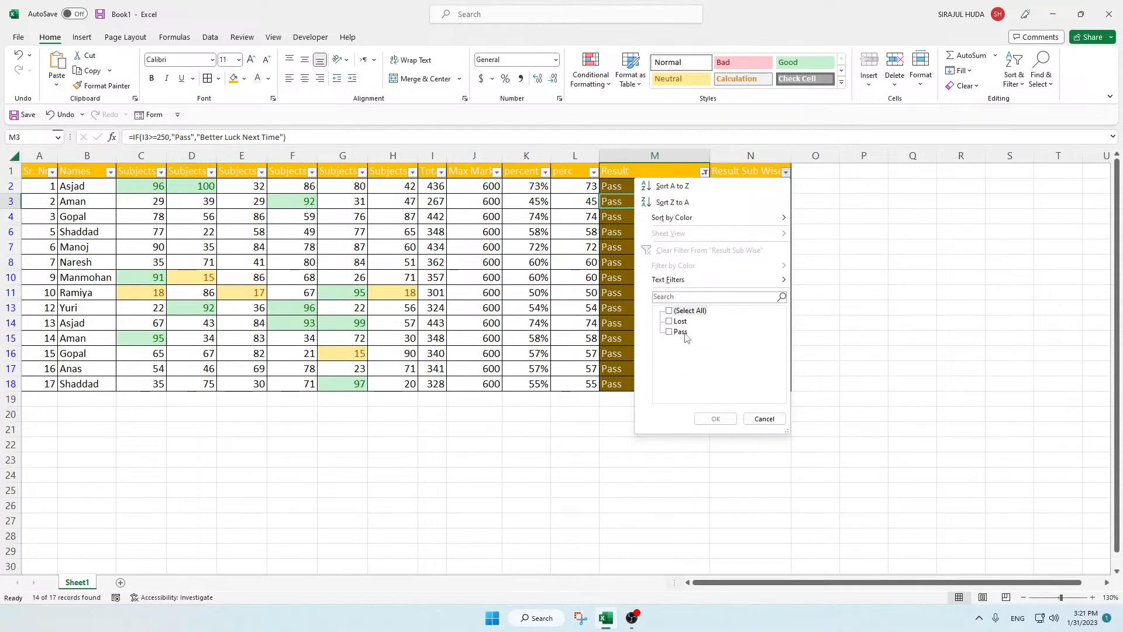
pyautogui.click(670, 322)
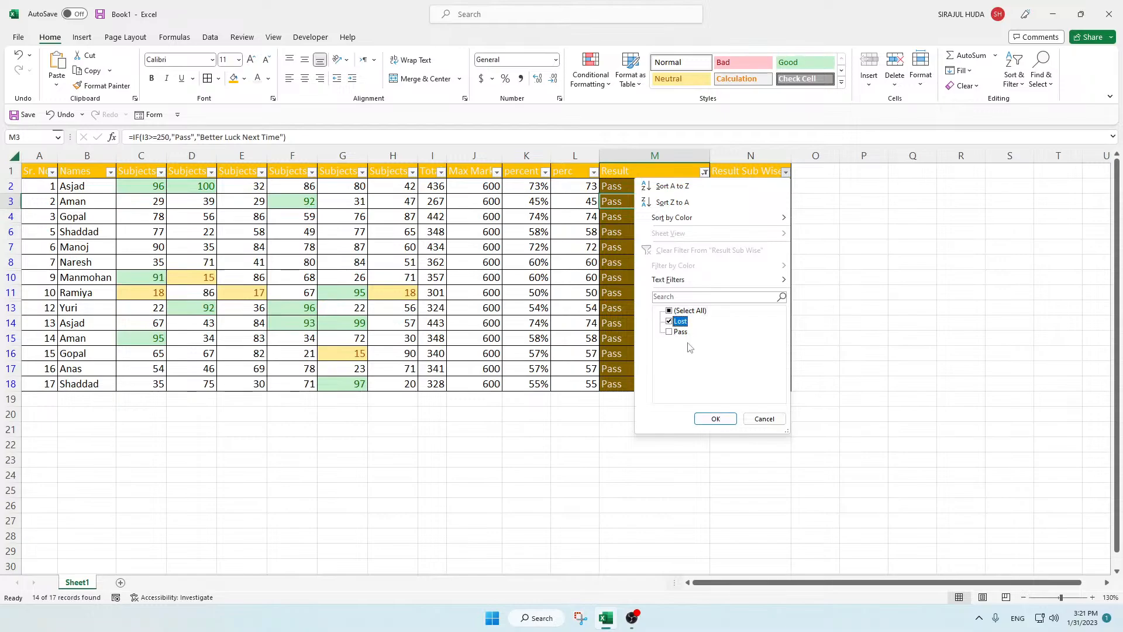
pyautogui.click(706, 417)
pyautogui.click(731, 248)
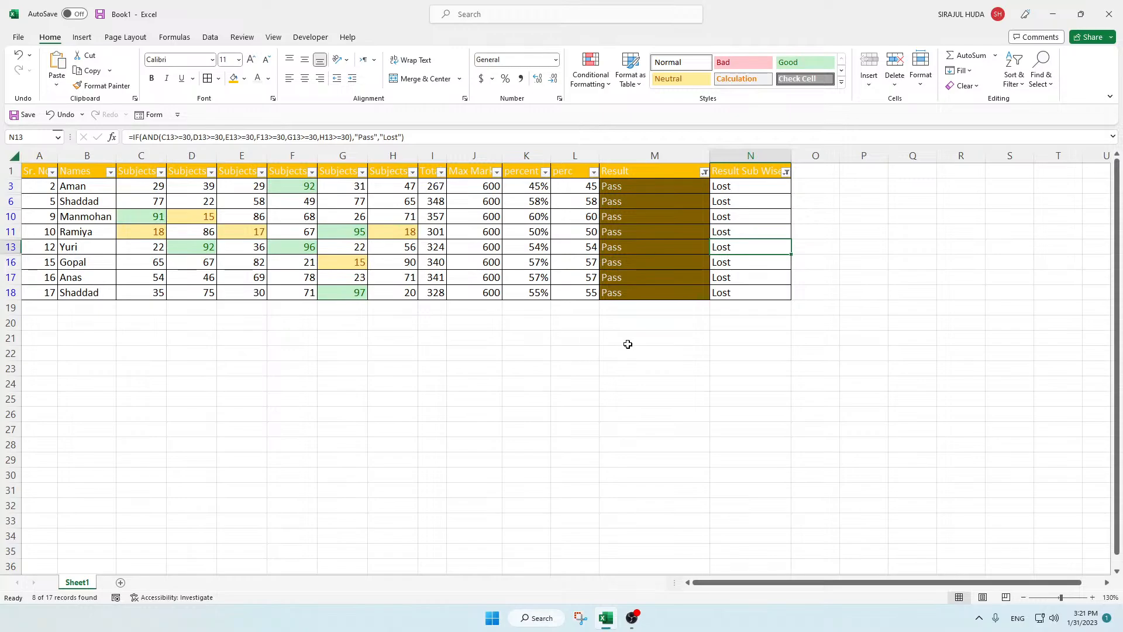
# Step: Reset the Result Sub Wise column filter to include all values
pyautogui.click(786, 172)
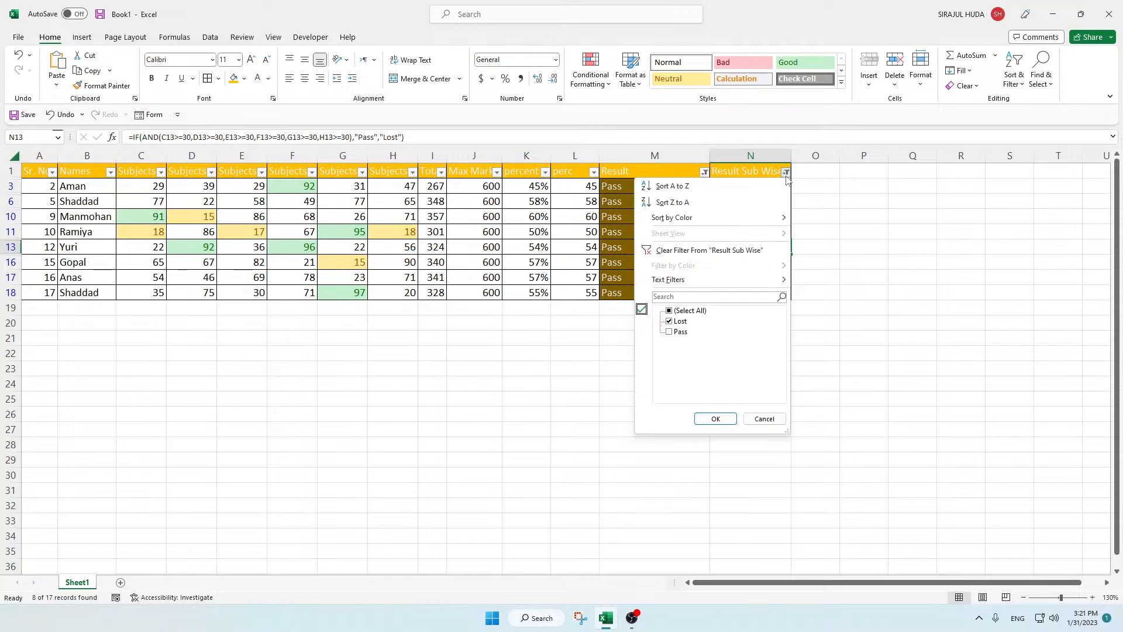
pyautogui.click(682, 310)
pyautogui.click(708, 417)
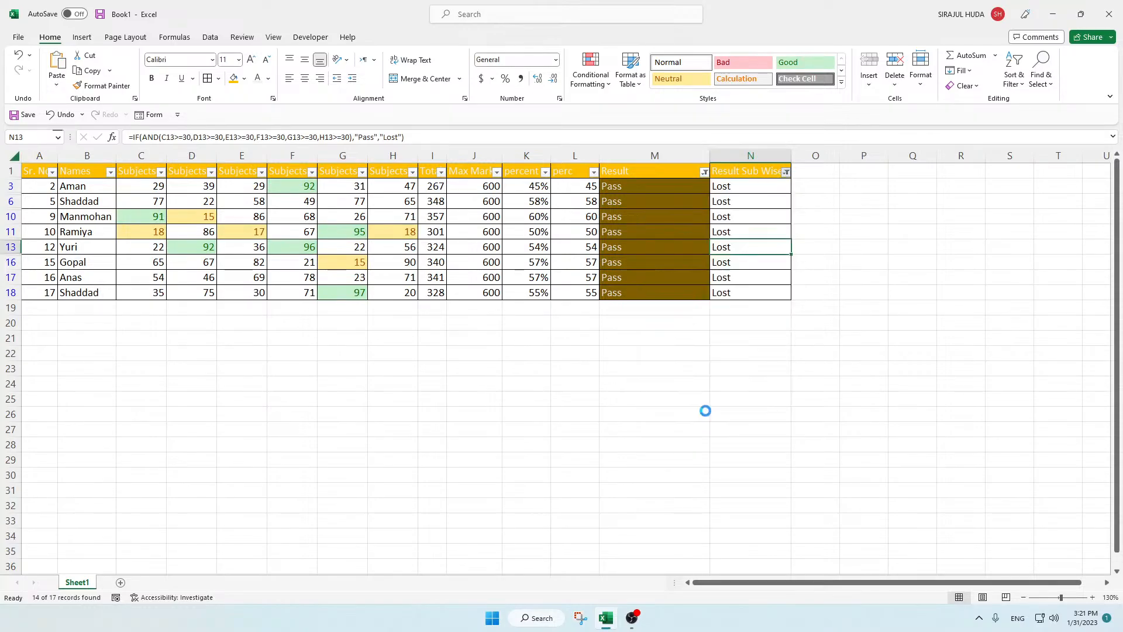
# Step: Reset the Result column filter to include all values
pyautogui.click(705, 172)
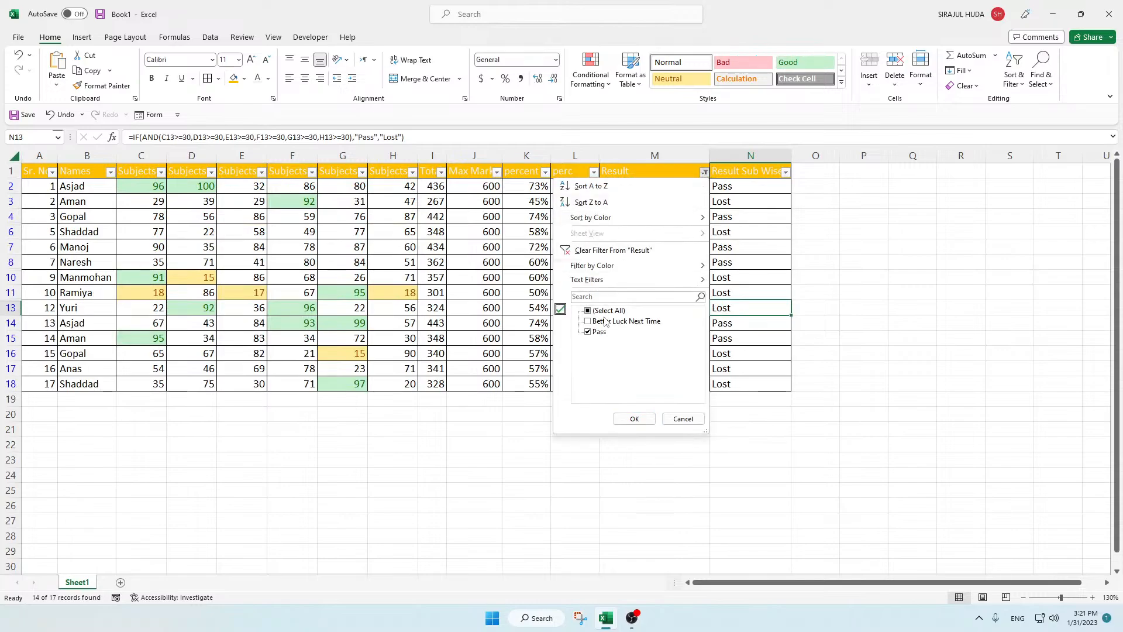
pyautogui.click(633, 419)
pyautogui.click(526, 292)
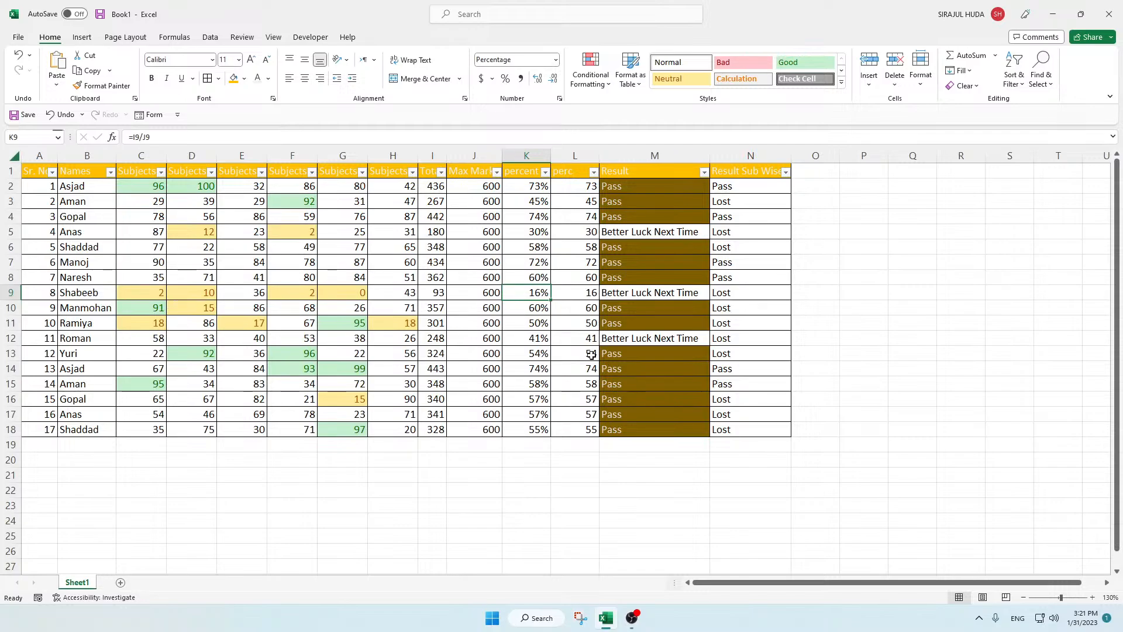
pyautogui.click(740, 188)
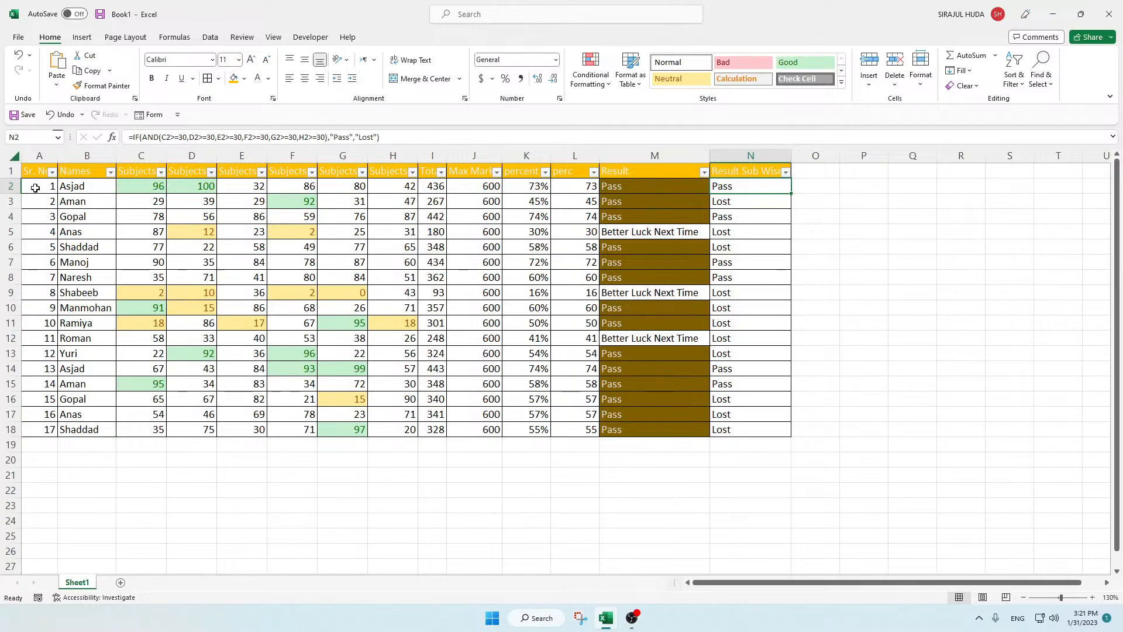
# Step: Turn off filtering for the marks table in A1:N18
pyautogui.moveTo(34, 174); pyautogui.dragTo(731, 427)
pyautogui.click(209, 37)
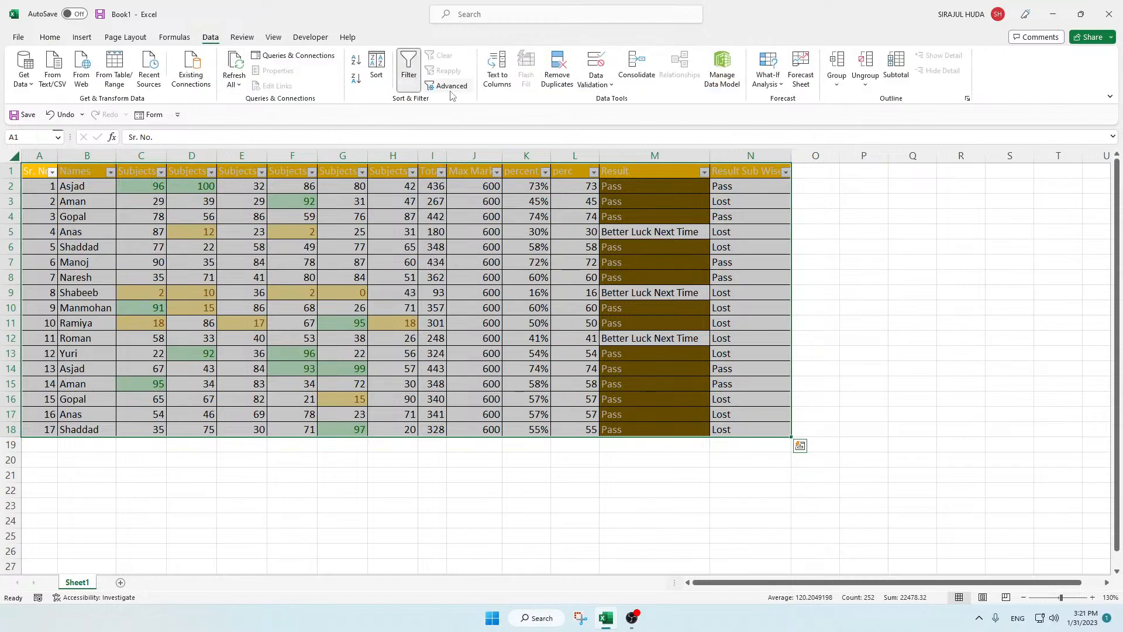
pyautogui.click(410, 71)
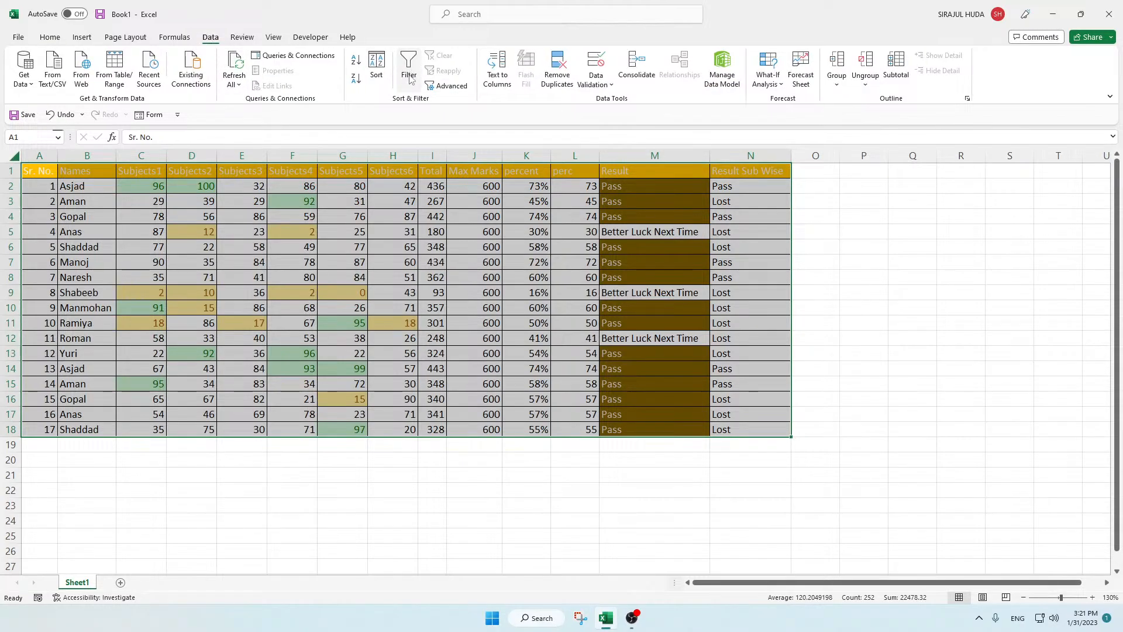
pyautogui.click(52, 41)
pyautogui.click(1014, 71)
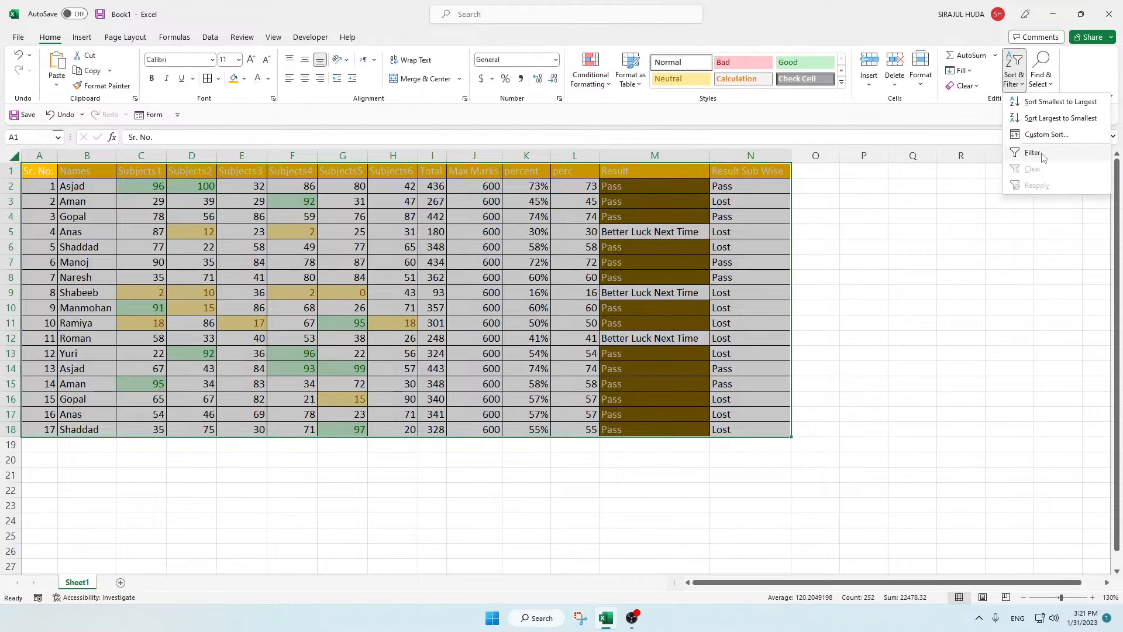
pyautogui.click(214, 36)
# Step: Run an Advanced Filter on A1:N18 with criteria range N1:N2, copying the matching rows to another location starting at Q9
pyautogui.click(446, 86)
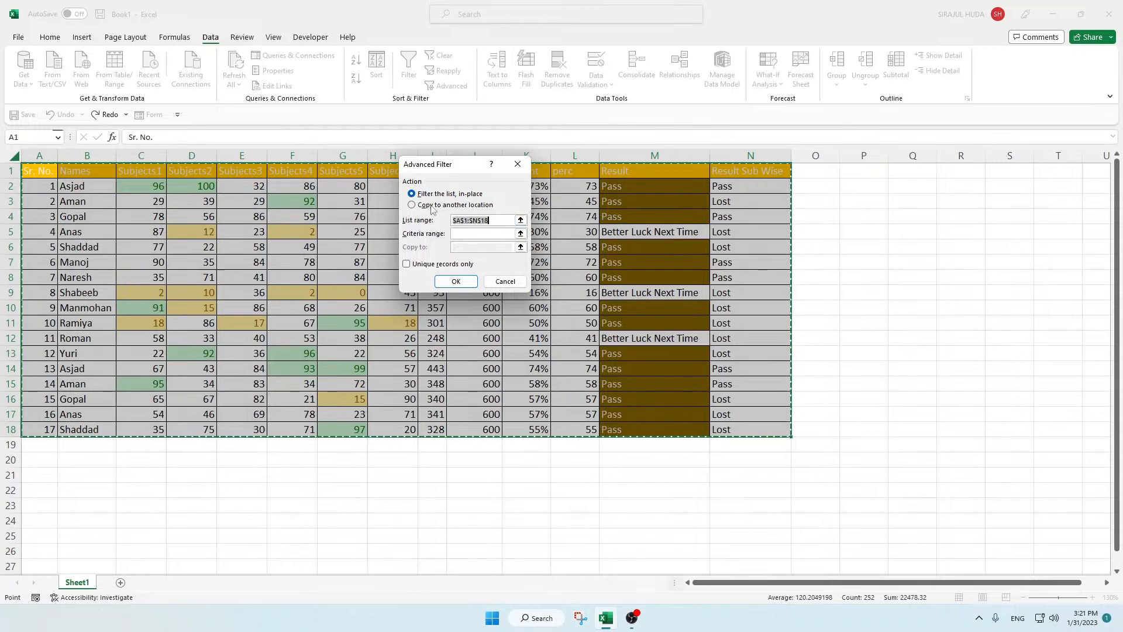
pyautogui.click(471, 206)
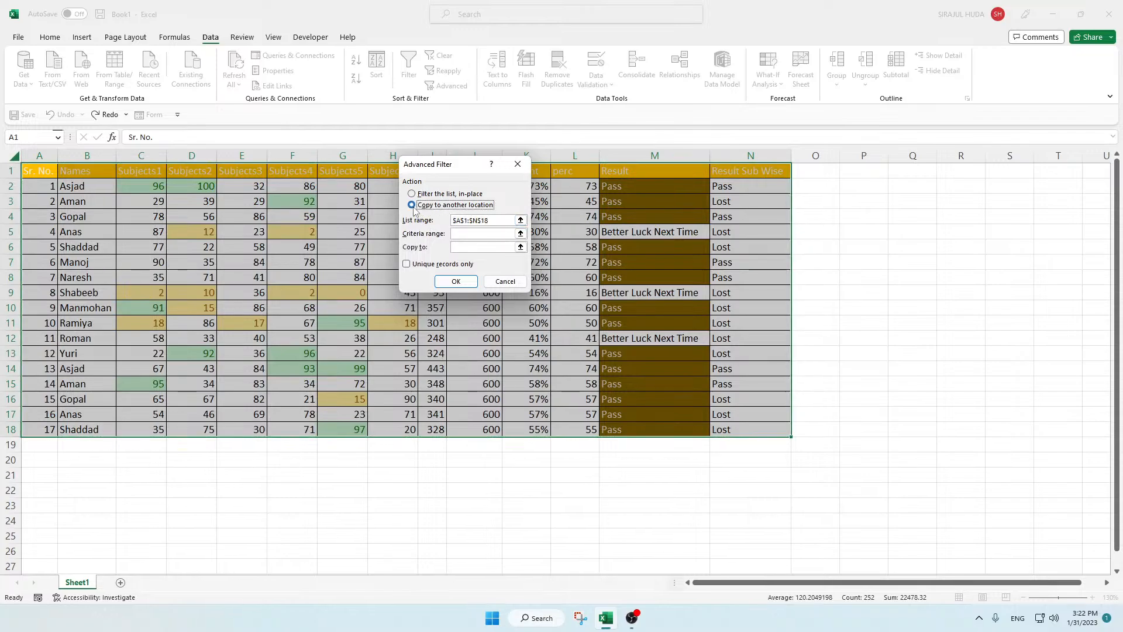
pyautogui.click(460, 234)
pyautogui.moveTo(449, 170); pyautogui.dragTo(263, 148)
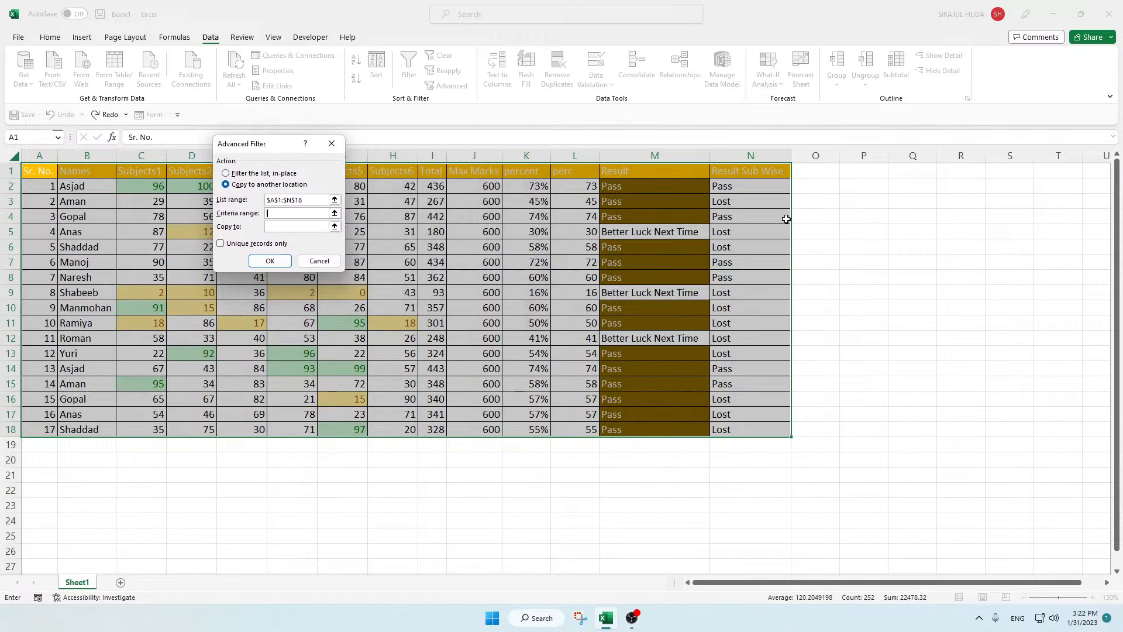
pyautogui.moveTo(739, 171); pyautogui.dragTo(743, 181)
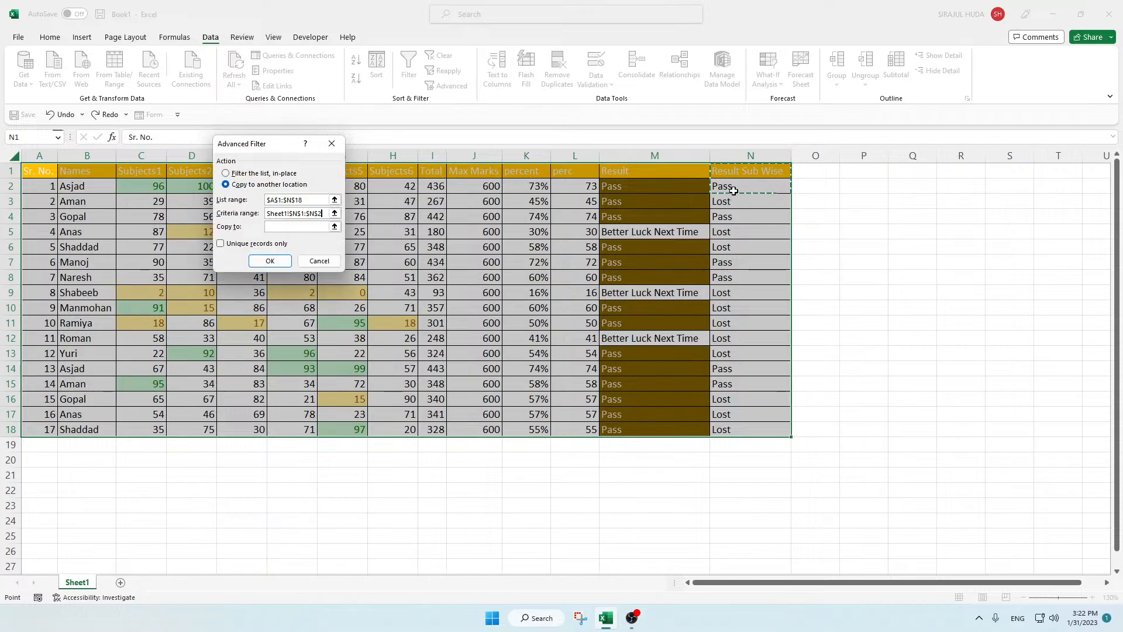
pyautogui.click(273, 230)
pyautogui.click(279, 227)
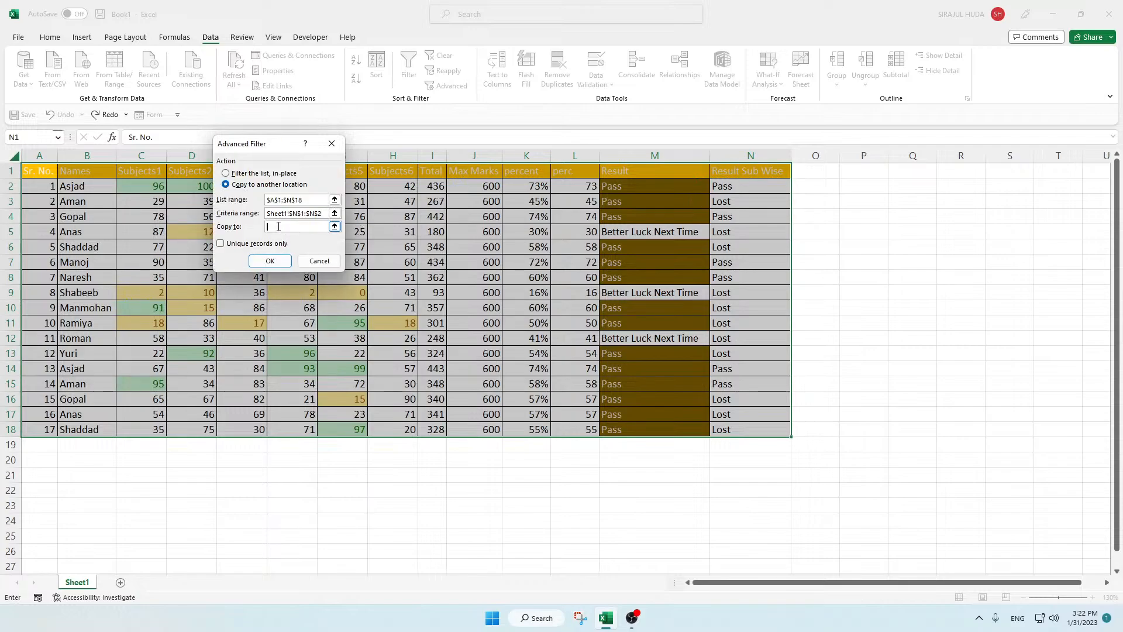
pyautogui.click(902, 300)
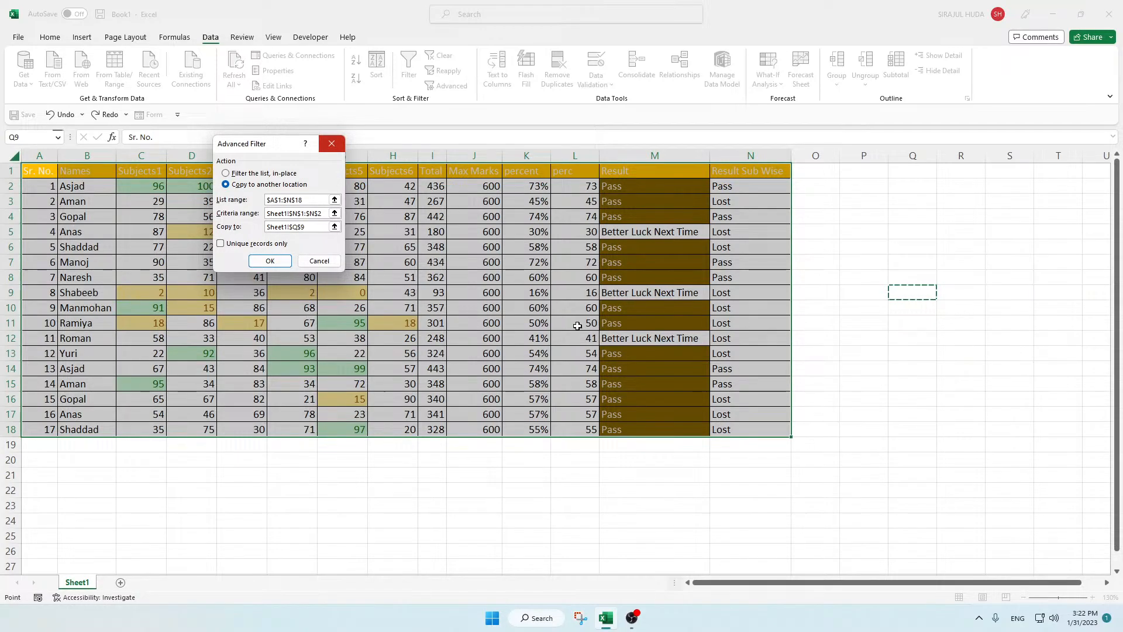
pyautogui.click(268, 262)
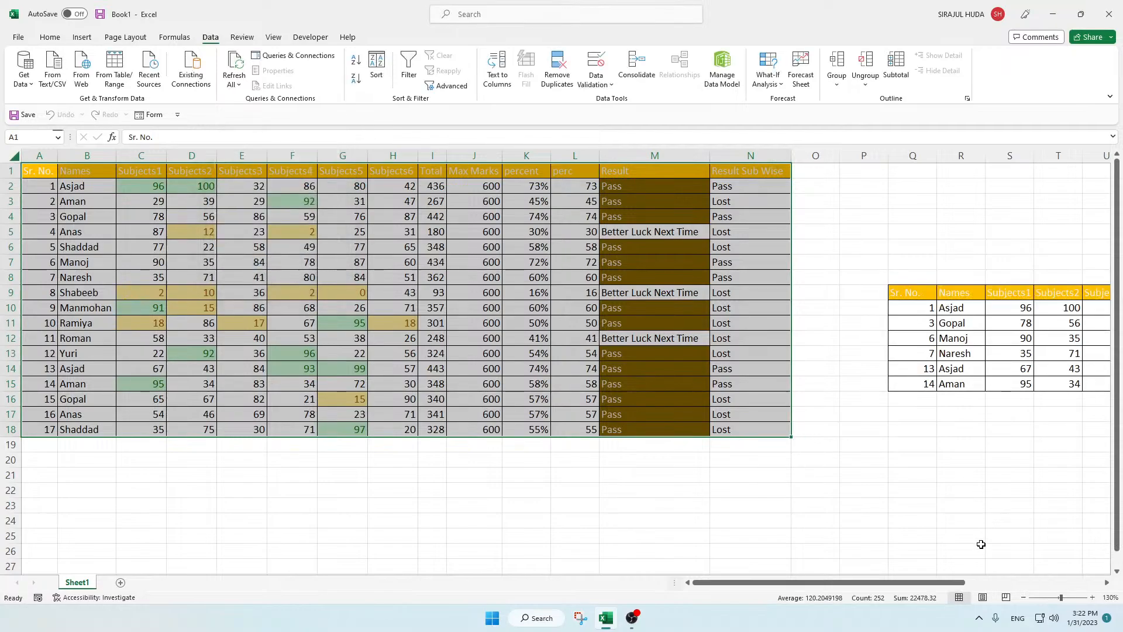
# Step: Examine the values in the copied rows and compare them with the Result Sub Wise formula in the original table
pyautogui.moveTo(855, 582); pyautogui.dragTo(1000, 580)
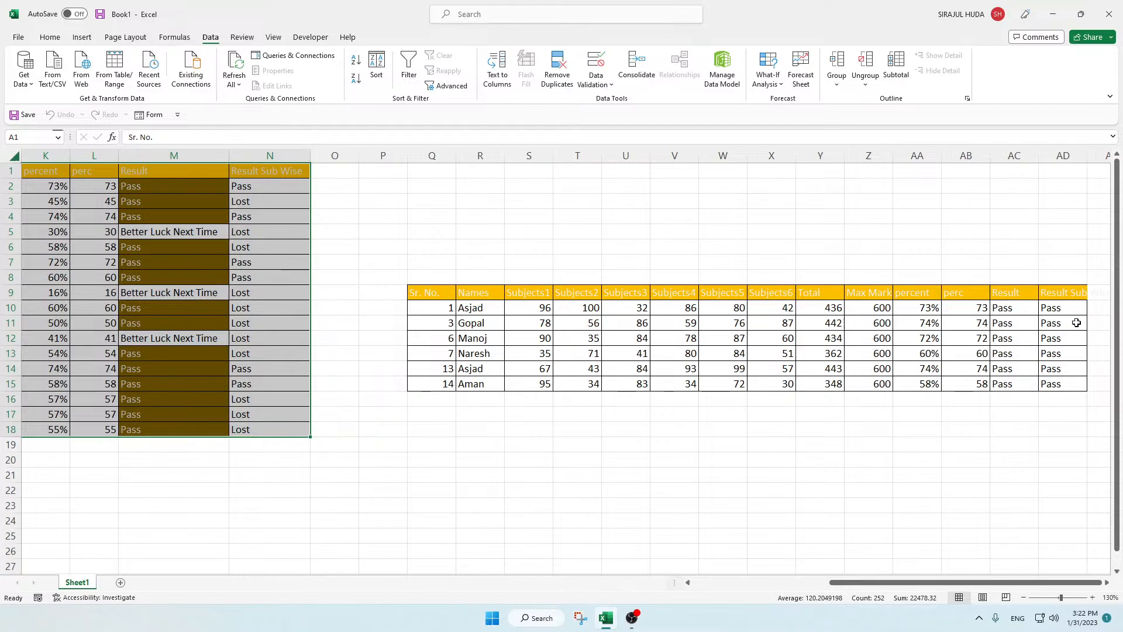
pyautogui.click(1063, 320)
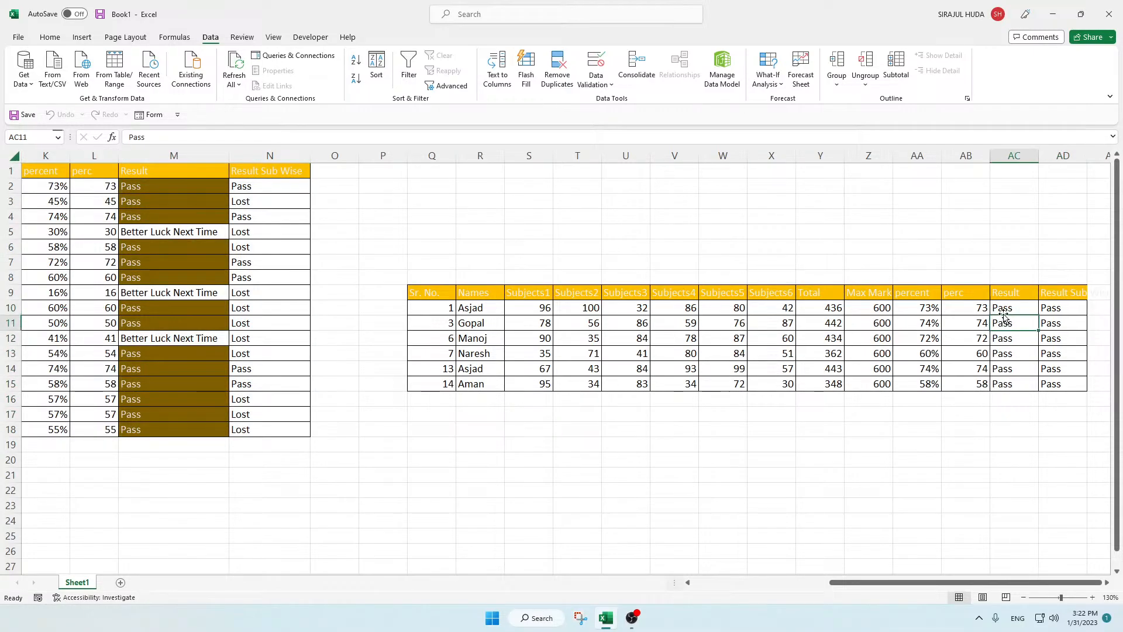
pyautogui.click(919, 327)
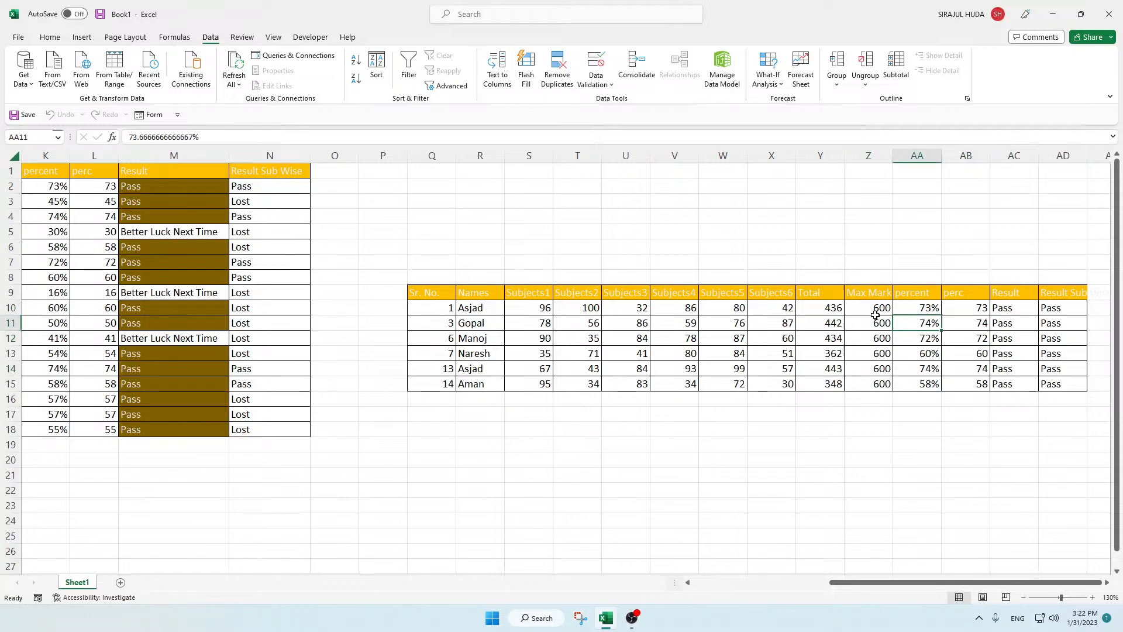
pyautogui.click(835, 308)
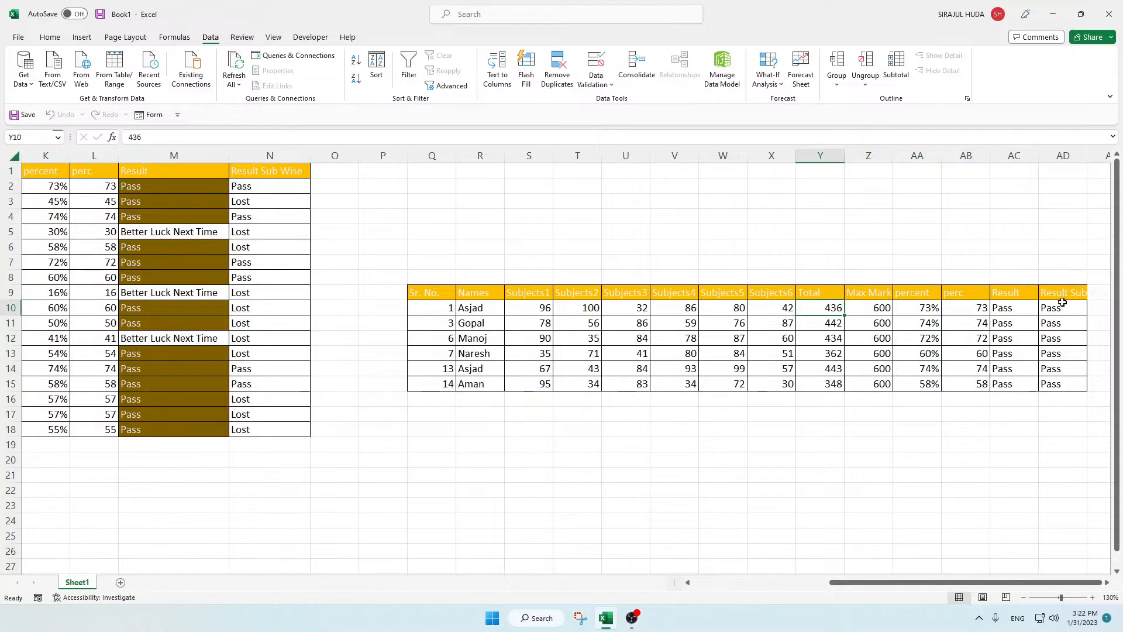
pyautogui.click(1070, 308)
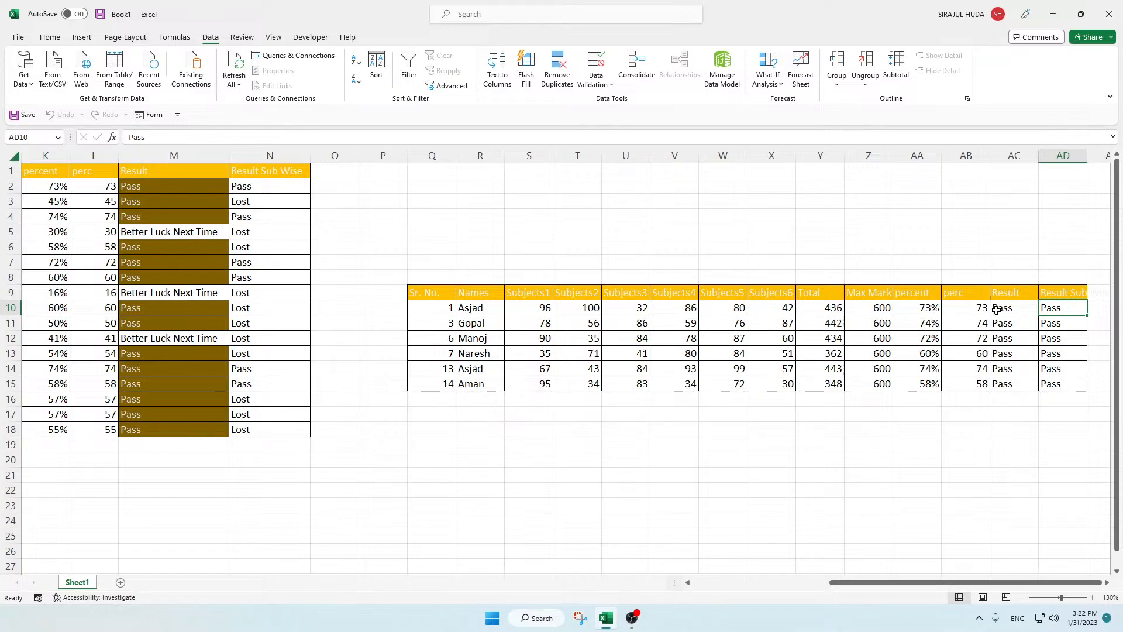
pyautogui.click(258, 187)
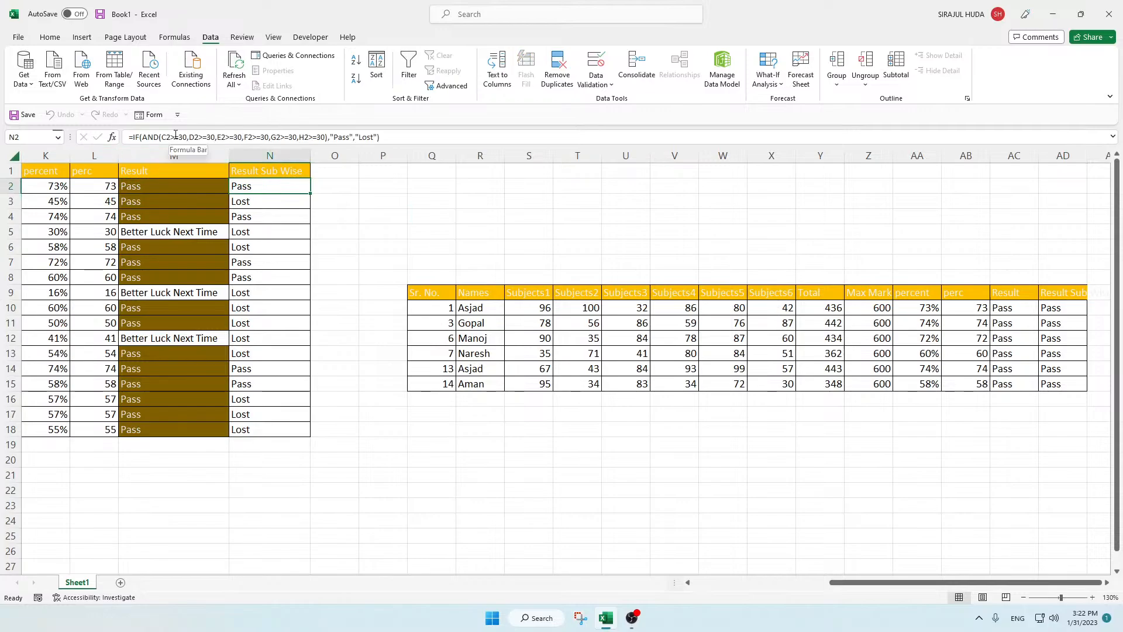
pyautogui.click(1056, 310)
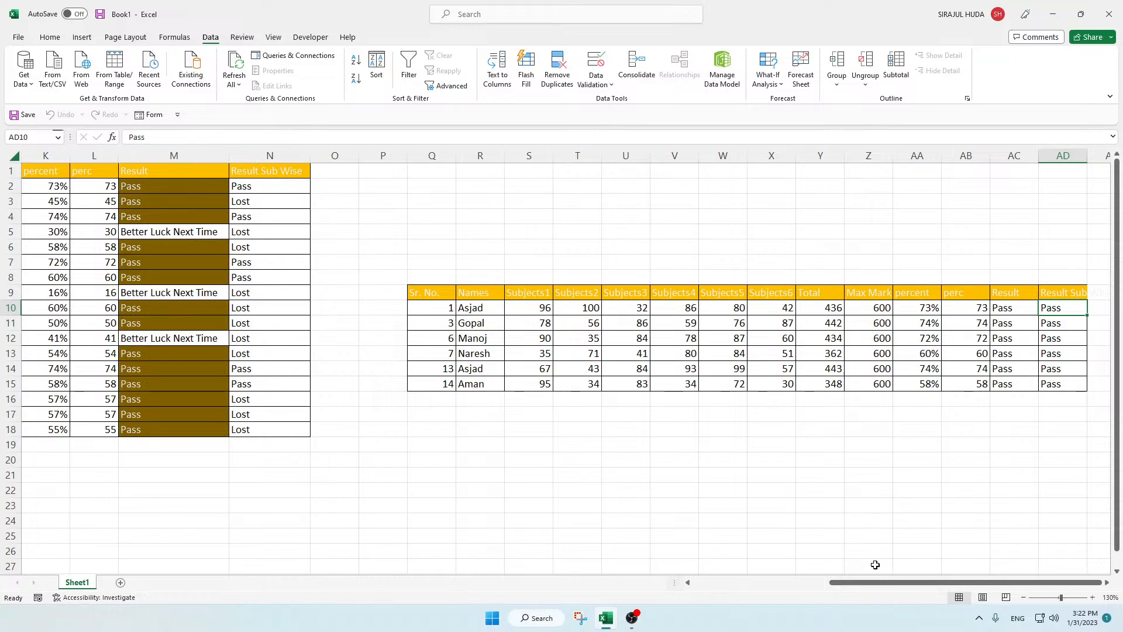
pyautogui.moveTo(877, 582); pyautogui.dragTo(689, 596)
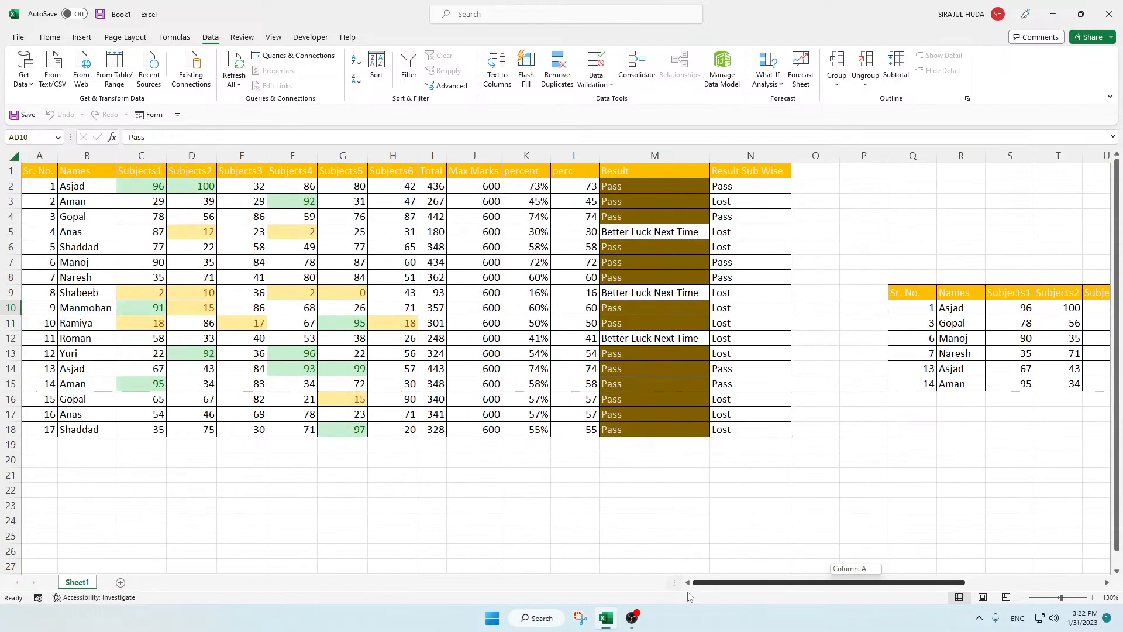
# Step: Copy the Result Sub Wise header from N1 into Q2 as a criteria heading
pyautogui.click(735, 205)
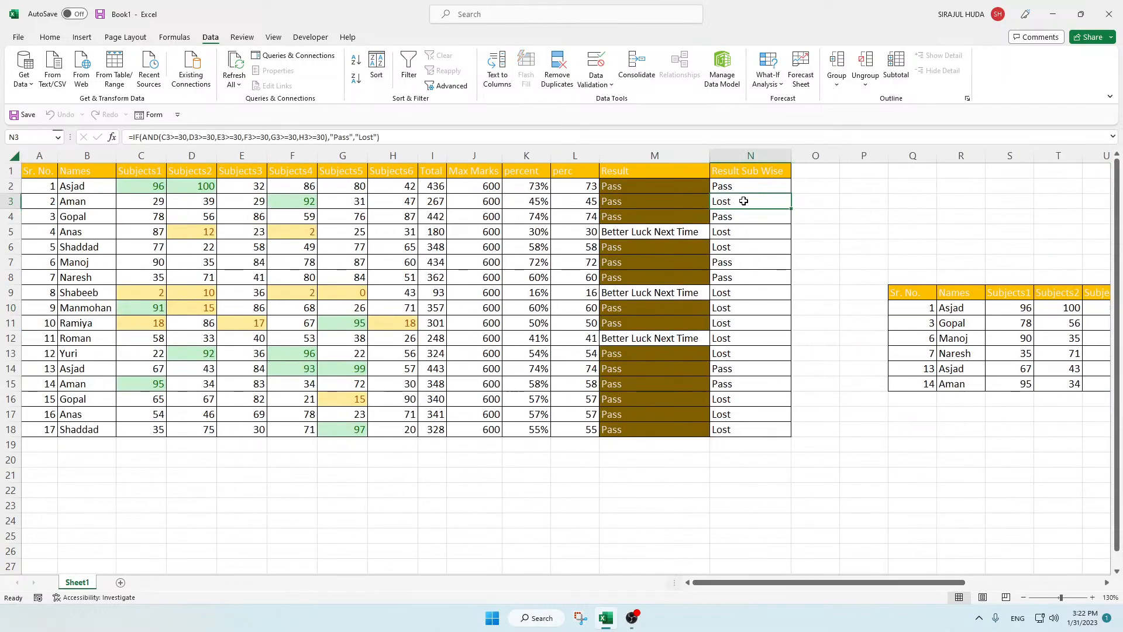
pyautogui.click(753, 172)
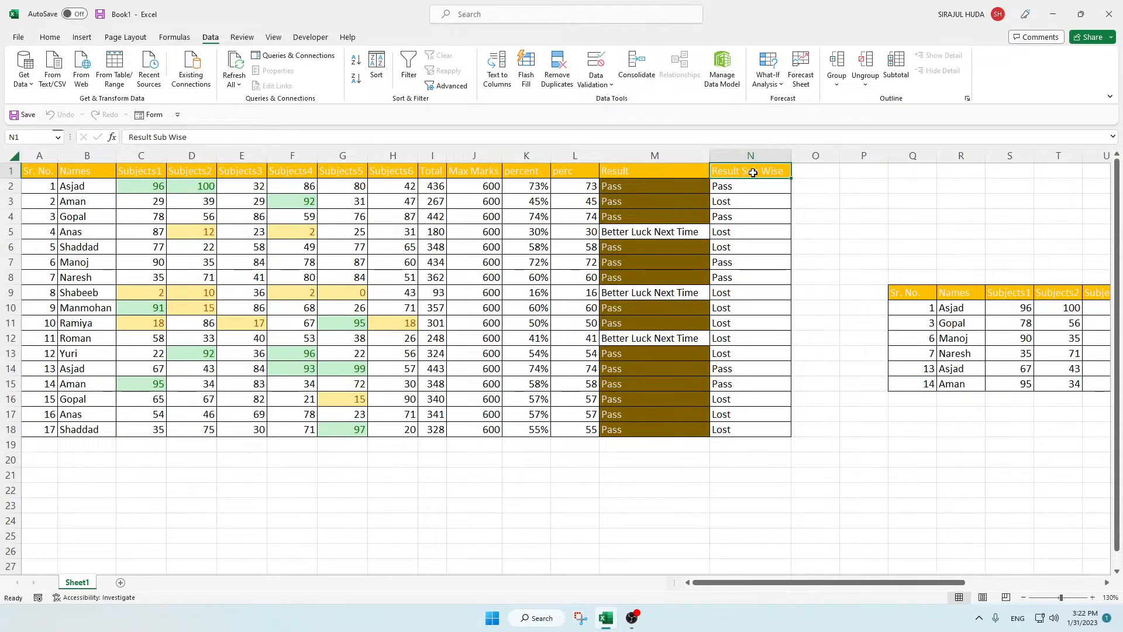
pyautogui.hotkey('ctrl', 'c')
pyautogui.click(898, 184)
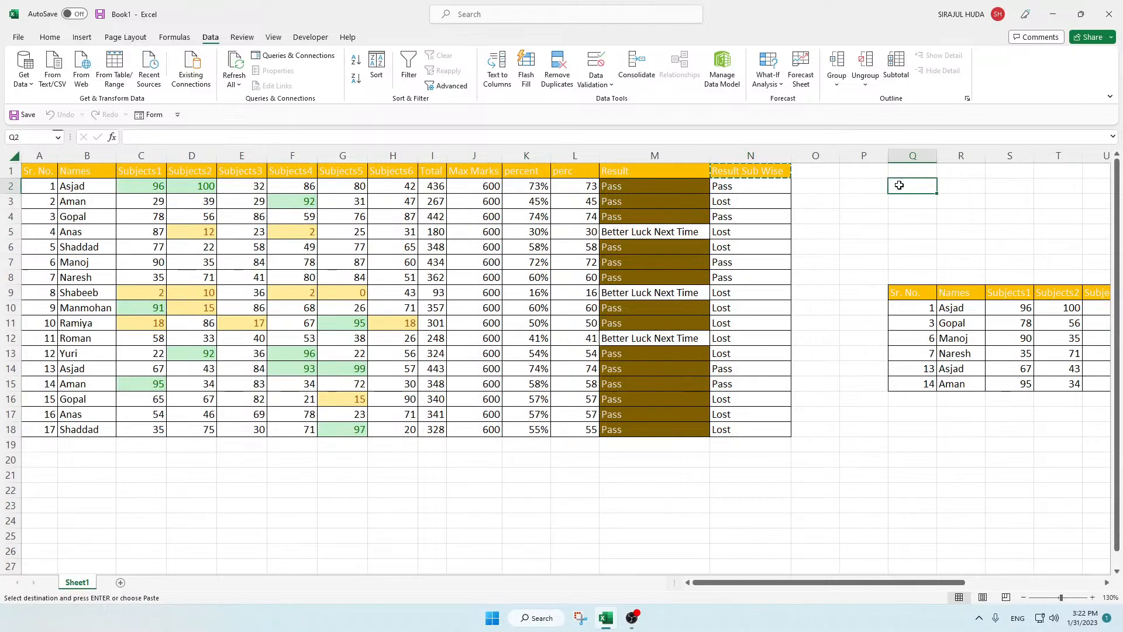
pyautogui.hotkey('ctrl', 'v')
# Step: Enter Lost in Q3 as the criterion under the copied heading
pyautogui.click(736, 203)
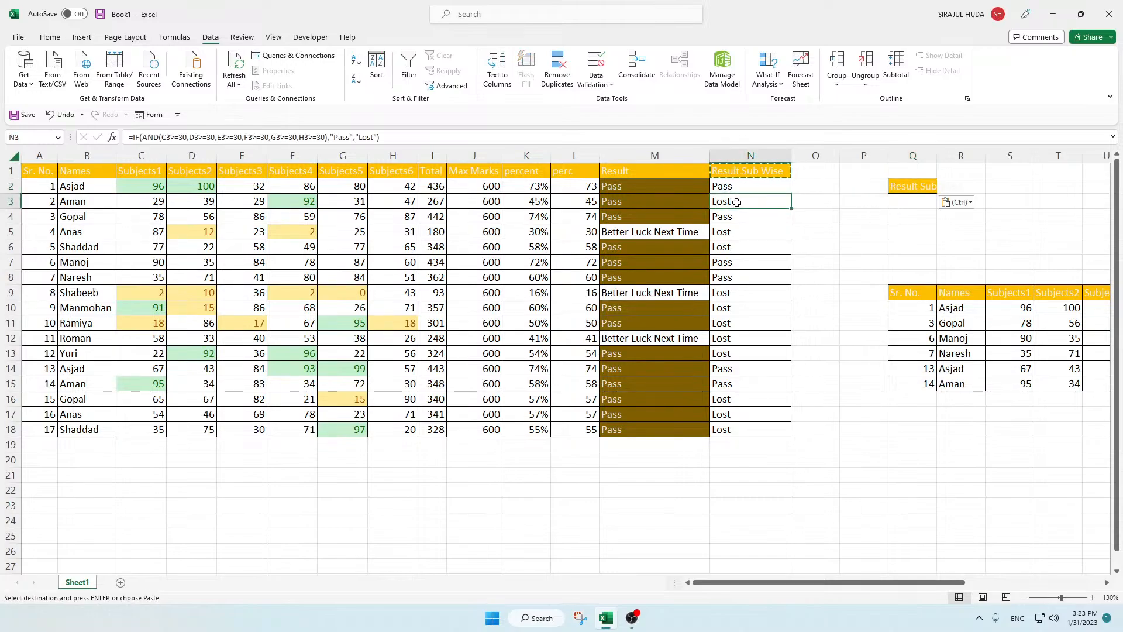
pyautogui.click(908, 200)
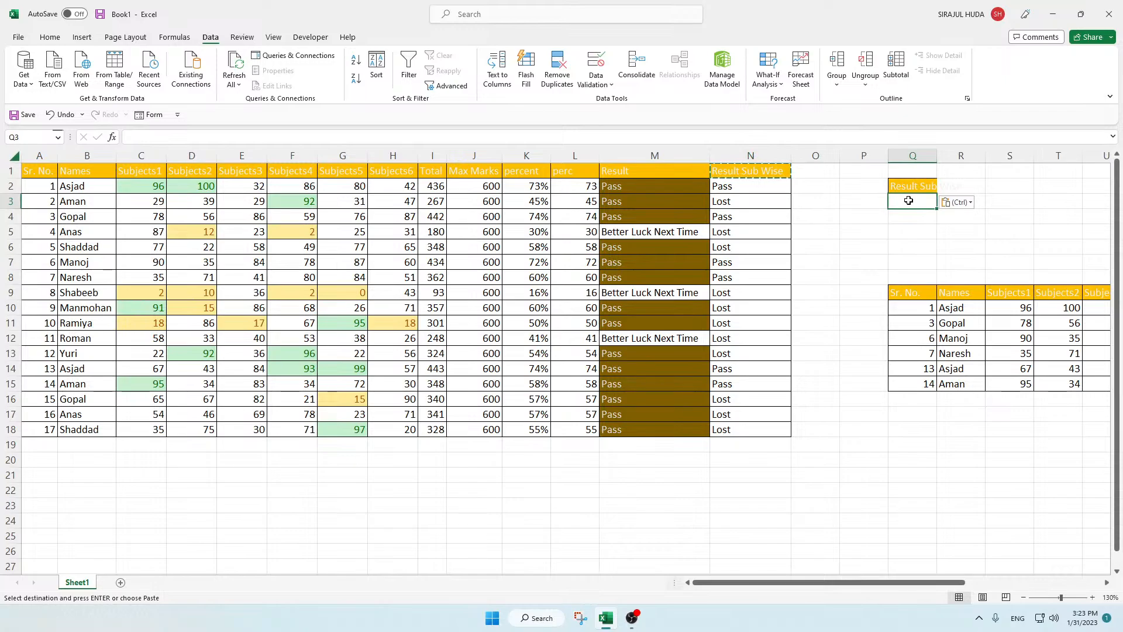
pyautogui.write('lost')
pyautogui.press('BackSpace')
pyautogui.press('BackSpace')
pyautogui.press('BackSpace')
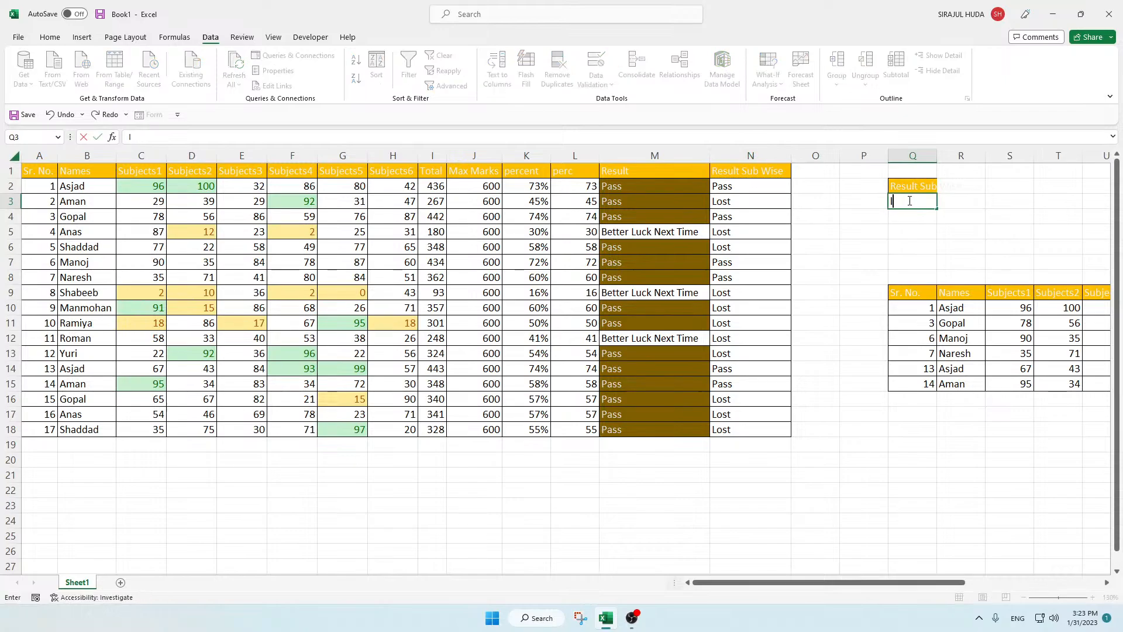
pyautogui.write('ost')
pyautogui.press('Return')
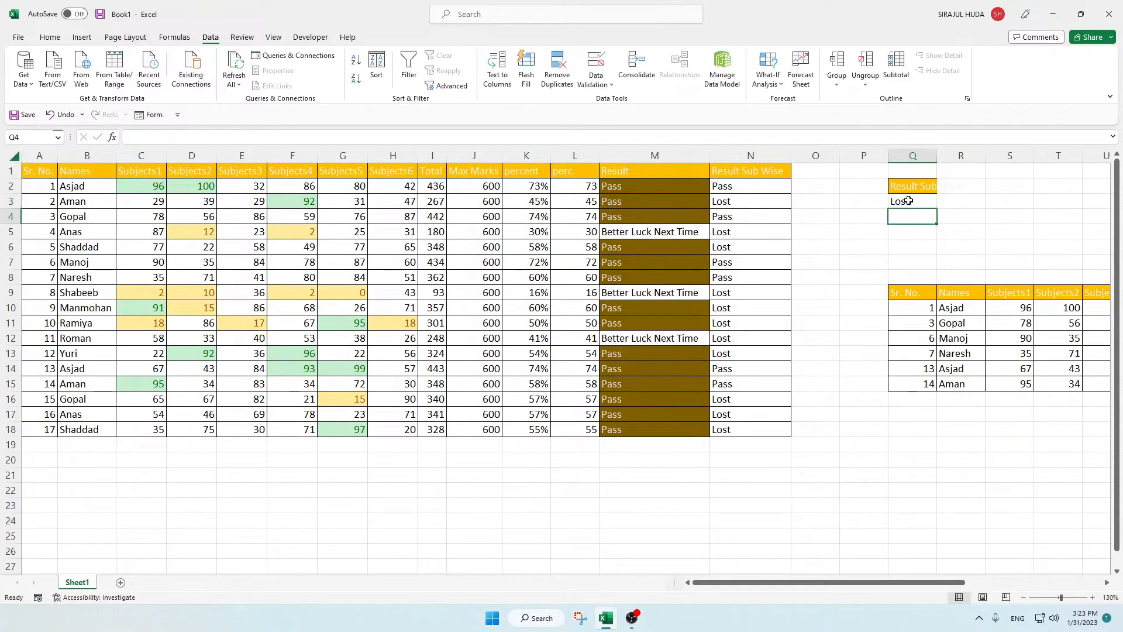
pyautogui.click(909, 203)
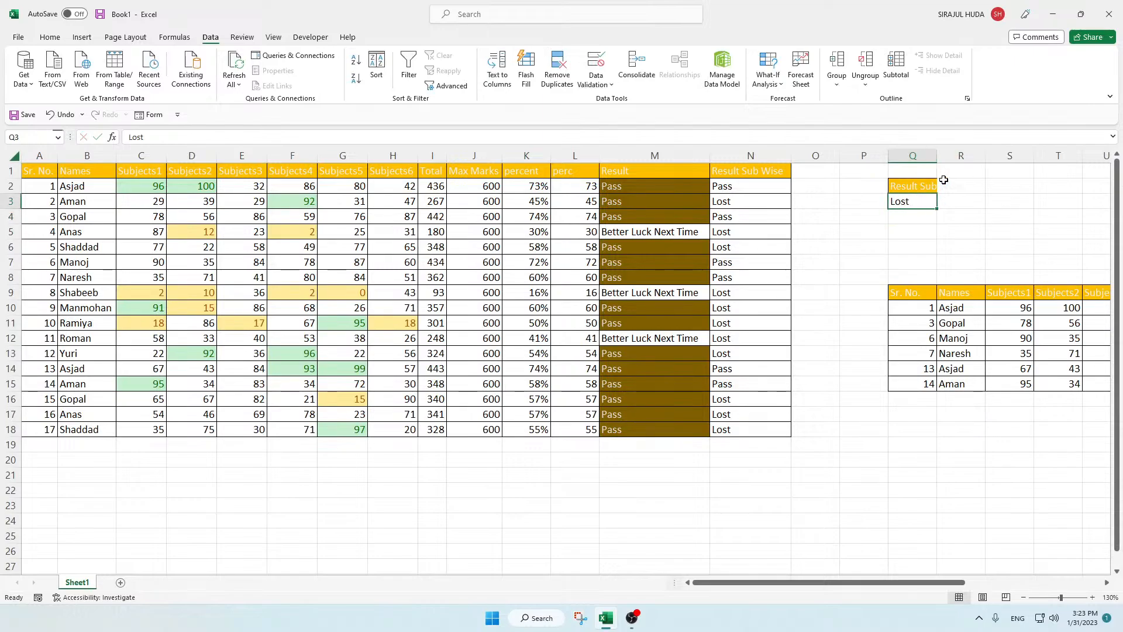
# Step: Set up an Advanced Filter on A1:N18 that copies to another location, with Q2:Q3 as the criteria range
pyautogui.moveTo(792, 585); pyautogui.dragTo(792, 590)
pyautogui.moveTo(35, 176); pyautogui.dragTo(739, 423)
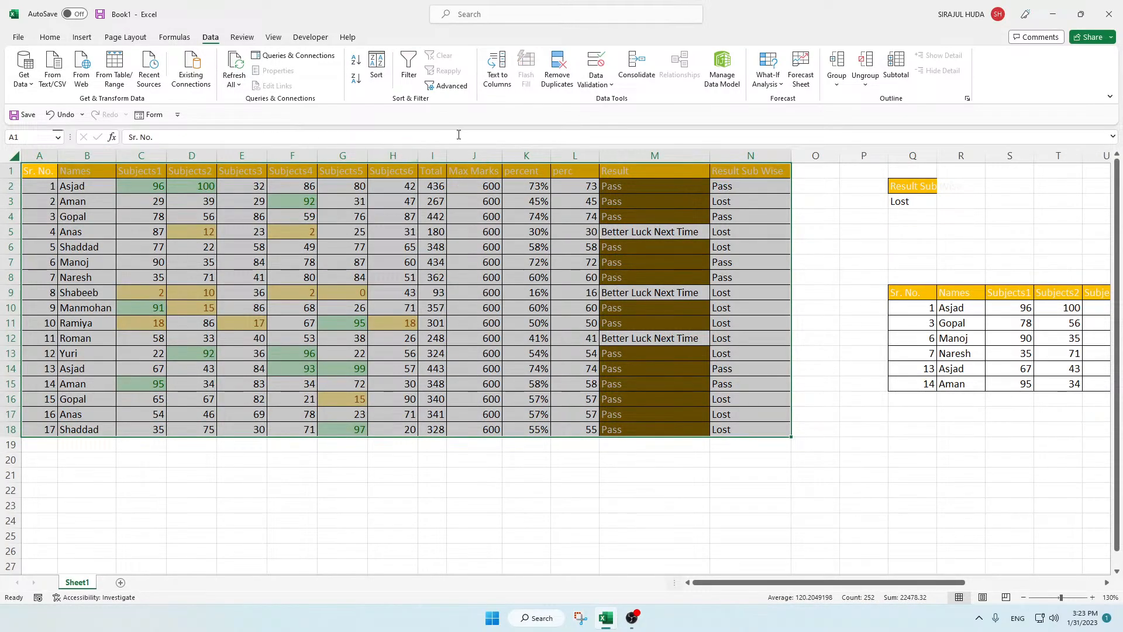
pyautogui.click(447, 86)
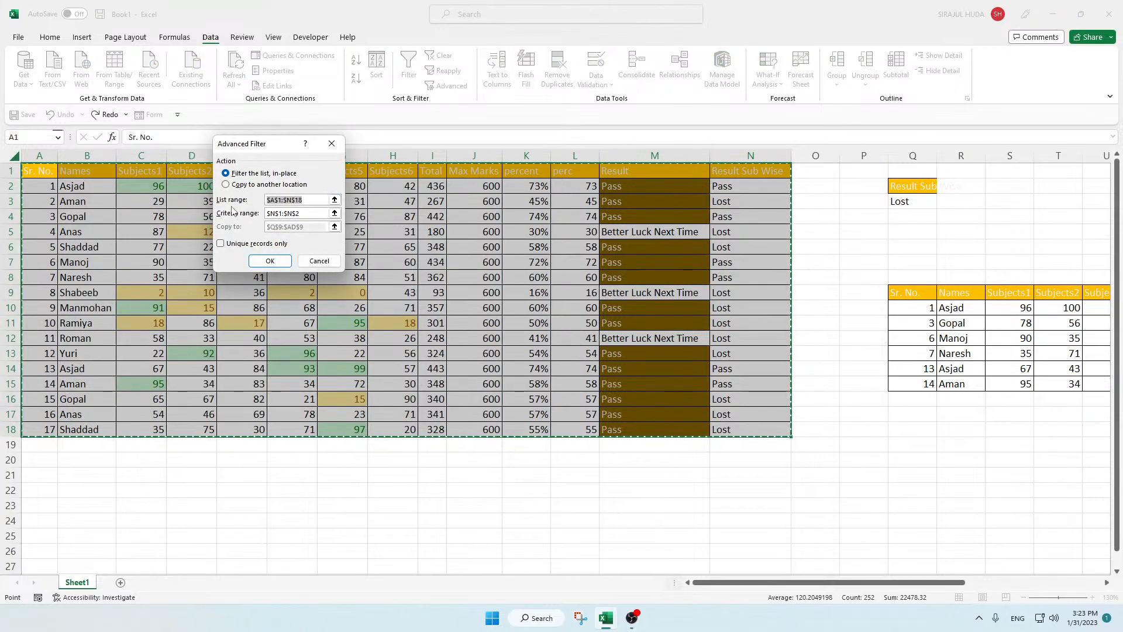
pyautogui.click(226, 184)
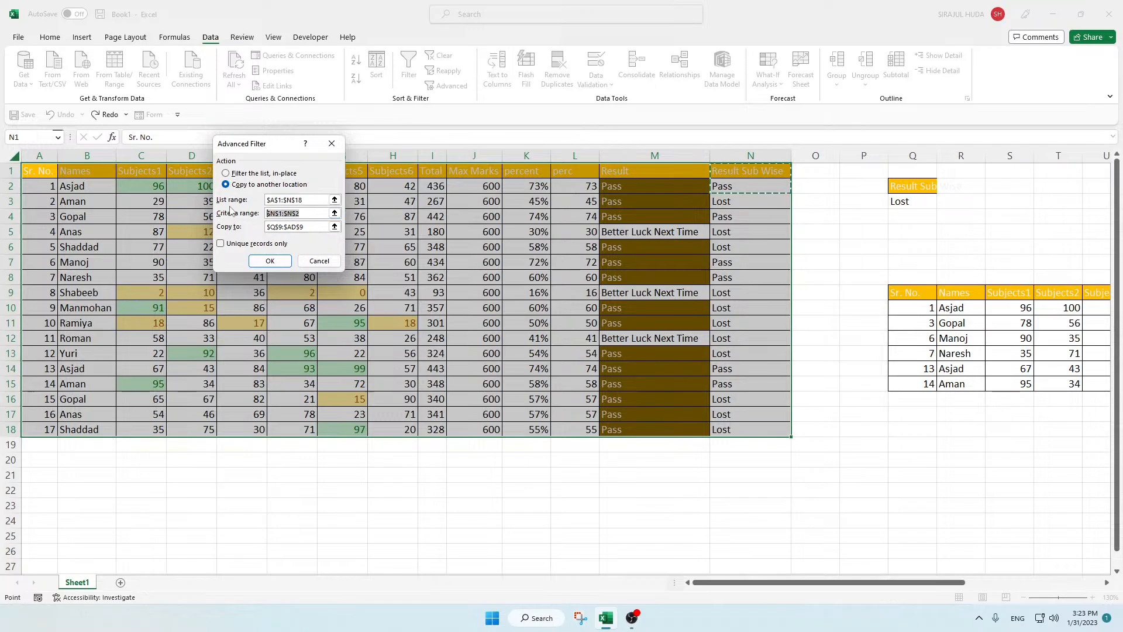
pyautogui.press('BackSpace')
pyautogui.moveTo(917, 185); pyautogui.dragTo(918, 201)
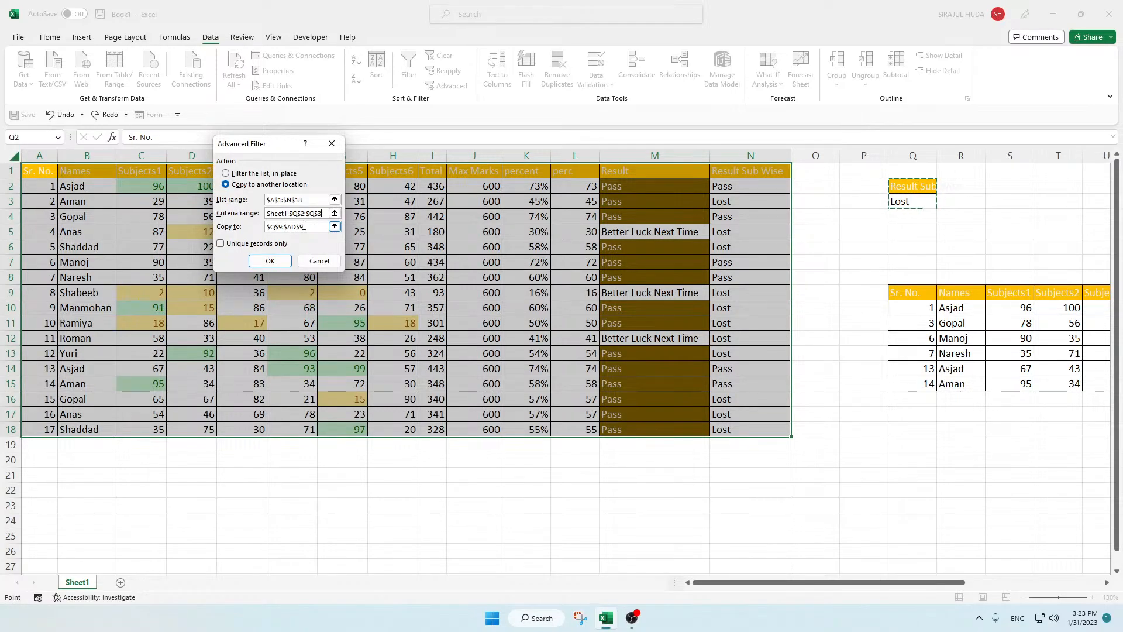
# Step: Replace the Advanced Filter's copy destination with L22 and run it to extract the Lost students there
pyautogui.click(313, 228)
pyautogui.press('BackSpace')
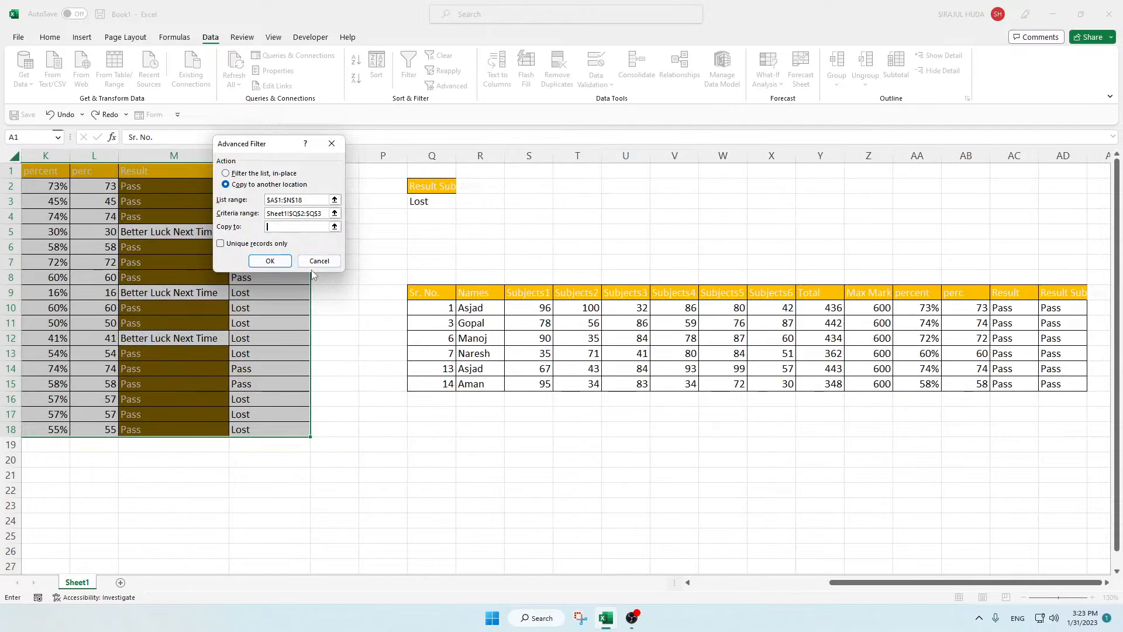
pyautogui.click(81, 495)
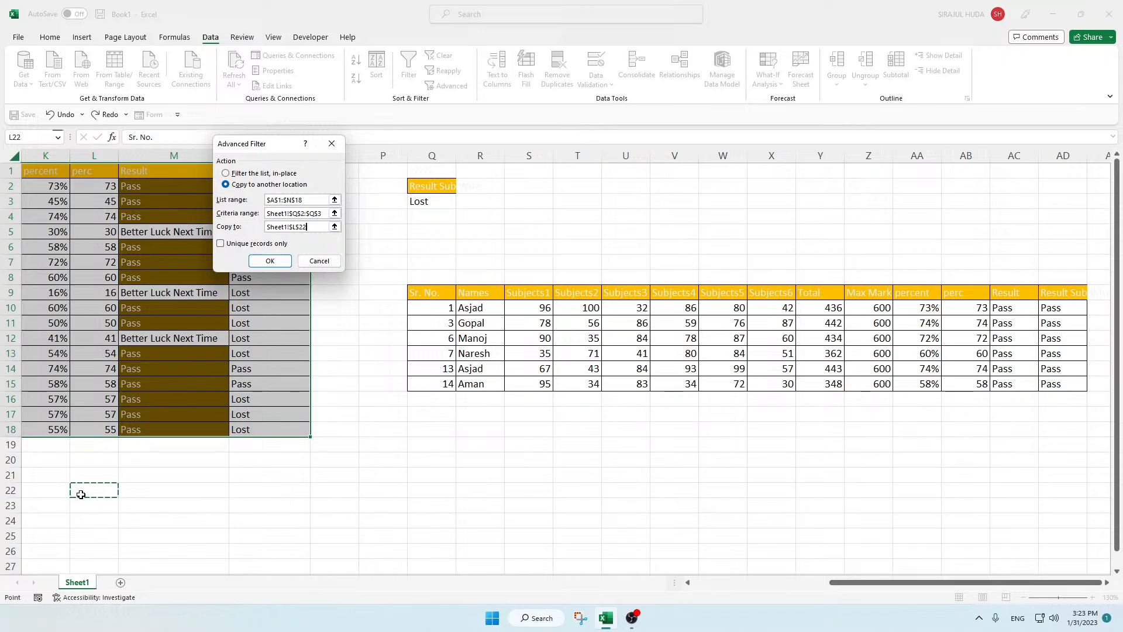
pyautogui.click(270, 261)
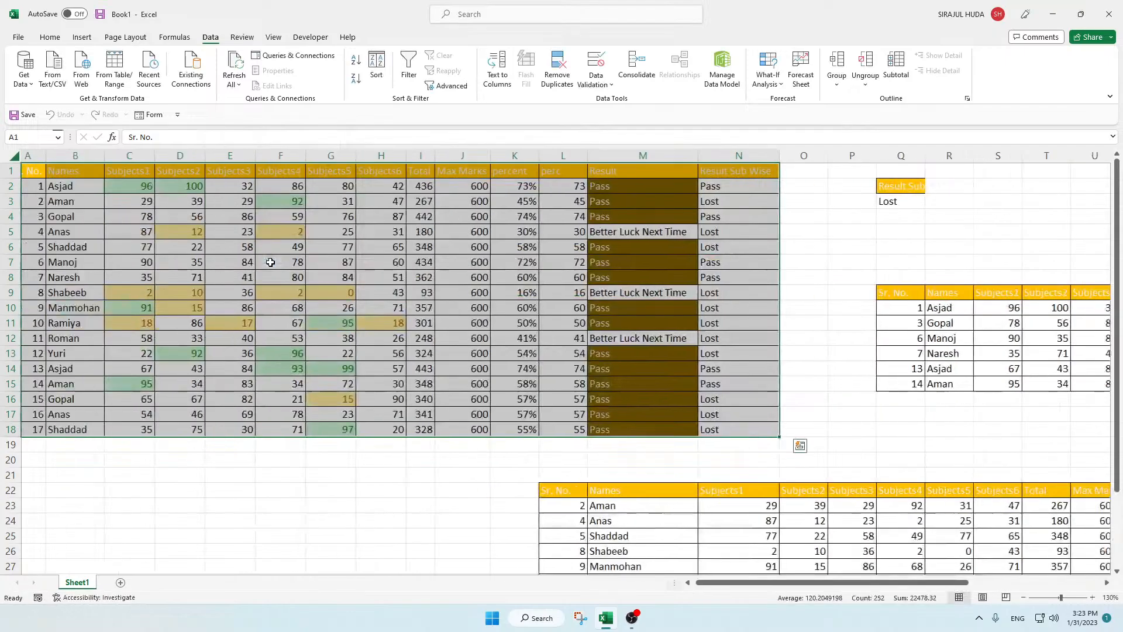
# Step: Examine the Lost copy starting at L22 alongside the Pass copy starting at Q9 and the original marks table
pyautogui.moveTo(842, 584); pyautogui.dragTo(941, 585)
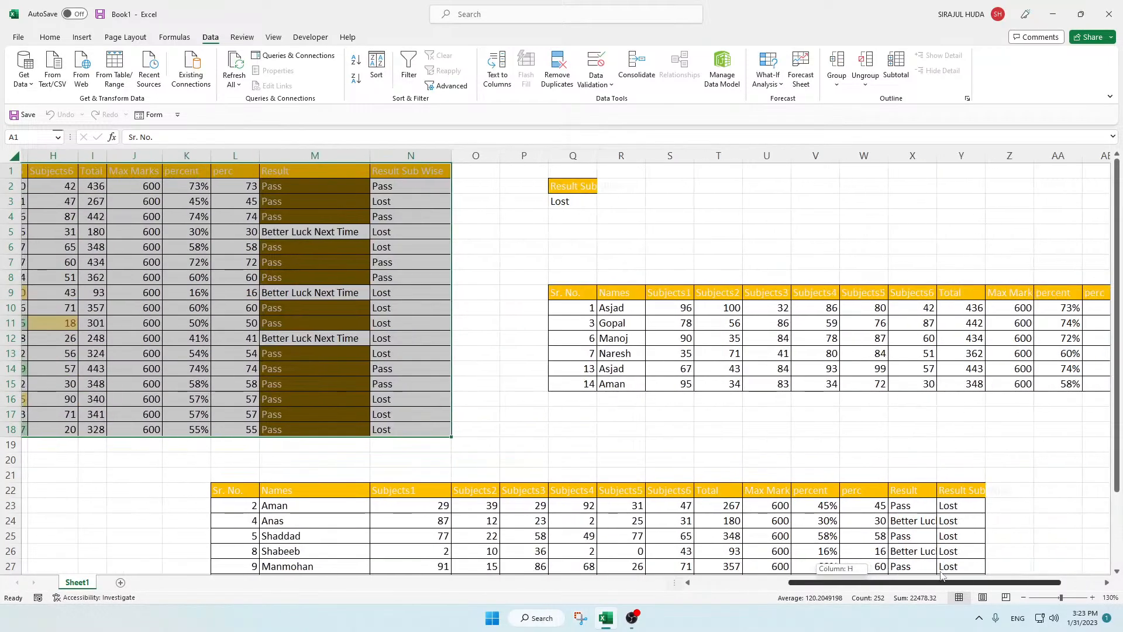
pyautogui.scroll(-4, 959, 370)
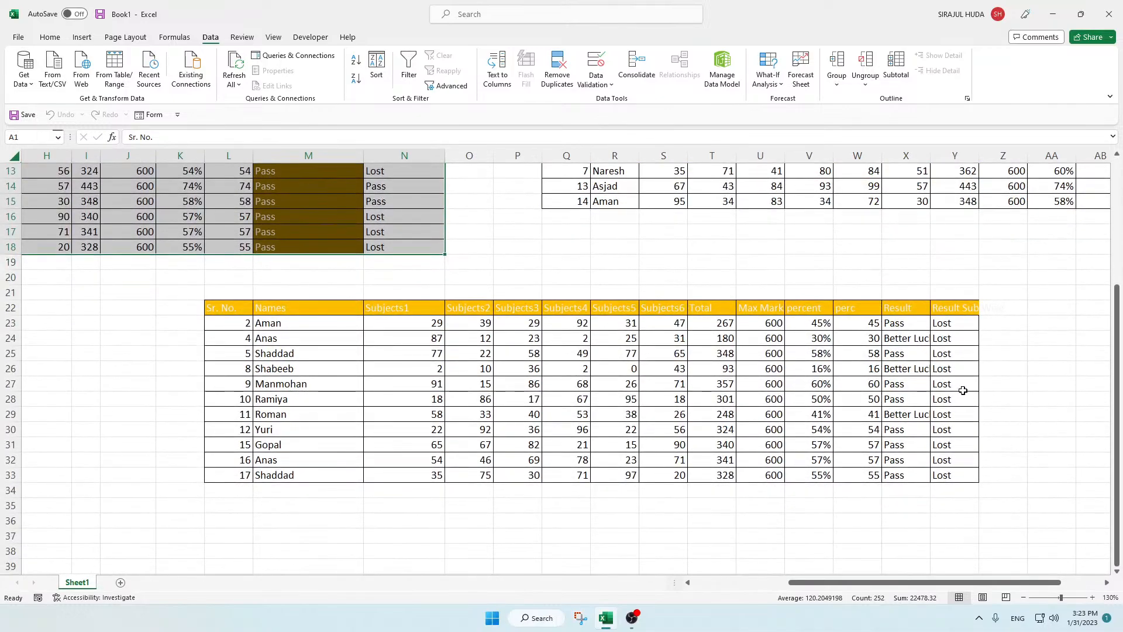
pyautogui.scroll(1, 1066, 270)
pyautogui.scroll(4, 1066, 270)
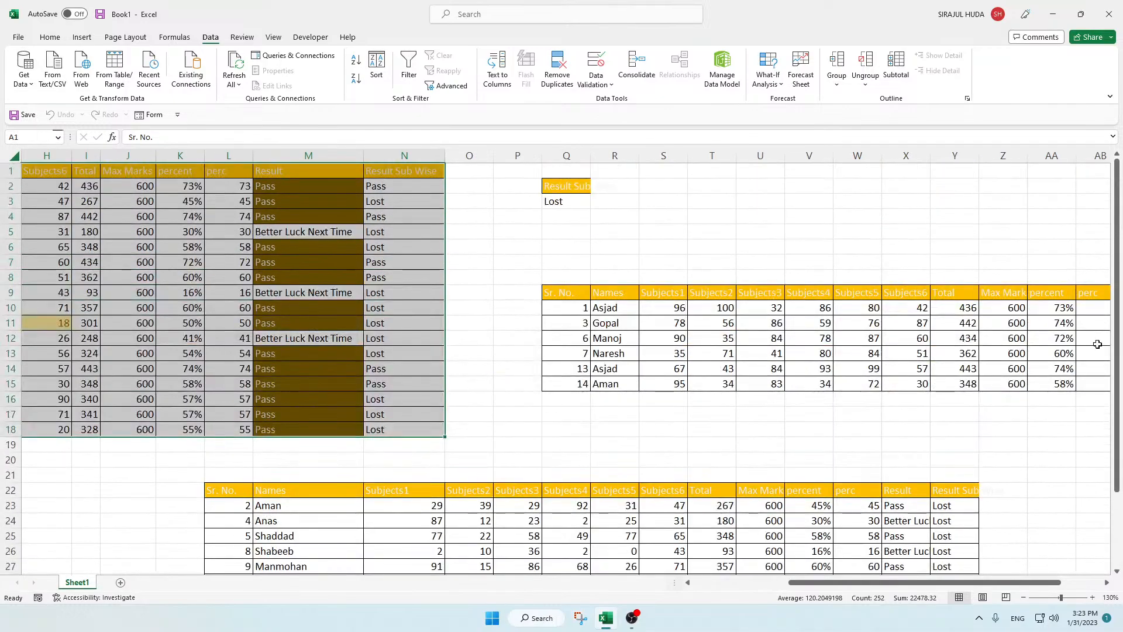
pyautogui.moveTo(970, 581); pyautogui.dragTo(1056, 575)
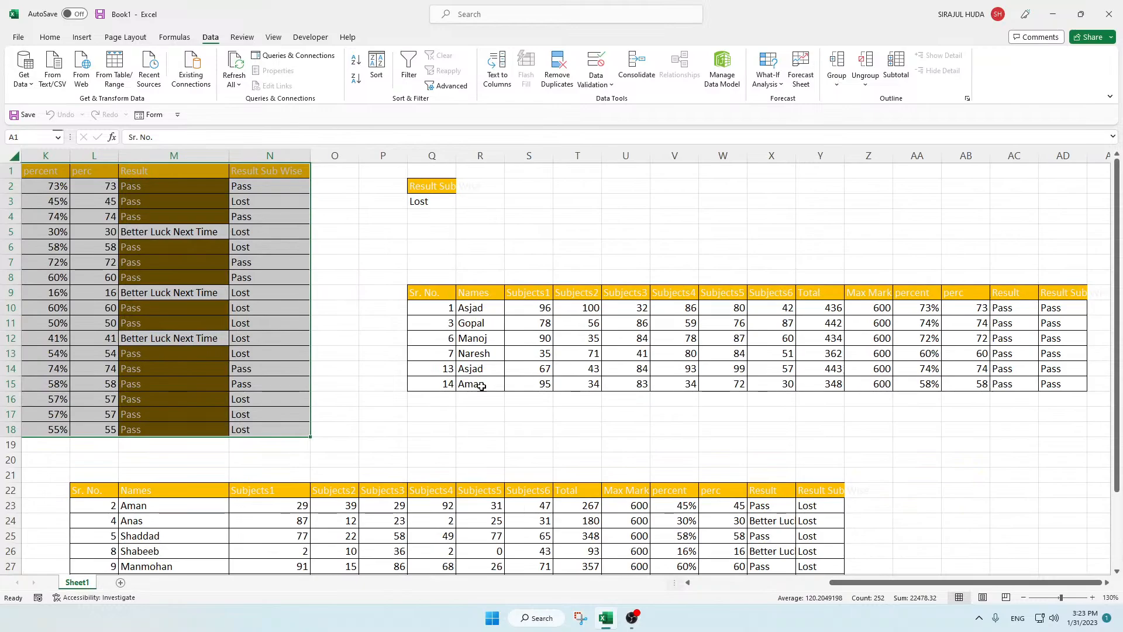
pyautogui.scroll(-2, 234, 394)
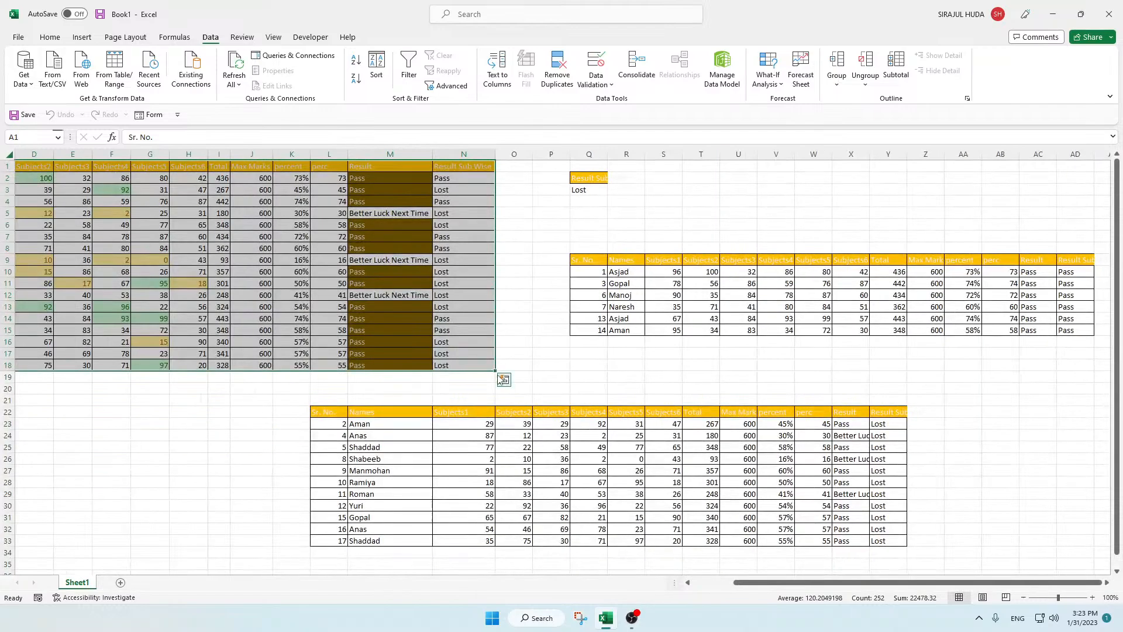
pyautogui.scroll(-1, 200, 299)
pyautogui.scroll(-1, 200, 300)
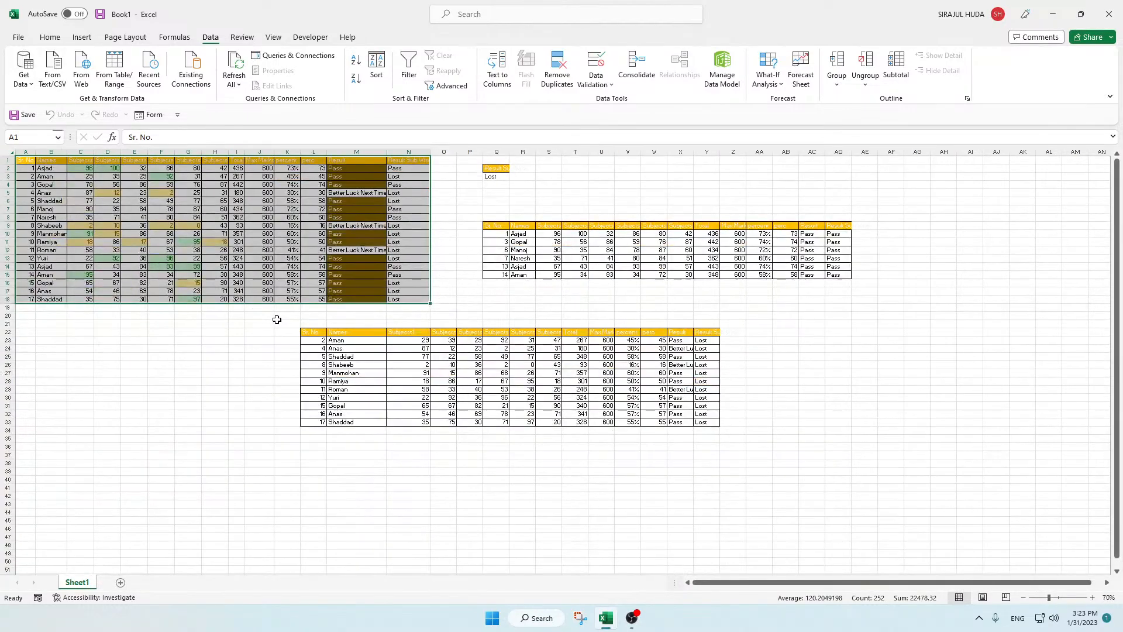
pyautogui.scroll(2, 258, 283)
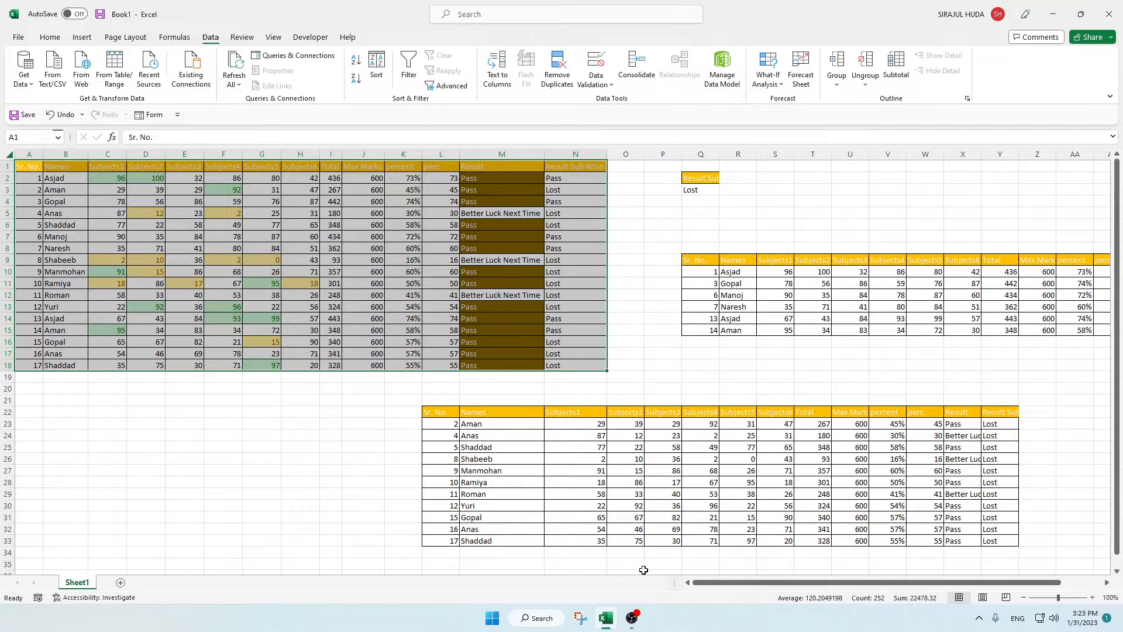
pyautogui.click(632, 618)
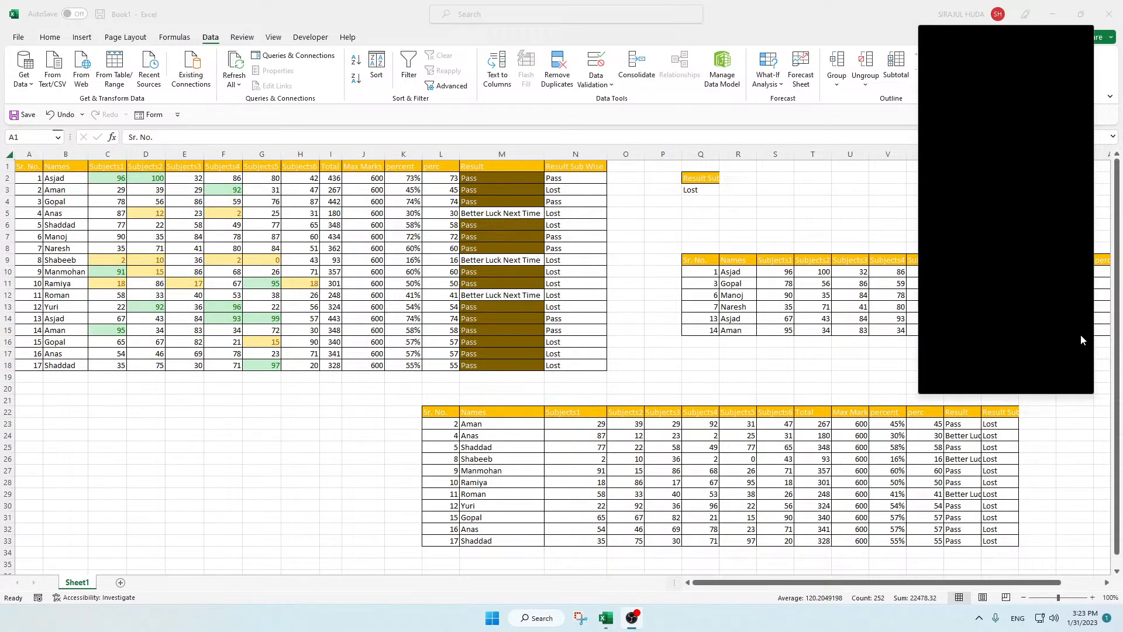